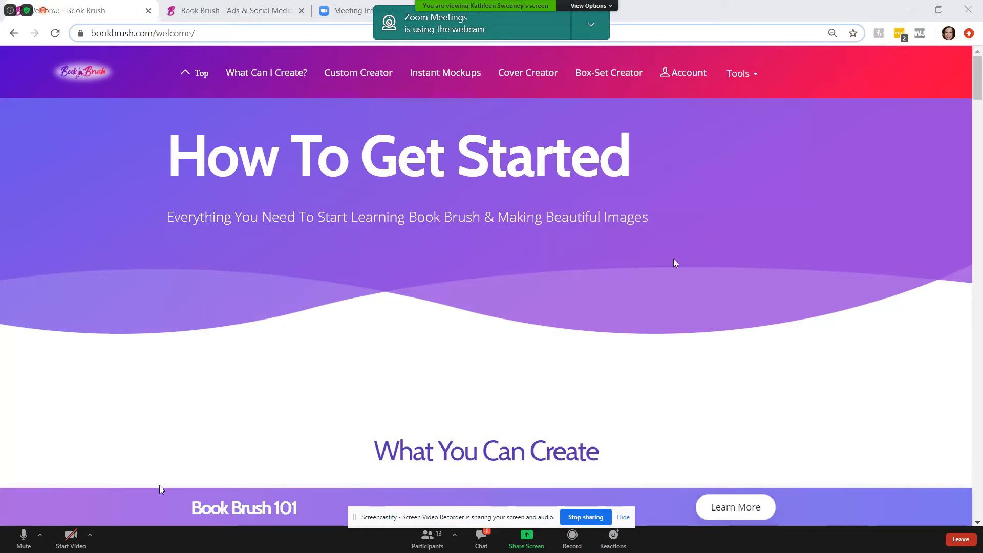
Open the account's My Books library and upload the Maestra Rising cover image from the desktop
{"action": "left_click", "coordinate": [23, 536]}
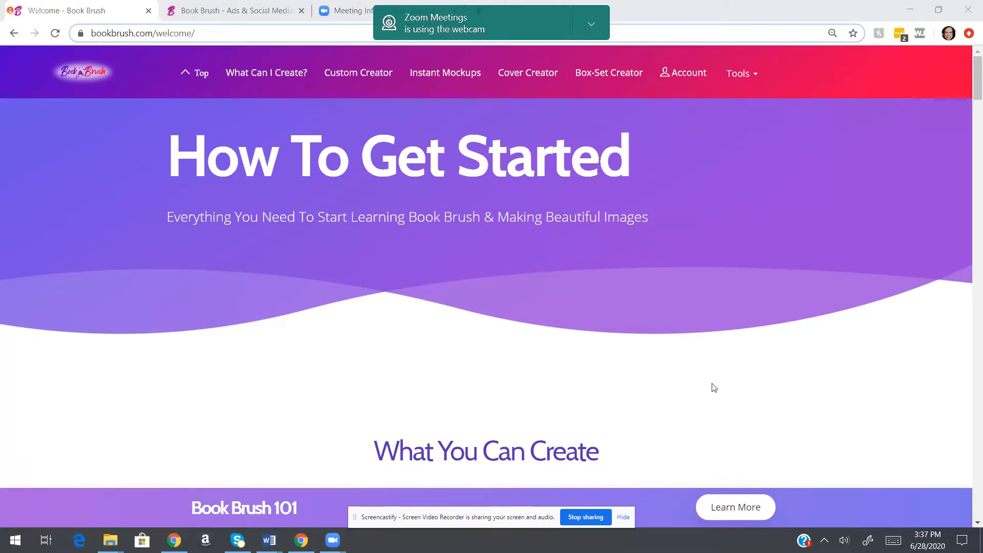
{"action": "left_click", "coordinate": [695, 75]}
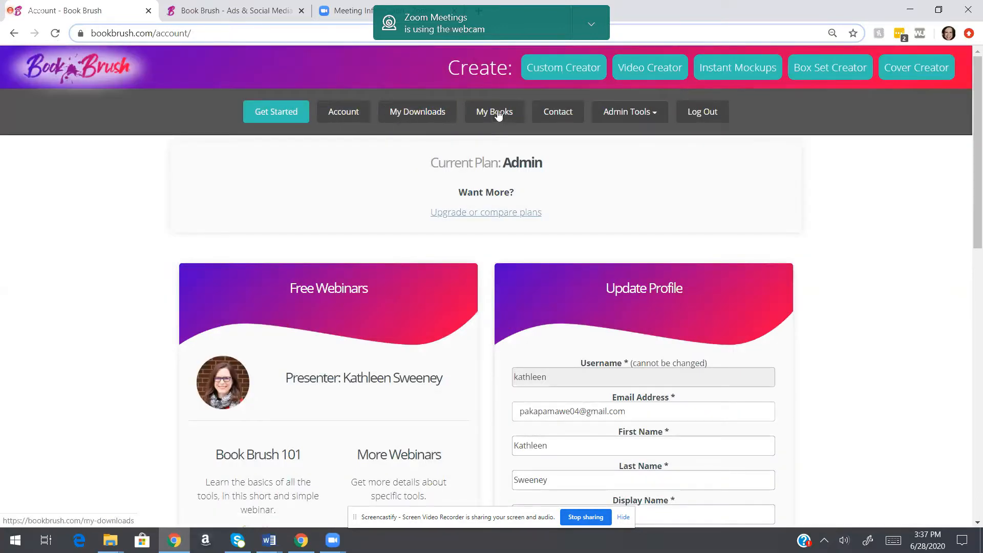
{"action": "left_click", "coordinate": [495, 115]}
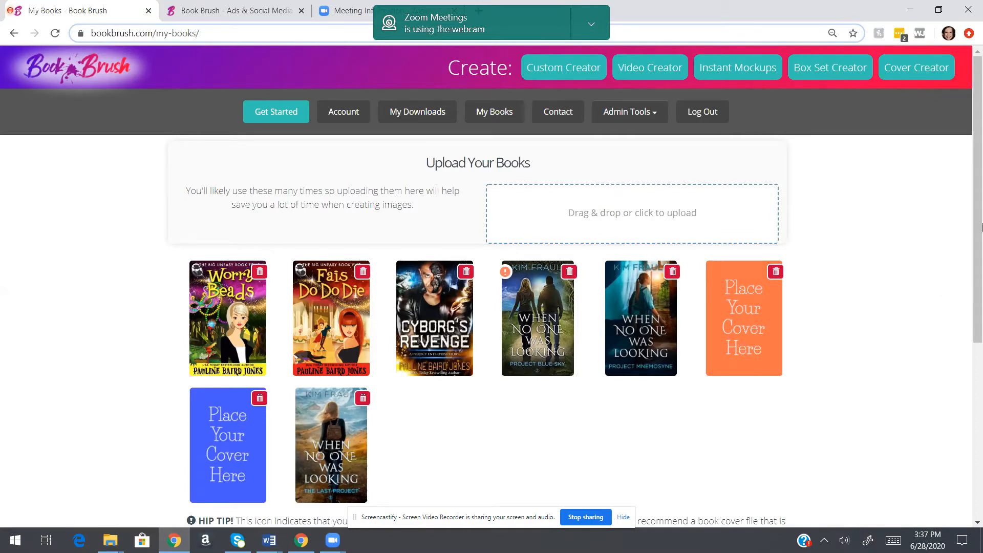
{"action": "left_click", "coordinate": [939, 10]}
{"action": "mouse_move", "coordinate": [952, 332]}
{"action": "left_mouse_down"}
{"action": "mouse_move", "coordinate": [884, 292]}
{"action": "mouse_move", "coordinate": [465, 210]}
{"action": "left_mouse_up"}
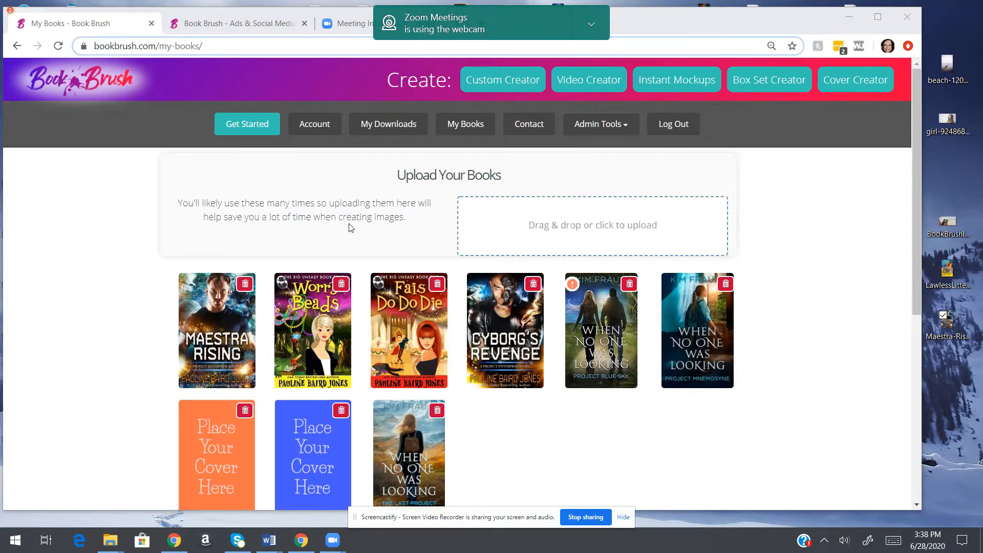
Open the Custom Creator in a maximized browser window
{"action": "left_click", "coordinate": [656, 82]}
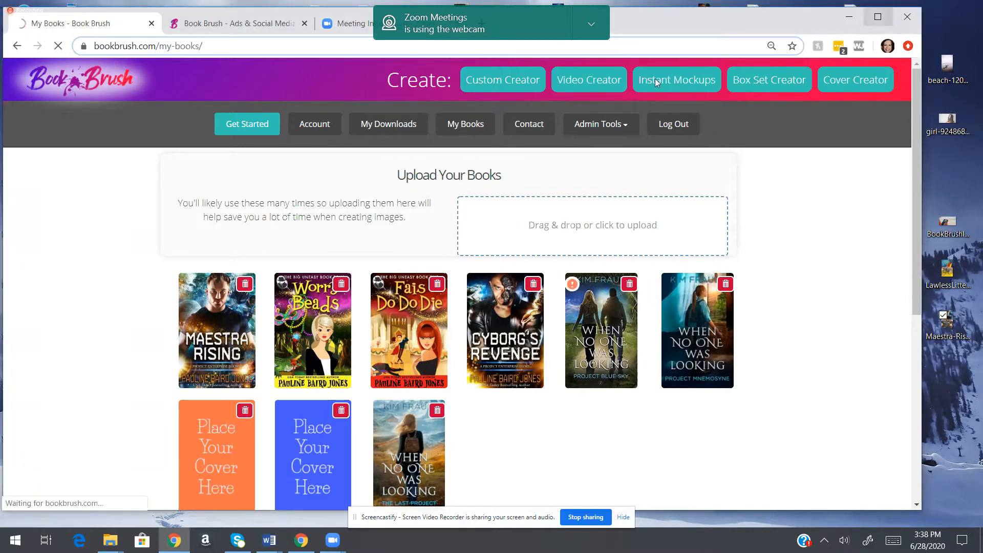
{"action": "left_click", "coordinate": [878, 17]}
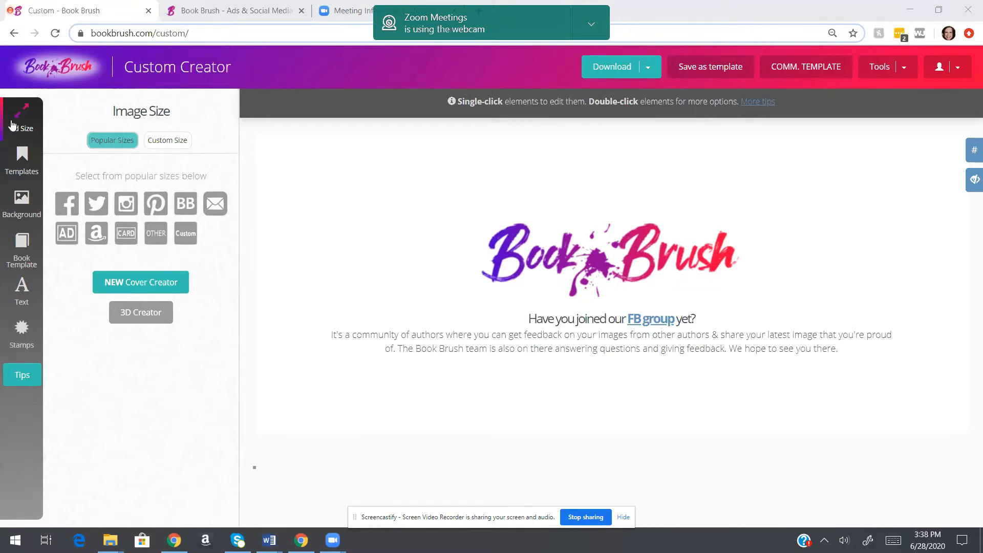
Examine the preset image sizes for Facebook, Twitter, Instagram, Pinterest, BookBub and email
{"action": "left_click", "coordinate": [66, 204]}
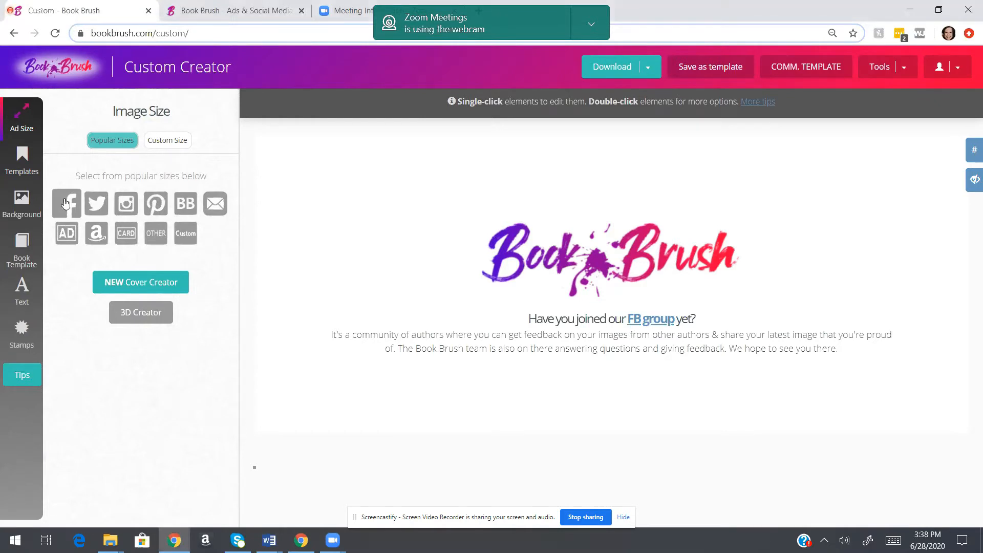
{"action": "scroll", "coordinate": [199, 289], "scroll_direction": "down", "scroll_amount": 5}
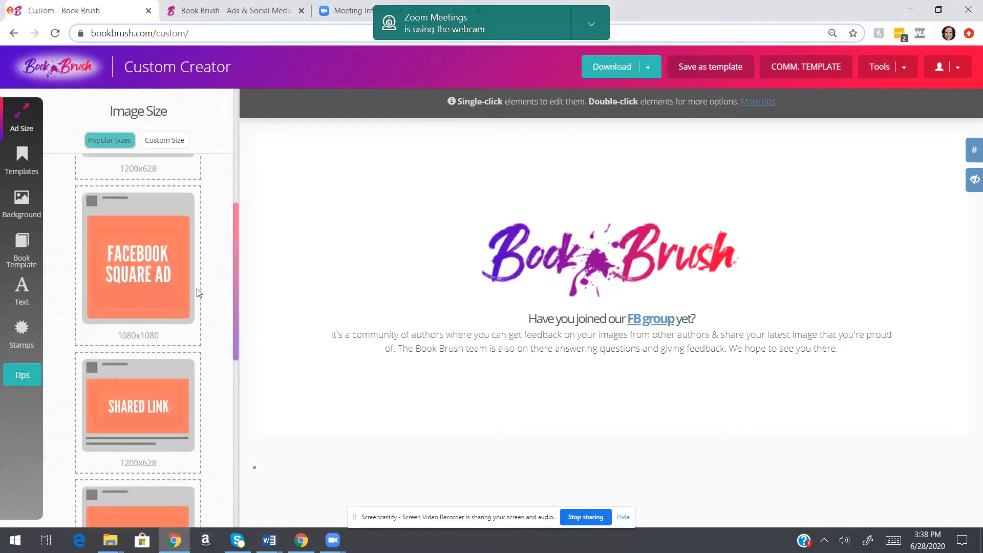
{"action": "scroll", "coordinate": [199, 293], "scroll_direction": "down", "scroll_amount": 6}
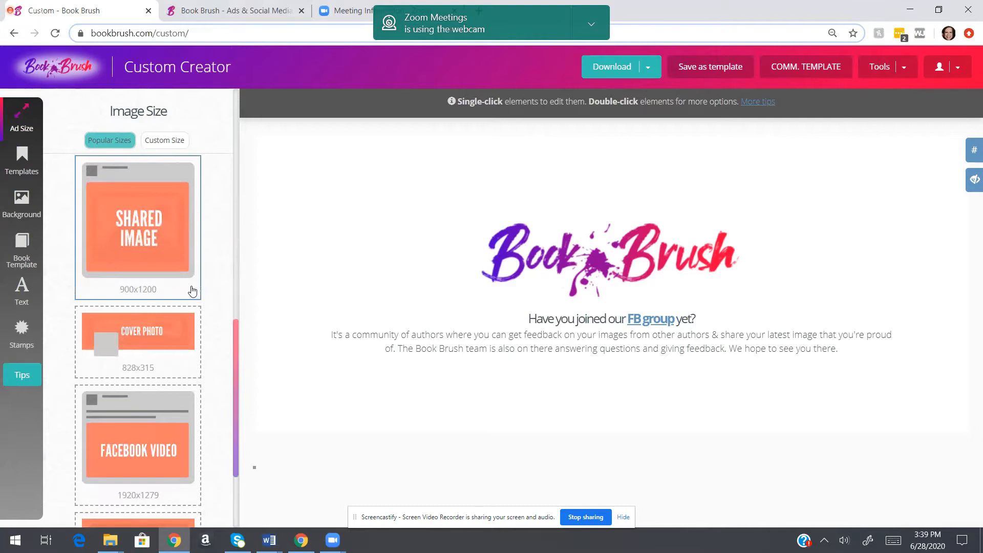
{"action": "scroll", "coordinate": [193, 291], "scroll_direction": "up", "scroll_amount": 8}
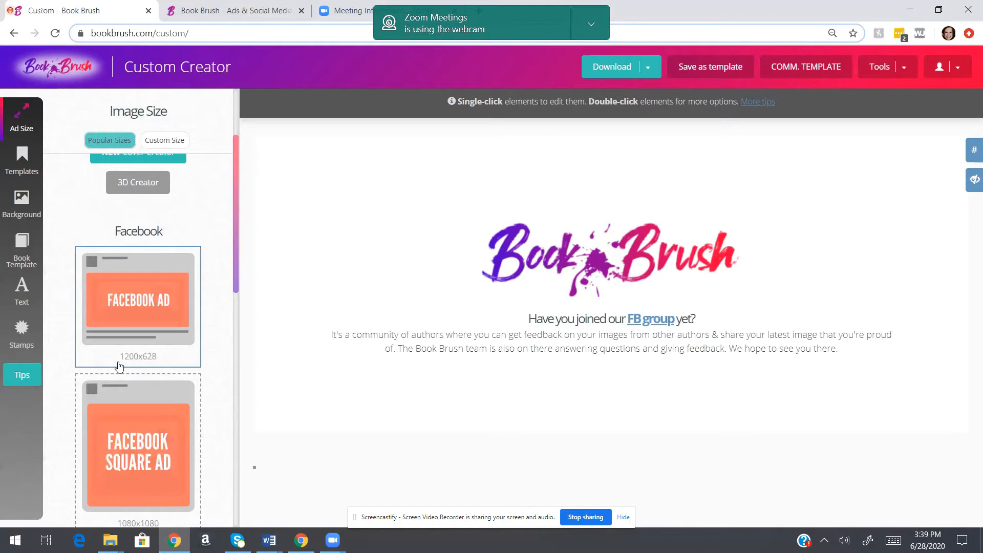
{"action": "scroll", "coordinate": [172, 361], "scroll_direction": "down", "scroll_amount": 4}
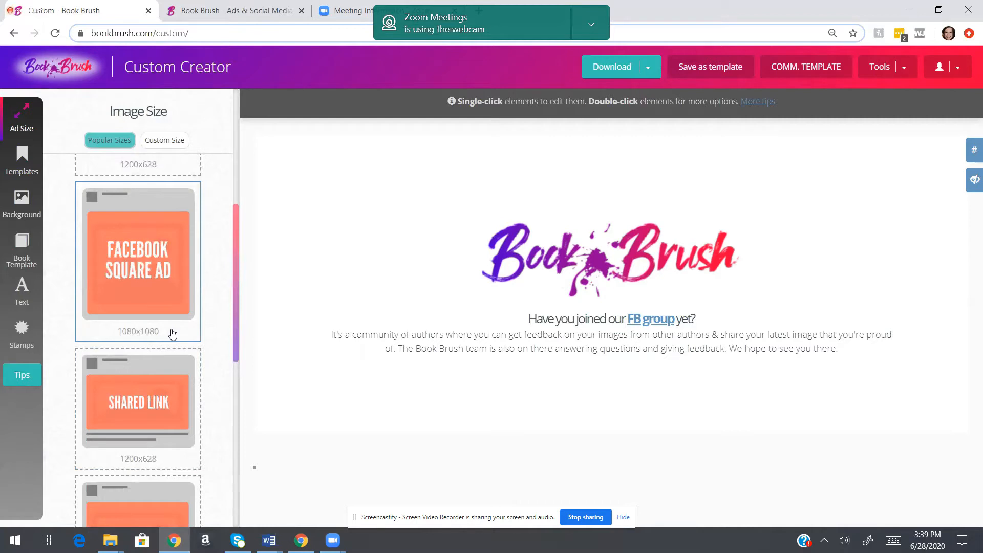
{"action": "scroll", "coordinate": [172, 334], "scroll_direction": "up", "scroll_amount": 6}
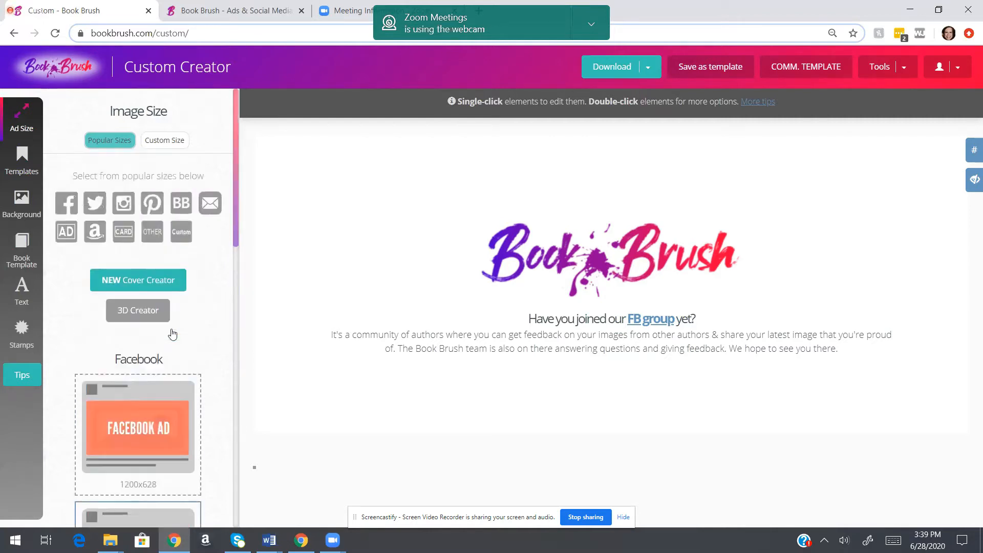
{"action": "left_click", "coordinate": [95, 204]}
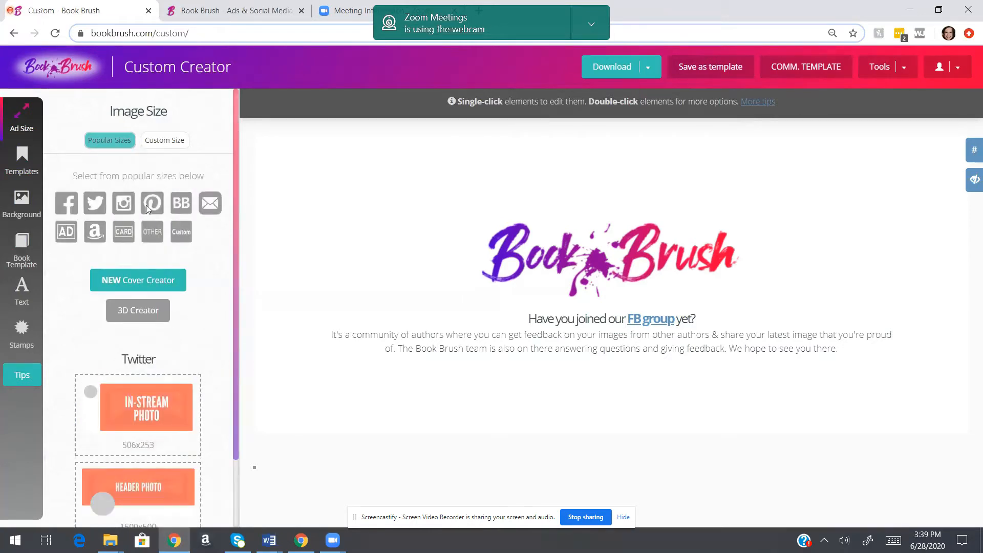
{"action": "left_click", "coordinate": [123, 204]}
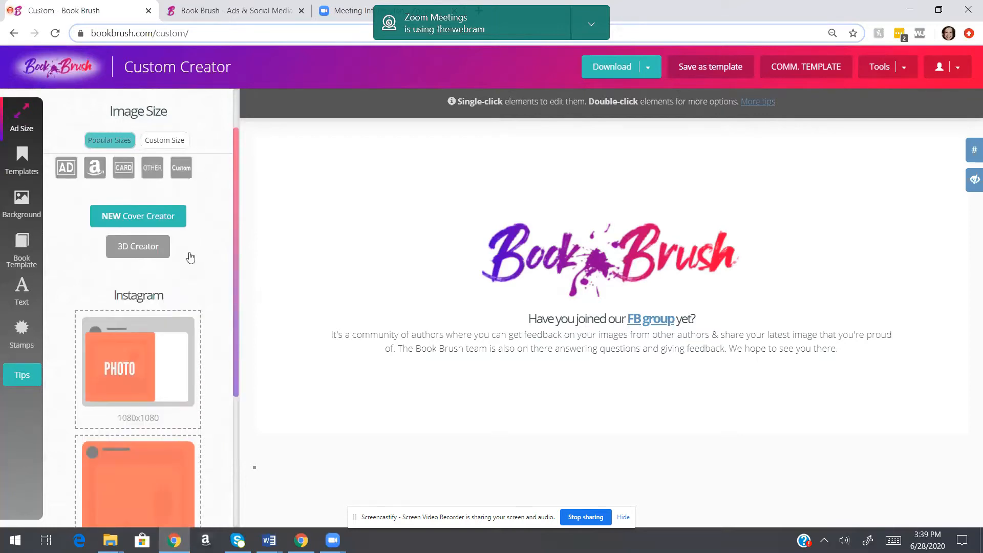
{"action": "left_click", "coordinate": [152, 203]}
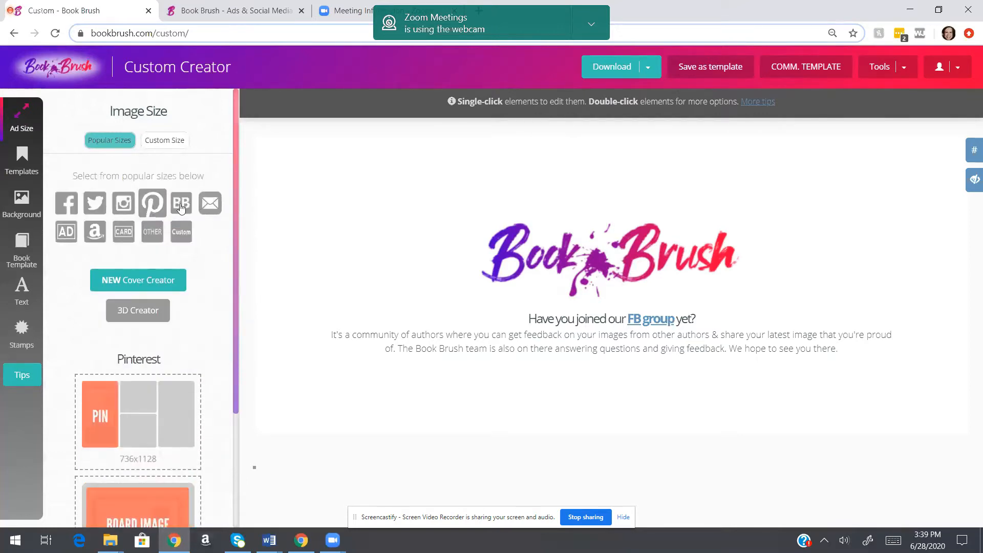
{"action": "left_click", "coordinate": [182, 207]}
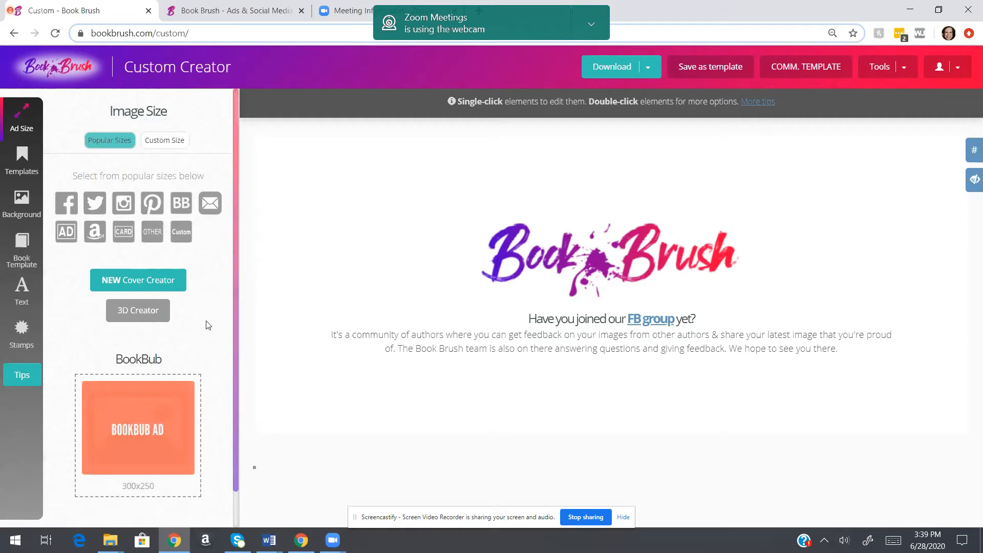
{"action": "scroll", "coordinate": [208, 323], "scroll_direction": "down", "scroll_amount": 1}
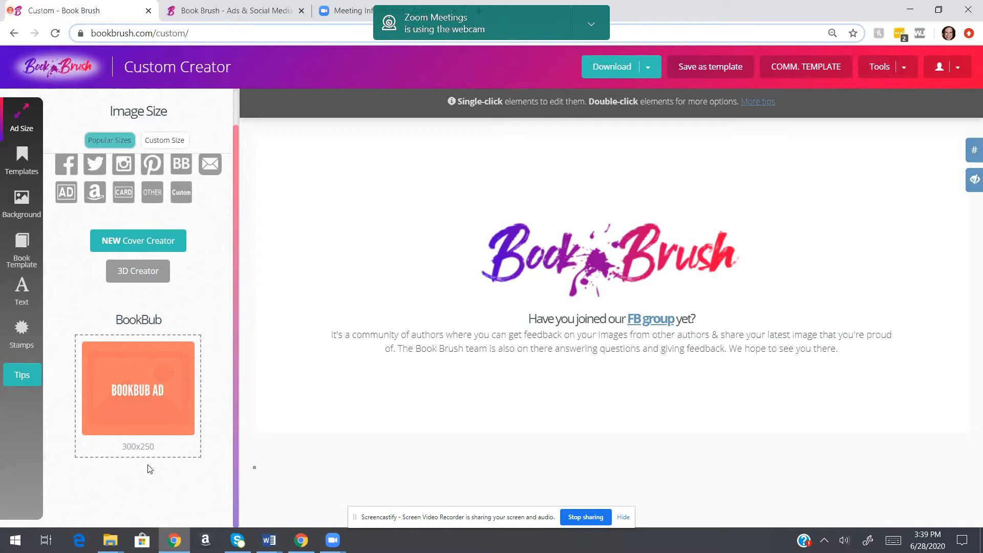
{"action": "left_click", "coordinate": [210, 164]}
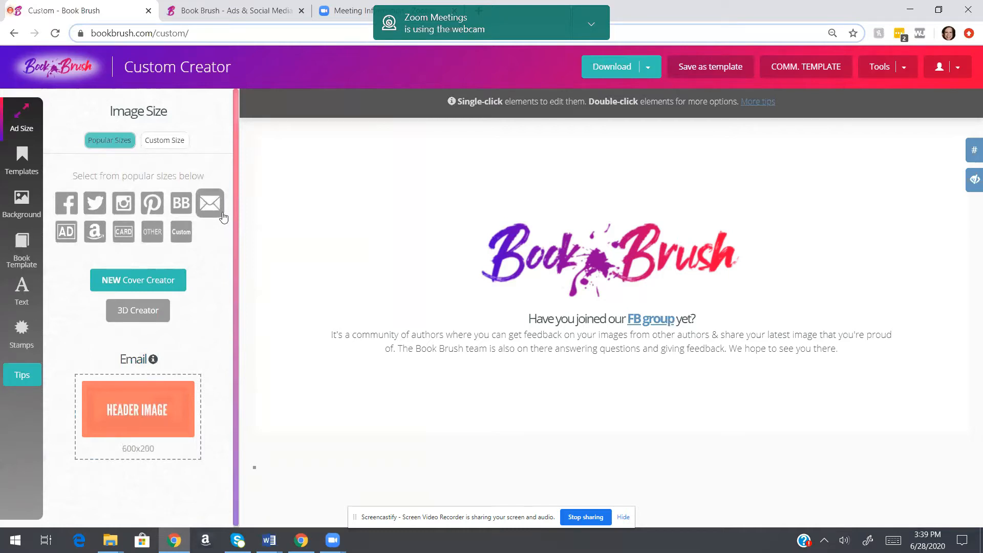
Examine the business card and postcard sizes, the other print formats and the custom dimensions option
{"action": "left_click", "coordinate": [119, 236]}
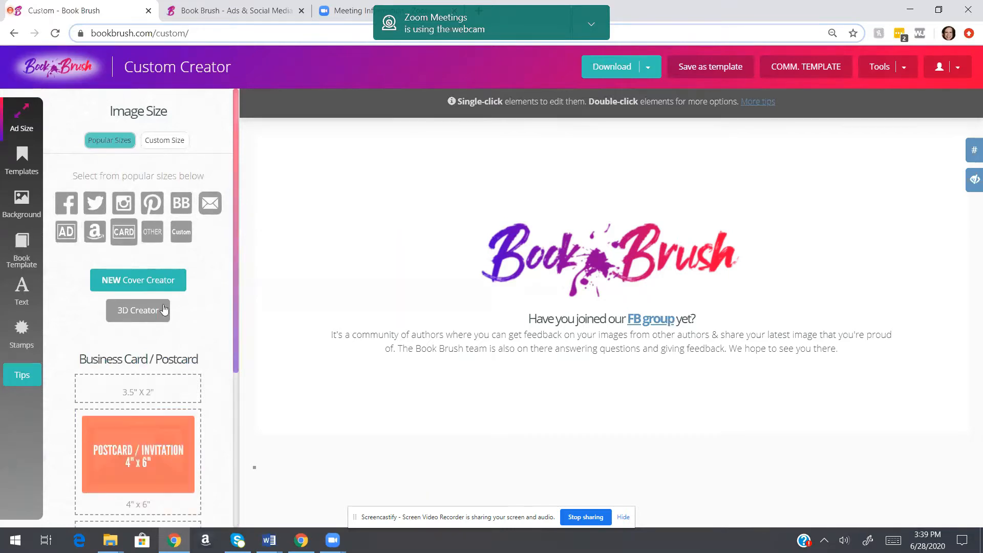
{"action": "scroll", "coordinate": [184, 340], "scroll_direction": "down", "scroll_amount": 5}
{"action": "scroll", "coordinate": [185, 341], "scroll_direction": "down", "scroll_amount": 3}
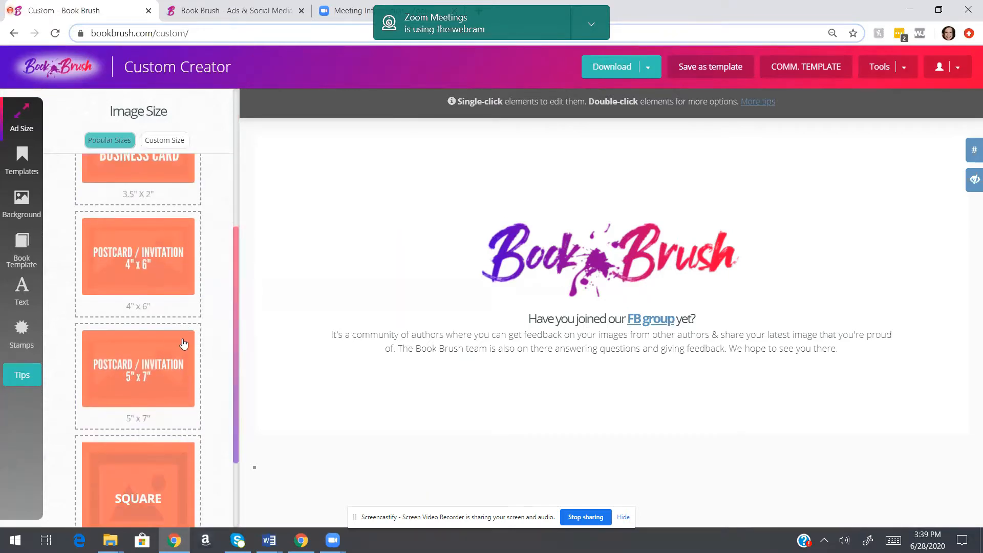
{"action": "scroll", "coordinate": [182, 338], "scroll_direction": "up", "scroll_amount": 10}
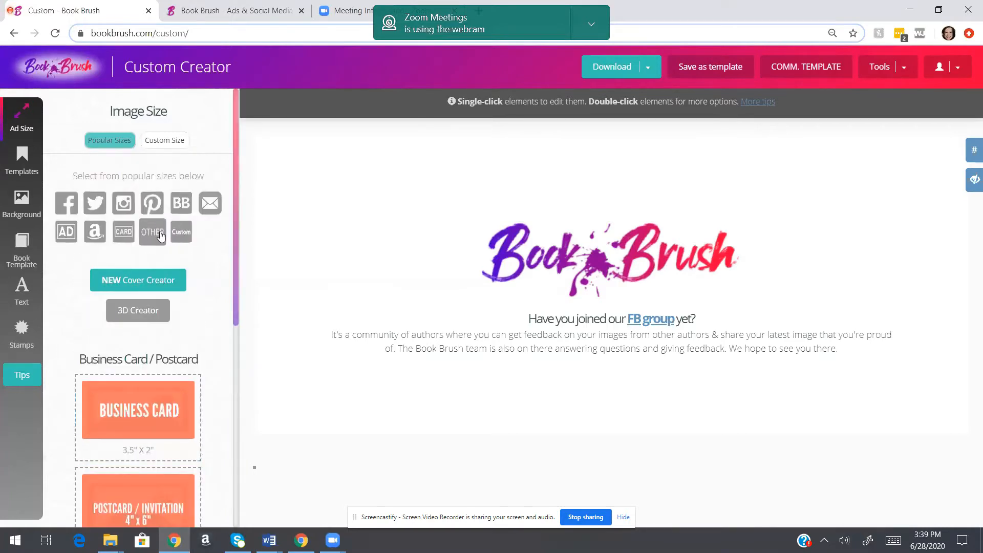
{"action": "left_click", "coordinate": [157, 234]}
{"action": "scroll", "coordinate": [202, 326], "scroll_direction": "down", "scroll_amount": 4}
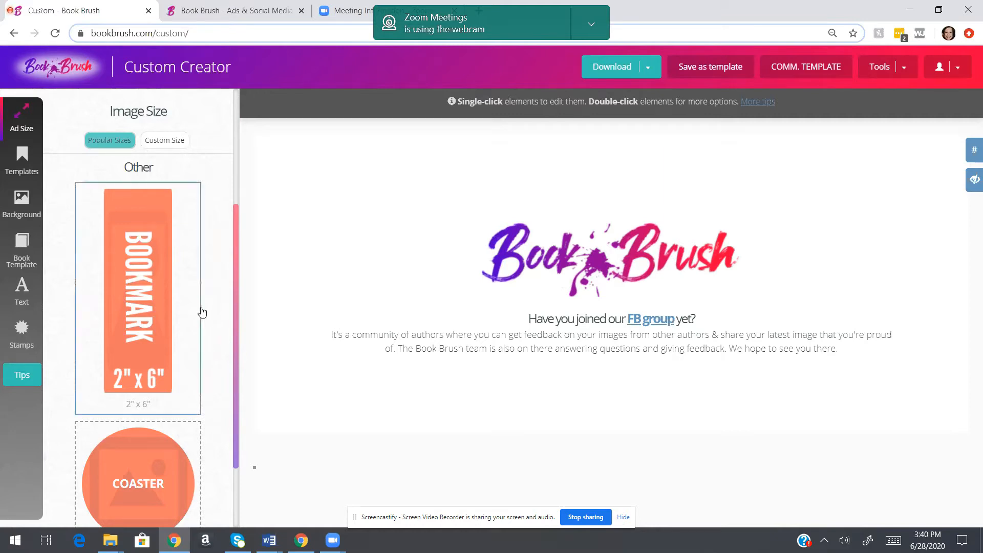
{"action": "scroll", "coordinate": [202, 309], "scroll_direction": "up", "scroll_amount": 4}
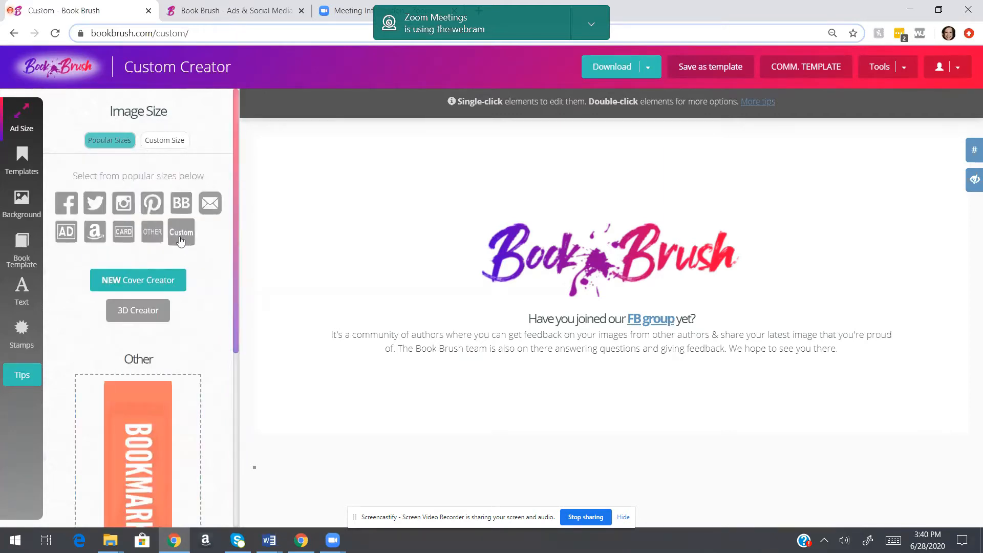
{"action": "left_click", "coordinate": [180, 236]}
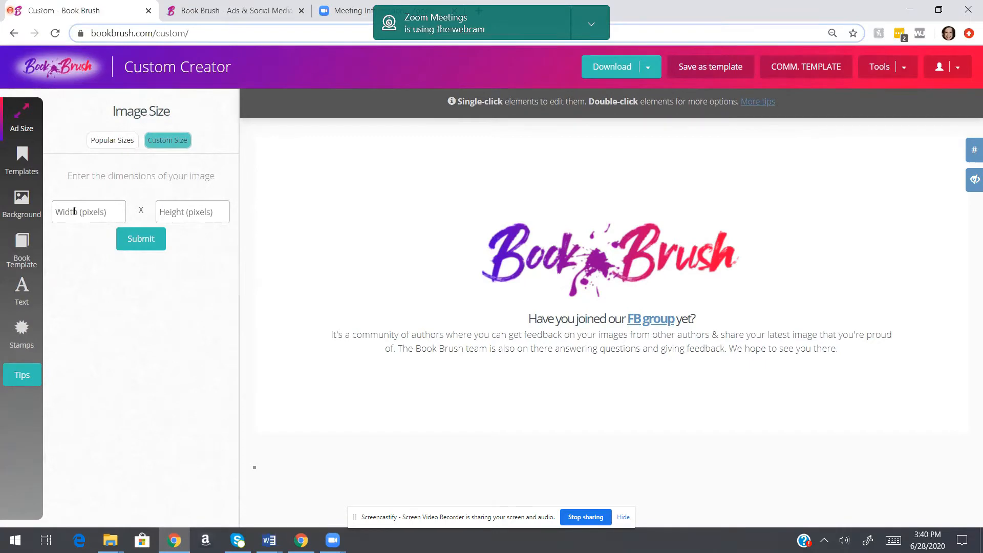
Create a blank canvas from the popular Facebook Ad size, 1200x628
{"action": "left_click", "coordinate": [111, 143]}
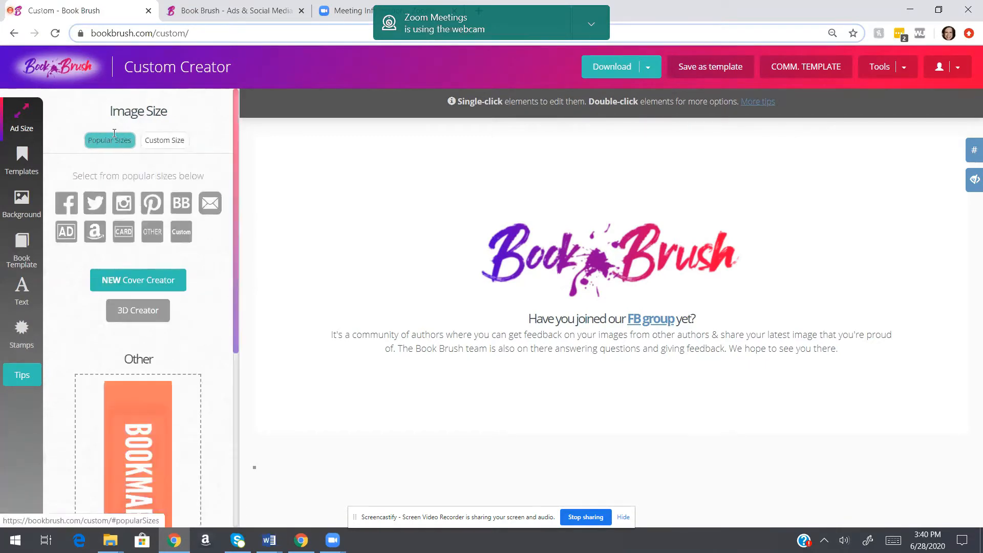
{"action": "left_click", "coordinate": [65, 207]}
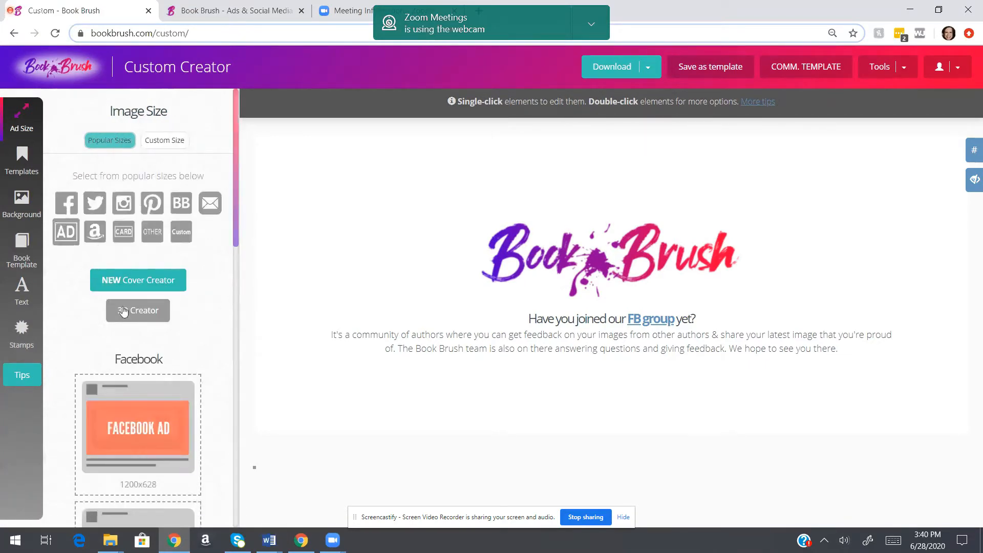
{"action": "left_click", "coordinate": [128, 430]}
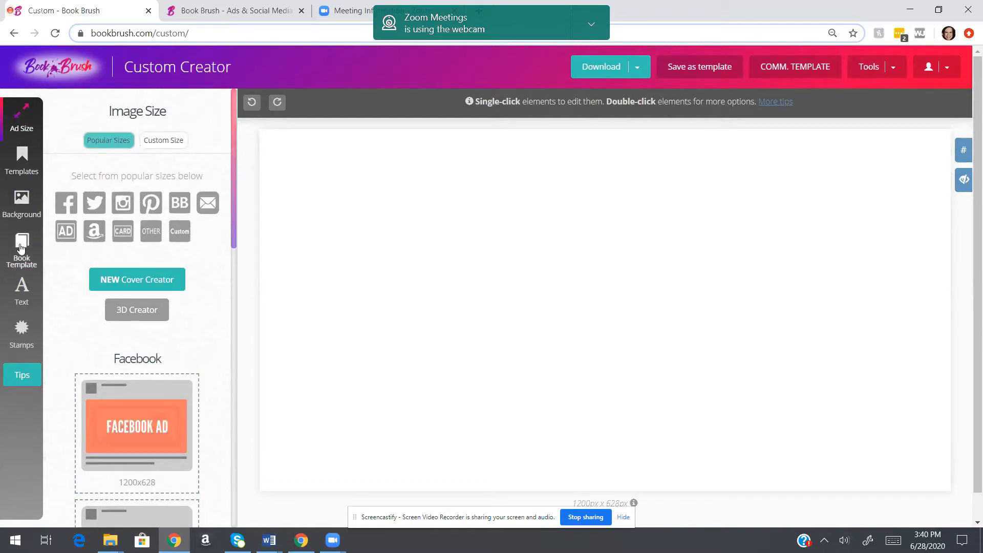
Search the free background images for "horizon" and browse the results
{"action": "left_click", "coordinate": [16, 200]}
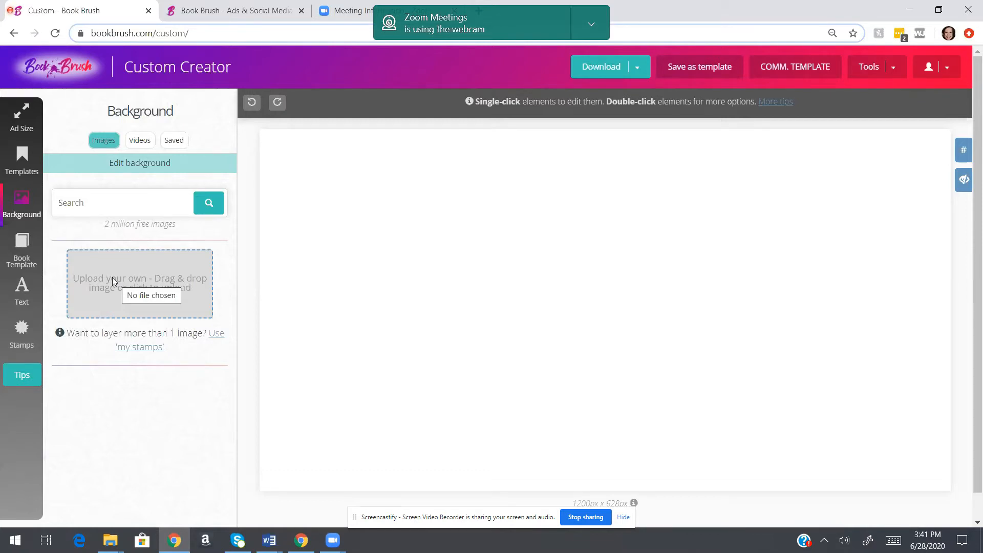
{"action": "left_click", "coordinate": [127, 202]}
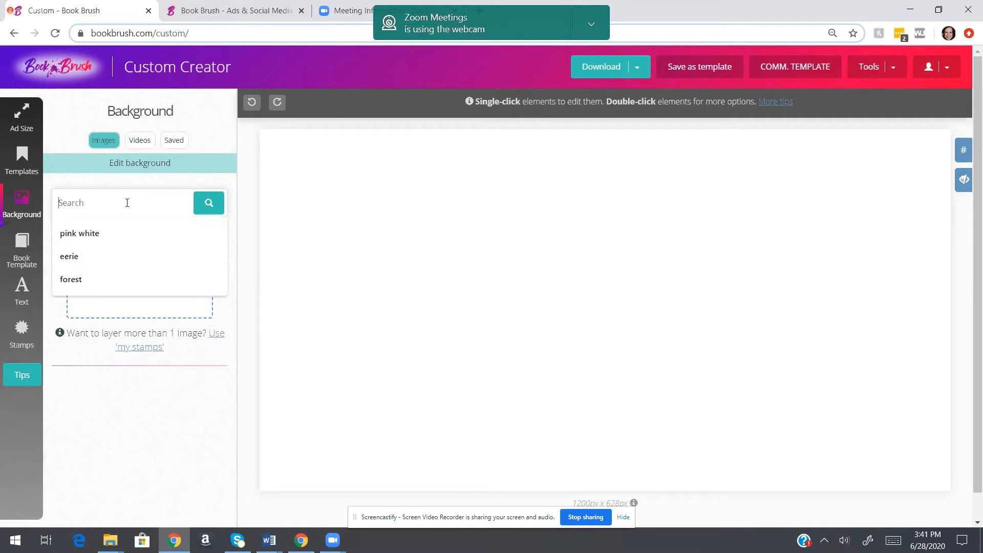
{"action": "type", "text": "horizon"}
{"action": "left_click", "coordinate": [215, 204]}
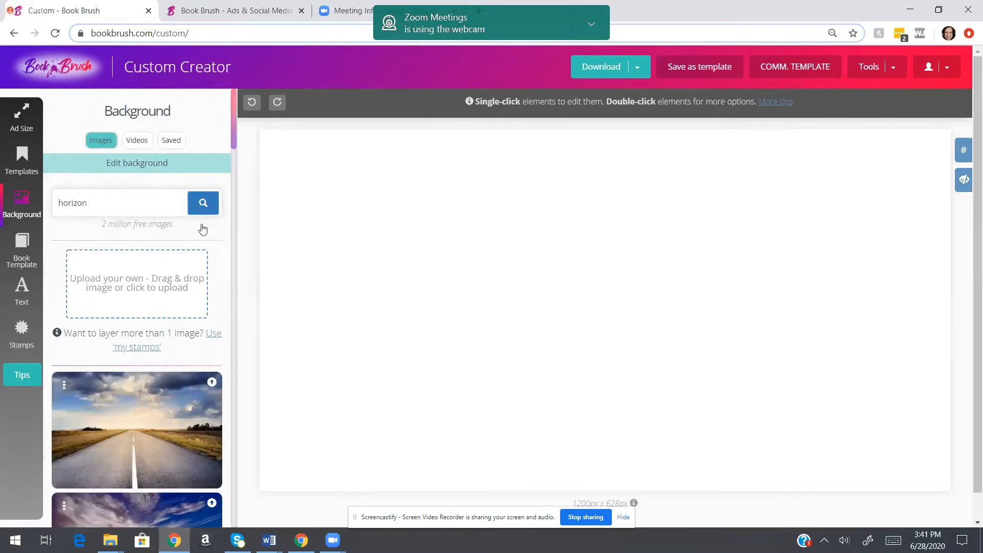
{"action": "scroll", "coordinate": [132, 394], "scroll_direction": "down", "scroll_amount": 5}
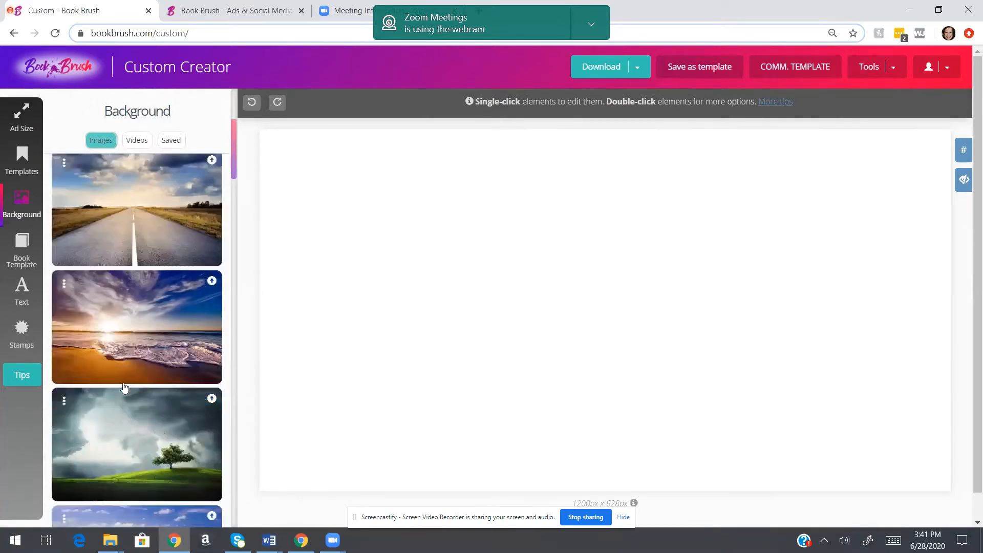
{"action": "scroll", "coordinate": [124, 388], "scroll_direction": "down", "scroll_amount": 1}
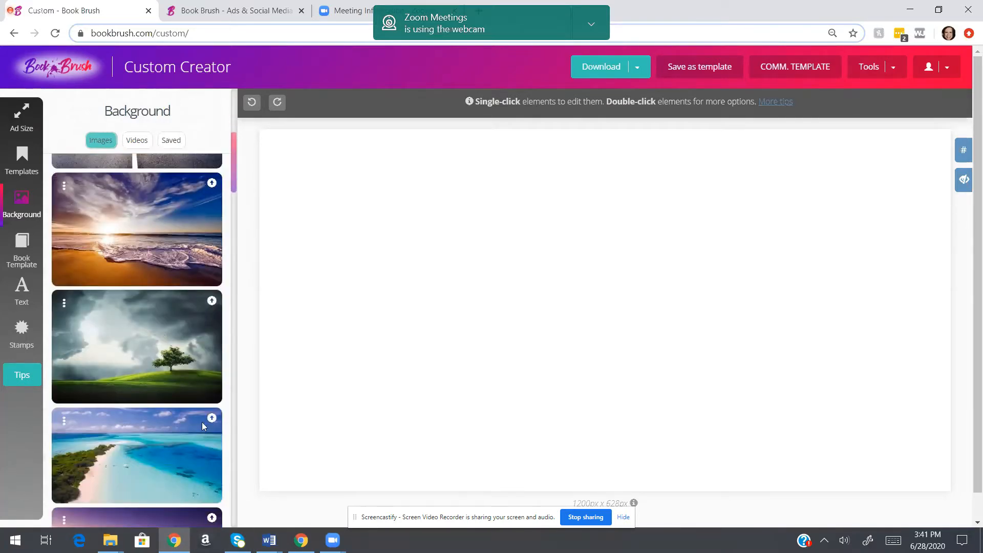
{"action": "scroll", "coordinate": [202, 422], "scroll_direction": "down", "scroll_amount": 3}
{"action": "scroll", "coordinate": [123, 225], "scroll_direction": "up", "scroll_amount": 4}
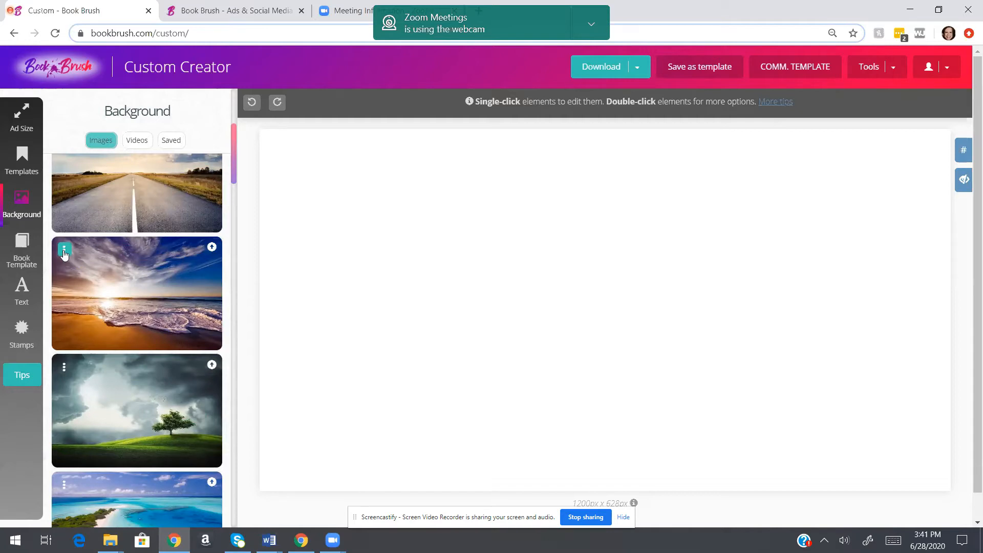
View the image info with license and source for the beach sunset photo, and close it
{"action": "left_click", "coordinate": [64, 251]}
{"action": "left_click", "coordinate": [82, 254]}
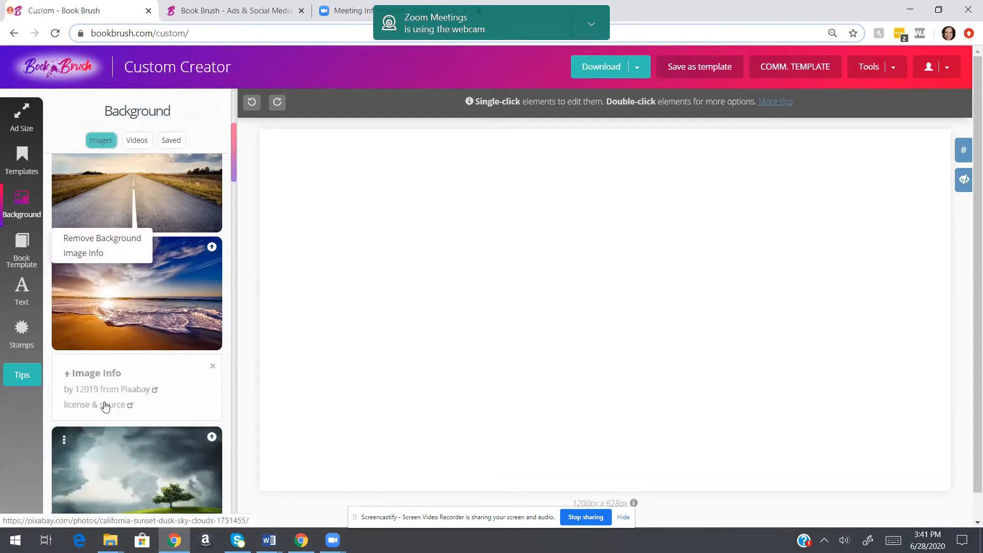
{"action": "left_click", "coordinate": [212, 366]}
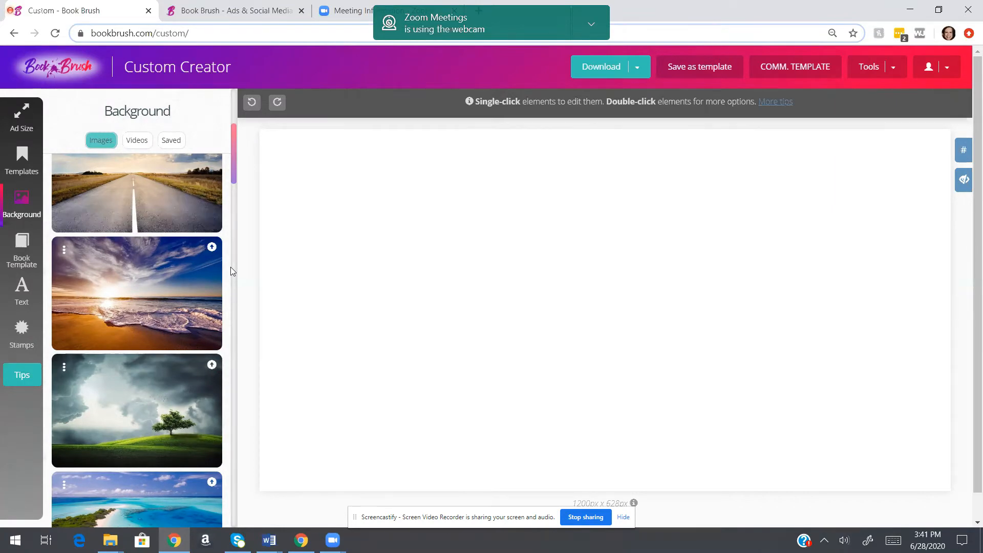
Place the stormy-sky tree image as the background, then enlarge and reposition it so it fills the whole canvas
{"action": "left_click", "coordinate": [126, 402]}
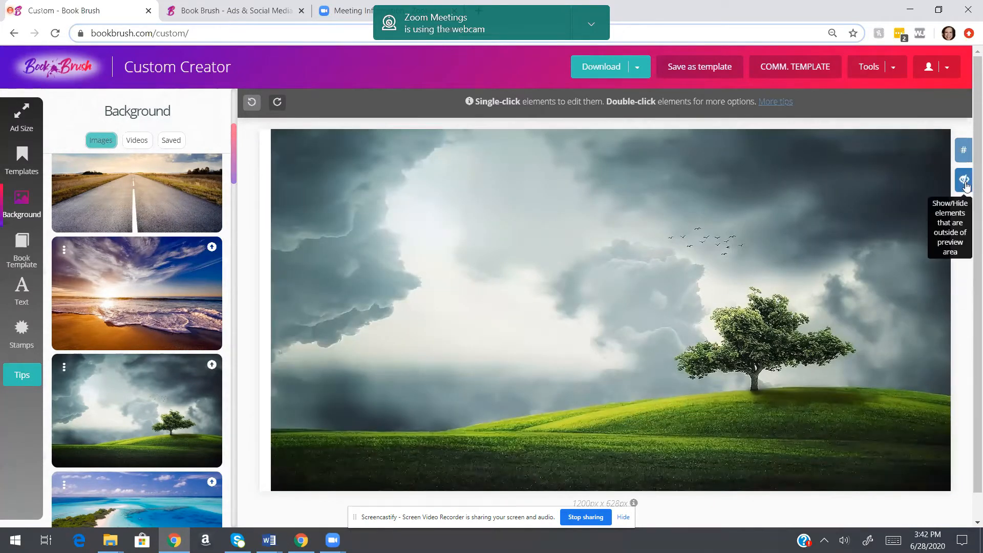
{"action": "left_click", "coordinate": [966, 185]}
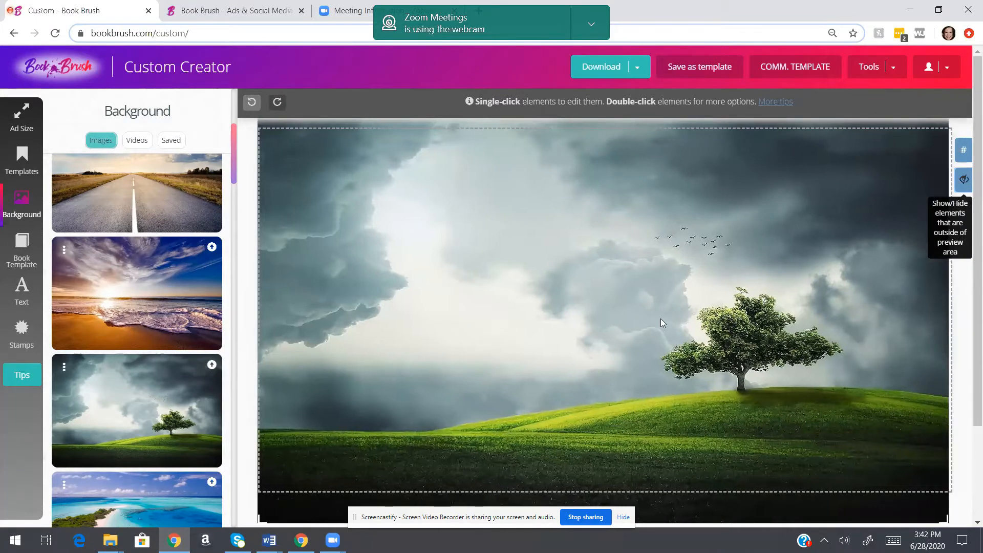
{"action": "left_click_drag", "start_coordinate": [947, 521], "coordinate": [973, 537]}
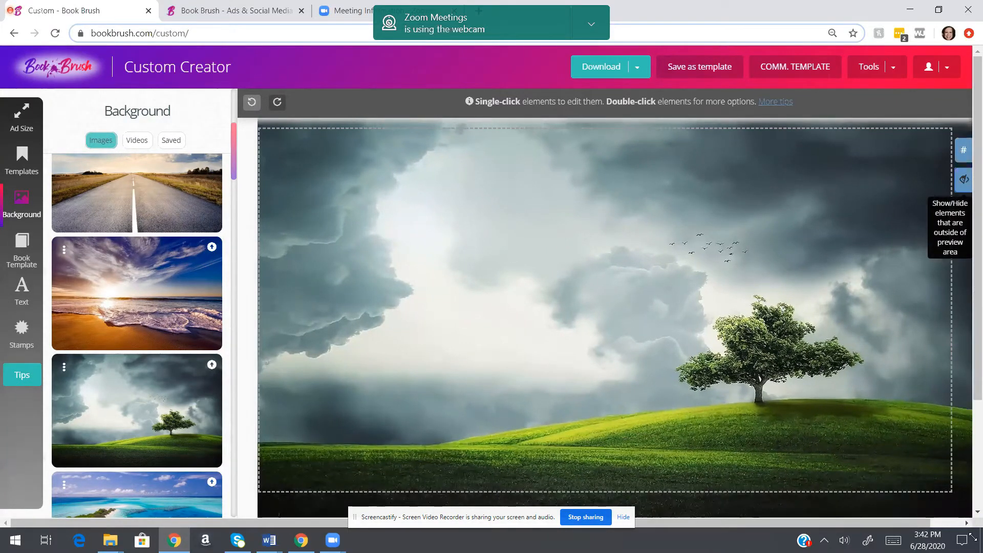
{"action": "left_click_drag", "start_coordinate": [588, 404], "coordinate": [586, 468]}
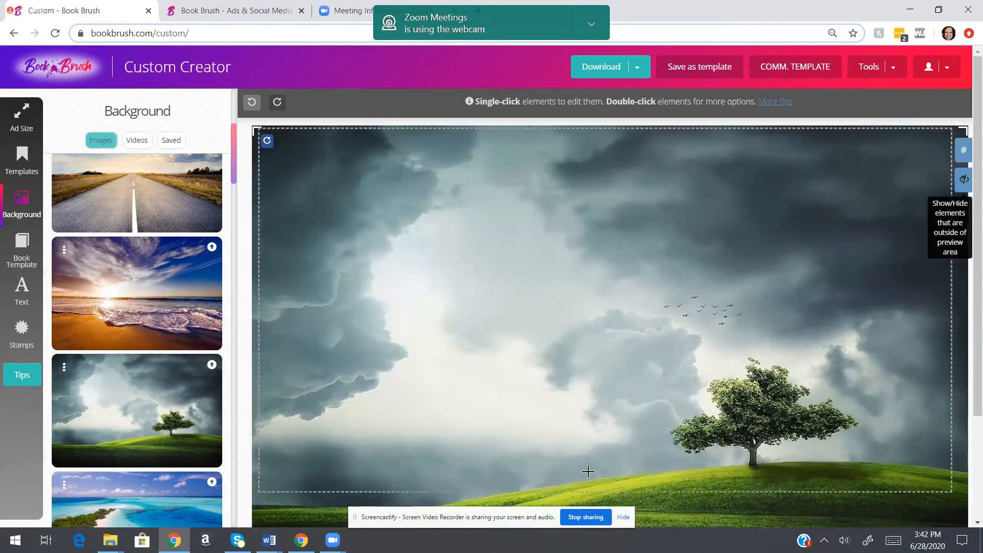
{"action": "left_click_drag", "start_coordinate": [587, 420], "coordinate": [586, 404]}
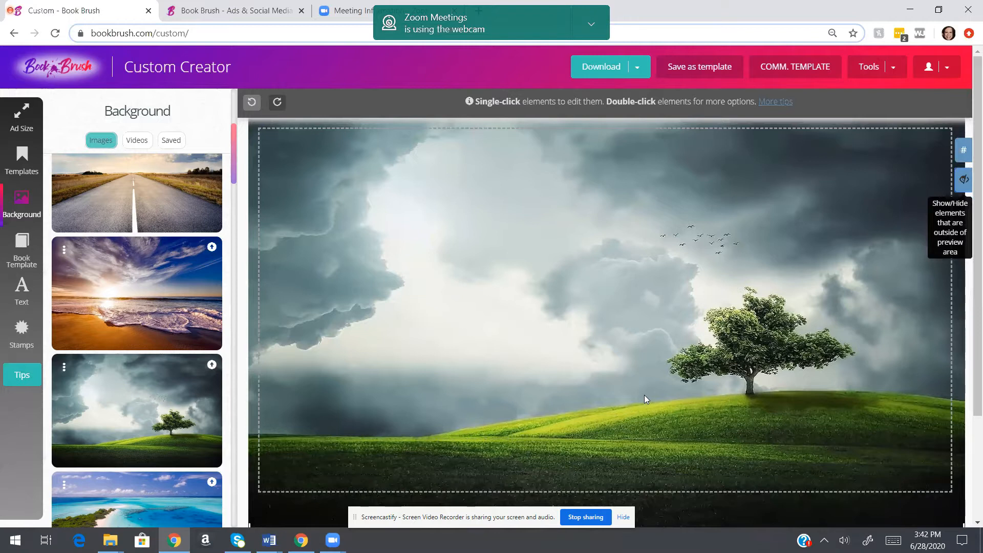
{"action": "left_click", "coordinate": [479, 97]}
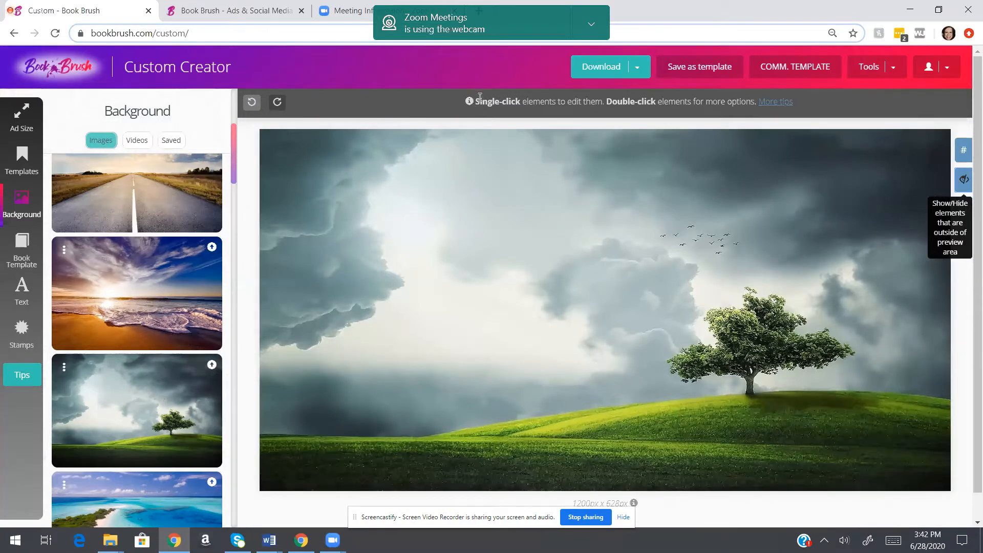
Try flipping the background image horizontally and vertically, reverting each flip
{"action": "left_click_drag", "start_coordinate": [478, 101], "coordinate": [599, 105]}
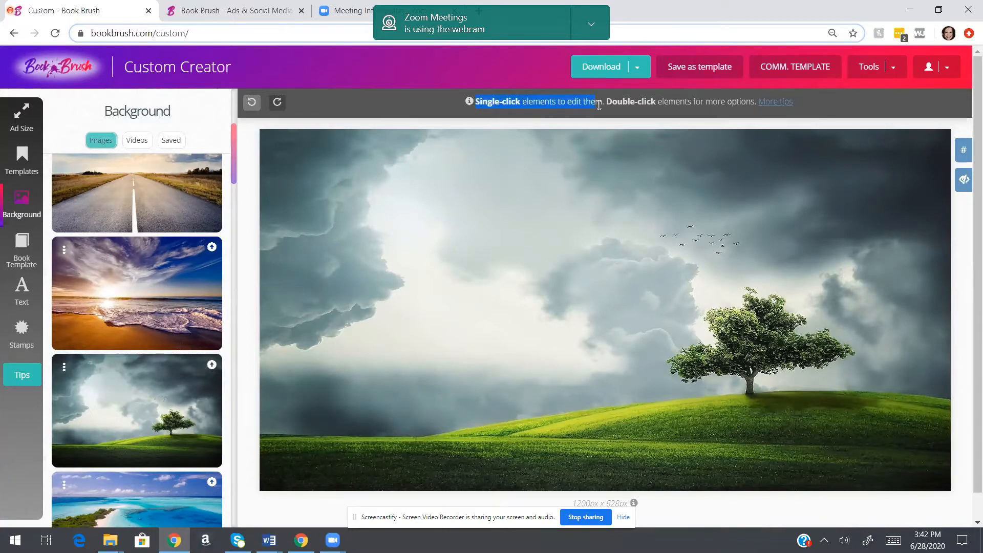
{"action": "left_click", "coordinate": [515, 296]}
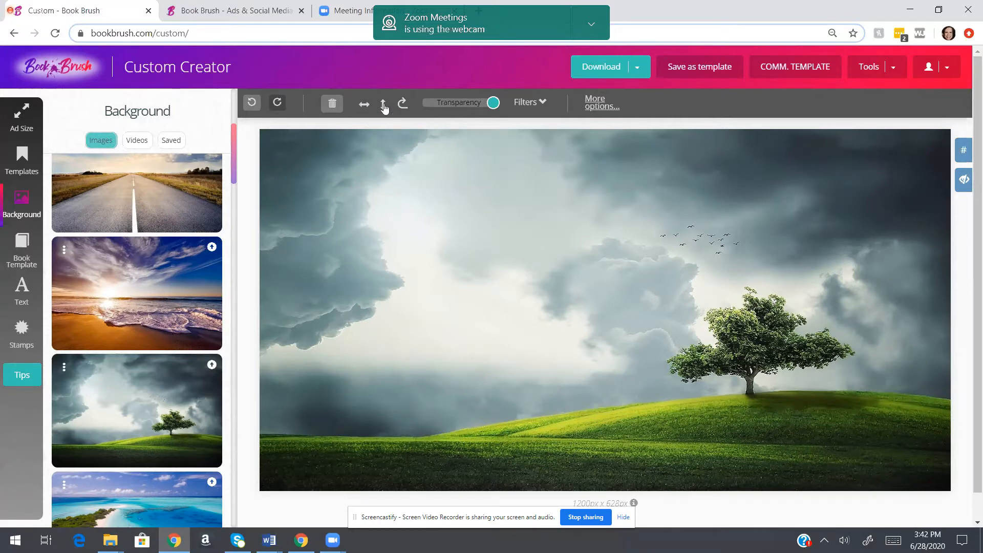
{"action": "left_click", "coordinate": [364, 105]}
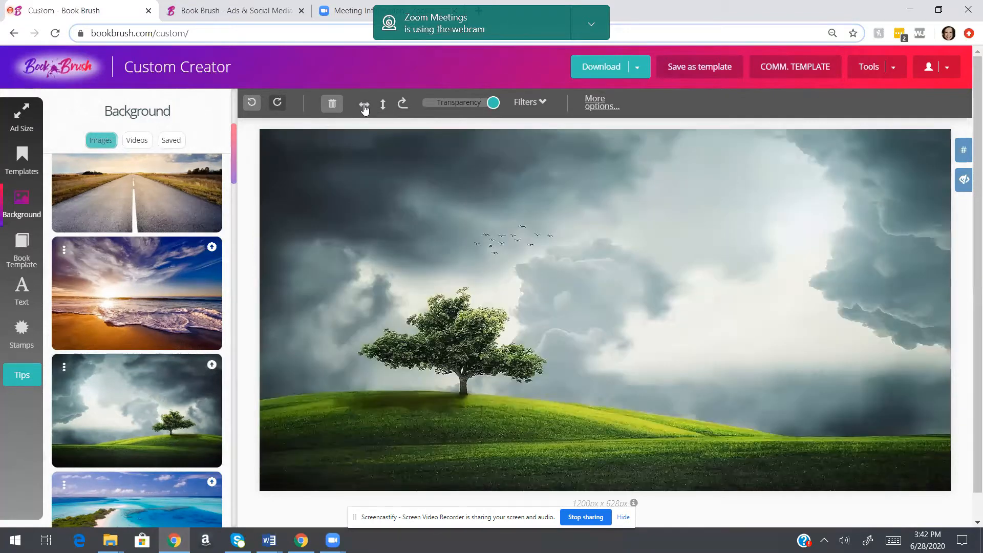
{"action": "left_click", "coordinate": [382, 106]}
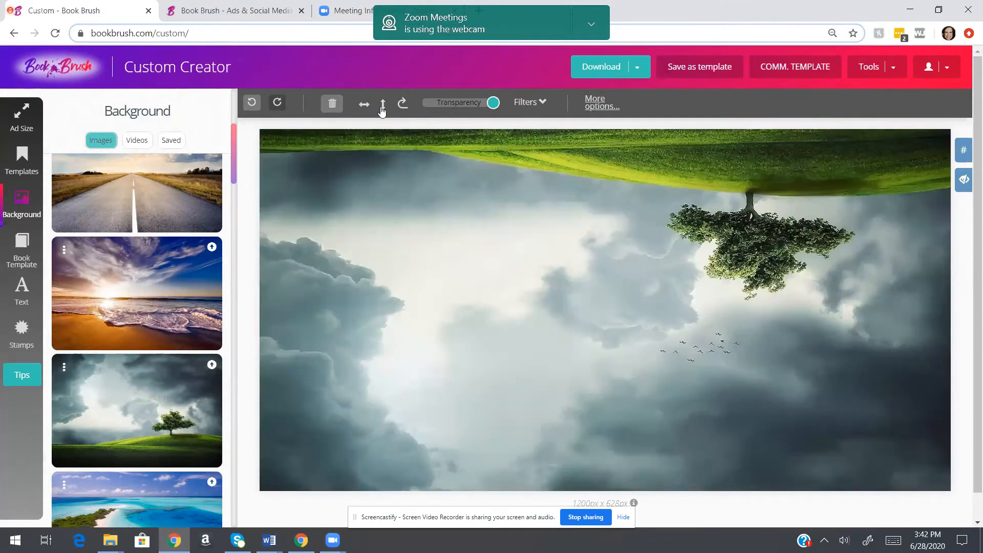
{"action": "left_click", "coordinate": [382, 108]}
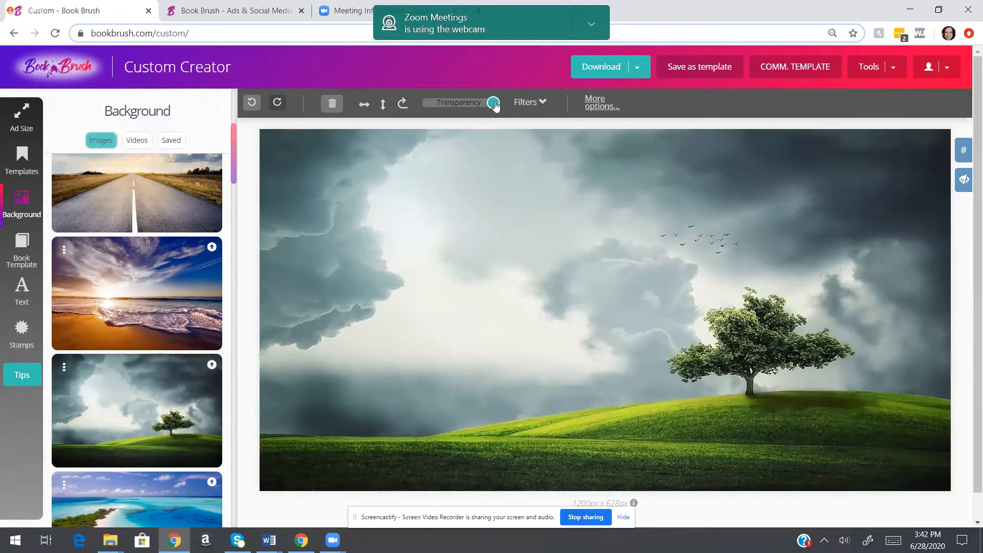
Try several preset filters on the background image, ending with a faded sepia one
{"action": "left_click", "coordinate": [535, 108]}
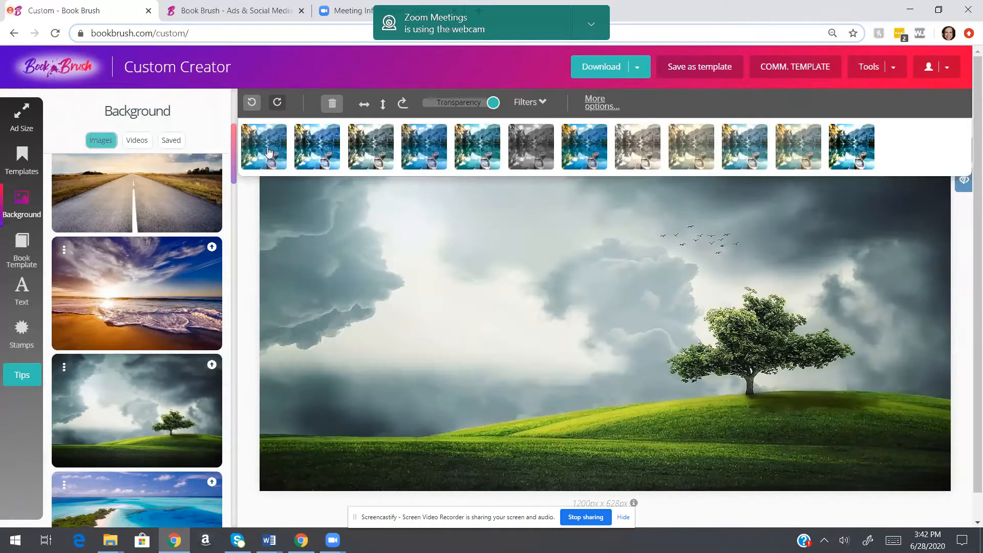
{"action": "left_click", "coordinate": [269, 144]}
{"action": "left_click", "coordinate": [524, 114]}
{"action": "left_click", "coordinate": [331, 144]}
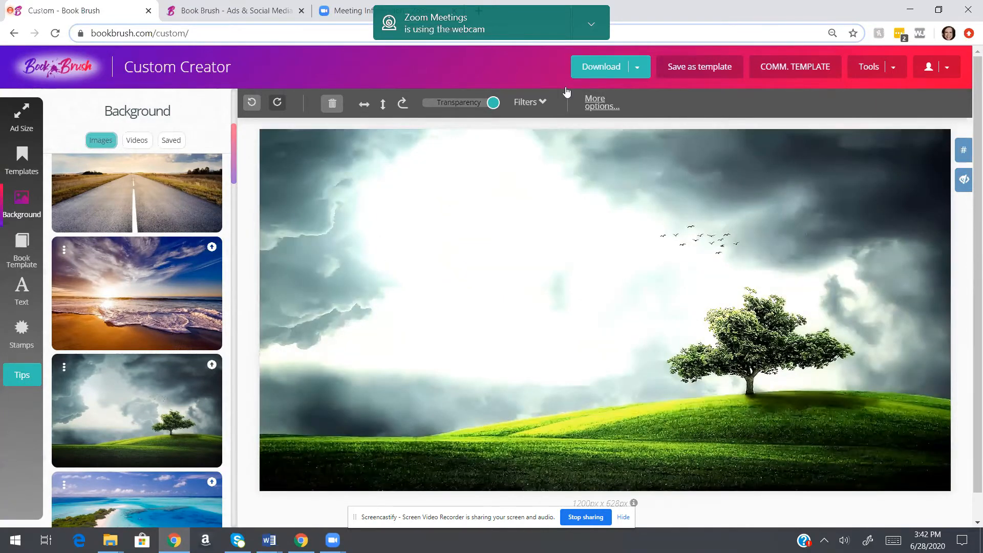
{"action": "left_click", "coordinate": [538, 104]}
{"action": "left_click", "coordinate": [380, 146]}
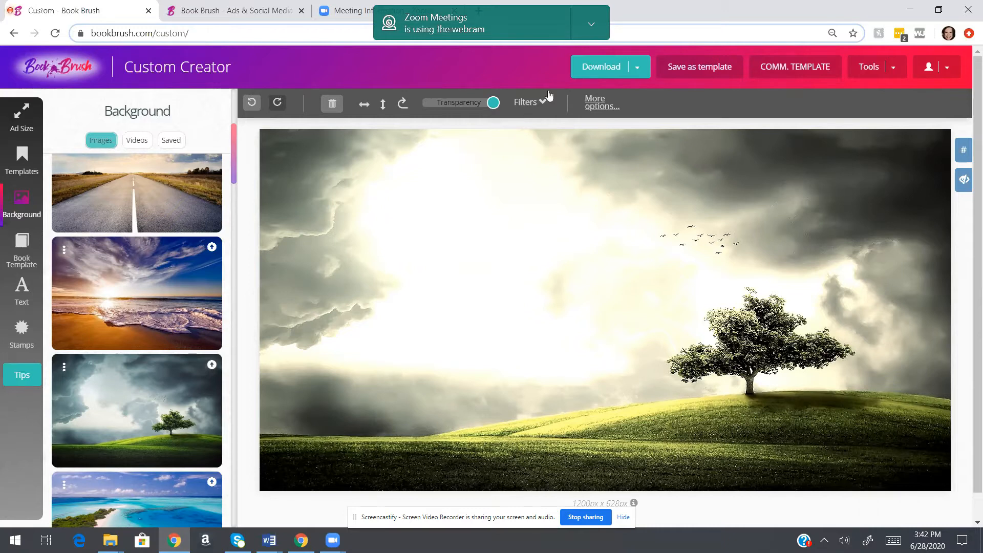
{"action": "left_click", "coordinate": [541, 105]}
{"action": "left_click", "coordinate": [582, 149]}
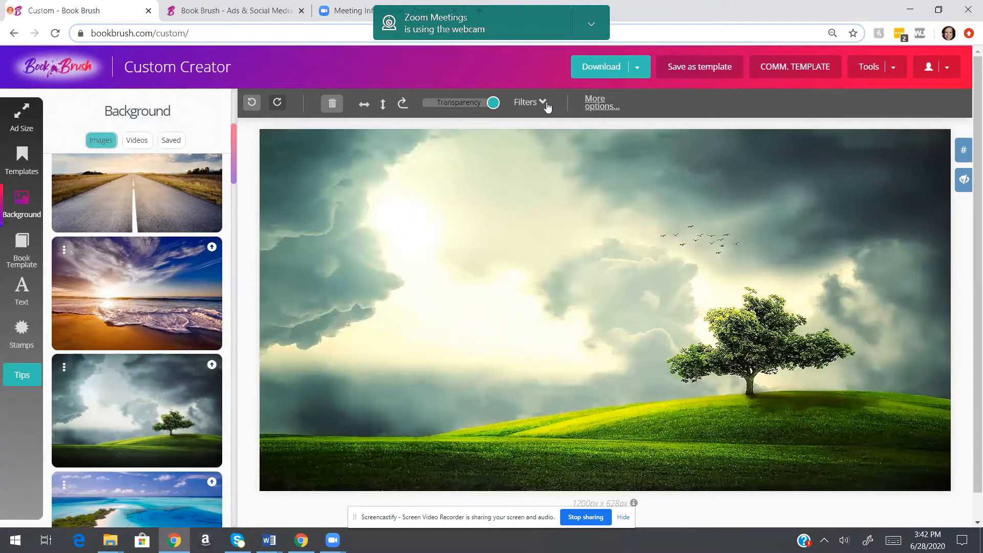
{"action": "left_click", "coordinate": [543, 104]}
{"action": "left_click", "coordinate": [692, 150]}
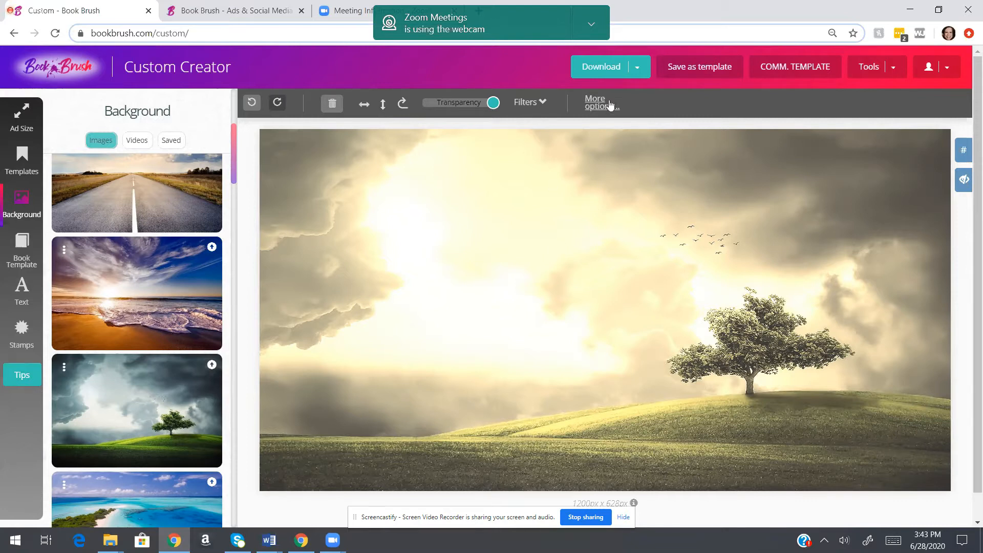
Open the background image's full options, enlarge it slightly and set its color to 96FF1C
{"action": "double_click", "coordinate": [558, 286]}
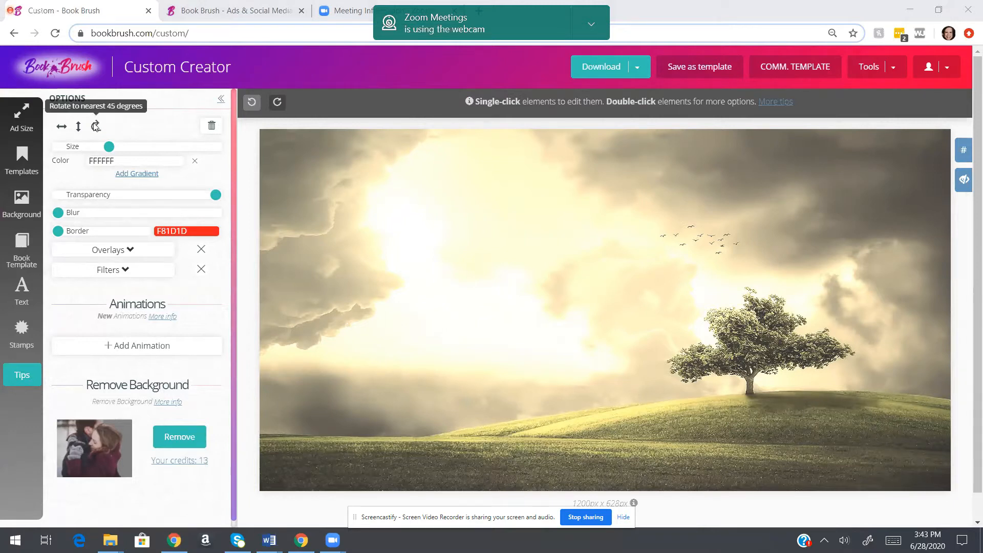
{"action": "left_click_drag", "start_coordinate": [109, 147], "coordinate": [113, 147]}
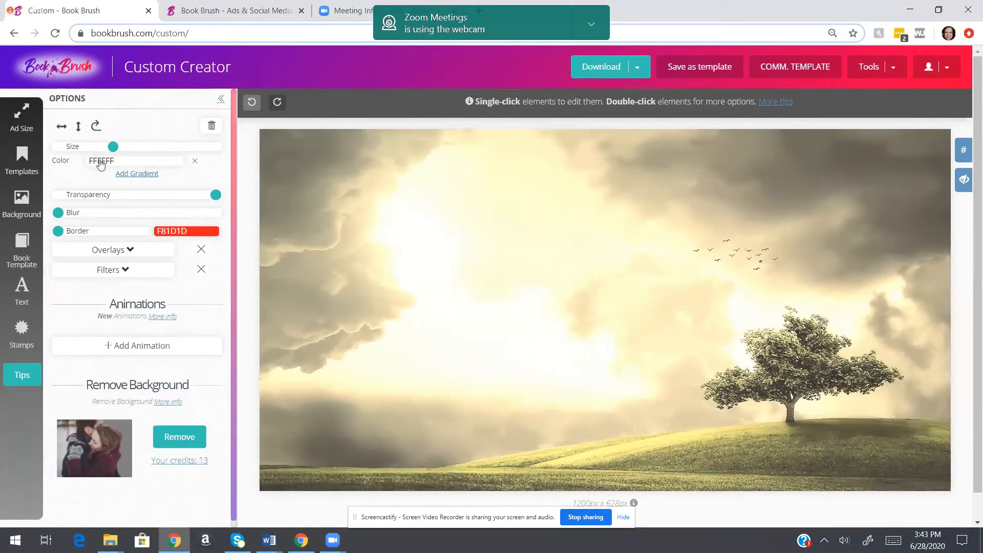
{"action": "left_click", "coordinate": [100, 168]}
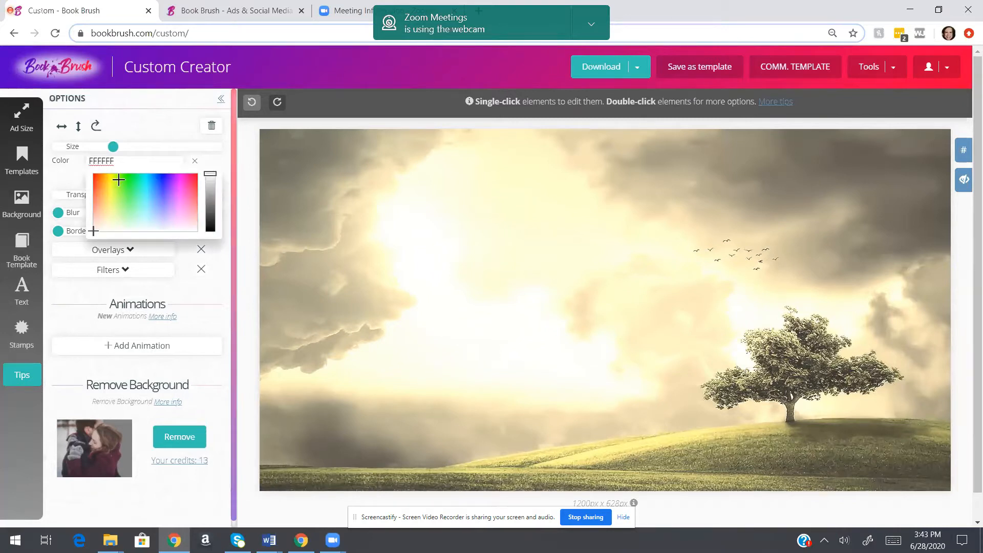
{"action": "left_click", "coordinate": [121, 179]}
{"action": "left_click", "coordinate": [216, 163]}
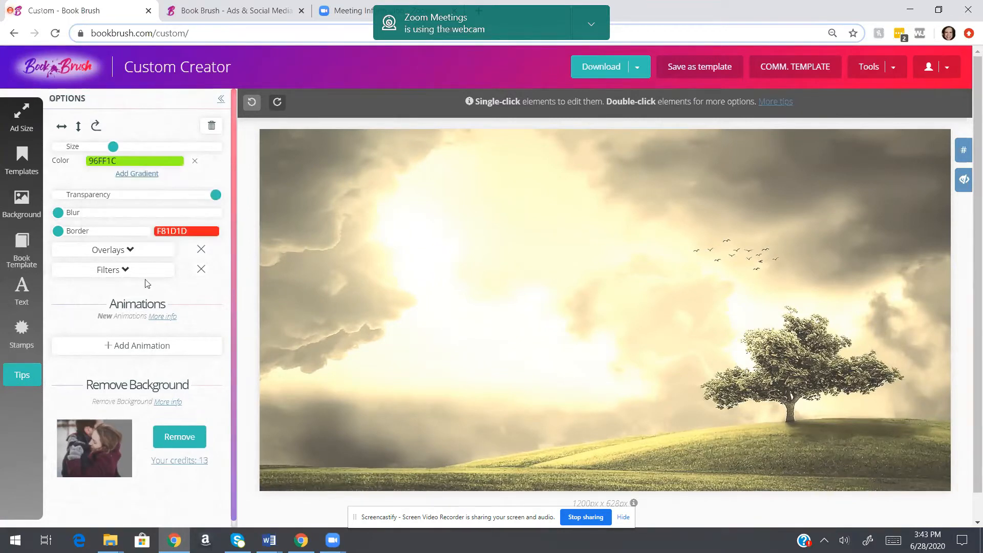
Clear the background image's filter and make the image partly transparent
{"action": "left_click", "coordinate": [200, 271]}
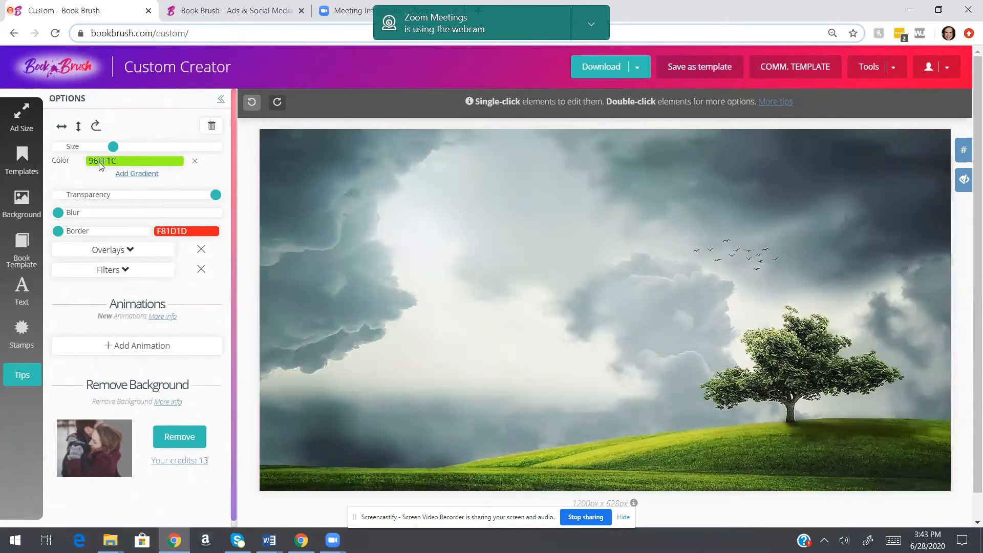
{"action": "left_click_drag", "start_coordinate": [216, 196], "coordinate": [178, 195]}
Try different tint colors on the background image and settle on purple 9A29FF
{"action": "left_click", "coordinate": [166, 165]}
{"action": "left_click", "coordinate": [148, 189]}
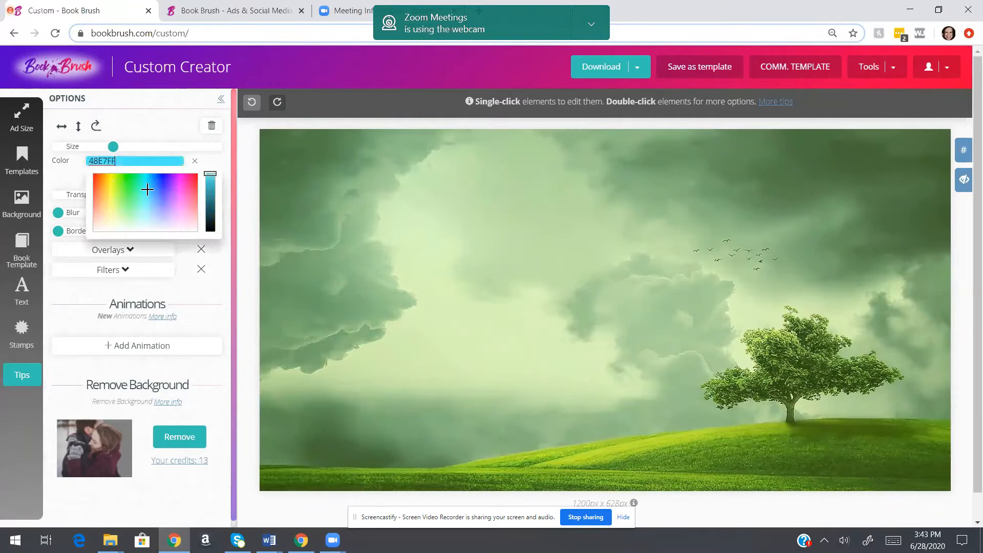
{"action": "left_click", "coordinate": [112, 186]}
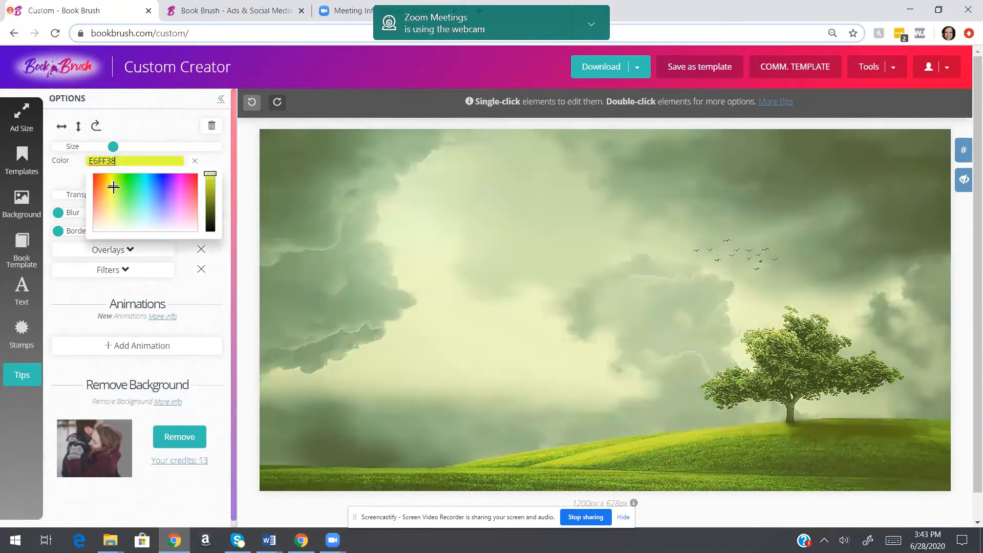
{"action": "left_click", "coordinate": [186, 199]}
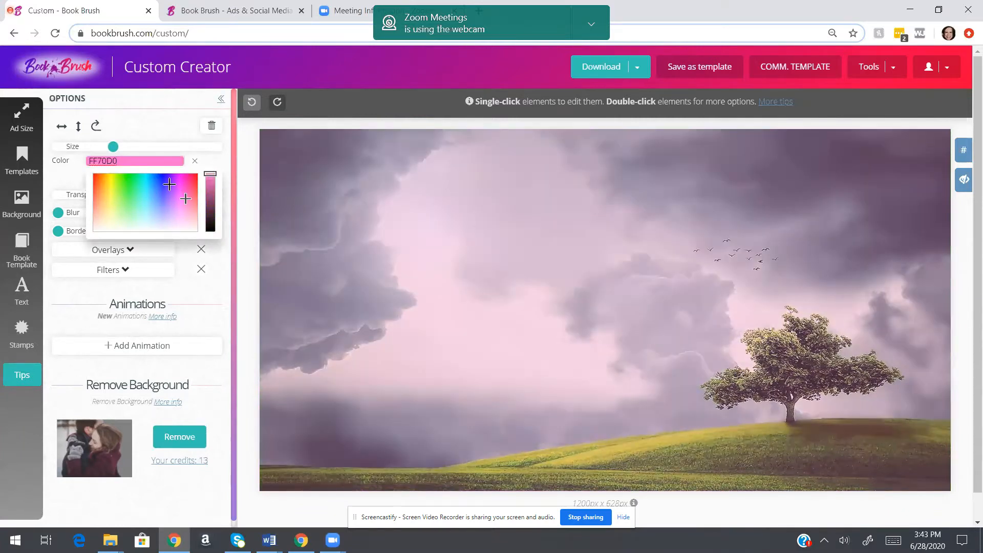
{"action": "left_click", "coordinate": [170, 186]}
{"action": "left_click", "coordinate": [167, 206]}
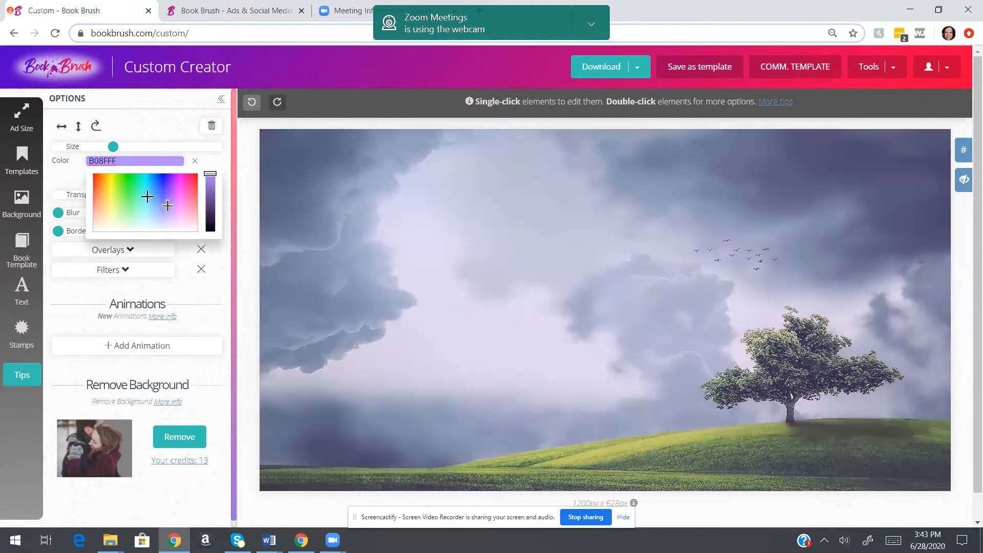
{"action": "left_click", "coordinate": [171, 183]}
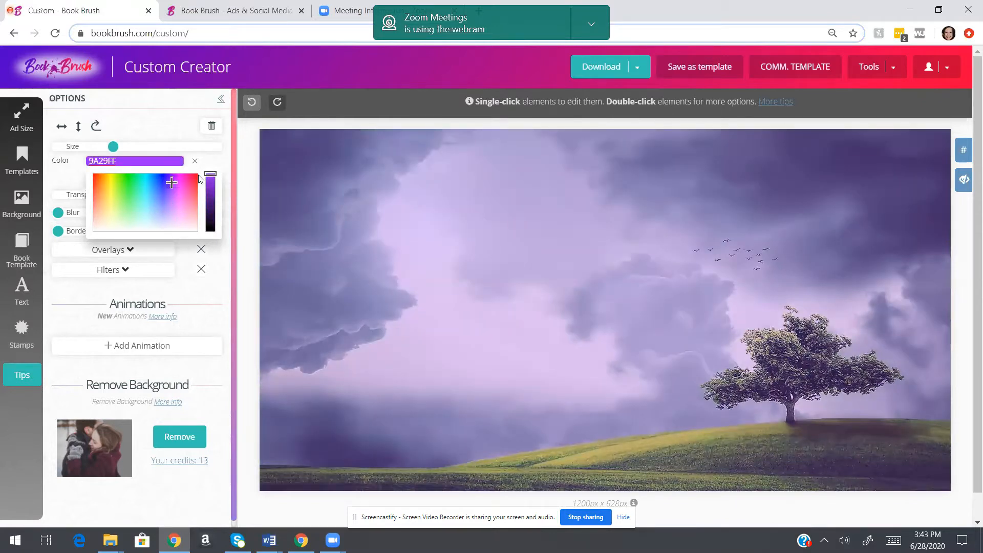
{"action": "left_click", "coordinate": [83, 240]}
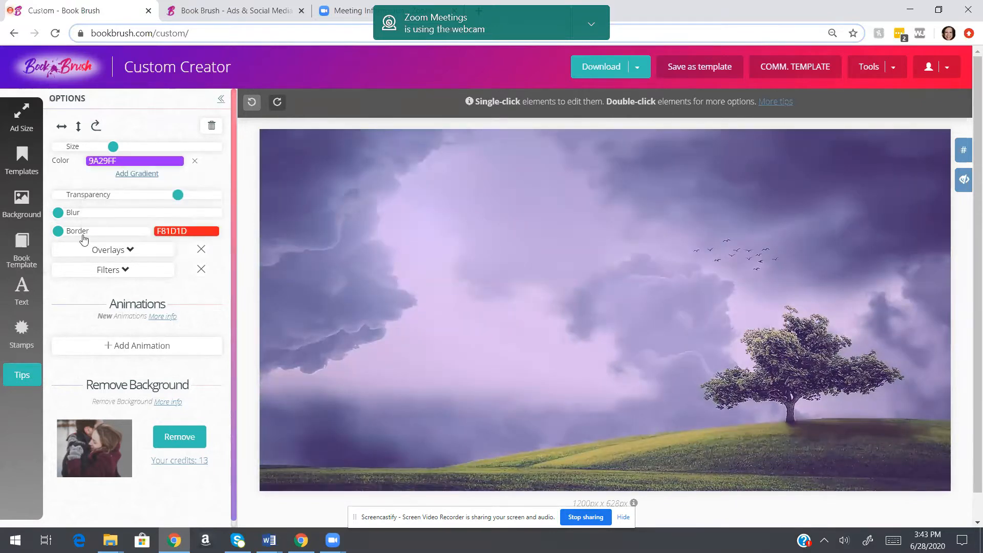
Apply a slight blur to the background image and flip it horizontally
{"action": "left_click", "coordinate": [64, 216]}
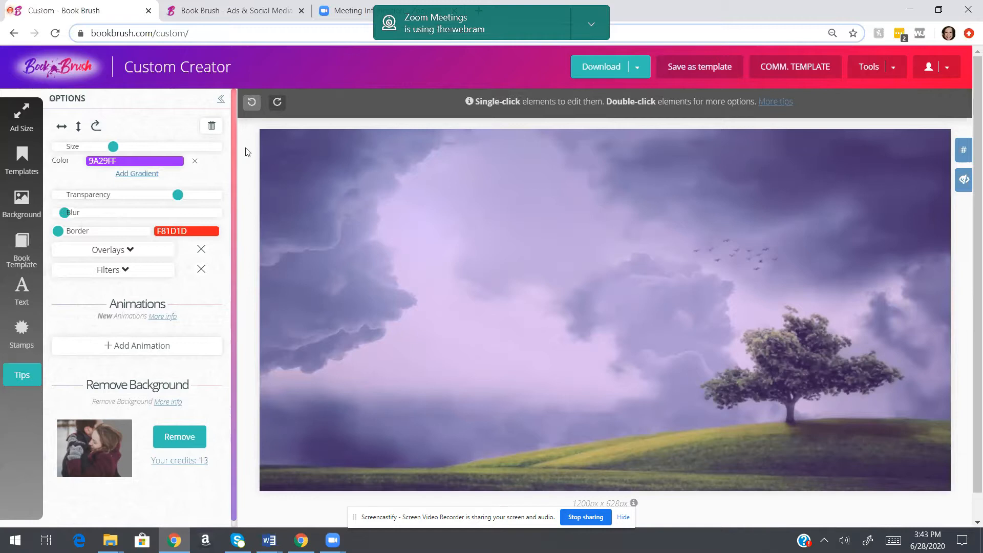
{"action": "left_click", "coordinate": [64, 129]}
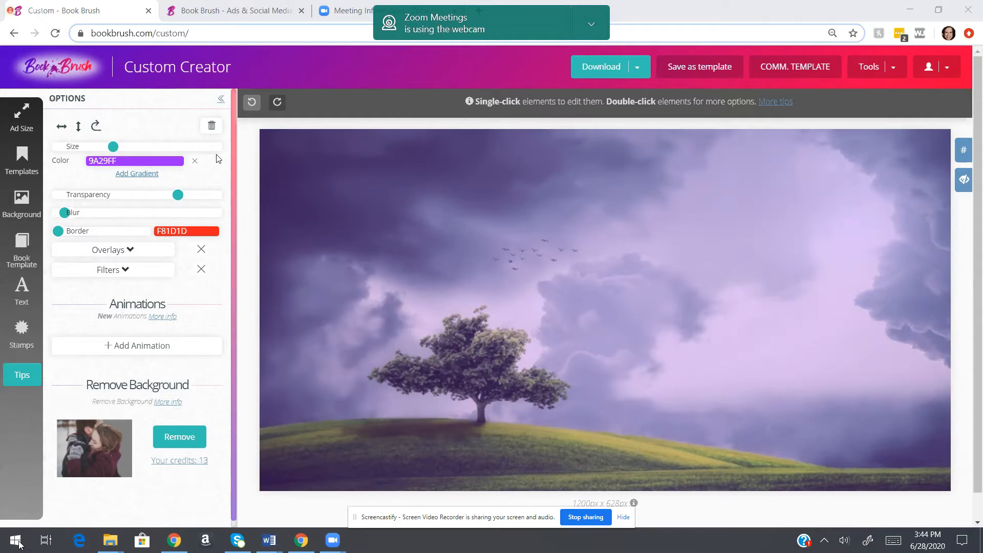
Mute the microphone in the Zoom meeting
{"action": "mouse_move", "coordinate": [19, 542]}
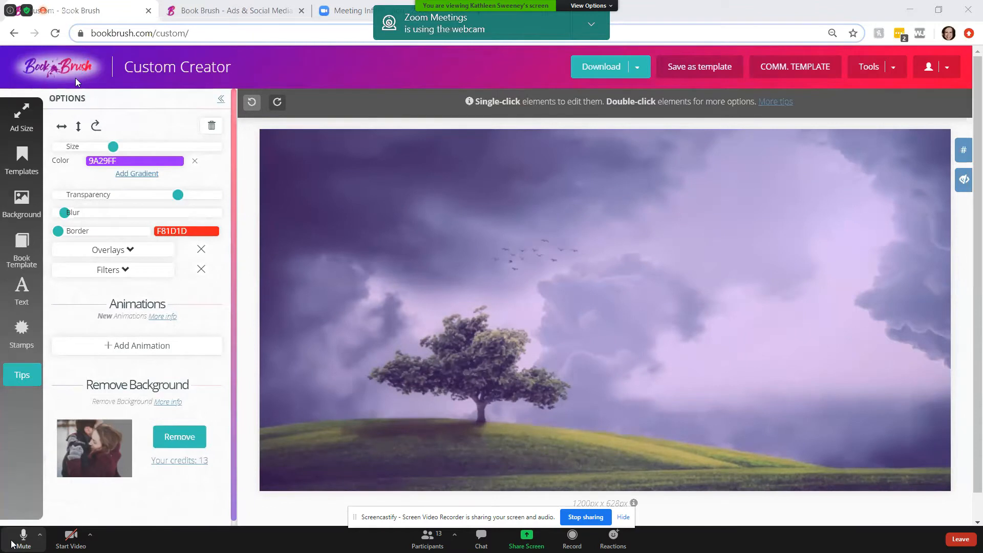
{"action": "left_click", "coordinate": [19, 541]}
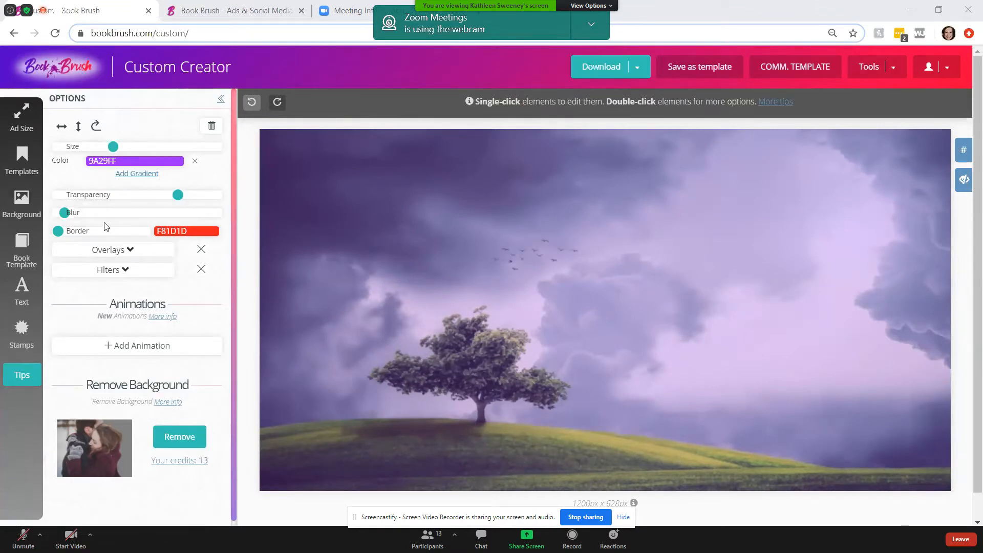
Unmute the Zoom microphone and try a colorful abstract swirl overlay on the background image
{"action": "left_click", "coordinate": [132, 253]}
{"action": "scroll", "coordinate": [164, 301], "scroll_direction": "down", "scroll_amount": 5}
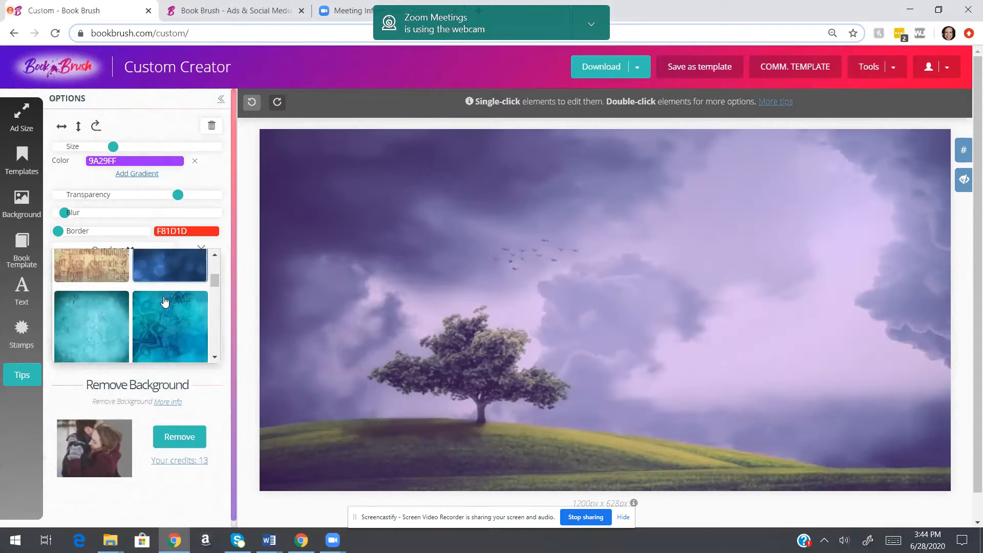
{"action": "scroll", "coordinate": [190, 314], "scroll_direction": "down", "scroll_amount": 1}
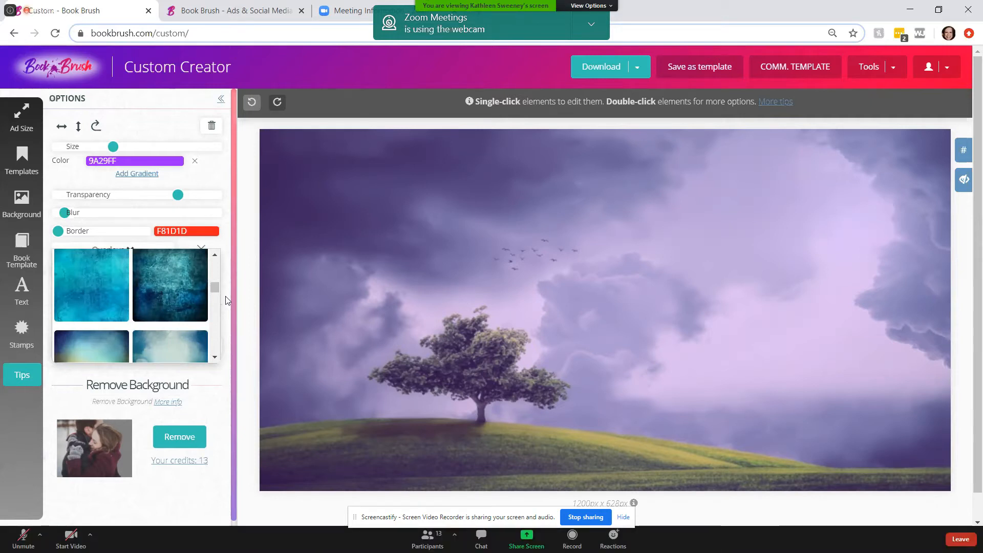
{"action": "left_click", "coordinate": [18, 539]}
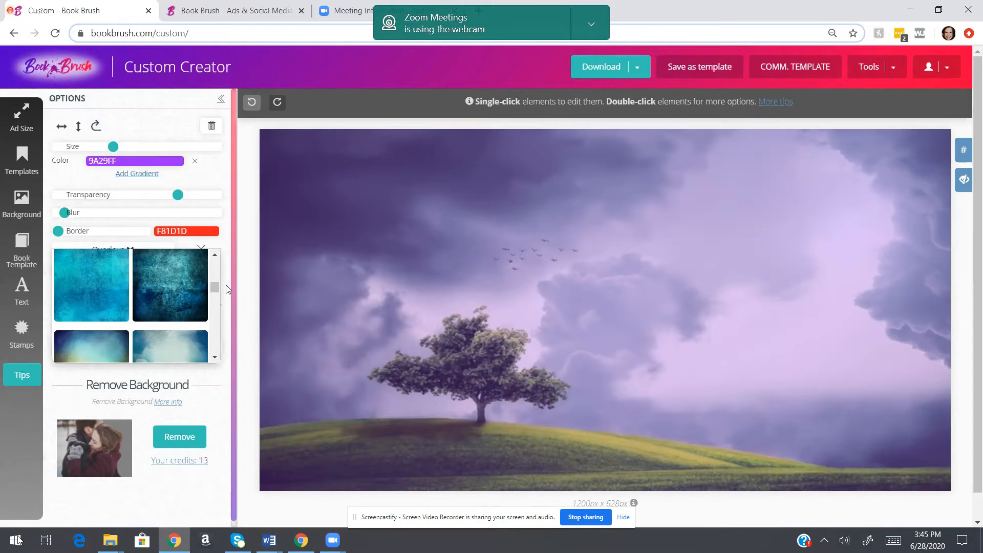
{"action": "scroll", "coordinate": [150, 322], "scroll_direction": "down", "scroll_amount": 5}
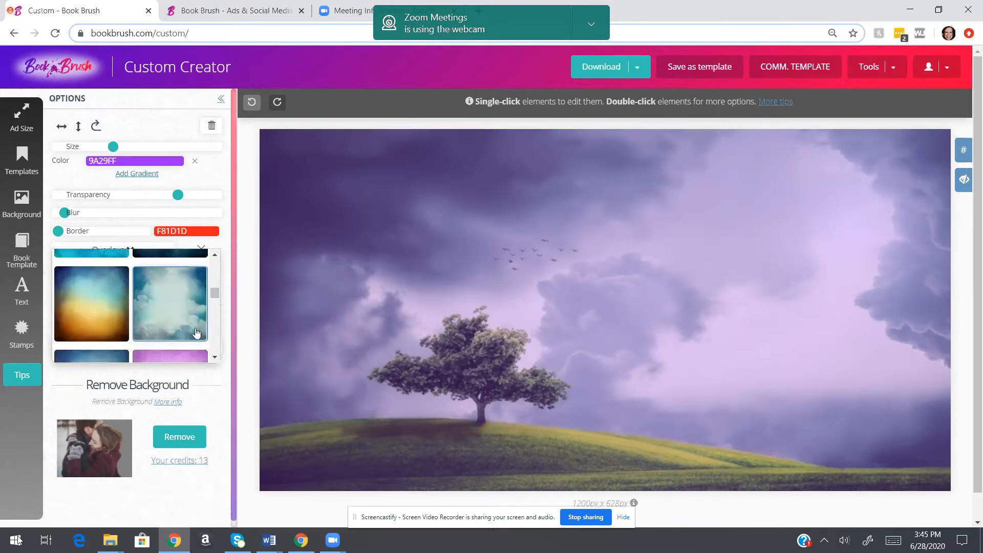
{"action": "left_click", "coordinate": [177, 335]}
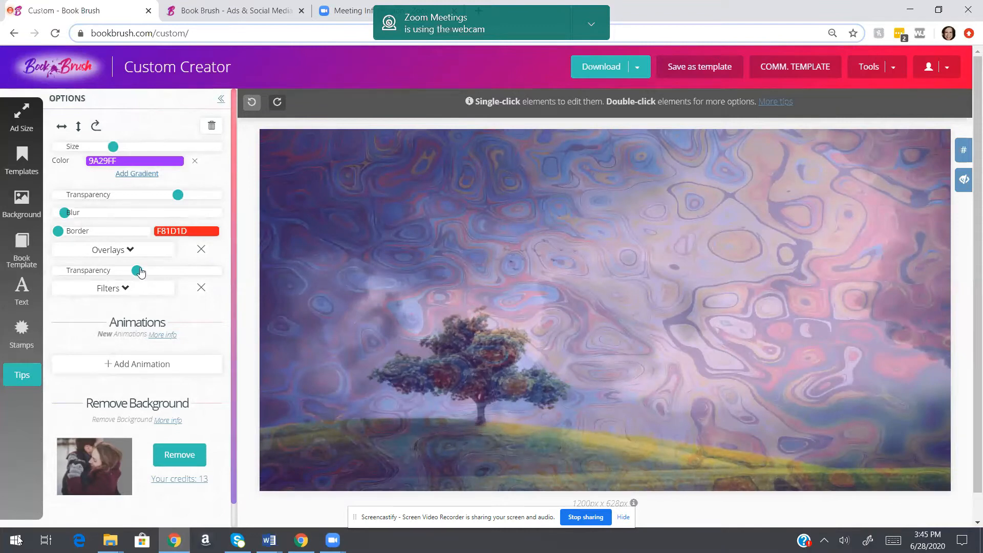
Try the swirl overlay at several transparency levels, ranging from nearly opaque to very faint
{"action": "left_click_drag", "start_coordinate": [116, 277], "coordinate": [194, 276]}
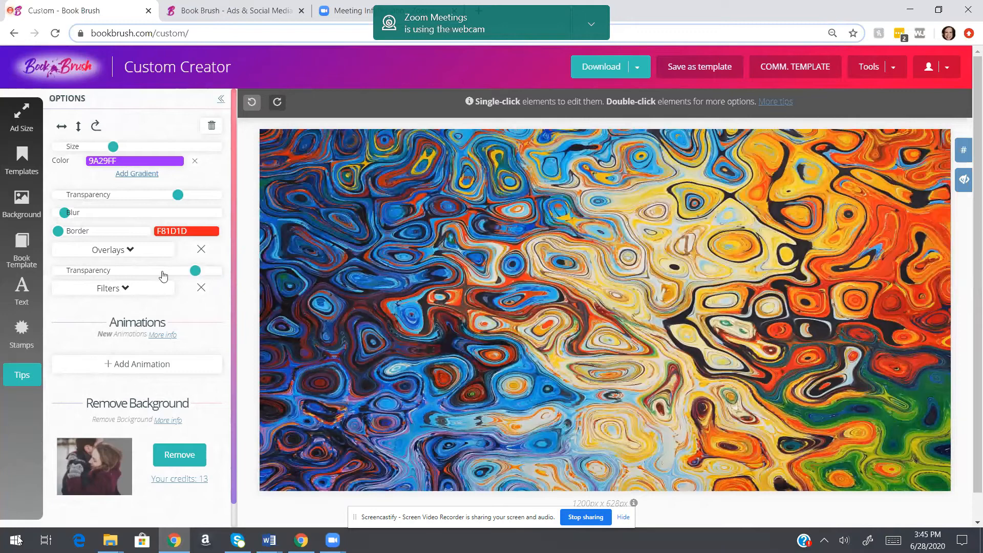
{"action": "left_click", "coordinate": [135, 275]}
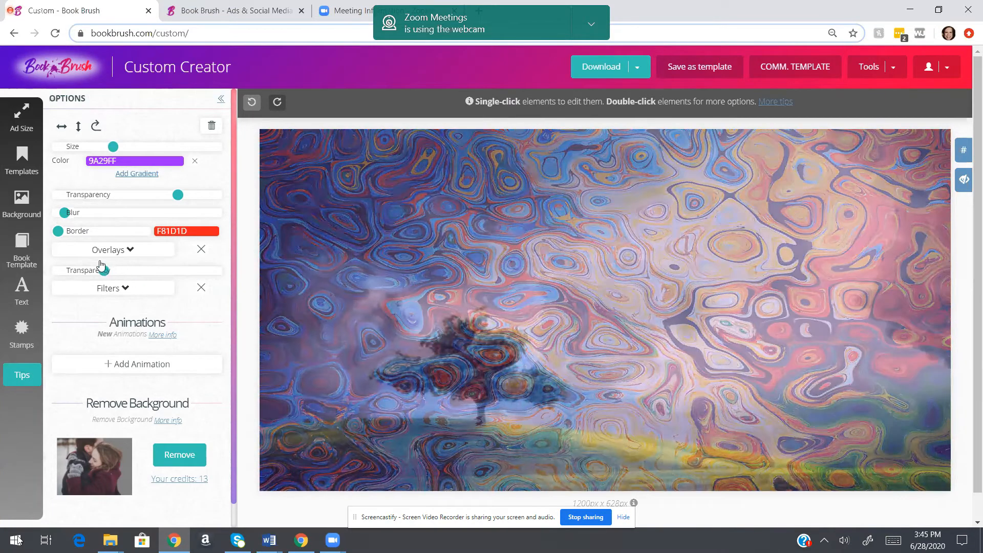
{"action": "left_click", "coordinate": [58, 271]}
{"action": "left_click_drag", "start_coordinate": [58, 276], "coordinate": [74, 274]}
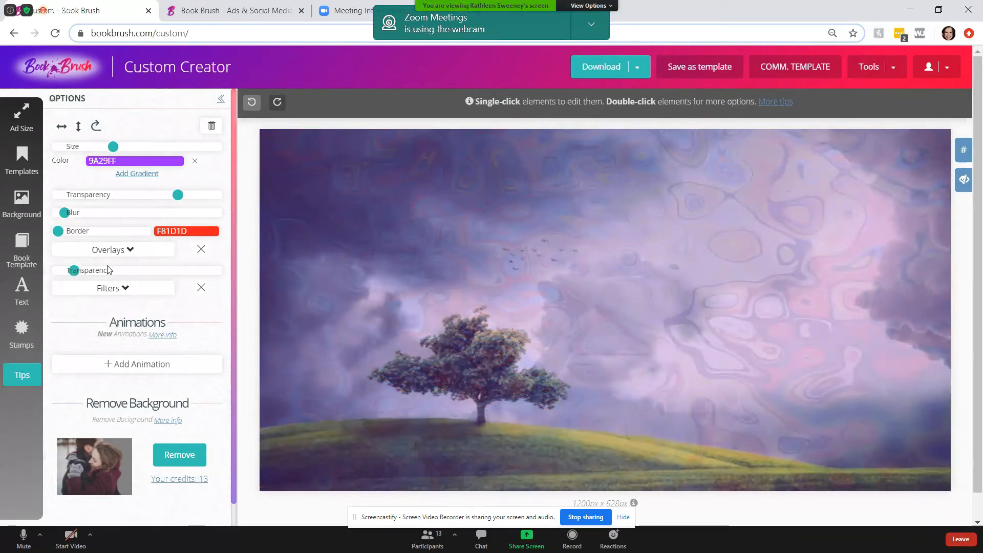
Remove the overlay from the background image and mute the Zoom microphone
{"action": "left_click", "coordinate": [199, 253]}
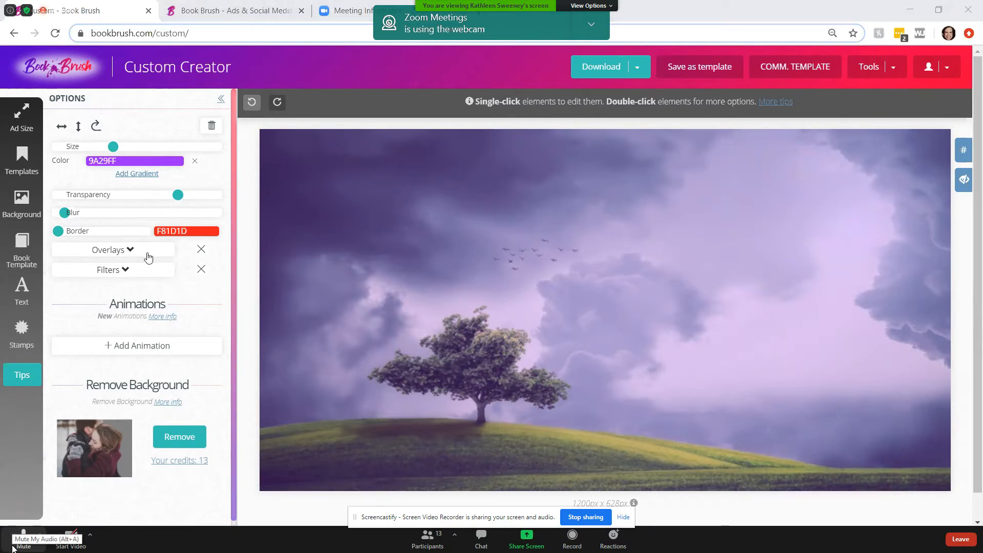
{"action": "left_click", "coordinate": [18, 544]}
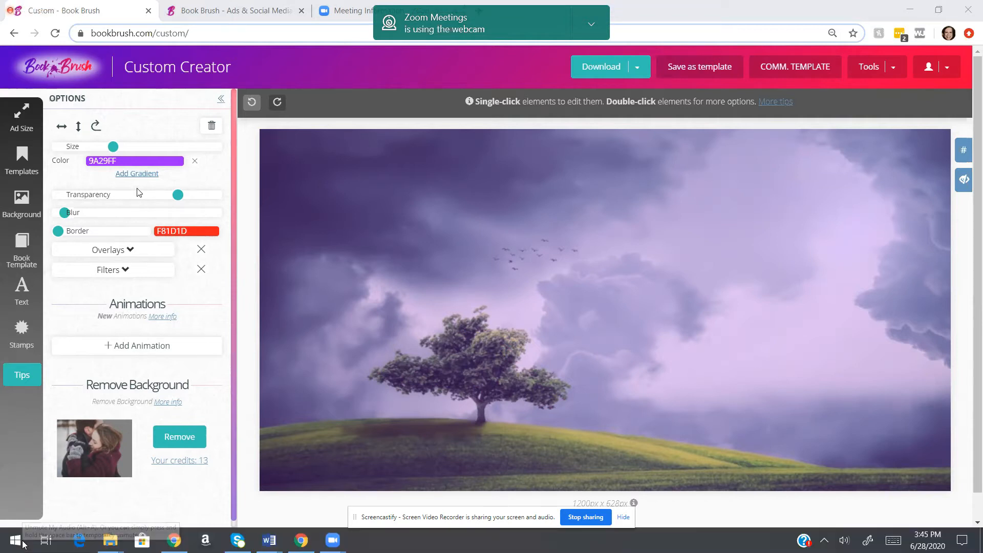
Browse the full list of book templates, including the hand-held, audio, children's and reveal designs
{"action": "left_click", "coordinate": [22, 246]}
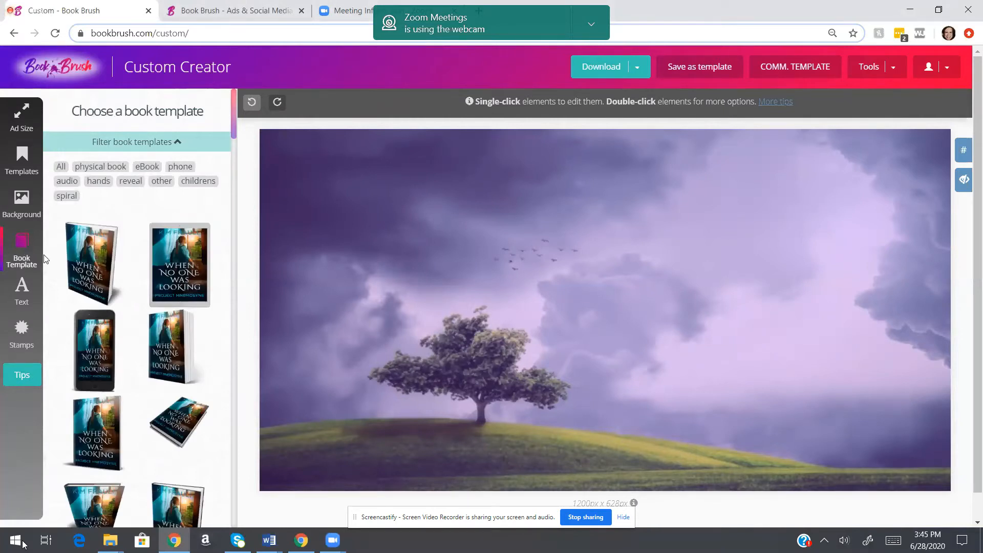
{"action": "scroll", "coordinate": [129, 311], "scroll_direction": "down", "scroll_amount": 1}
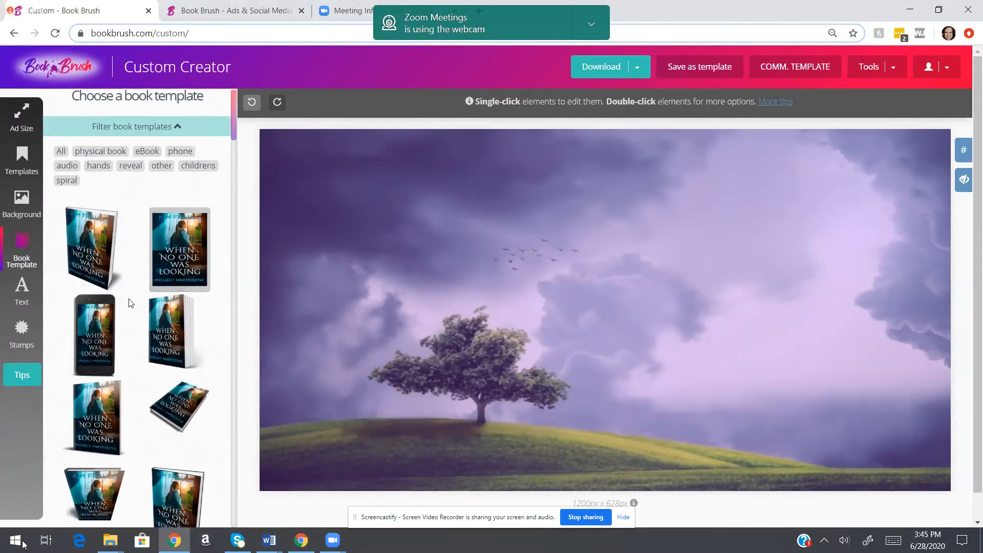
{"action": "scroll", "coordinate": [129, 311], "scroll_direction": "down", "scroll_amount": 5}
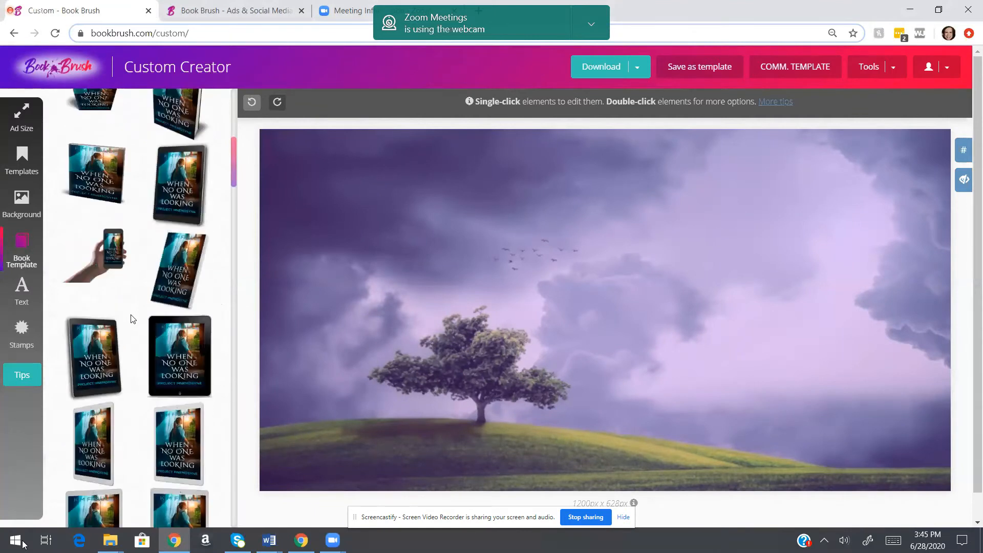
{"action": "scroll", "coordinate": [130, 319], "scroll_direction": "down", "scroll_amount": 10}
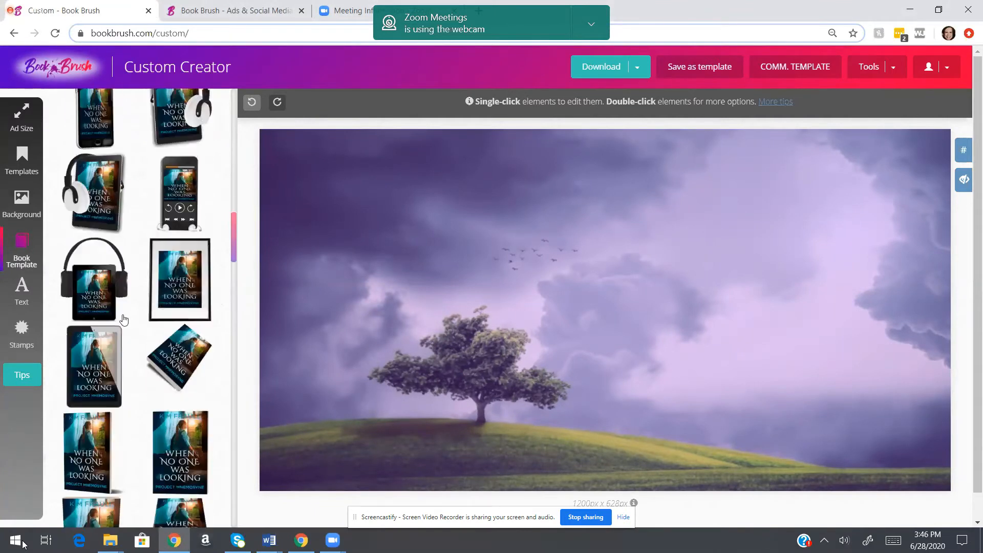
{"action": "scroll", "coordinate": [123, 320], "scroll_direction": "down", "scroll_amount": 10}
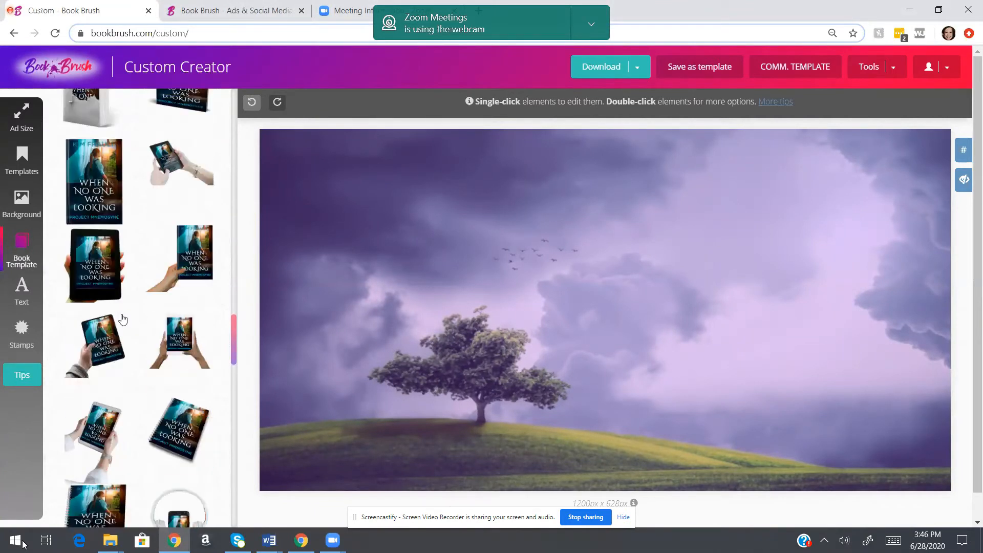
{"action": "scroll", "coordinate": [123, 318], "scroll_direction": "down", "scroll_amount": 7}
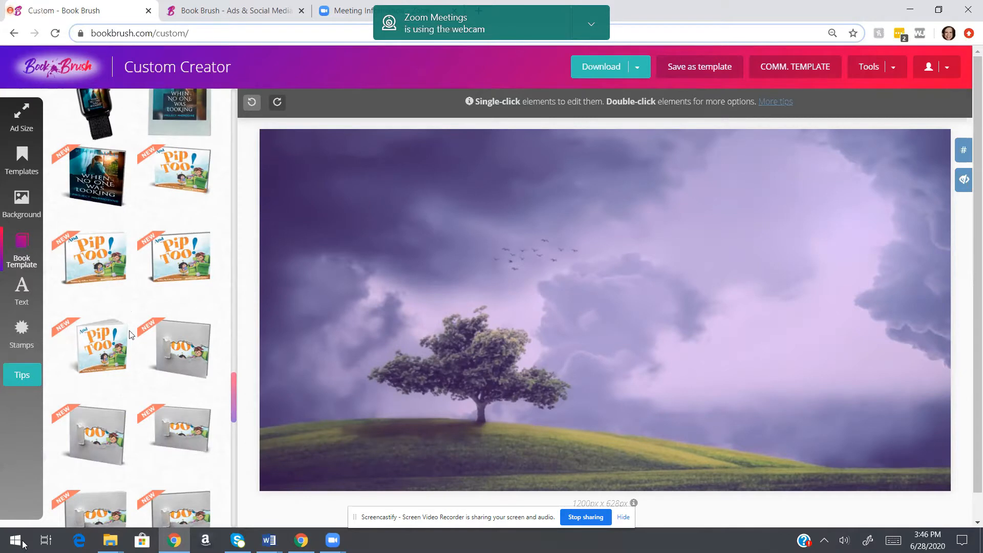
{"action": "scroll", "coordinate": [128, 312], "scroll_direction": "down", "scroll_amount": 4}
{"action": "scroll", "coordinate": [129, 340], "scroll_direction": "down", "scroll_amount": 8}
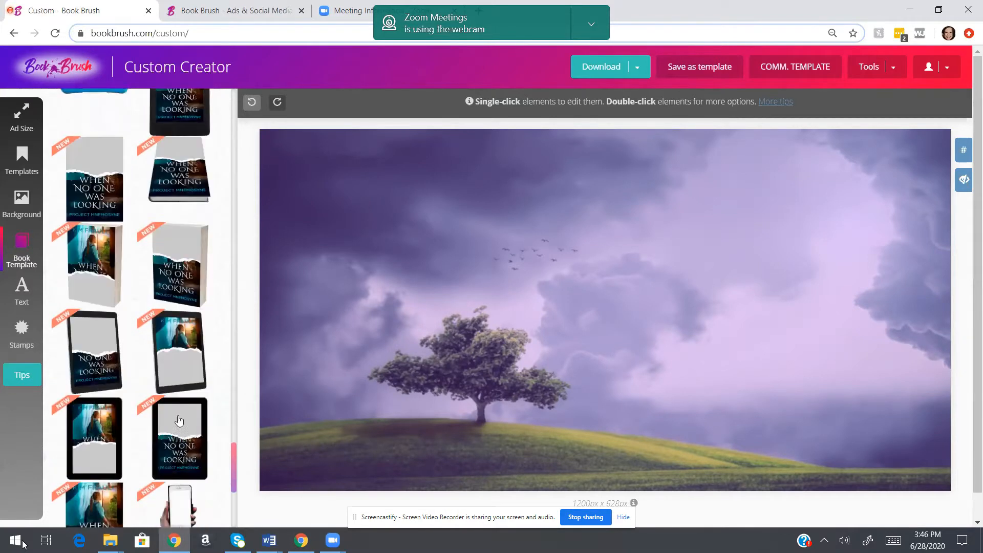
{"action": "left_click_drag", "start_coordinate": [232, 486], "coordinate": [220, 245]}
{"action": "scroll", "coordinate": [203, 174], "scroll_direction": "up", "scroll_amount": 10}
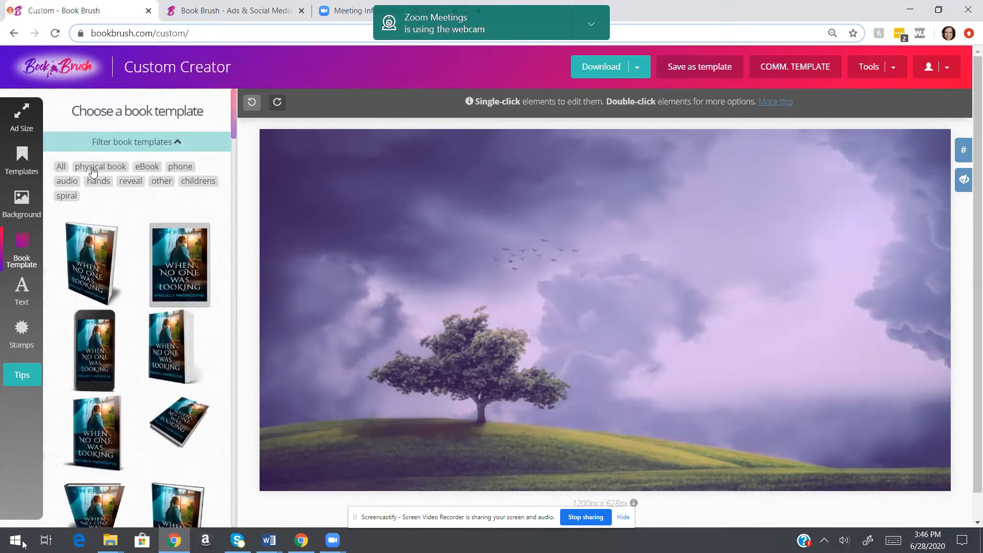
Compare the book templates under the physical book and eBook filters
{"action": "left_click", "coordinate": [92, 169]}
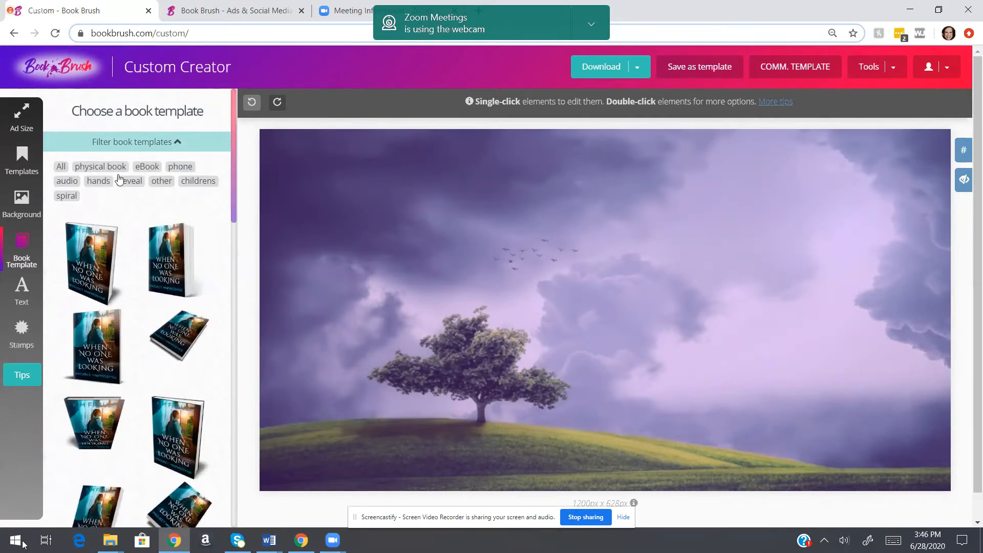
{"action": "scroll", "coordinate": [198, 254], "scroll_direction": "down", "scroll_amount": 10}
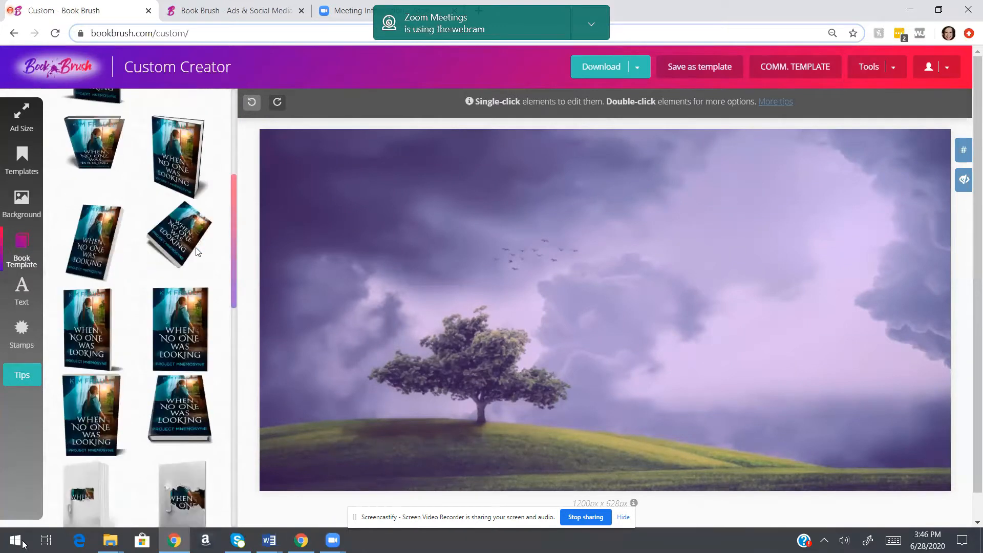
{"action": "scroll", "coordinate": [190, 325], "scroll_direction": "up", "scroll_amount": 10}
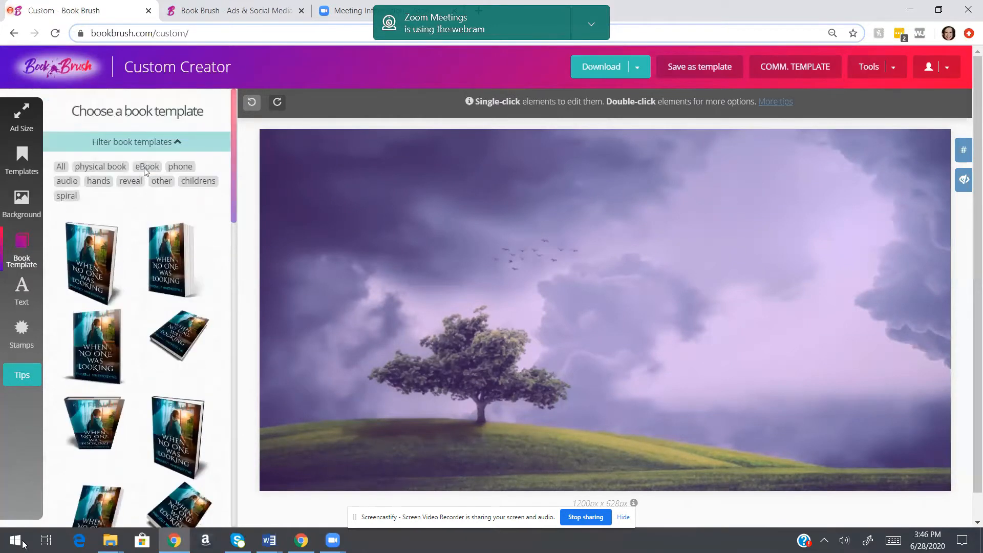
{"action": "left_click", "coordinate": [148, 169]}
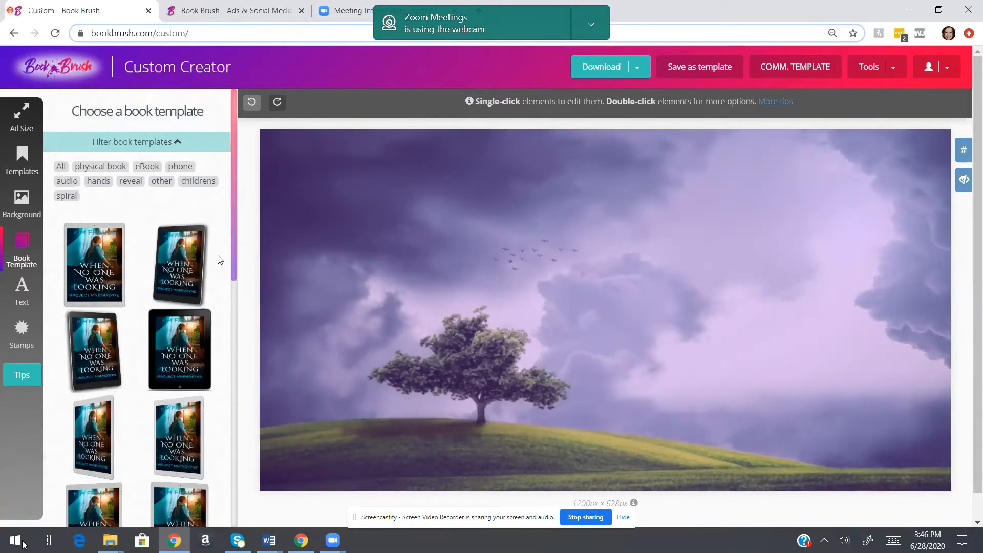
{"action": "scroll", "coordinate": [128, 379], "scroll_direction": "down", "scroll_amount": 7}
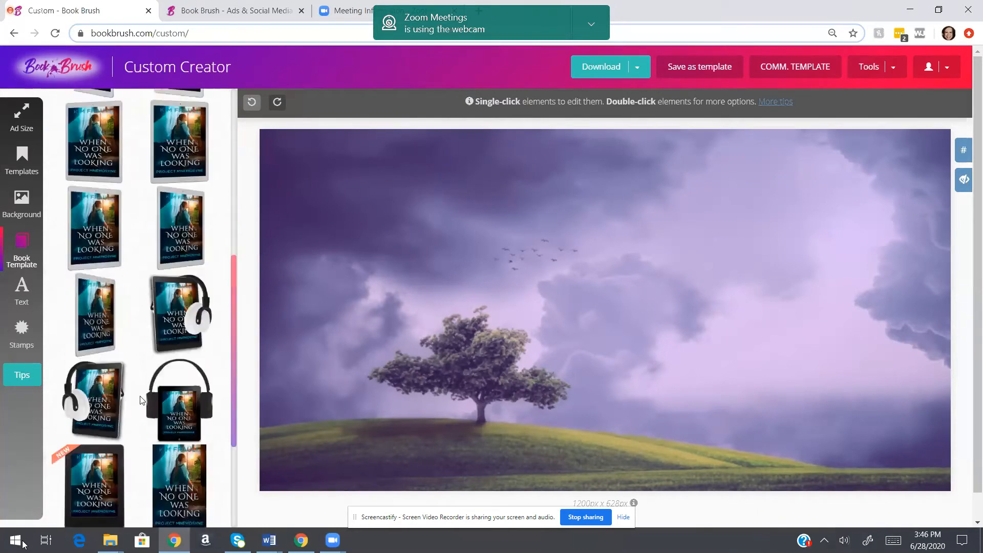
{"action": "scroll", "coordinate": [141, 403], "scroll_direction": "up", "scroll_amount": 8}
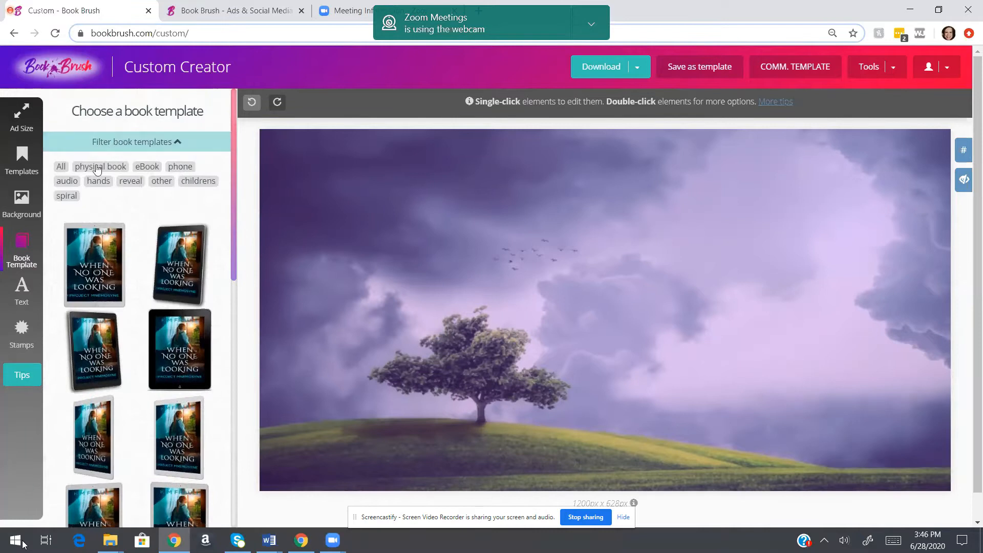
{"action": "scroll", "coordinate": [198, 393], "scroll_direction": "down", "scroll_amount": 3}
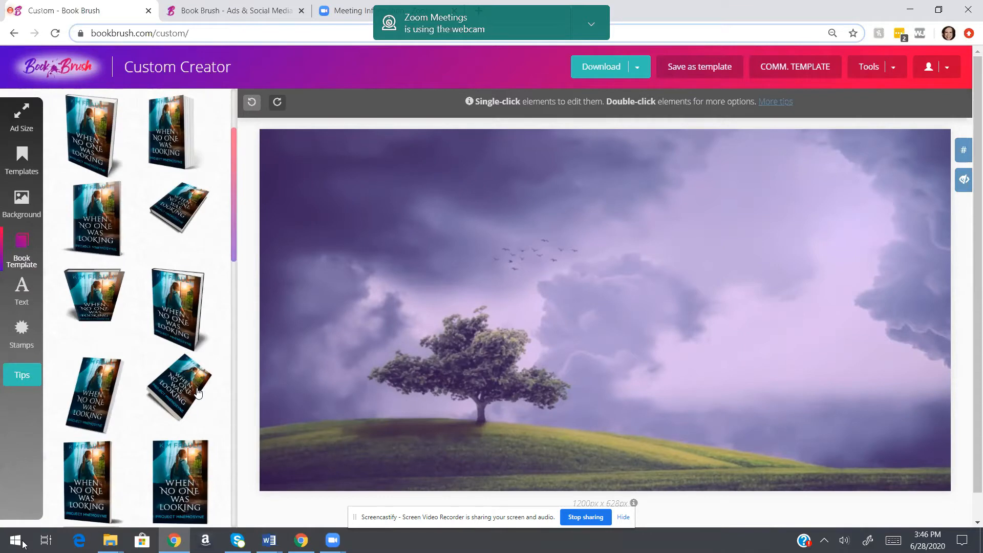
{"action": "scroll", "coordinate": [198, 392], "scroll_direction": "up", "scroll_amount": 3}
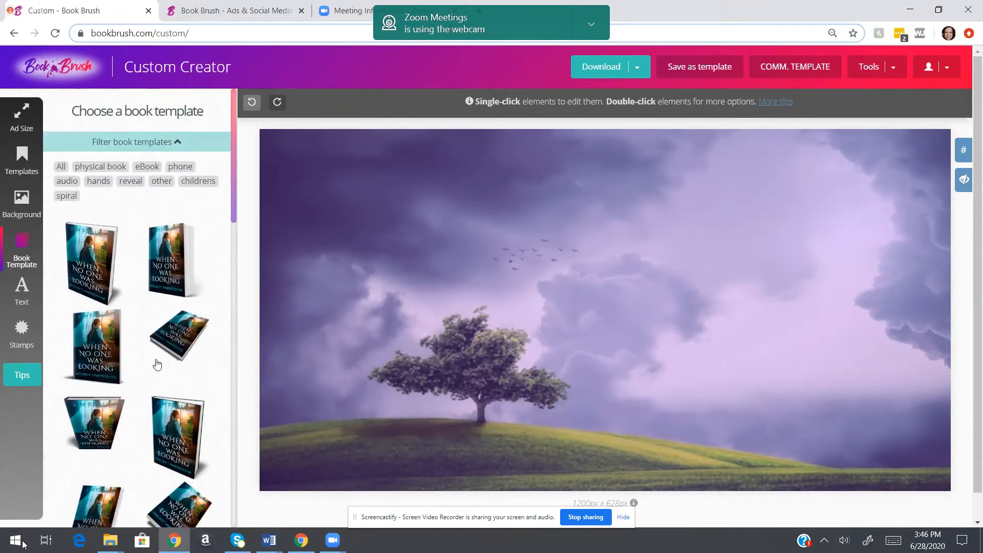
Review the book templates under the eBook, phone, hands, other, childrens and audio filters
{"action": "left_click", "coordinate": [147, 167]}
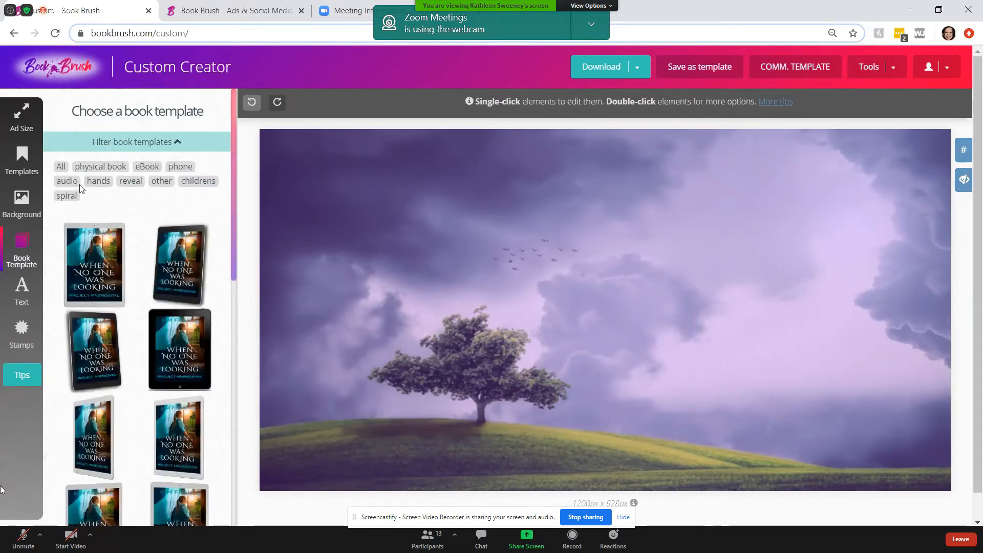
{"action": "left_click", "coordinate": [180, 169]}
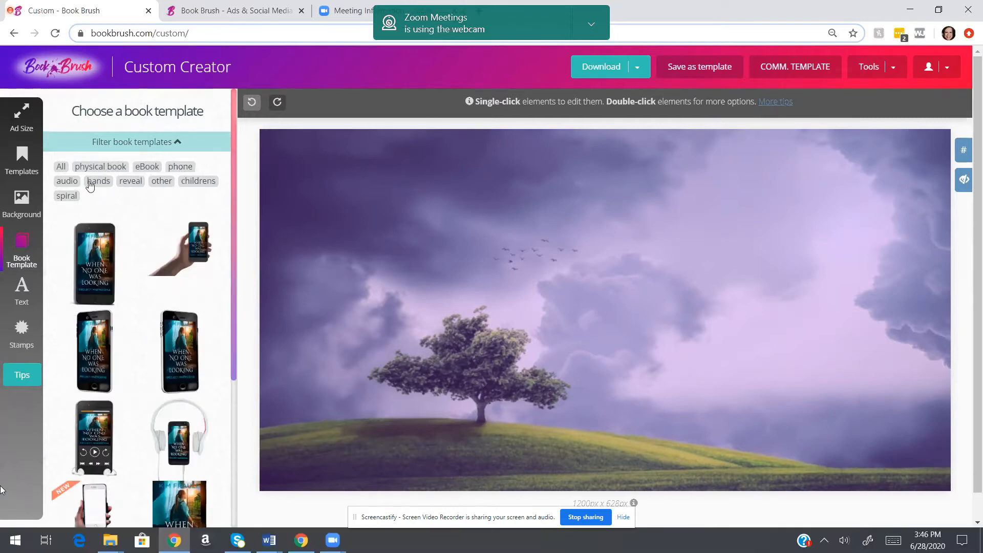
{"action": "left_click", "coordinate": [98, 181]}
{"action": "scroll", "coordinate": [144, 310], "scroll_direction": "down", "scroll_amount": 3}
{"action": "scroll", "coordinate": [176, 307], "scroll_direction": "up", "scroll_amount": 4}
{"action": "left_click", "coordinate": [160, 183]}
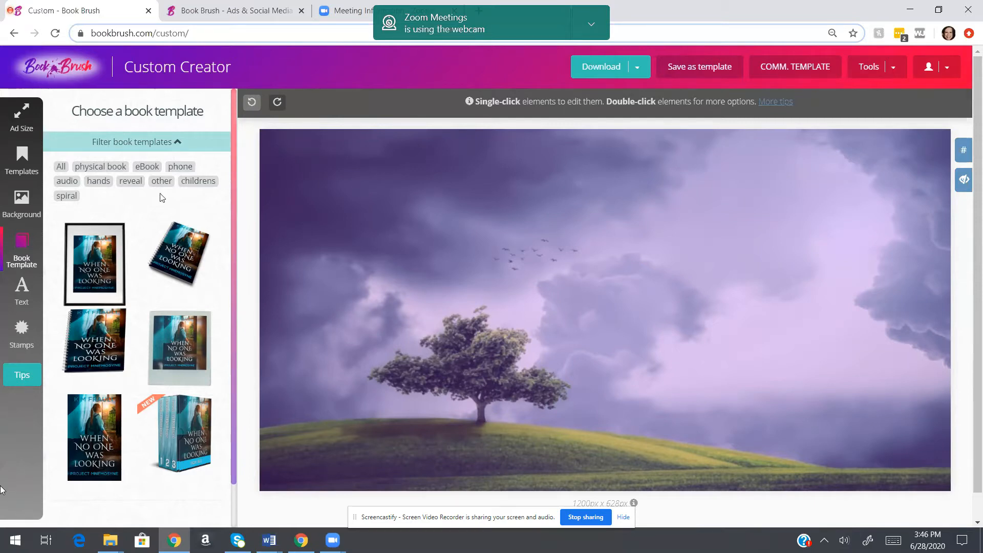
{"action": "left_click", "coordinate": [189, 183]}
{"action": "scroll", "coordinate": [158, 248], "scroll_direction": "down", "scroll_amount": 3}
{"action": "scroll", "coordinate": [158, 248], "scroll_direction": "up", "scroll_amount": 3}
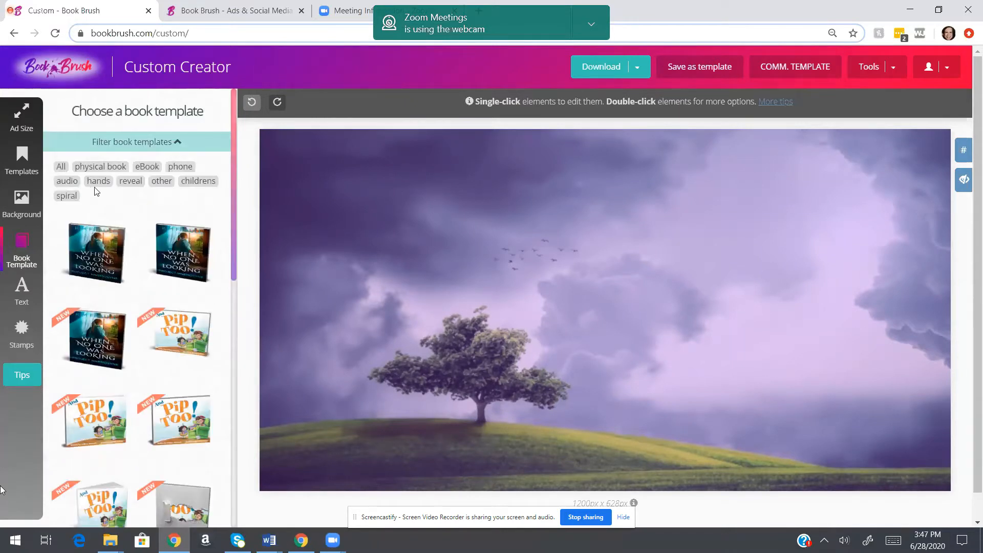
{"action": "left_click", "coordinate": [69, 183]}
{"action": "scroll", "coordinate": [69, 182], "scroll_direction": "down", "scroll_amount": 4}
{"action": "scroll", "coordinate": [102, 205], "scroll_direction": "up", "scroll_amount": 4}
Filter for physical books and add the first angled hardcover template with the "When No One Was Looking" cover
{"action": "left_click", "coordinate": [102, 171]}
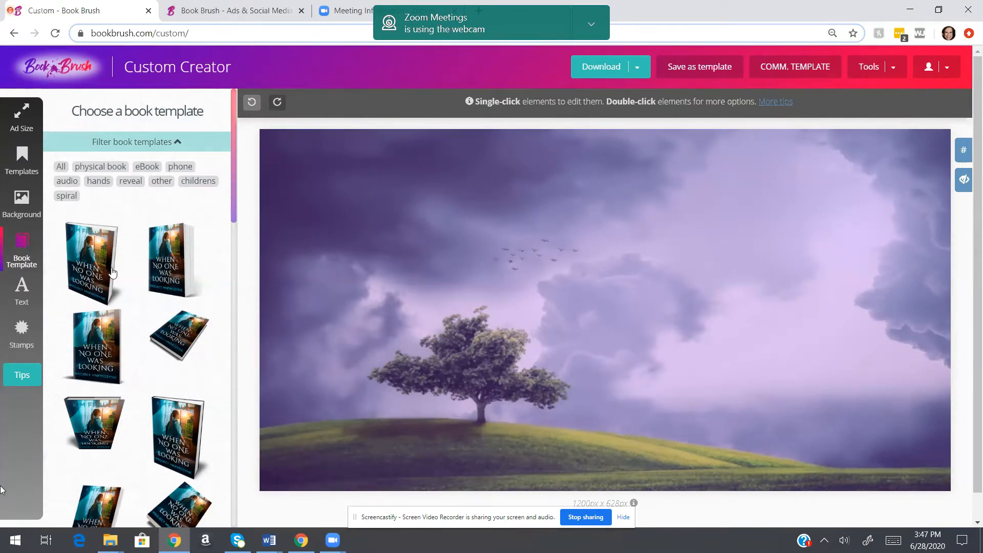
{"action": "left_click", "coordinate": [89, 250]}
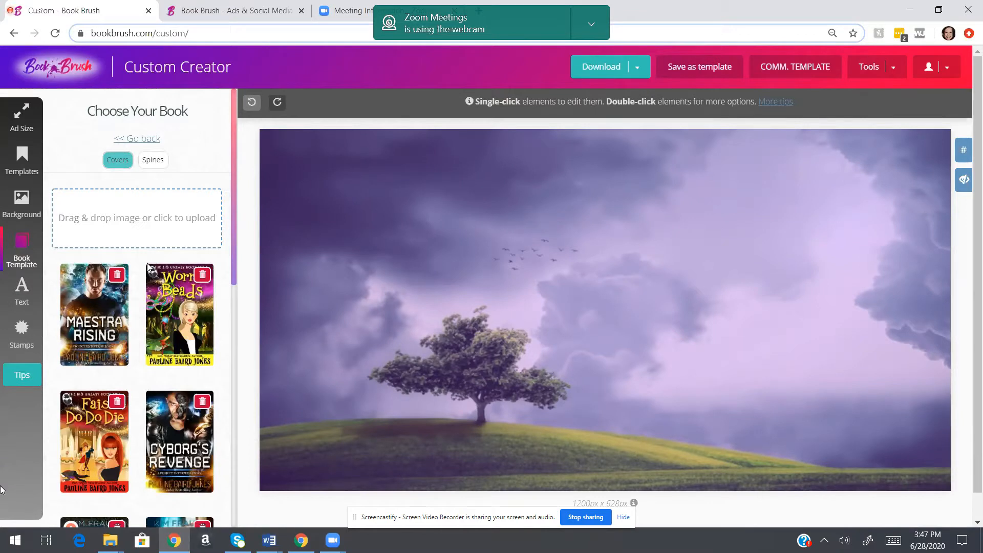
{"action": "scroll", "coordinate": [157, 369], "scroll_direction": "down", "scroll_amount": 5}
{"action": "scroll", "coordinate": [158, 370], "scroll_direction": "down", "scroll_amount": 3}
{"action": "left_click", "coordinate": [186, 215]}
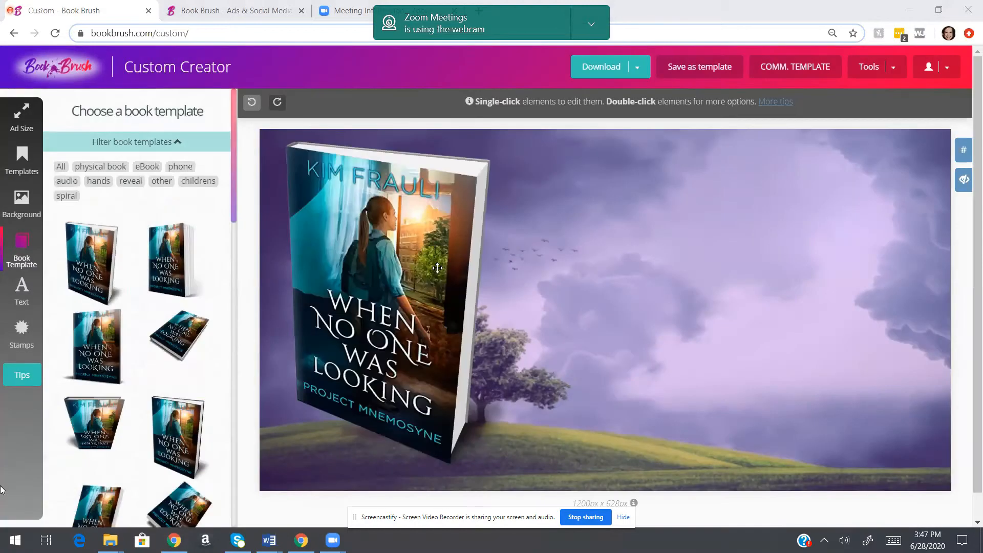
Move the hardcover book to the right half of the ad, beside the tree, and select it
{"action": "left_click_drag", "start_coordinate": [414, 283], "coordinate": [664, 296]}
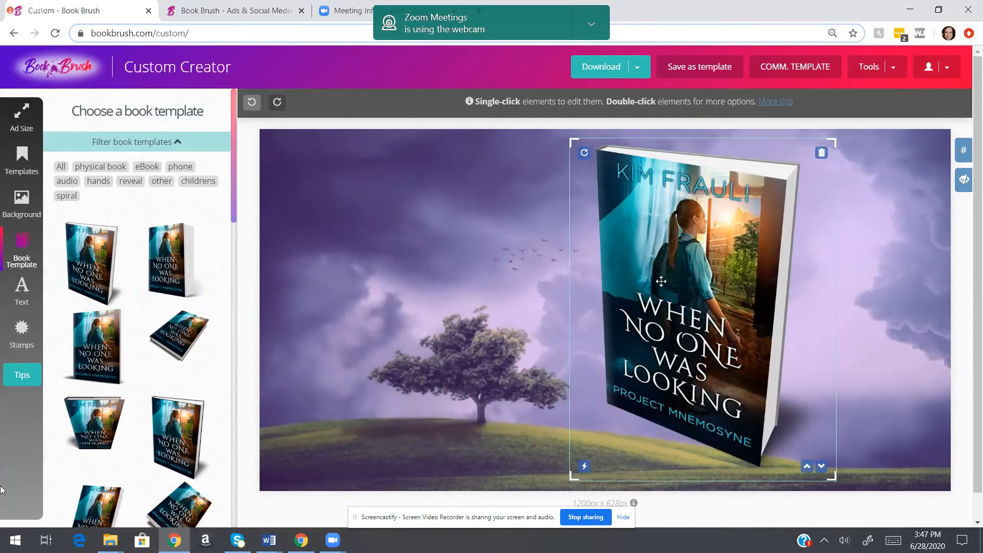
{"action": "left_click", "coordinate": [661, 281]}
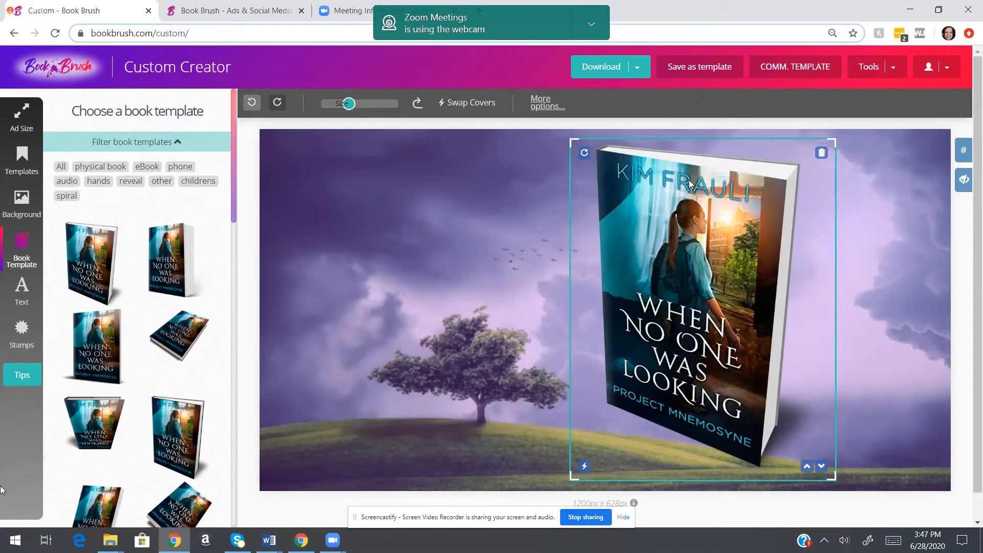
Try shrinking the hardcover book and stretching it wider, and undo the distortion
{"action": "left_click_drag", "start_coordinate": [352, 105], "coordinate": [349, 106]}
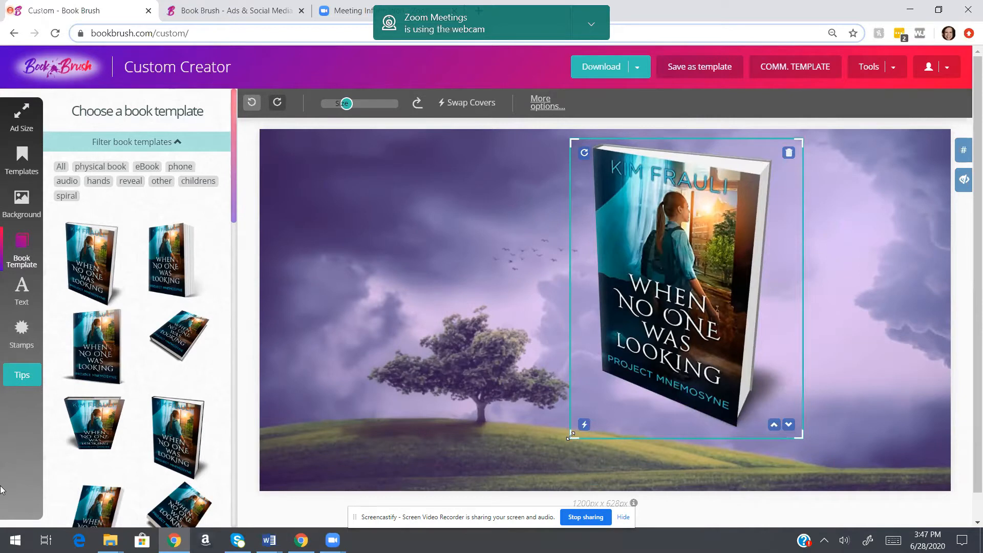
{"action": "left_click_drag", "start_coordinate": [571, 435], "coordinate": [300, 438]}
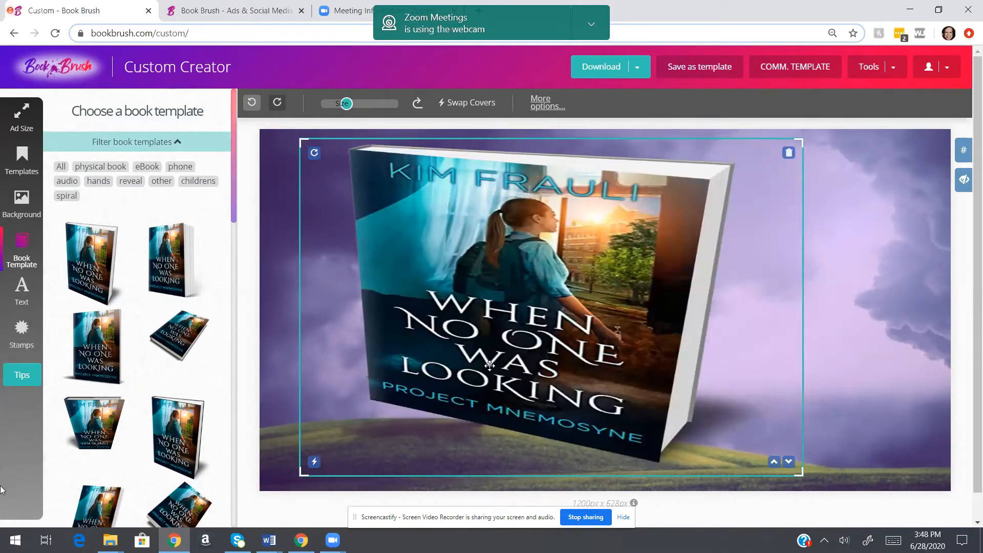
{"action": "left_click", "coordinate": [252, 104]}
Move the hardcover book toward the ad's right edge and add the angled black tablet eBook template with the "When No One Was Looking" Project Mnemosyne cover
{"action": "left_click_drag", "start_coordinate": [660, 280], "coordinate": [732, 297]}
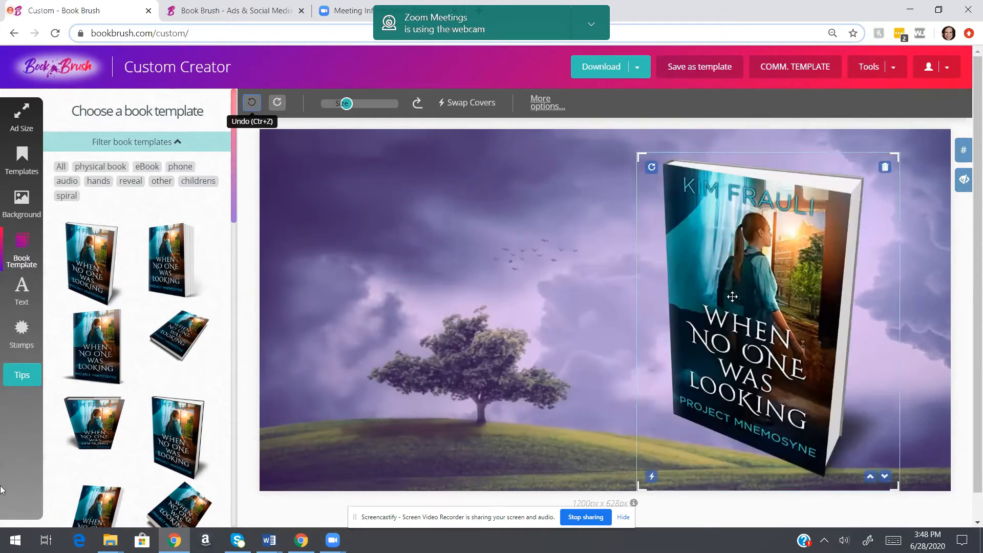
{"action": "left_click", "coordinate": [146, 167]}
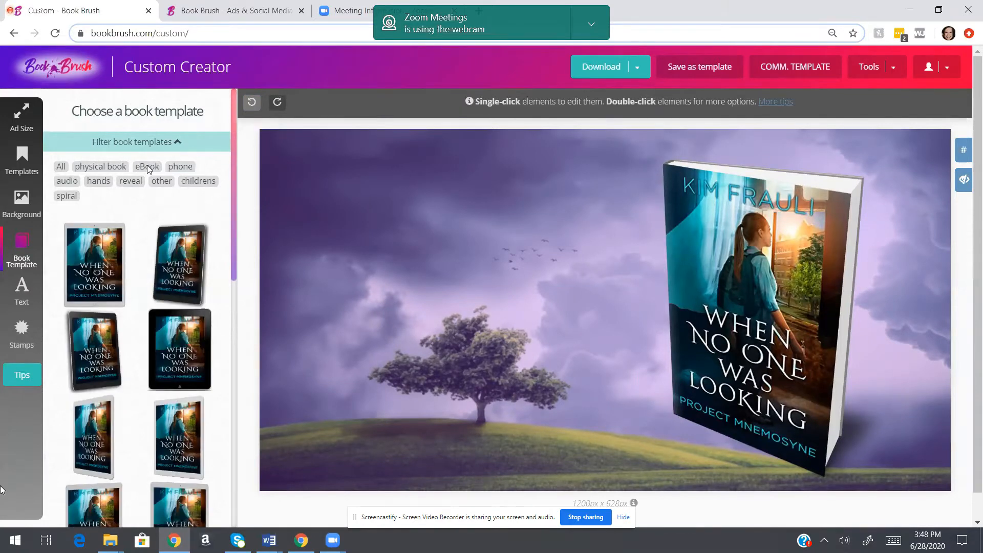
{"action": "left_click", "coordinate": [98, 355]}
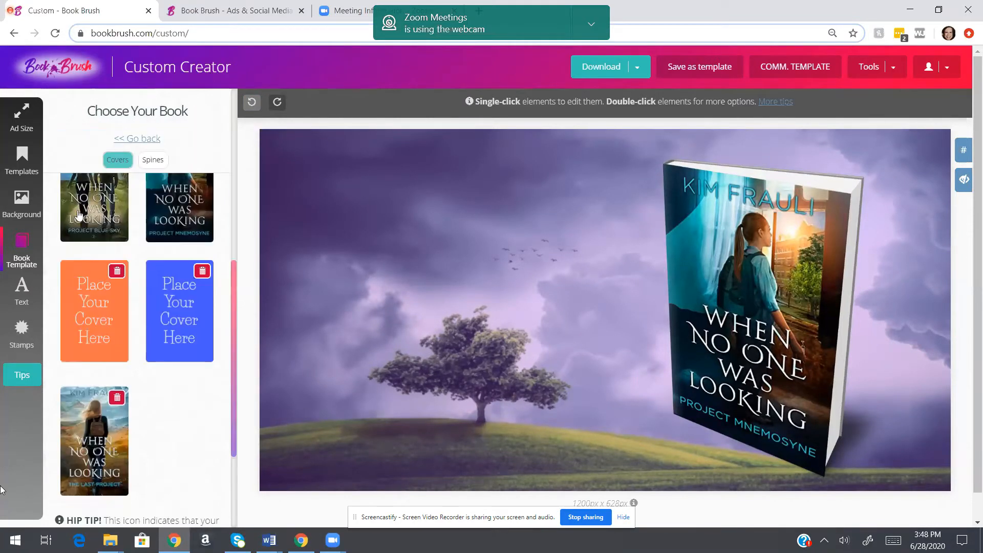
{"action": "scroll", "coordinate": [88, 226], "scroll_direction": "up", "scroll_amount": 3}
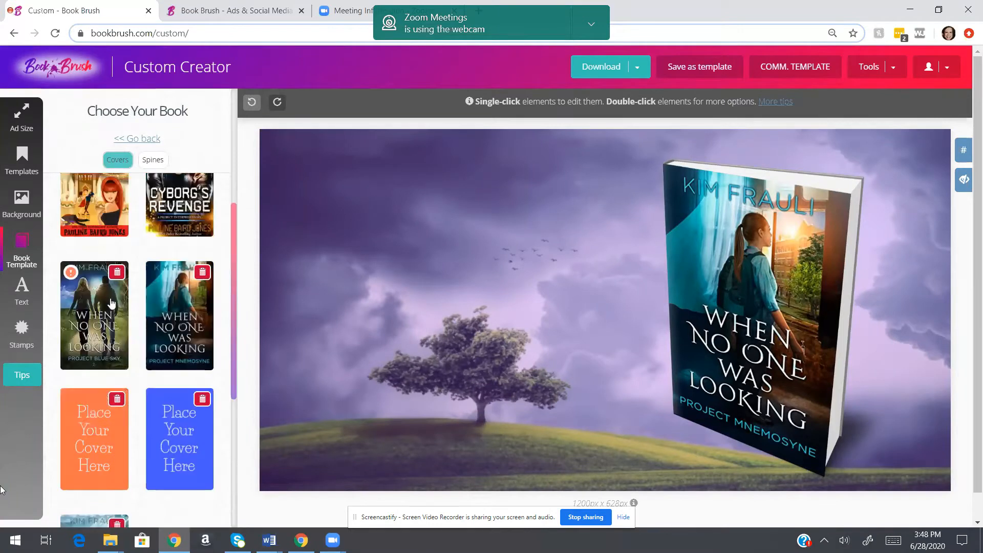
{"action": "left_click", "coordinate": [199, 324]}
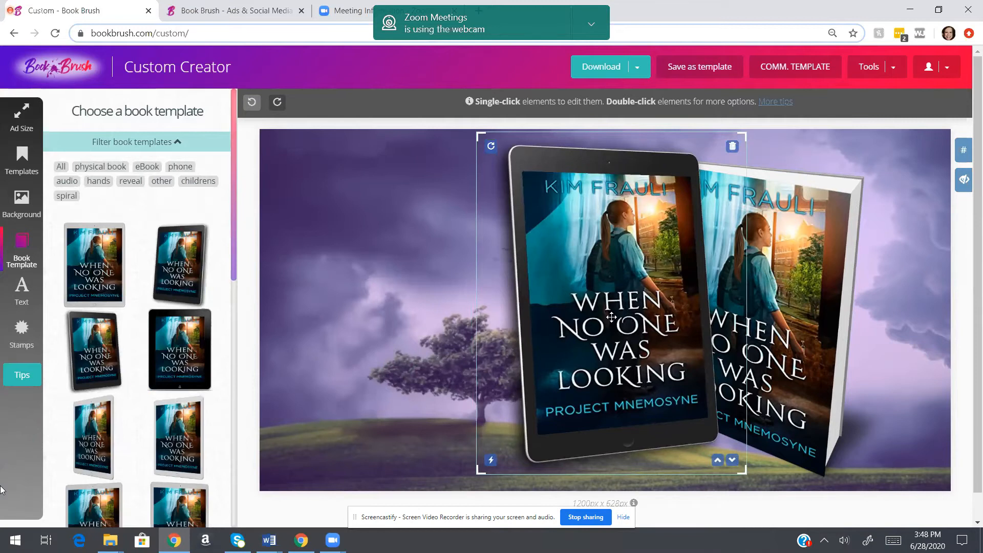
Send the tablet one layer back so it sits behind the hardcover book
{"action": "left_click", "coordinate": [732, 462]}
{"action": "left_click", "coordinate": [684, 454]}
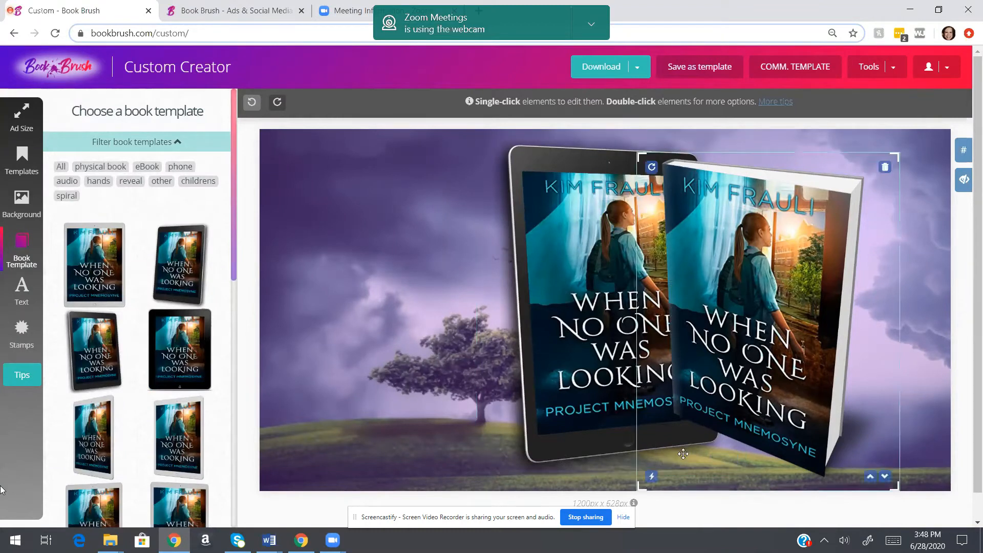
{"action": "left_click", "coordinate": [683, 454]}
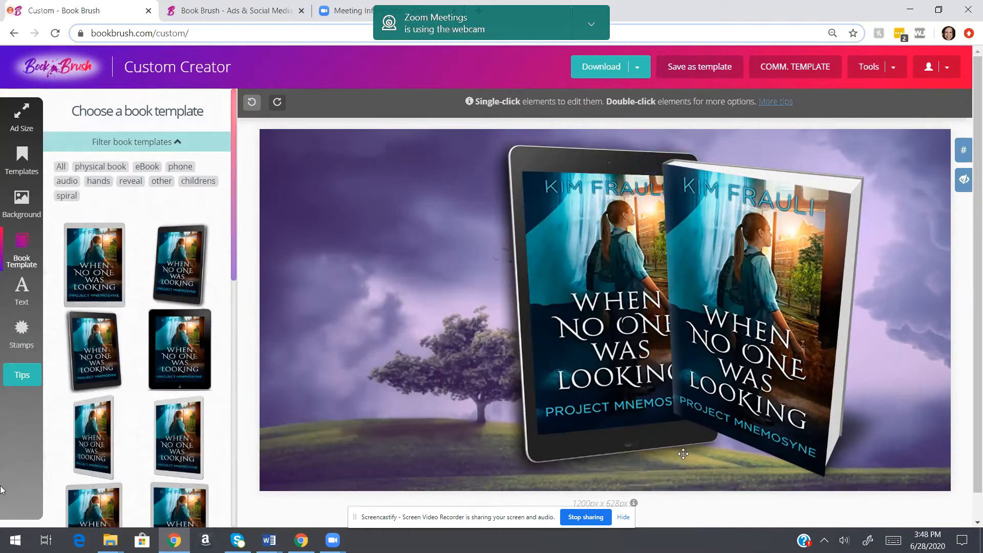
Try tilting the tablet slightly counterclockwise, and undo the rotation
{"action": "left_click", "coordinate": [490, 155]}
{"action": "mouse_move", "coordinate": [489, 150]}
{"action": "left_mouse_down"}
{"action": "mouse_move", "coordinate": [458, 188]}
{"action": "mouse_move", "coordinate": [500, 155]}
{"action": "mouse_move", "coordinate": [477, 161]}
{"action": "left_mouse_up"}
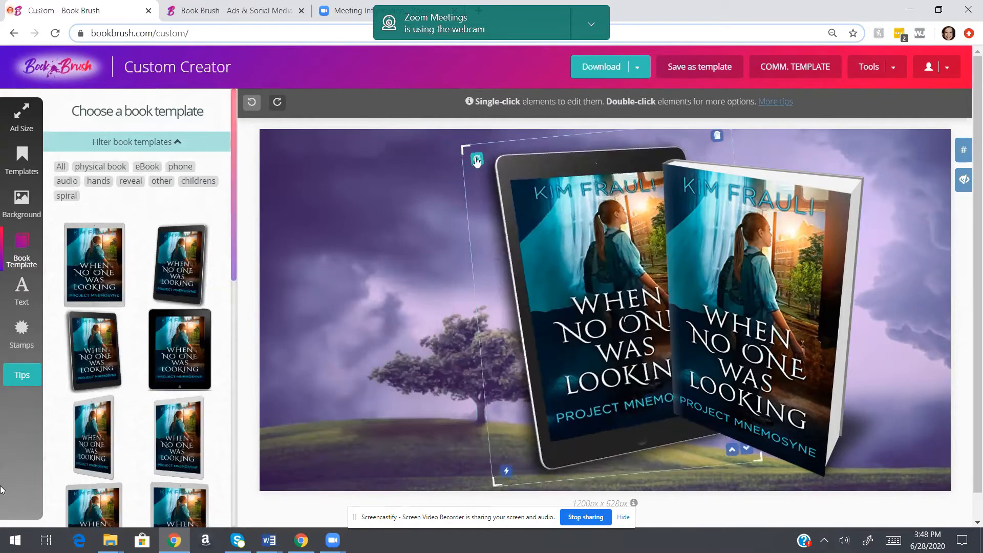
{"action": "left_click", "coordinate": [392, 104]}
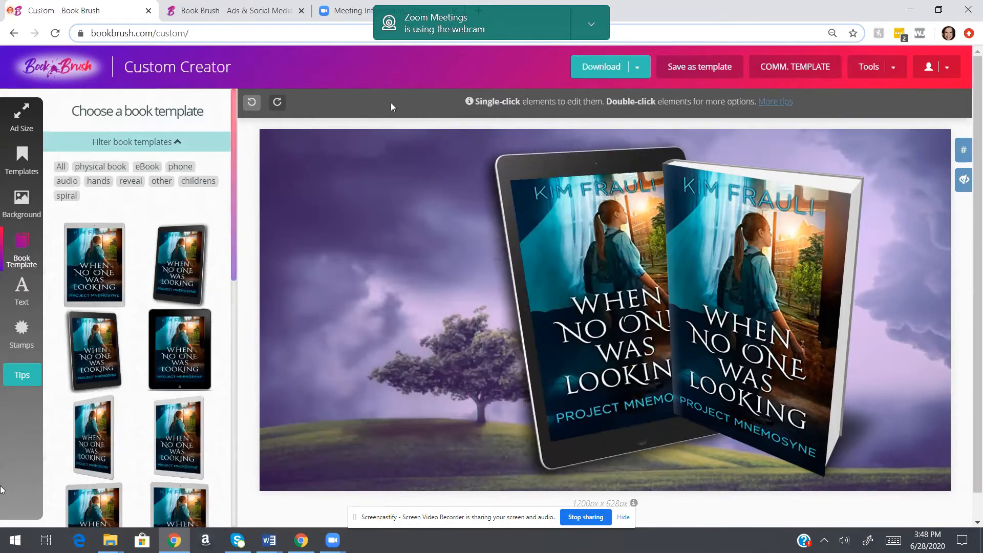
{"action": "left_click", "coordinate": [252, 102]}
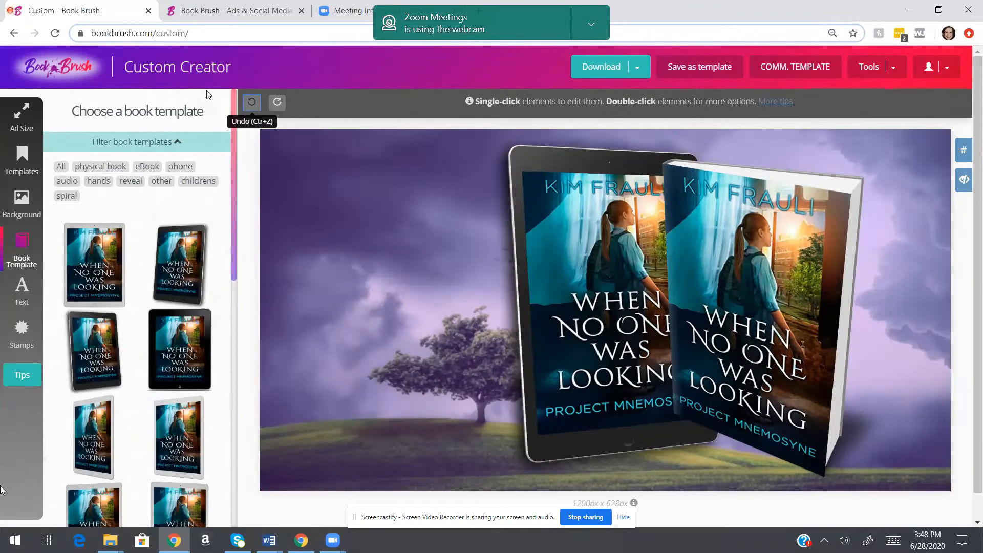
Filter for phone templates and add the first upright phone with the "When No One Was Looking" Project Mnemosyne cover
{"action": "left_click", "coordinate": [170, 165]}
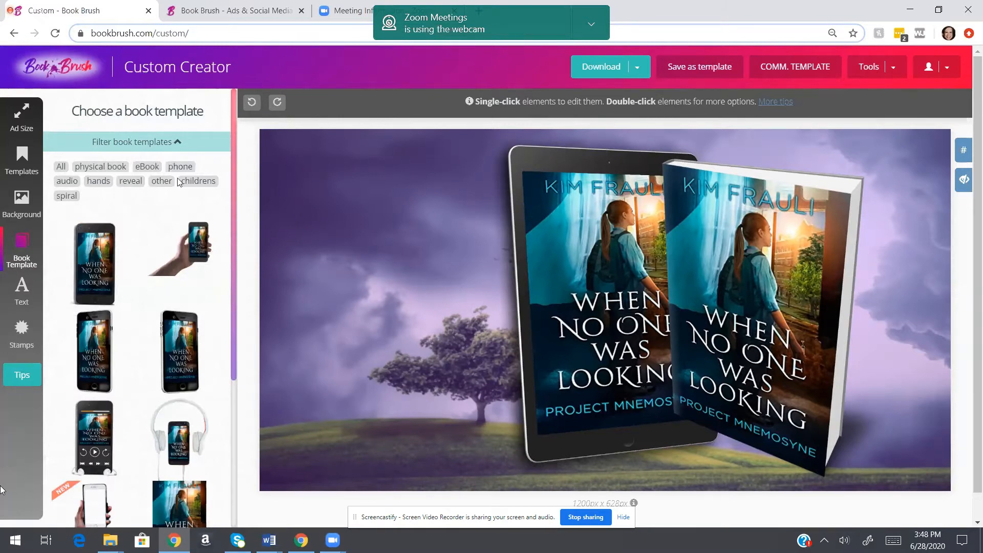
{"action": "left_click", "coordinate": [81, 271]}
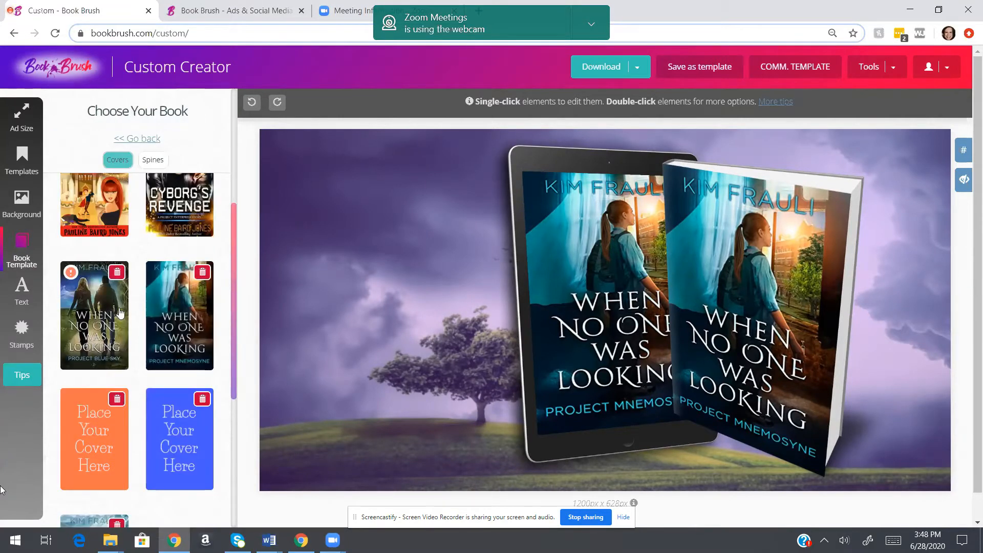
{"action": "left_click", "coordinate": [180, 315]}
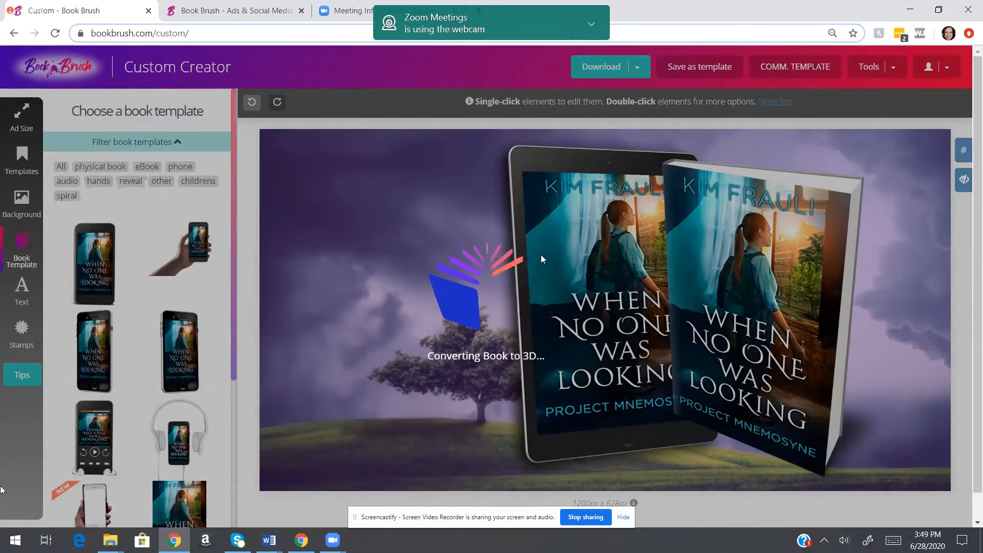
{"action": "left_click", "coordinate": [593, 321]}
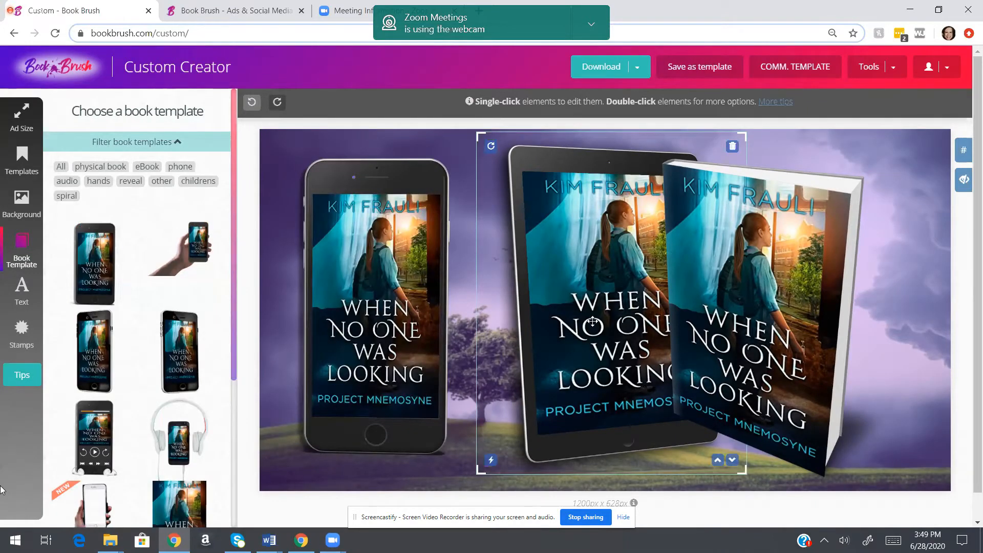
Move the phone in front of the tablet and hardcover, shrink it, and centre it low between them
{"action": "left_click_drag", "start_coordinate": [369, 180], "coordinate": [681, 204]}
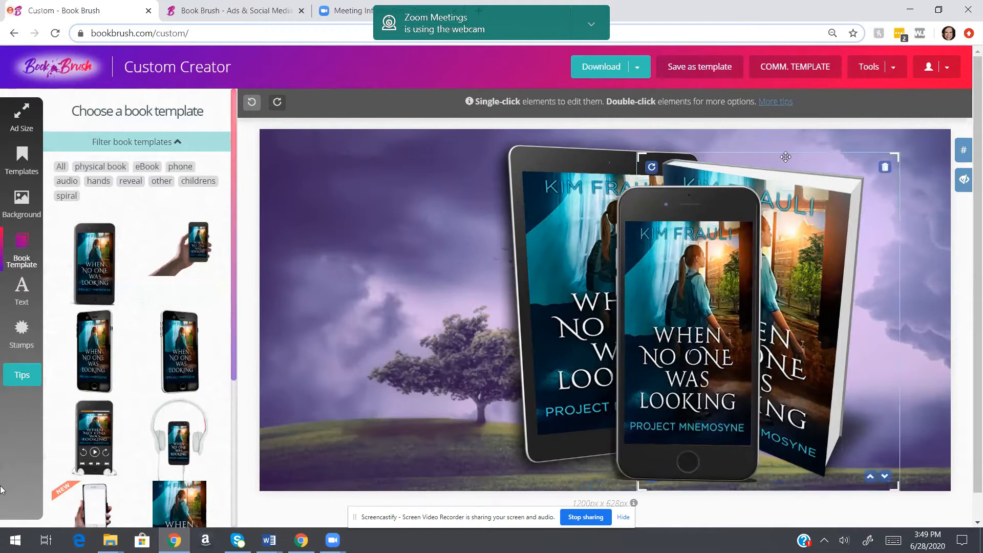
{"action": "left_click_drag", "start_coordinate": [795, 168], "coordinate": [731, 267]}
{"action": "left_click_drag", "start_coordinate": [630, 389], "coordinate": [655, 371]}
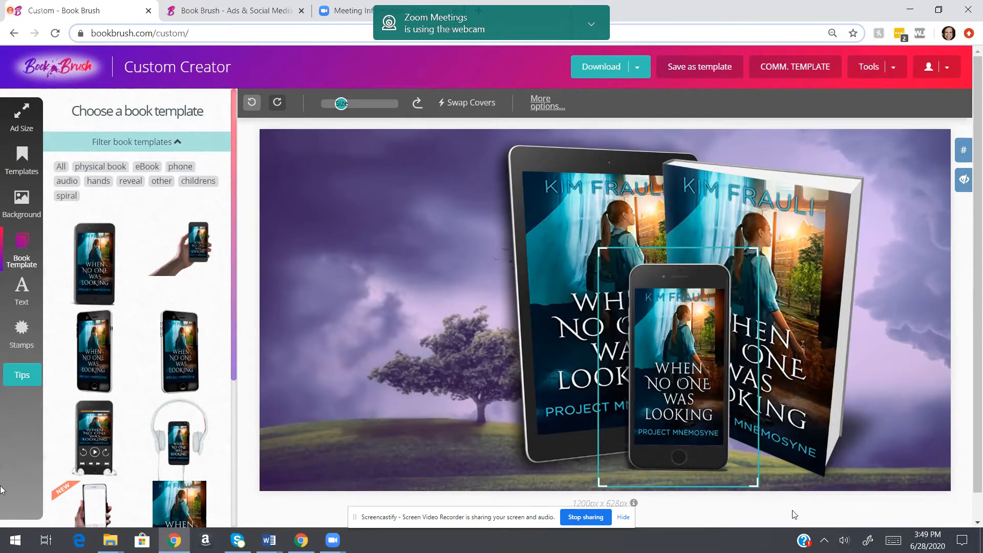
{"action": "left_click", "coordinate": [430, 505]}
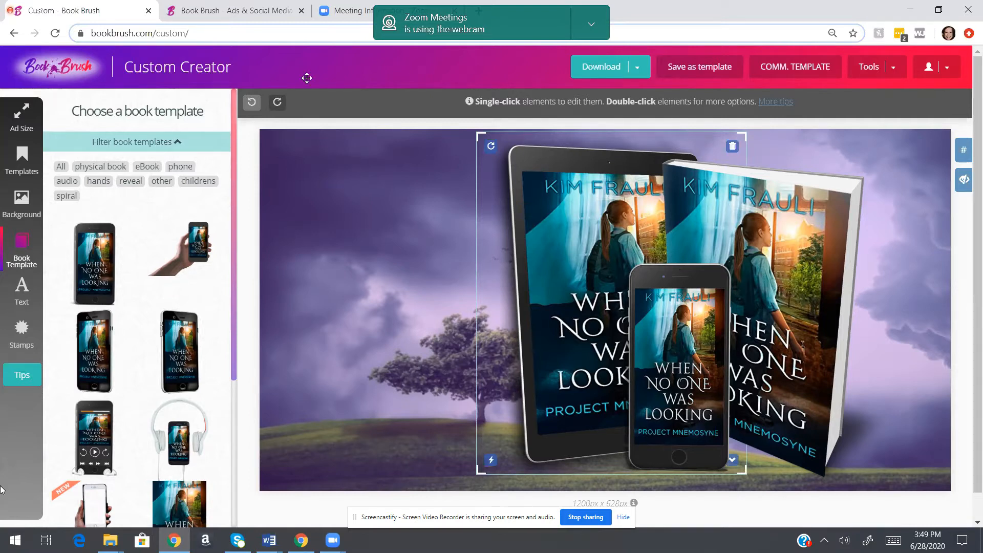
Add a new text box to the ad reading "Excellent!" in quotation marks
{"action": "left_click", "coordinate": [21, 293]}
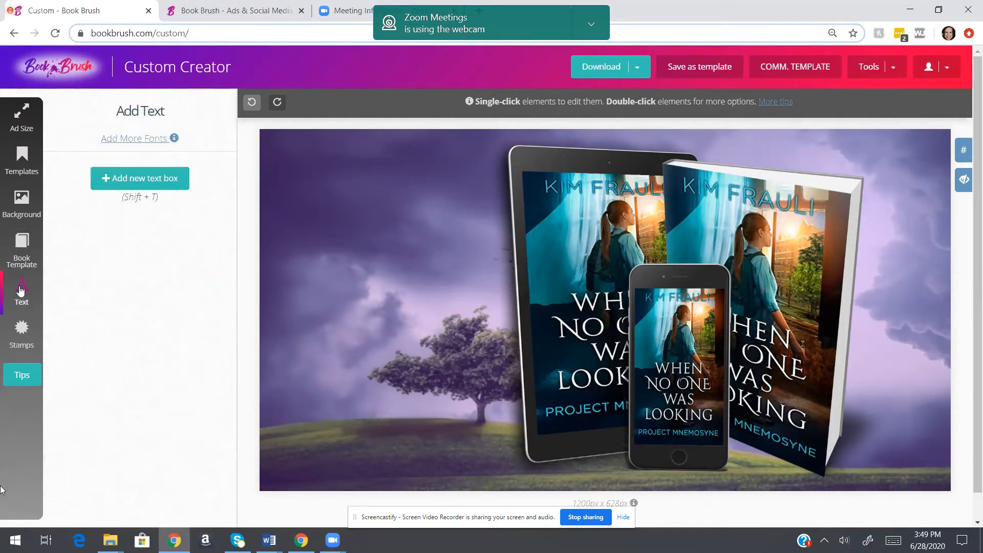
{"action": "left_click", "coordinate": [110, 179]}
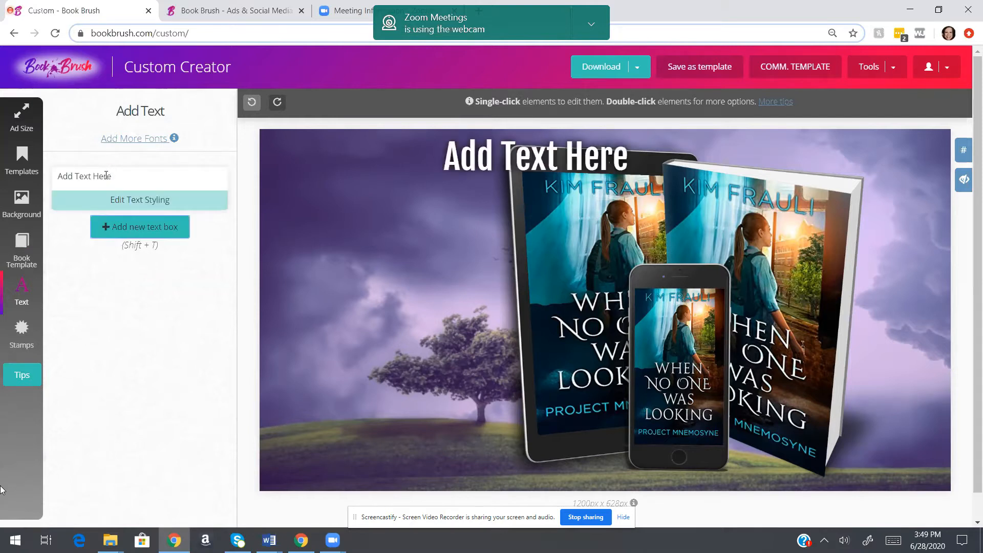
{"action": "left_click_drag", "start_coordinate": [111, 178], "coordinate": [55, 183]}
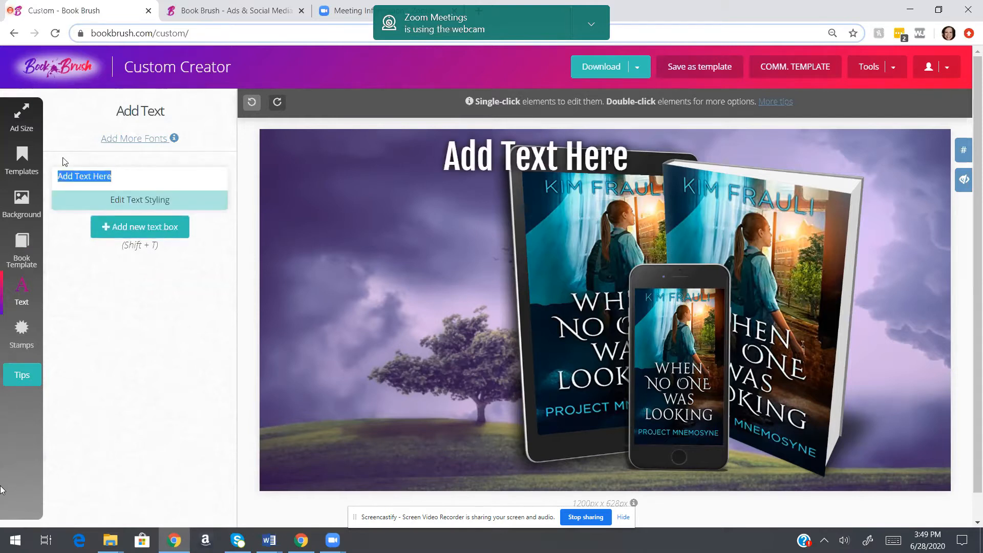
{"action": "type", "text": "\"Excellen"}
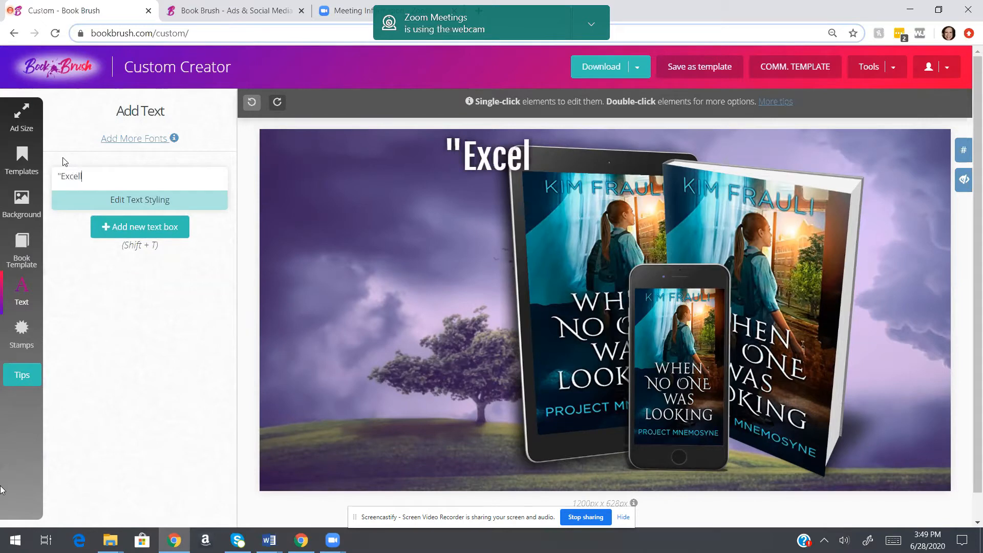
{"action": "type", "text": "t\""}
{"action": "type", "text": "!"}
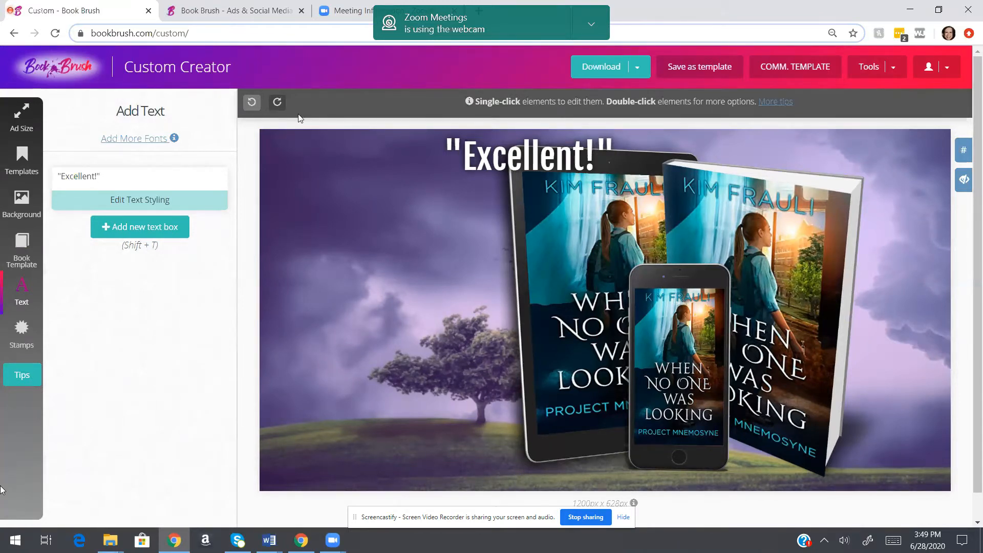
Move the "Excellent!" text into the sky above the tree and set its font size to 52
{"action": "left_click_drag", "start_coordinate": [553, 168], "coordinate": [504, 194]}
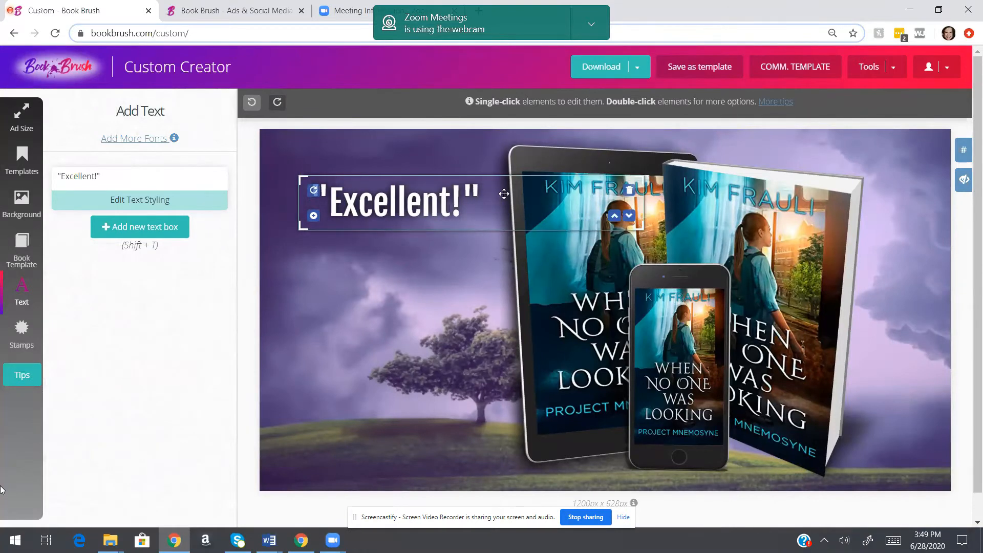
{"action": "left_click_drag", "start_coordinate": [371, 202], "coordinate": [364, 202]}
{"action": "left_click", "coordinate": [364, 202]}
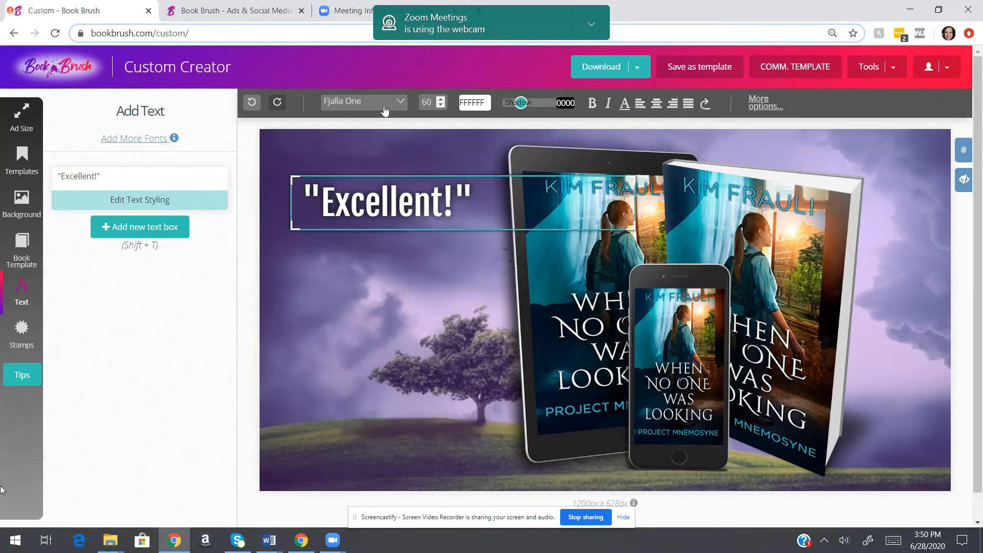
{"action": "left_click", "coordinate": [440, 105]}
{"action": "left_click", "coordinate": [441, 105]}
{"action": "left_click", "coordinate": [441, 105]}
{"action": "left_click", "coordinate": [441, 105]}
{"action": "left_click", "coordinate": [441, 105]}
{"action": "left_click", "coordinate": [440, 105]}
{"action": "left_click", "coordinate": [441, 105]}
{"action": "left_click", "coordinate": [440, 105]}
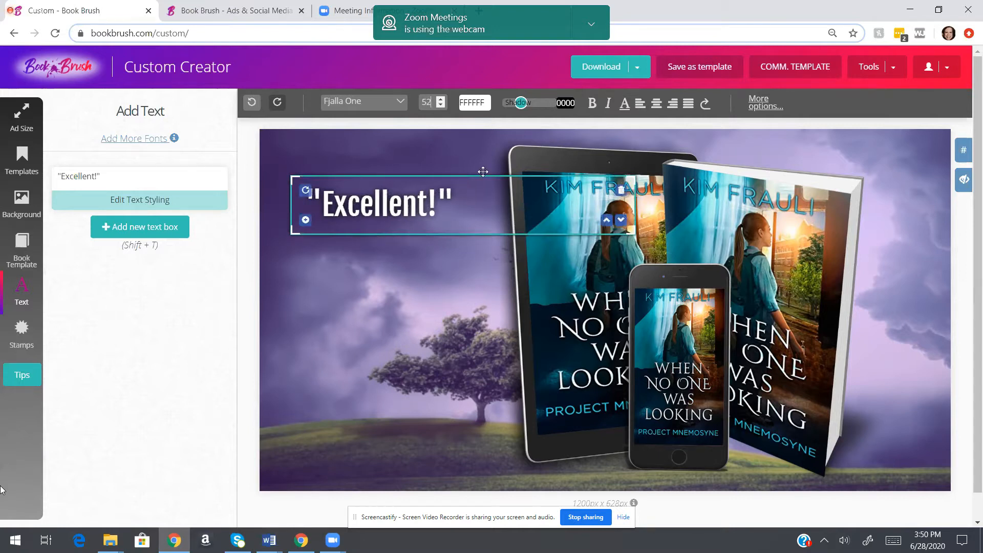
Open the detailed options of the "Excellent!" text and filter the full font library to handwritten styles
{"action": "double_click", "coordinate": [379, 201]}
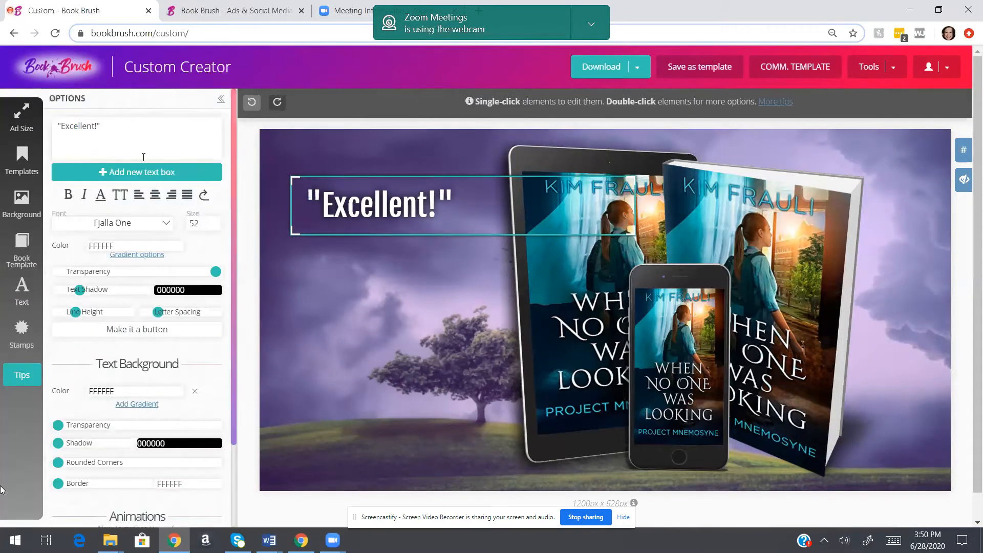
{"action": "scroll", "coordinate": [142, 194], "scroll_direction": "down", "scroll_amount": 1}
{"action": "scroll", "coordinate": [142, 194], "scroll_direction": "down", "scroll_amount": 1}
{"action": "scroll", "coordinate": [142, 216], "scroll_direction": "up", "scroll_amount": 2}
{"action": "left_click", "coordinate": [122, 227]}
{"action": "left_click", "coordinate": [128, 233]}
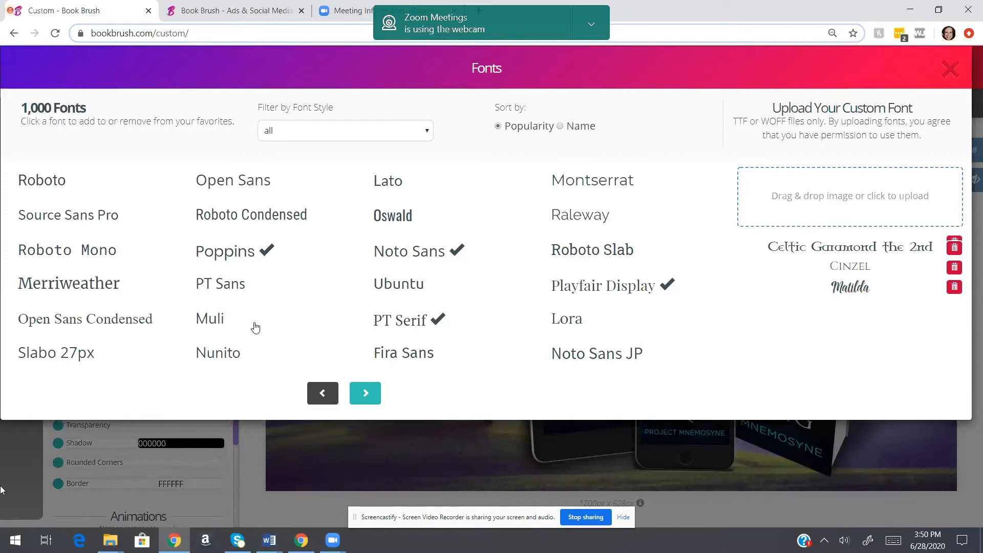
{"action": "left_click", "coordinate": [307, 138]}
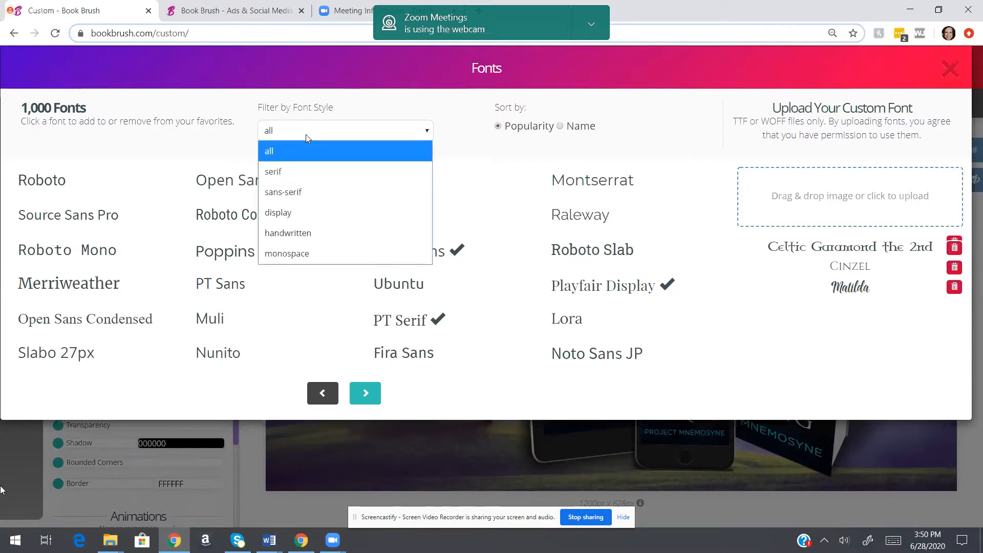
{"action": "left_click", "coordinate": [294, 235]}
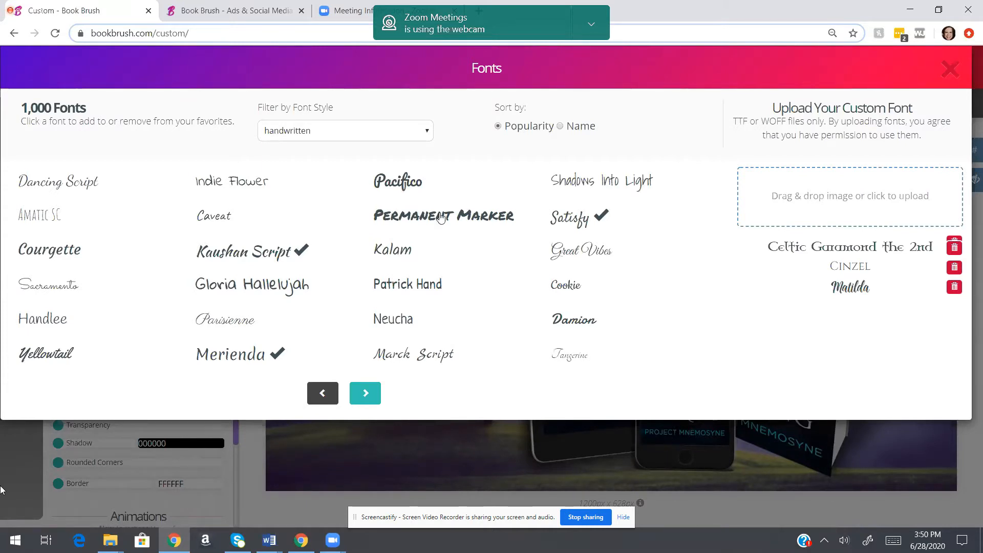
Add Marck Script and Courgette to the favourite fonts, remove Kaushan Script, and close the font library
{"action": "left_click", "coordinate": [424, 359]}
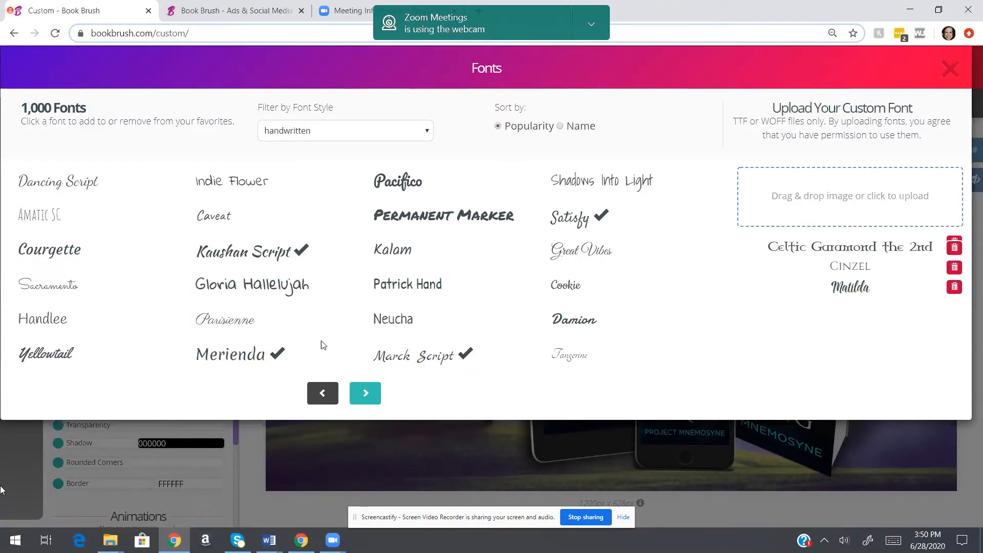
{"action": "left_click", "coordinate": [279, 255]}
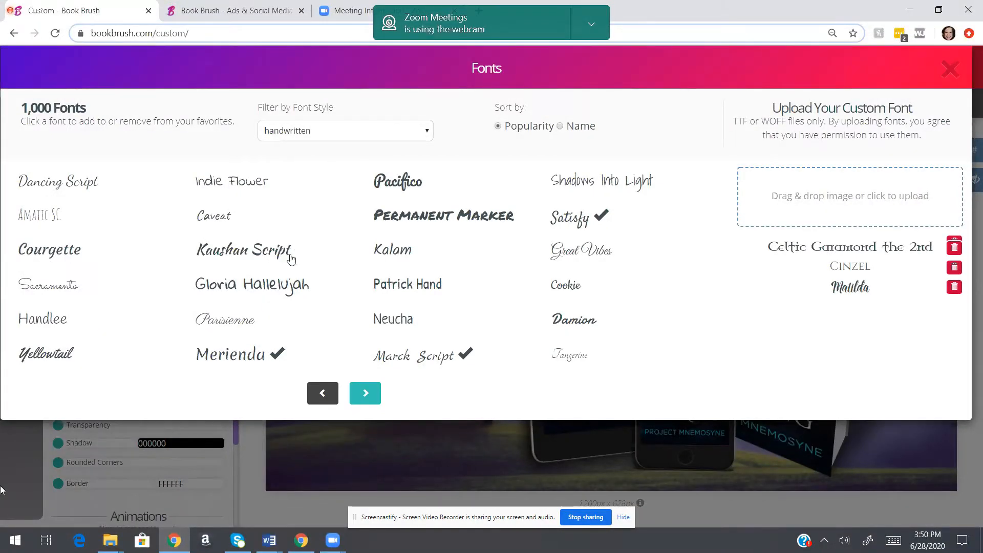
{"action": "left_click", "coordinate": [68, 251]}
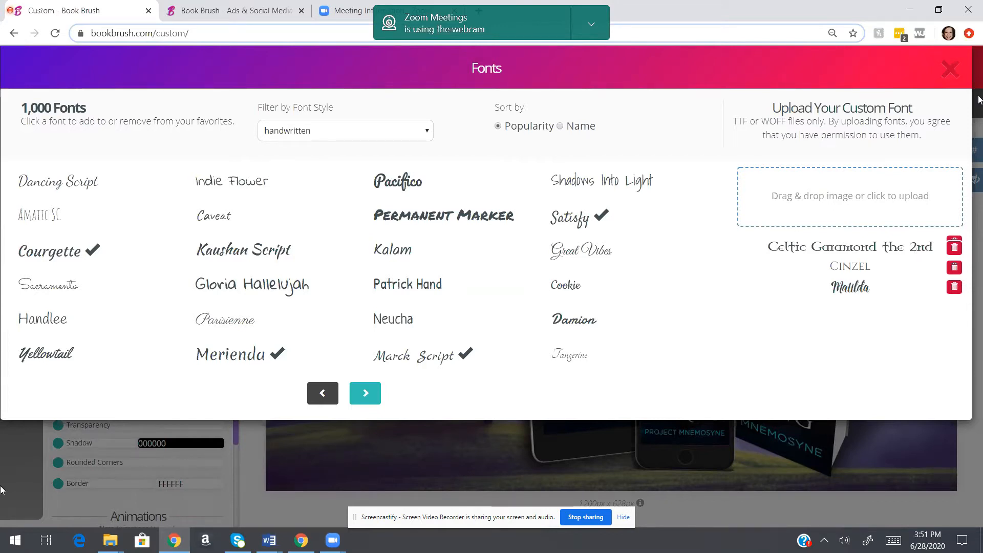
{"action": "left_click", "coordinate": [949, 68]}
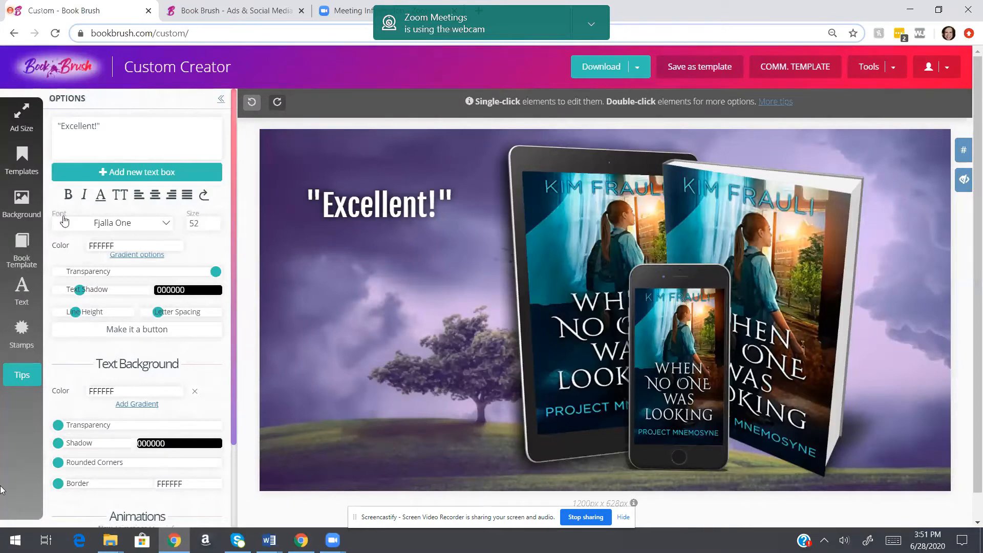
Compare Courgette and Marck Script on the "Excellent!" text, and keep Courgette as its font
{"action": "left_click", "coordinate": [117, 225]}
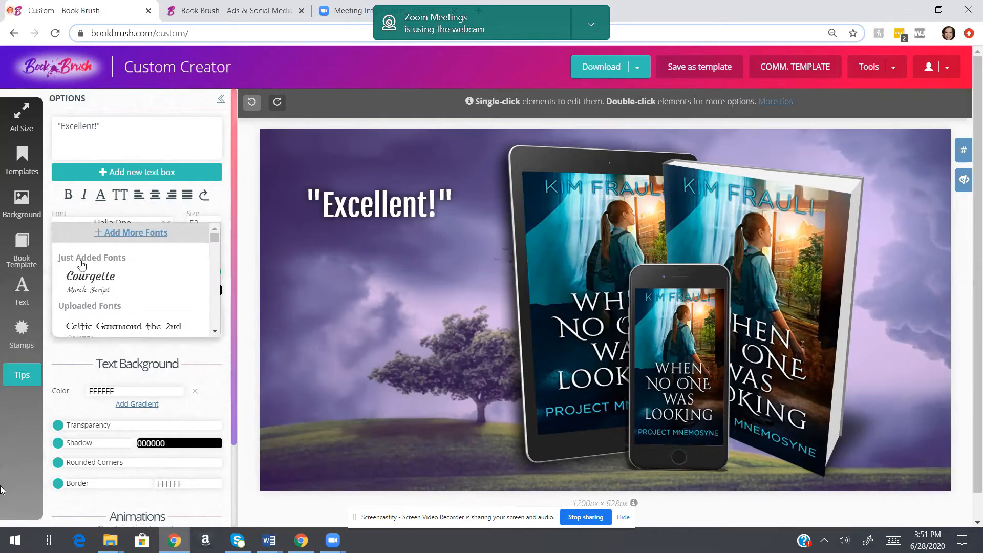
{"action": "left_click", "coordinate": [87, 280]}
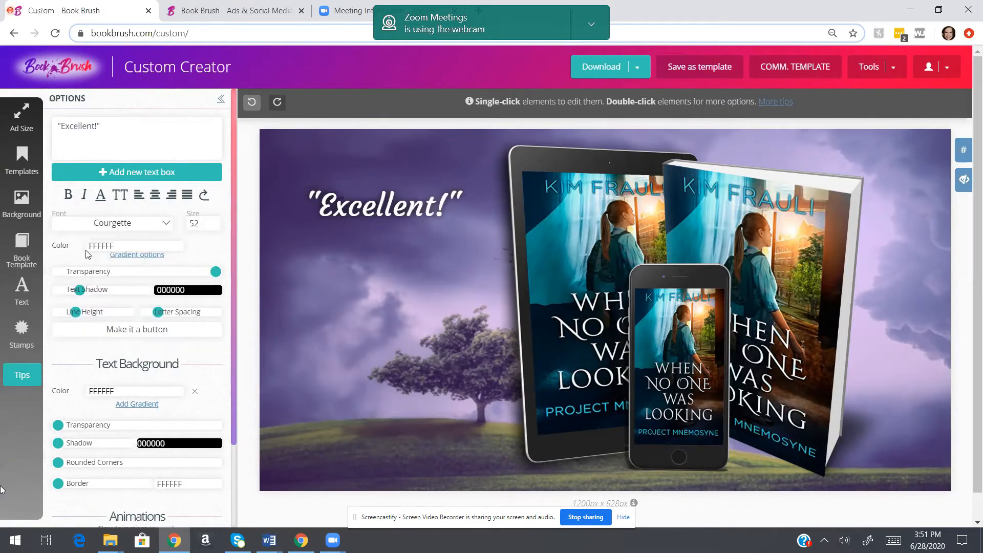
{"action": "left_click", "coordinate": [100, 226]}
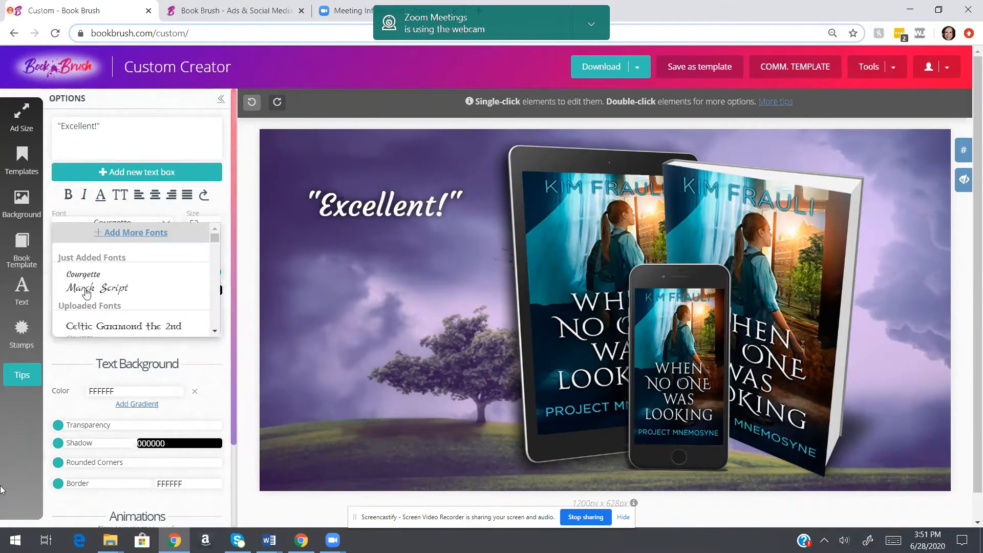
{"action": "left_click", "coordinate": [88, 285]}
{"action": "left_click", "coordinate": [101, 226]}
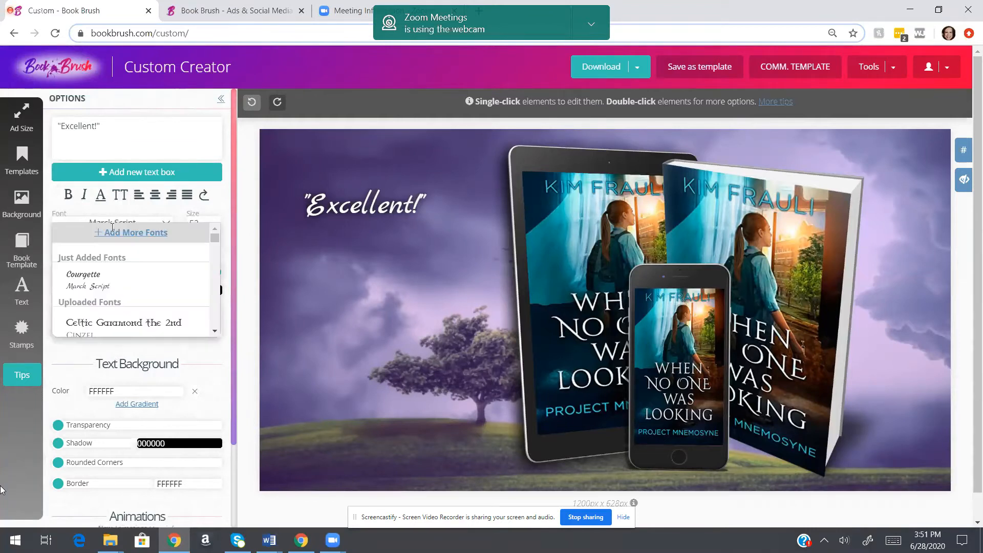
{"action": "left_click", "coordinate": [90, 275]}
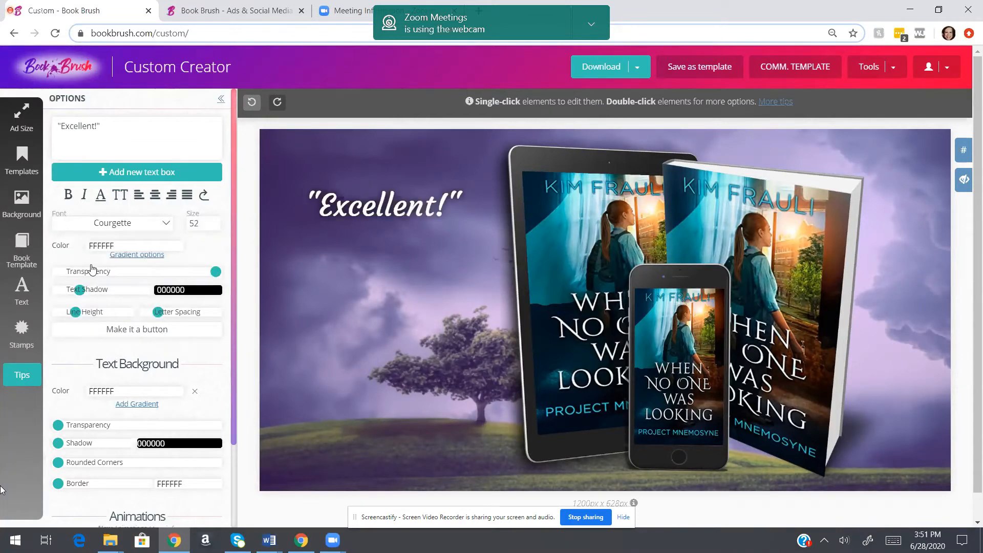
Try a text gradient on "Excellent!" with yellow FFFE1F as the second colour, and remove the gradient
{"action": "left_click", "coordinate": [126, 256]}
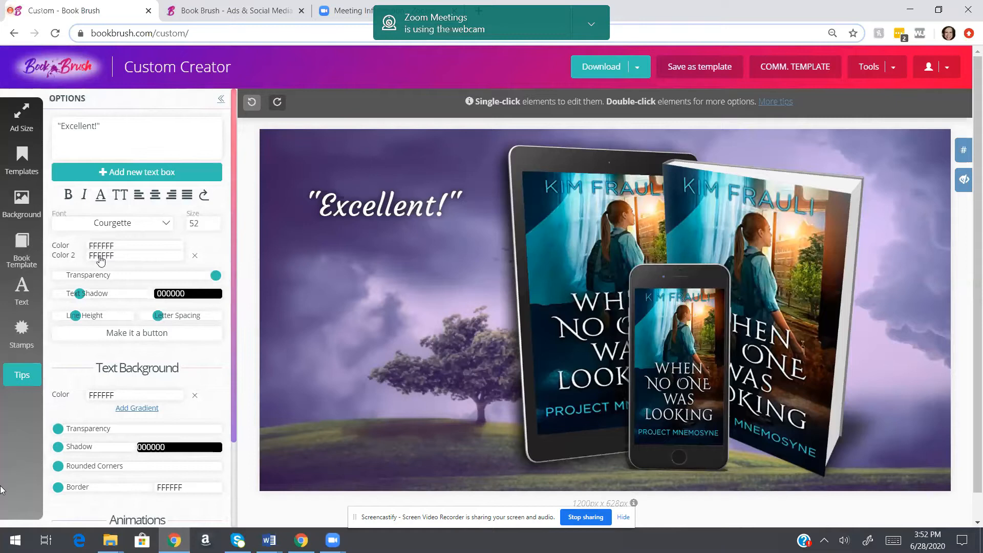
{"action": "left_click", "coordinate": [101, 260]}
{"action": "left_click", "coordinate": [109, 274]}
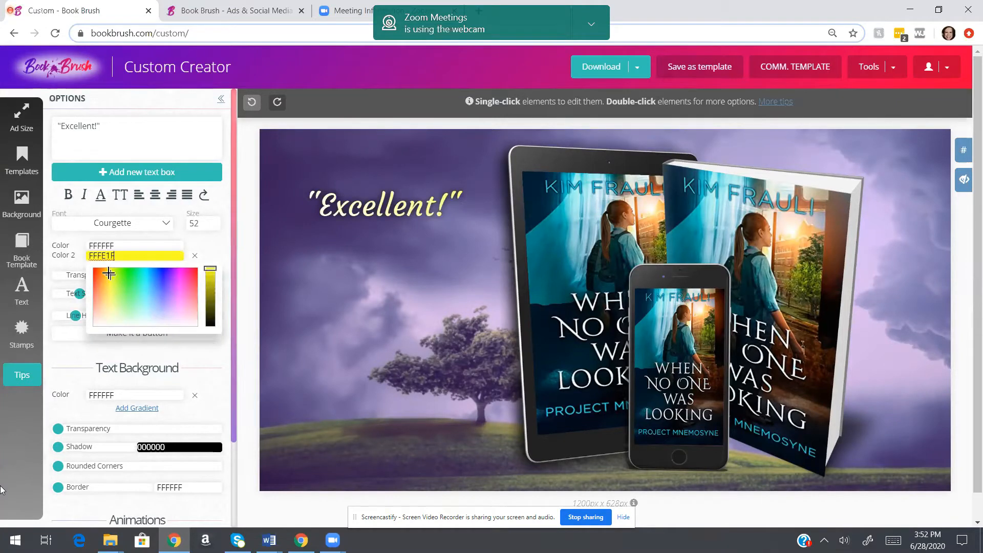
{"action": "left_click", "coordinate": [195, 256]}
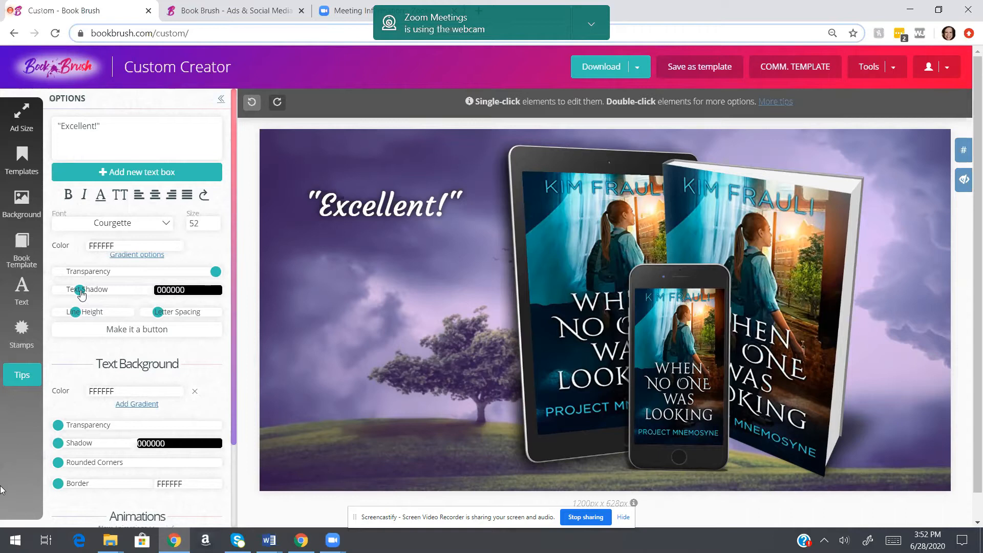
Give the "Excellent!" text a cyan 39FCFF shadow, slightly reduce the shadow amount, and tighten the letter spacing a little
{"action": "mouse_move", "coordinate": [81, 293]}
{"action": "left_mouse_down"}
{"action": "mouse_move", "coordinate": [56, 293]}
{"action": "mouse_move", "coordinate": [90, 294]}
{"action": "mouse_move", "coordinate": [46, 295]}
{"action": "mouse_move", "coordinate": [72, 292]}
{"action": "left_mouse_up"}
{"action": "left_click", "coordinate": [185, 290]}
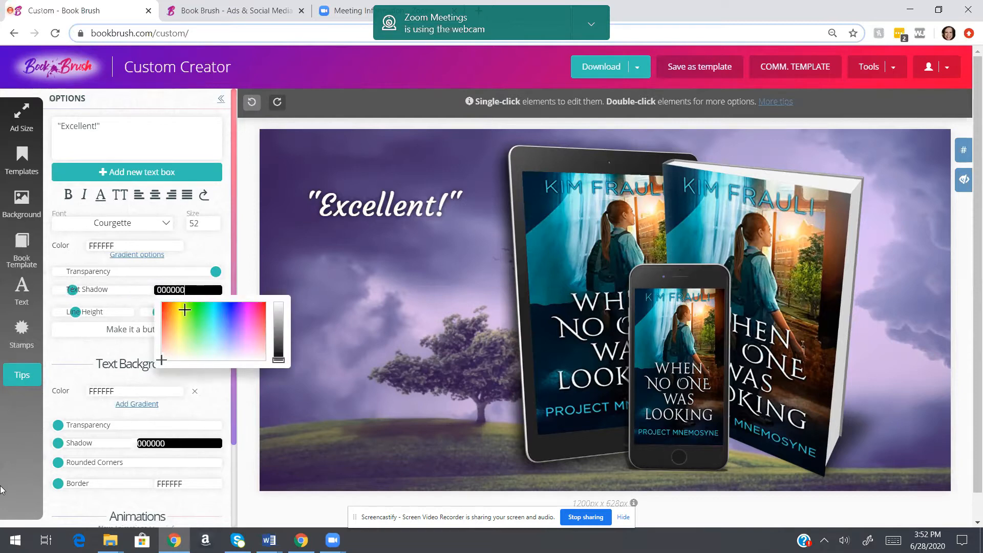
{"action": "left_click", "coordinate": [181, 309]}
{"action": "left_click", "coordinate": [75, 299]}
{"action": "left_click_drag", "start_coordinate": [72, 290], "coordinate": [65, 291]}
{"action": "left_click", "coordinate": [176, 296]}
{"action": "left_click", "coordinate": [214, 314]}
{"action": "mouse_move", "coordinate": [66, 291]}
{"action": "left_mouse_down"}
{"action": "mouse_move", "coordinate": [86, 292]}
{"action": "mouse_move", "coordinate": [65, 294]}
{"action": "mouse_move", "coordinate": [76, 292]}
{"action": "left_mouse_up"}
{"action": "mouse_move", "coordinate": [159, 312]}
{"action": "left_mouse_down"}
{"action": "mouse_move", "coordinate": [175, 320]}
{"action": "mouse_move", "coordinate": [157, 320]}
{"action": "left_mouse_up"}
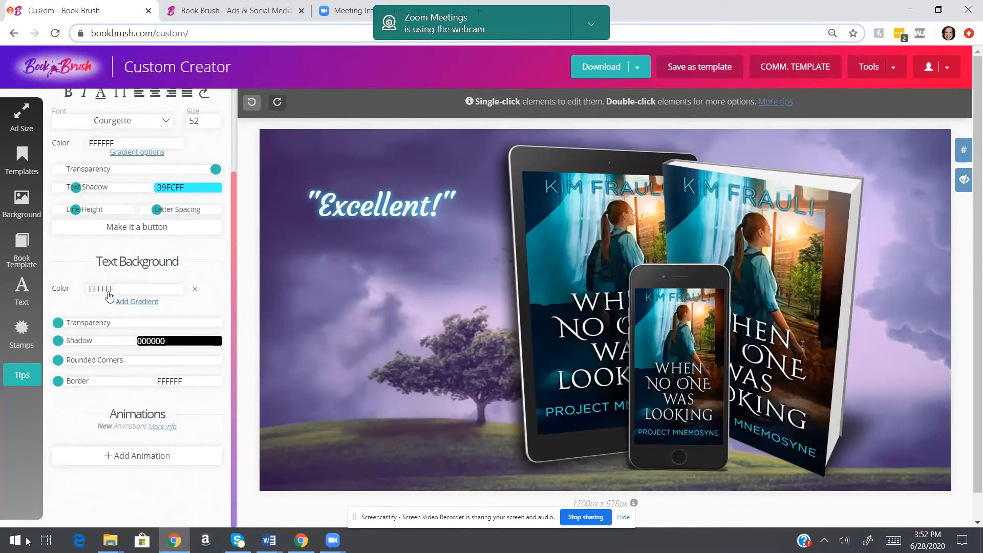
Return the text background of "Excellent!" to fully transparent, and unmute the microphone in the Zoom meeting
{"action": "left_click_drag", "start_coordinate": [85, 327], "coordinate": [58, 328]}
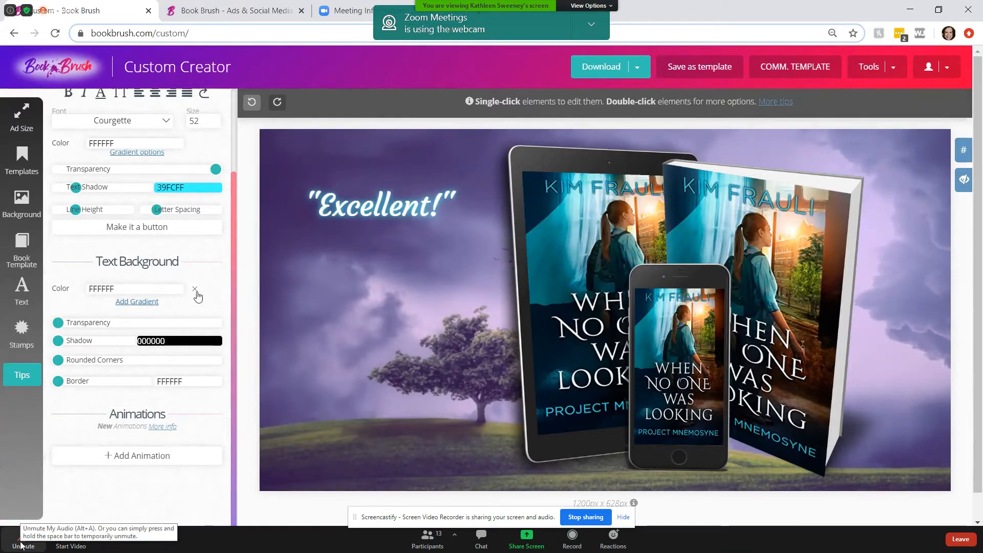
{"action": "scroll", "coordinate": [203, 297], "scroll_direction": "up", "scroll_amount": 1}
{"action": "left_click", "coordinate": [21, 546]}
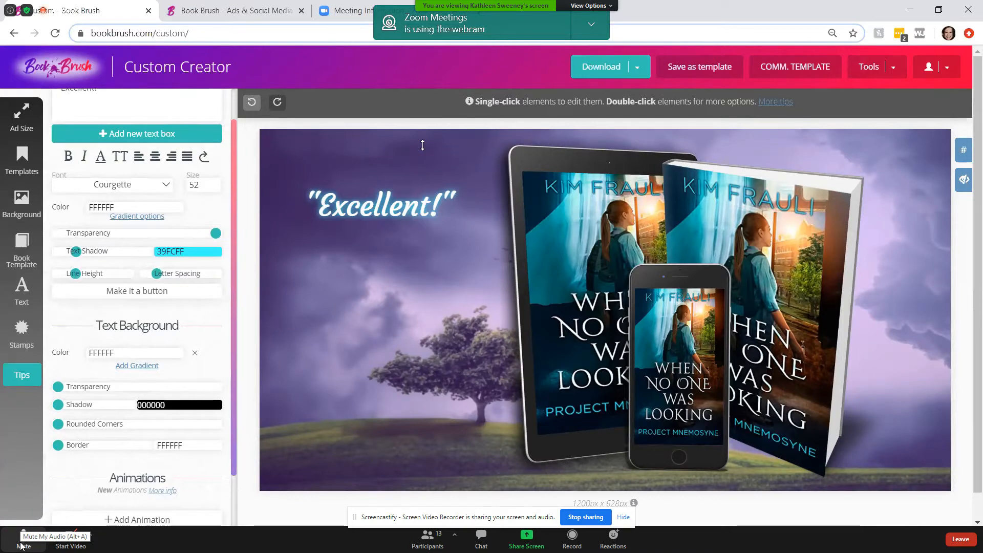
Change the text shadow colour of "Excellent!" to blue 3BB4FF, and mute the Zoom microphone
{"action": "left_click", "coordinate": [395, 210]}
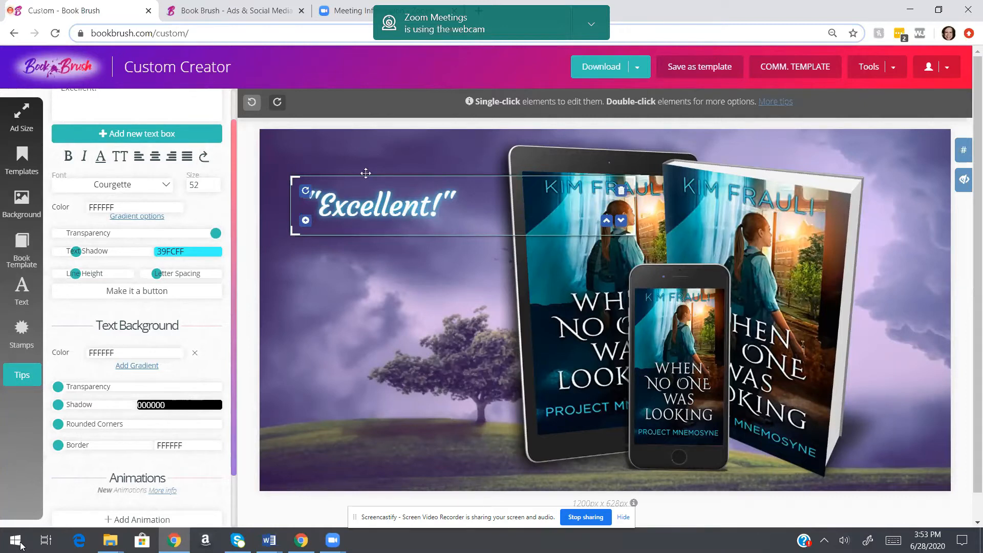
{"action": "left_click", "coordinate": [182, 256]}
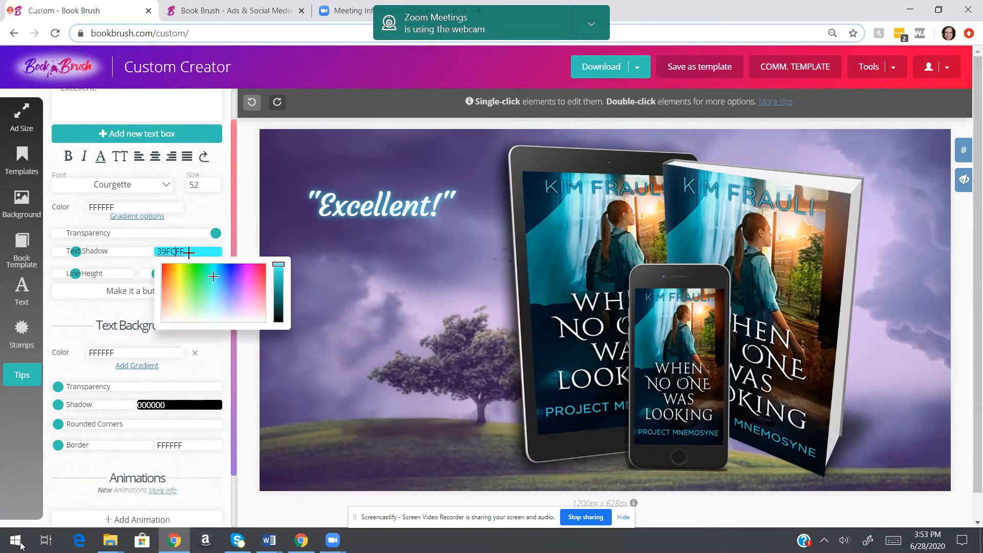
{"action": "left_click", "coordinate": [215, 293]}
{"action": "left_click", "coordinate": [178, 274]}
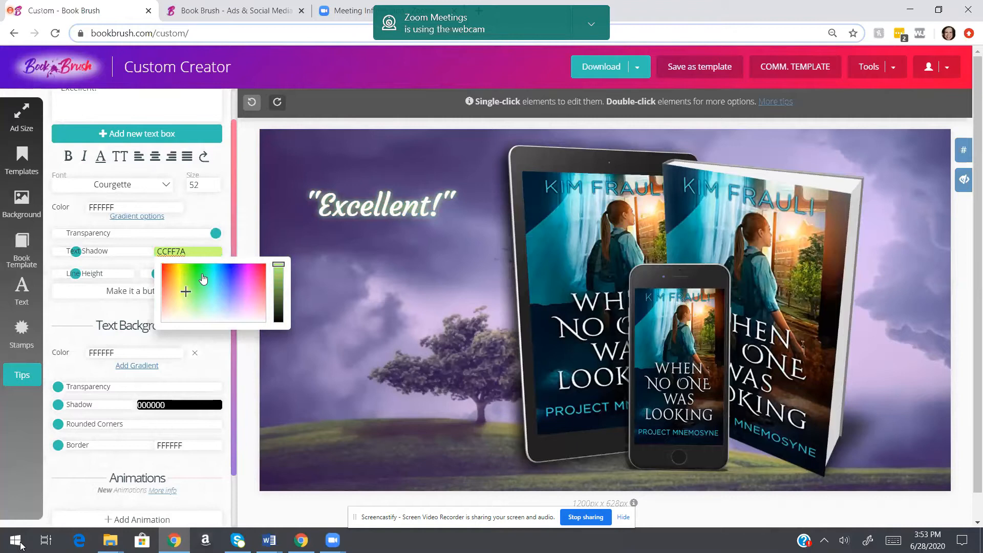
{"action": "left_click", "coordinate": [221, 277]}
{"action": "left_click", "coordinate": [227, 241]}
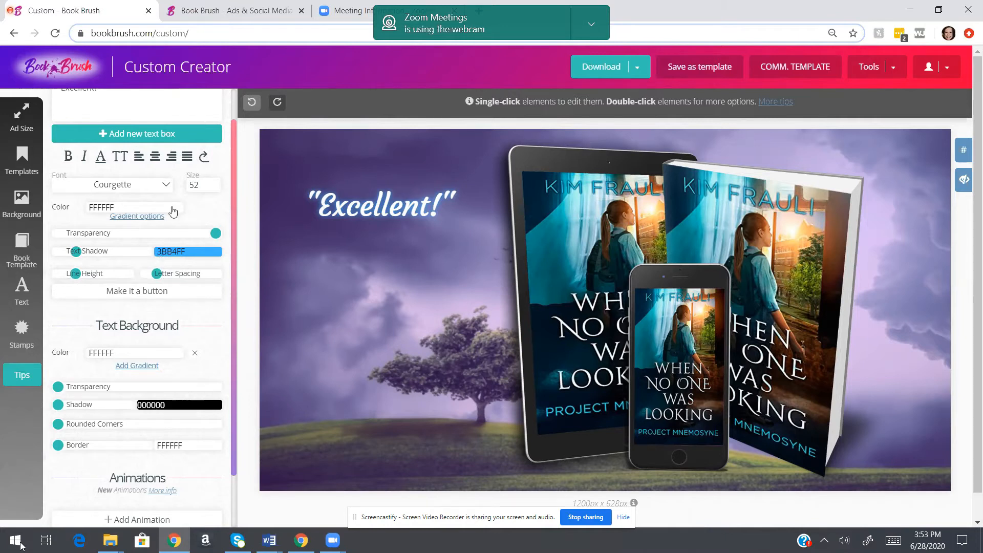
{"action": "left_click", "coordinate": [183, 252]}
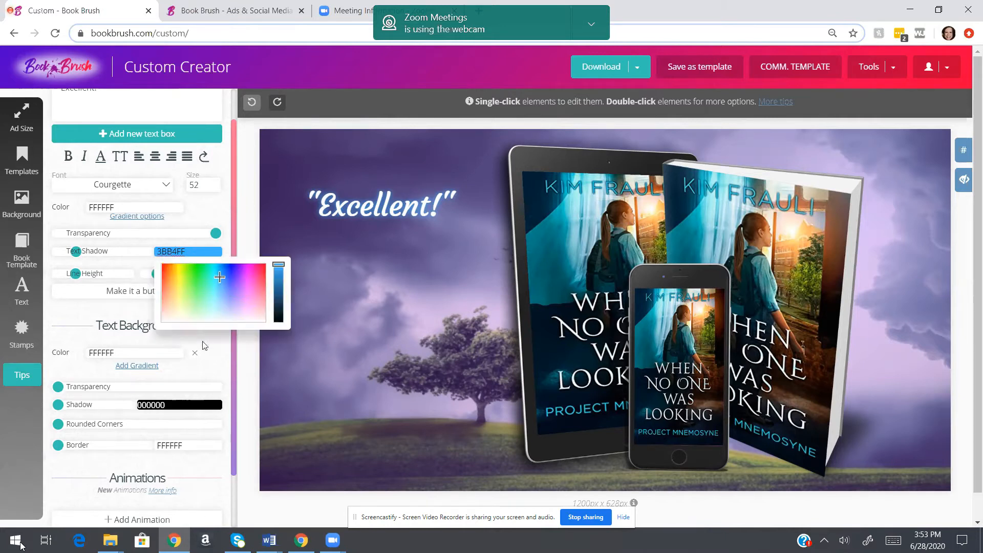
{"action": "left_click", "coordinate": [219, 357]}
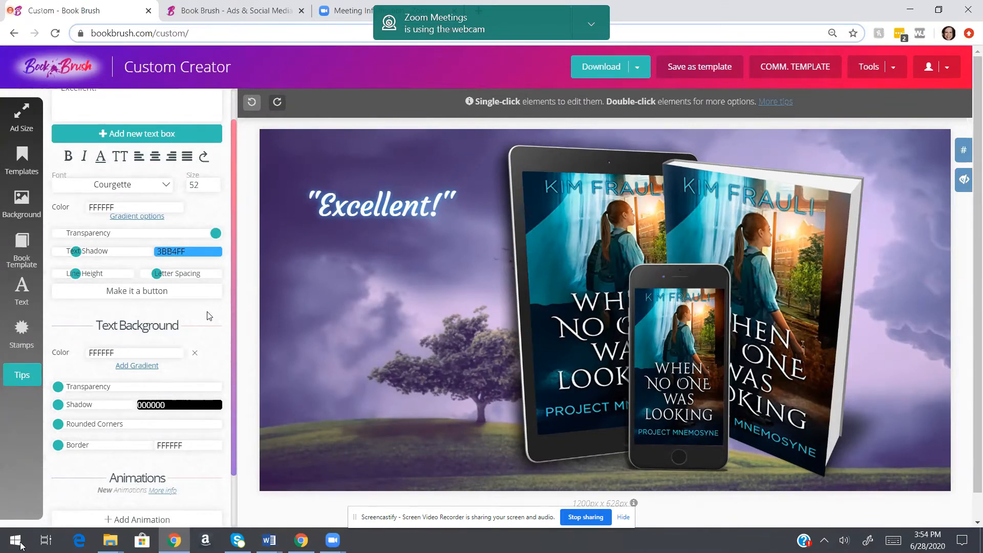
{"action": "mouse_move", "coordinate": [21, 546]}
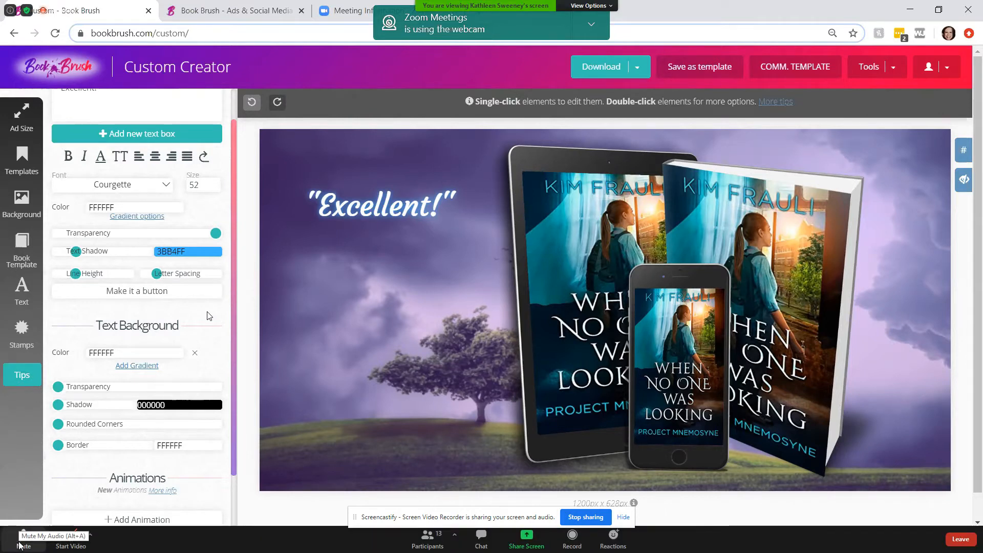
{"action": "left_click", "coordinate": [20, 545]}
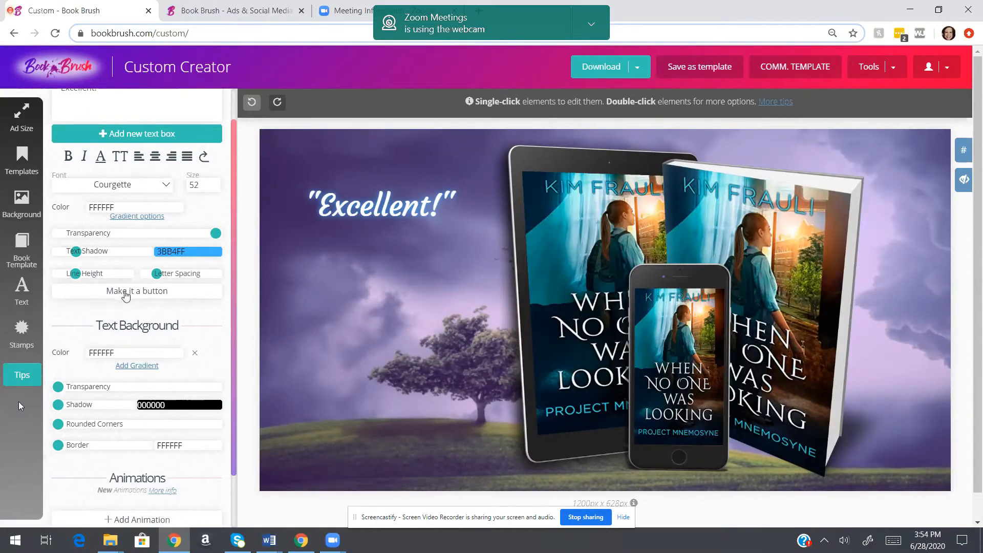
Turn the "Excellent!" text into a button, narrow its box, and place it in the sky beside the tablet
{"action": "left_click", "coordinate": [126, 291]}
{"action": "left_click_drag", "start_coordinate": [459, 199], "coordinate": [393, 245]}
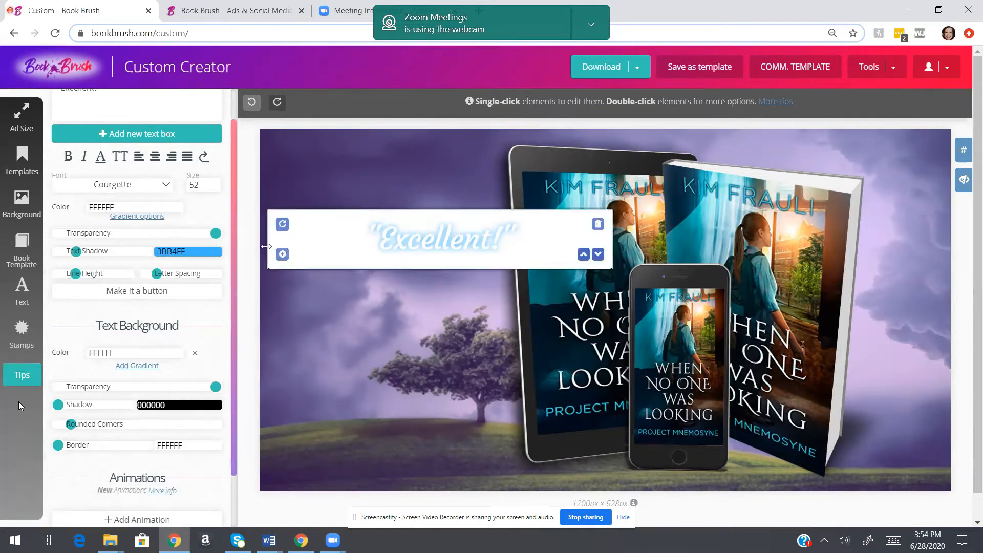
{"action": "left_click_drag", "start_coordinate": [266, 246], "coordinate": [391, 246]}
{"action": "left_click_drag", "start_coordinate": [458, 241], "coordinate": [347, 233]}
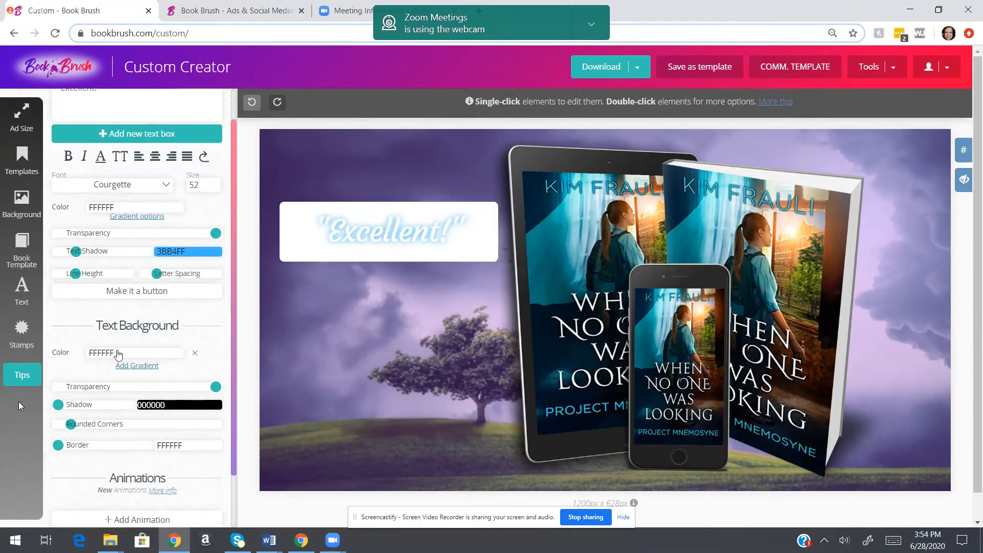
Set the text background colour of the "Excellent!" button to pale yellow F6FF9B
{"action": "left_click", "coordinate": [117, 356]}
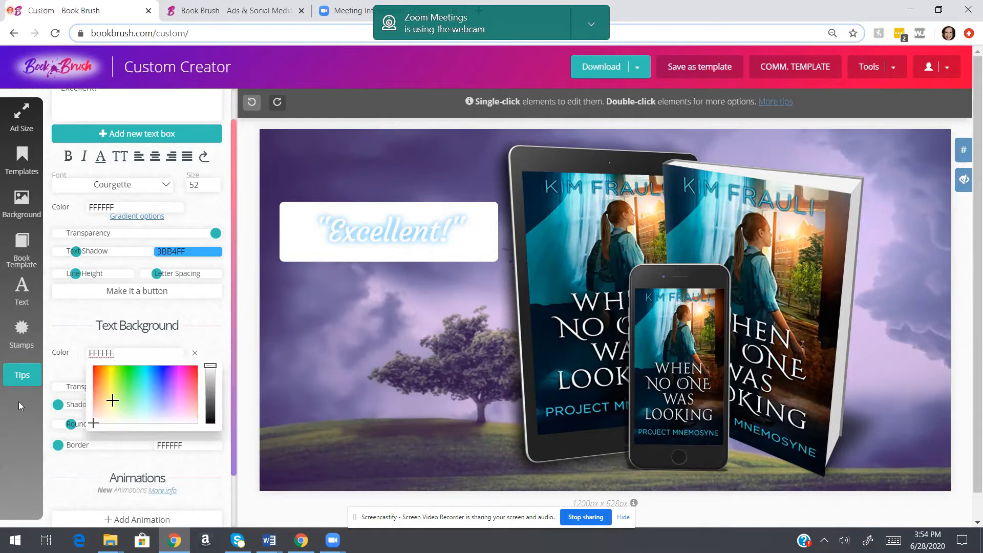
{"action": "left_click", "coordinate": [111, 400]}
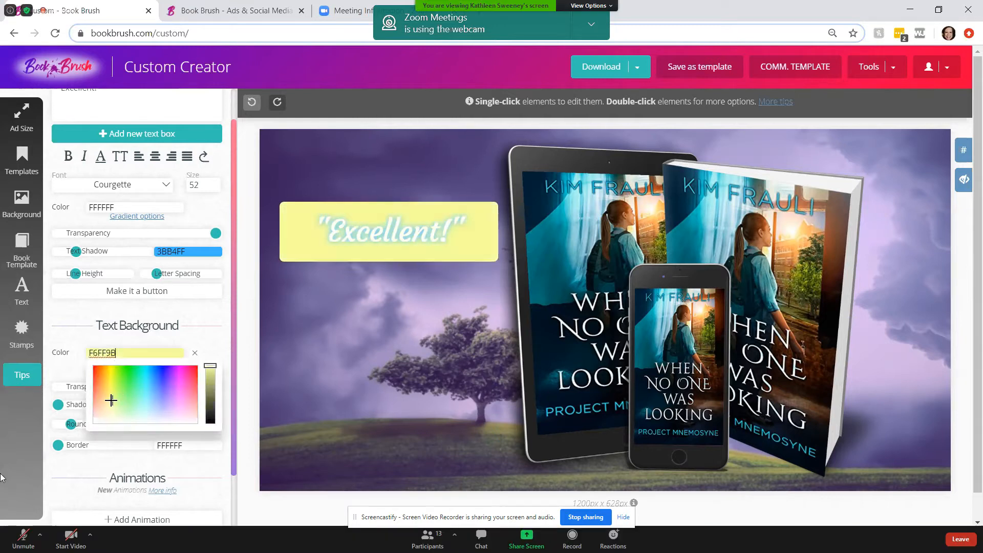
{"action": "left_click", "coordinate": [211, 464]}
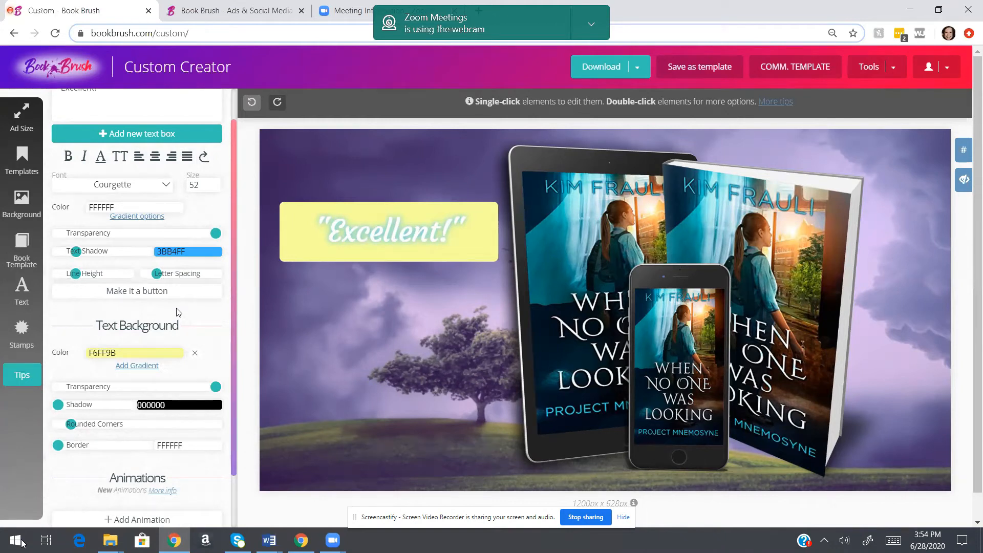
Unmute the Zoom microphone briefly, and mute it again
{"action": "mouse_move", "coordinate": [23, 544]}
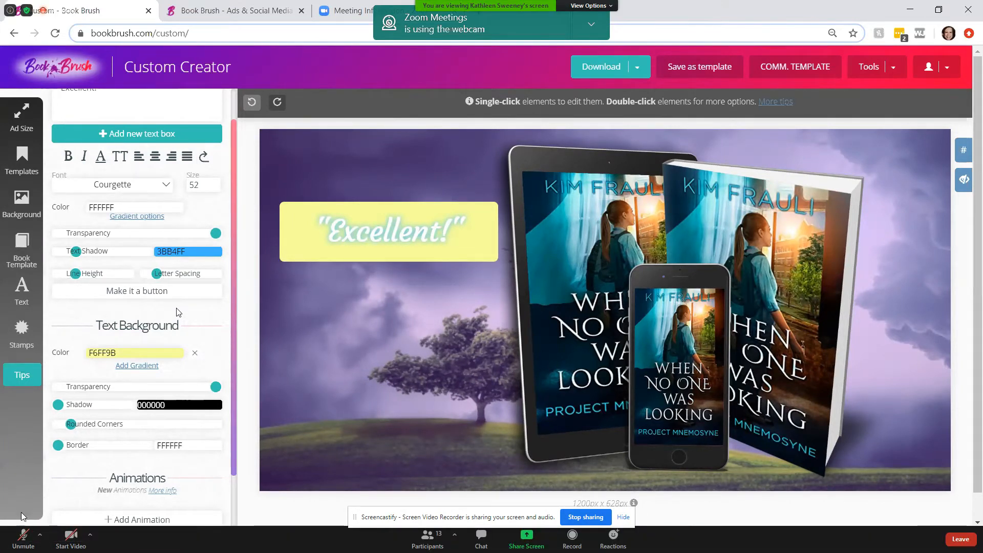
{"action": "left_click", "coordinate": [18, 544]}
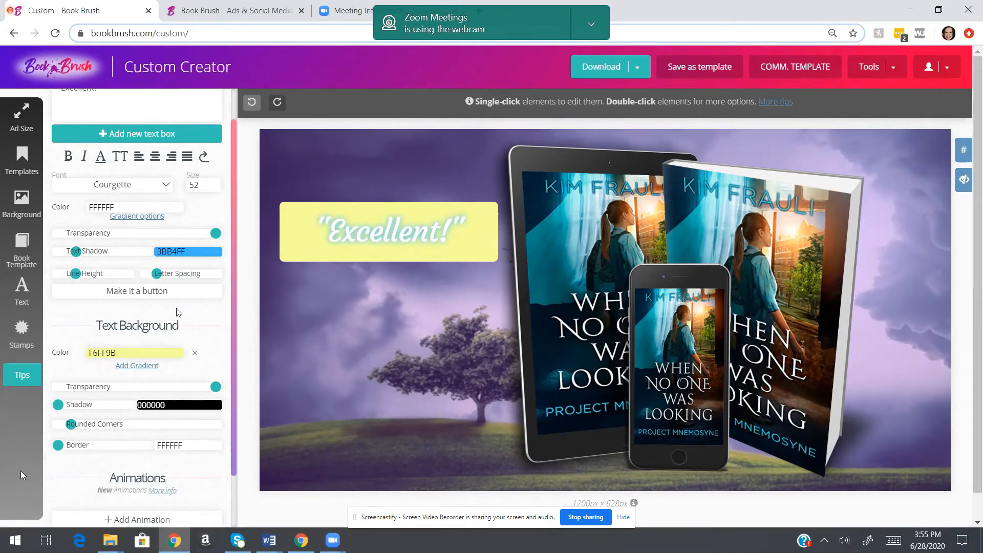
{"action": "left_click", "coordinate": [23, 543]}
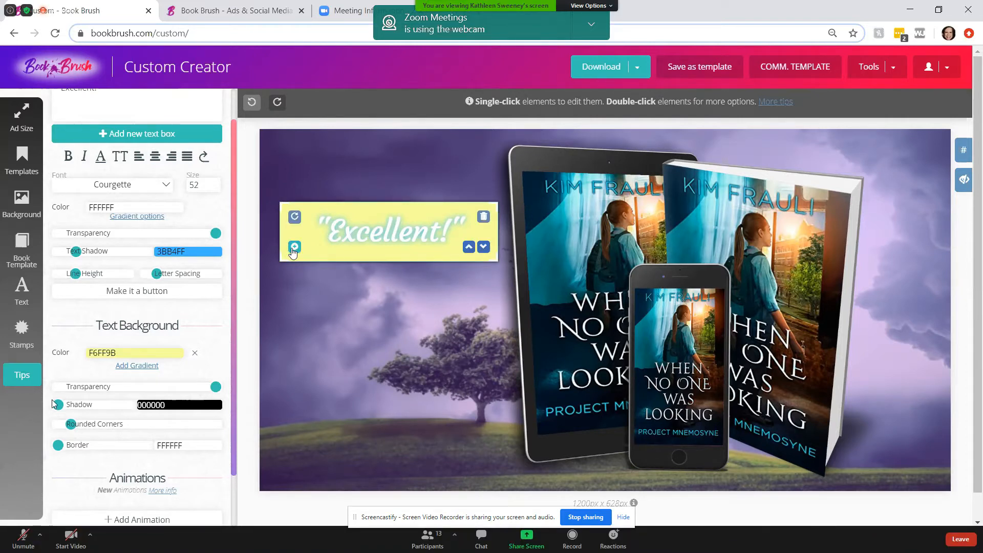
Duplicate the yellow "Excellent!" button, place the copy directly below the original, and delete the copy
{"action": "left_click", "coordinate": [294, 248]}
{"action": "left_click_drag", "start_coordinate": [470, 160], "coordinate": [317, 312]}
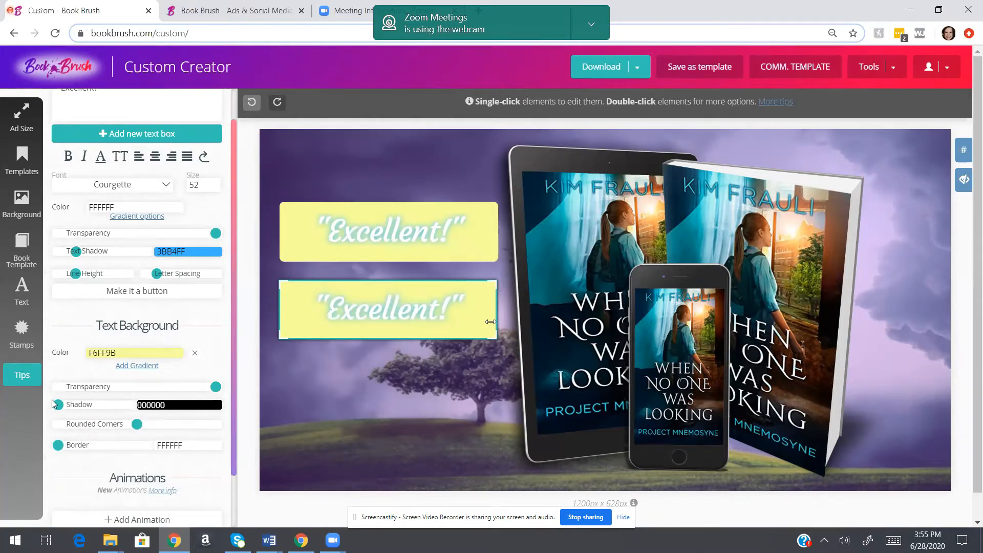
{"action": "mouse_move", "coordinate": [439, 313]}
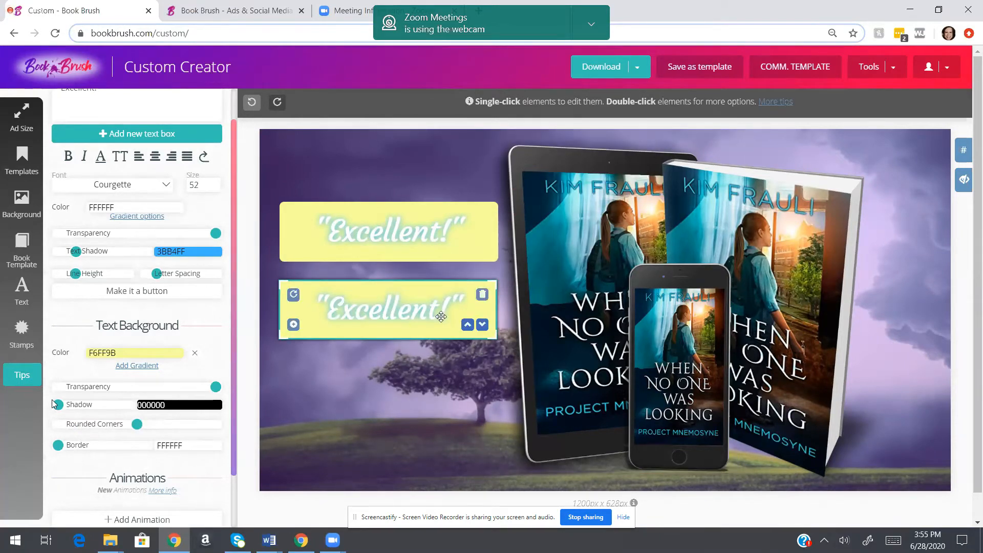
{"action": "left_click", "coordinate": [482, 295]}
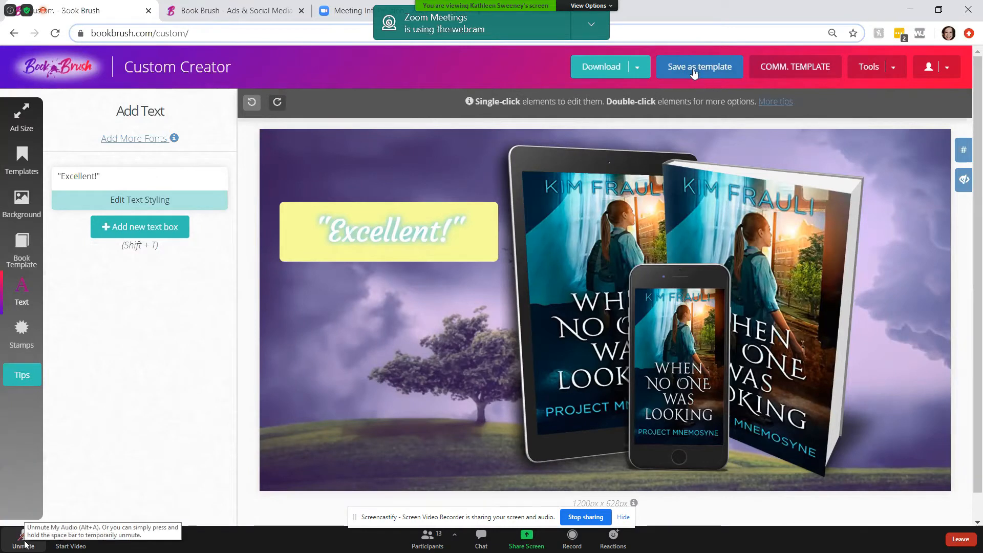
Save the current ad as a template, and close the save confirmation
{"action": "left_click", "coordinate": [729, 77]}
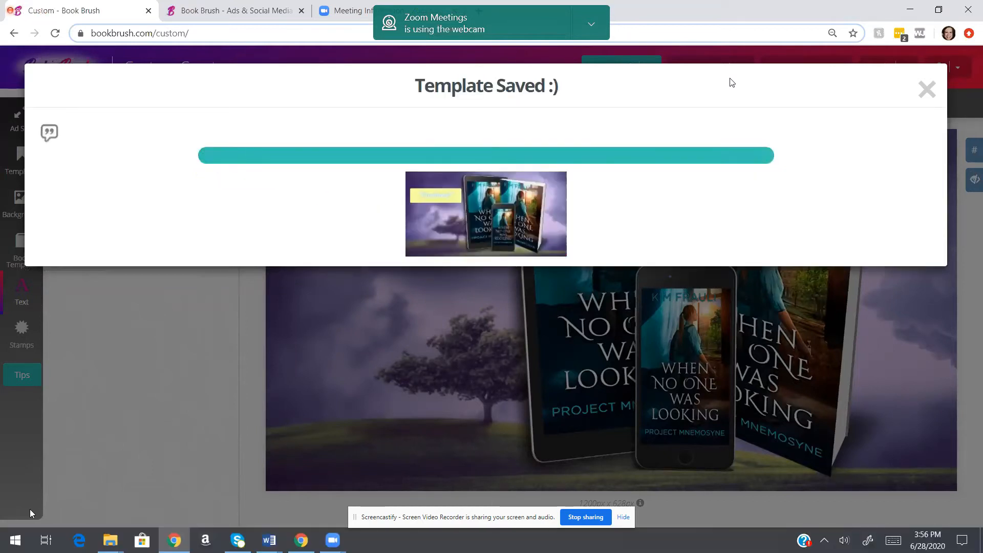
{"action": "left_click", "coordinate": [928, 90]}
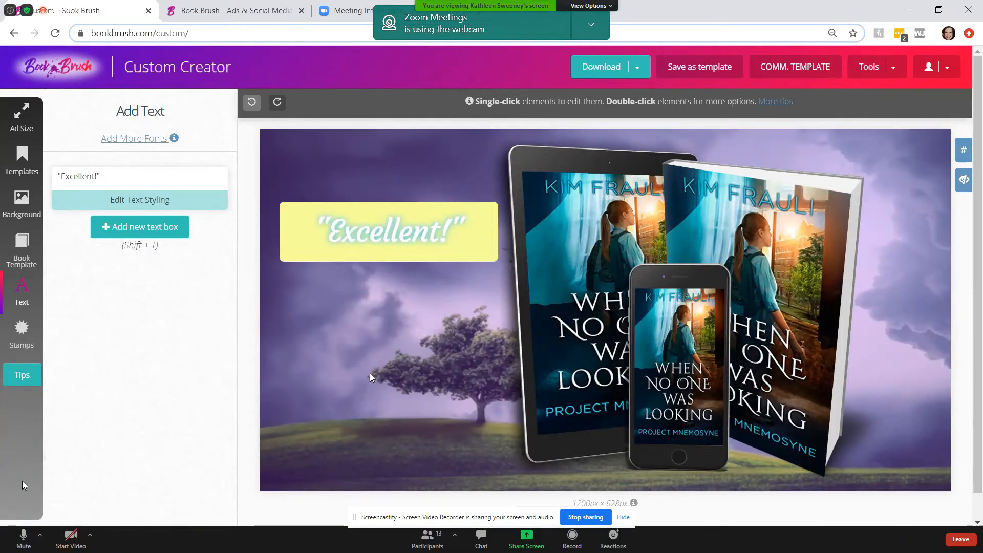
Open the Swap Covers choices for the tablet mockup, and deselect the mockup
{"action": "left_click", "coordinate": [508, 268]}
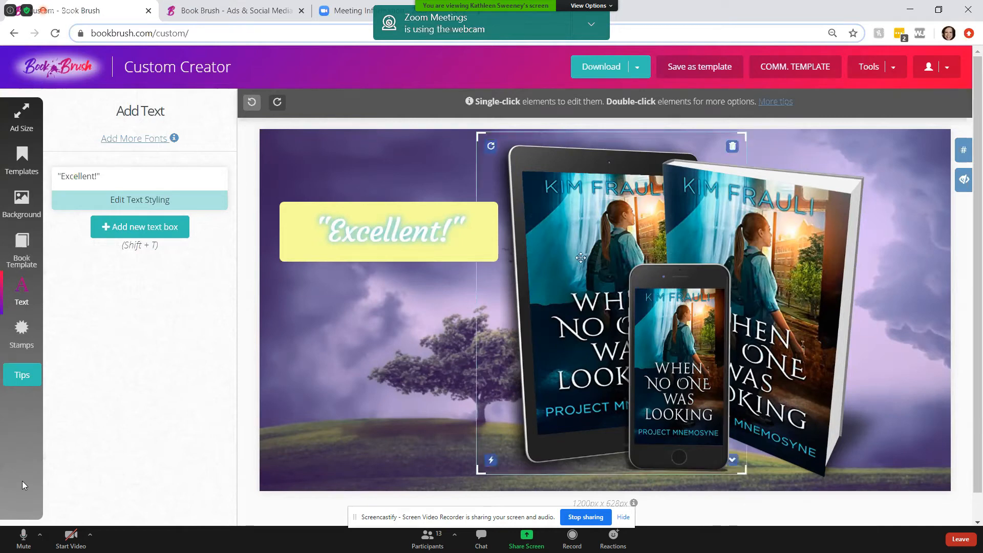
{"action": "left_click", "coordinate": [577, 291]}
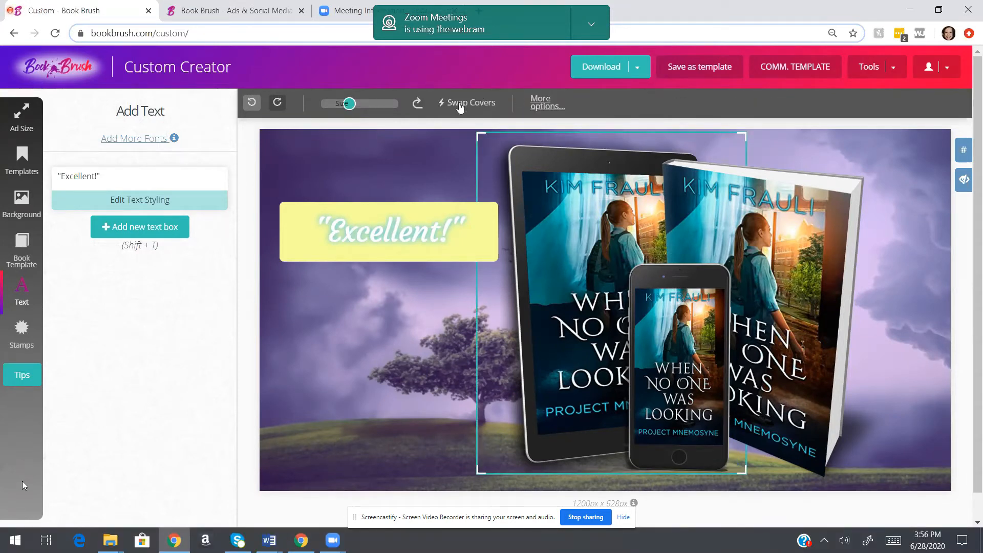
{"action": "left_click", "coordinate": [460, 104]}
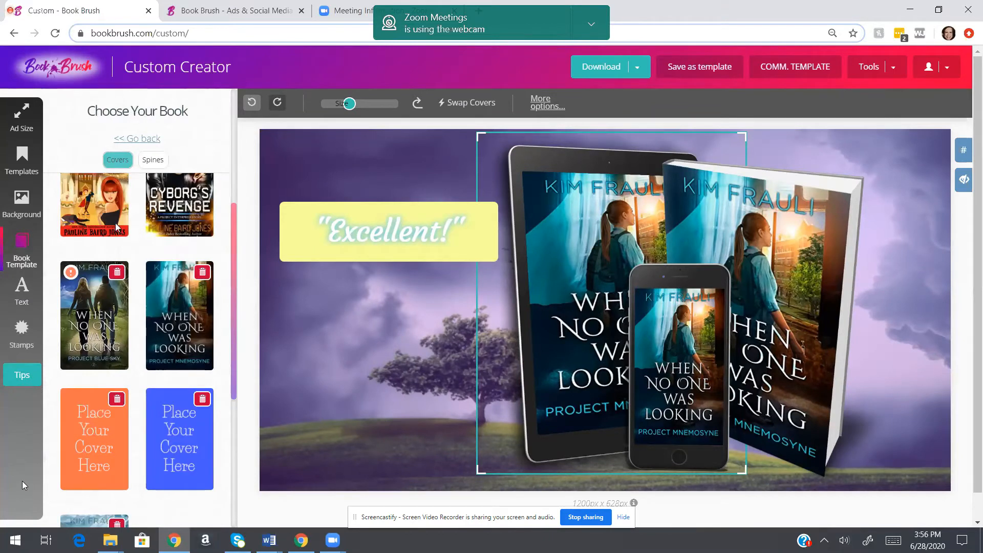
{"action": "left_click", "coordinate": [782, 126]}
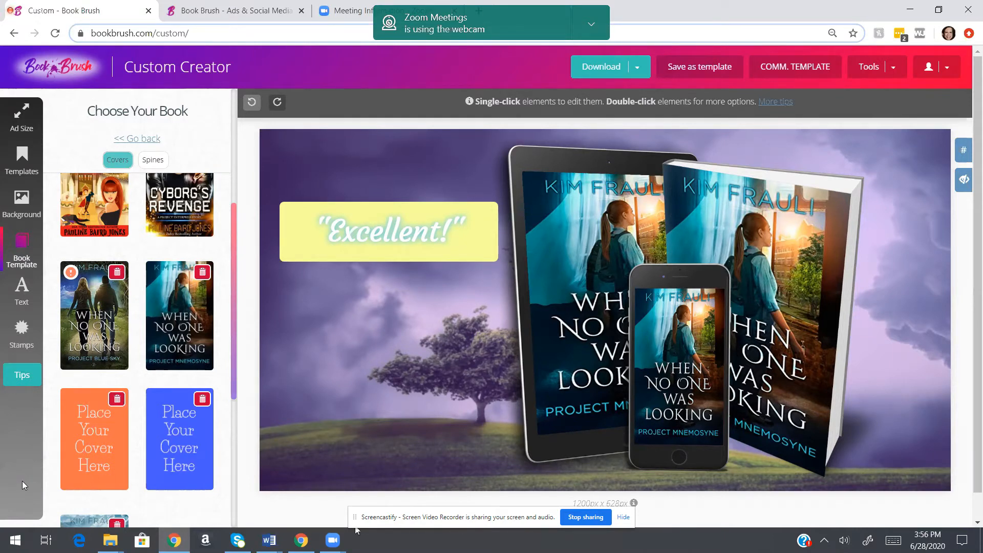
{"action": "left_click", "coordinate": [21, 534]}
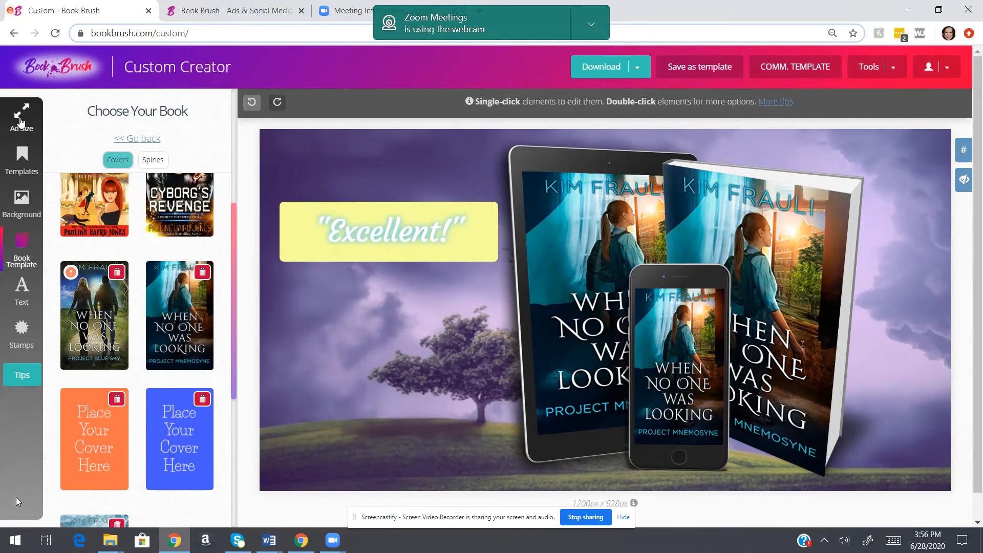
Resize the ad to the 1080x1080 Instagram photo size, and show the elements that lie outside the preview area
{"action": "left_click", "coordinate": [18, 119]}
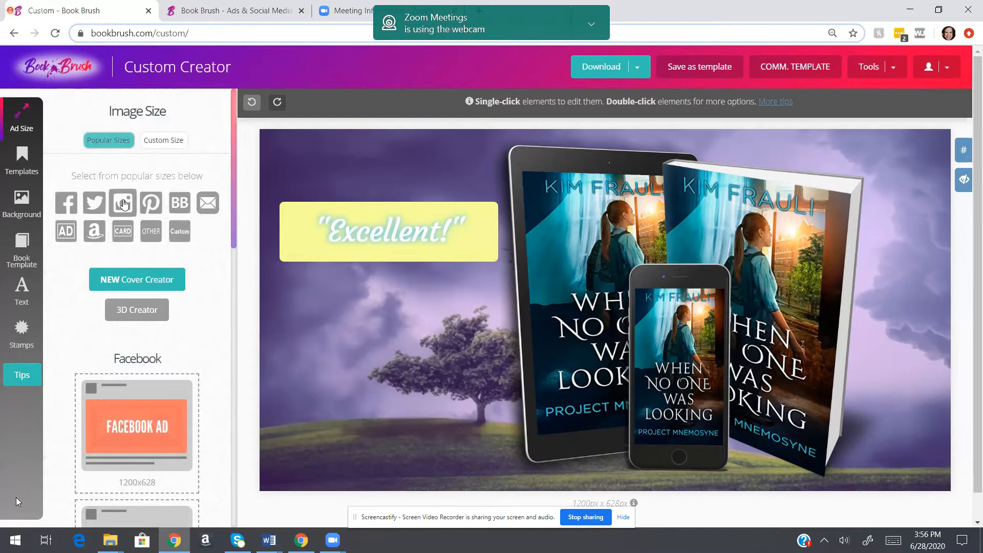
{"action": "left_click", "coordinate": [123, 204]}
{"action": "left_click", "coordinate": [141, 415]}
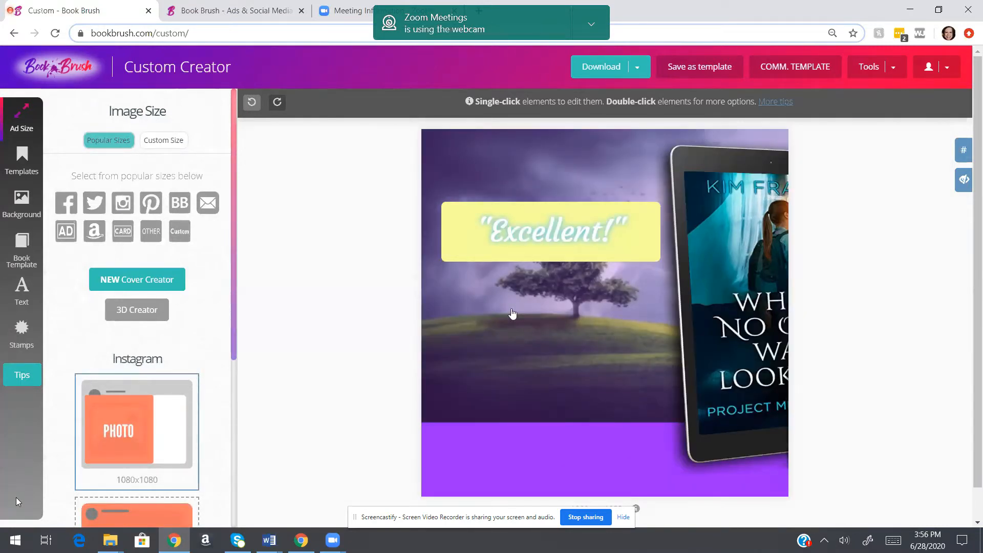
{"action": "left_click", "coordinate": [964, 179]}
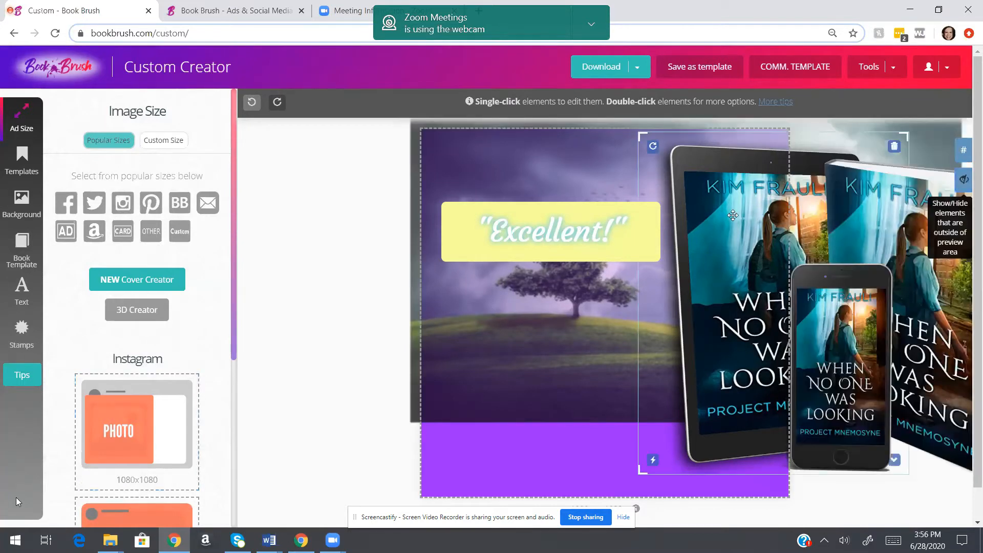
Move the tablet and paperback mockups onto the square canvas, and undo the moves and the resize
{"action": "left_click_drag", "start_coordinate": [894, 213], "coordinate": [647, 194]}
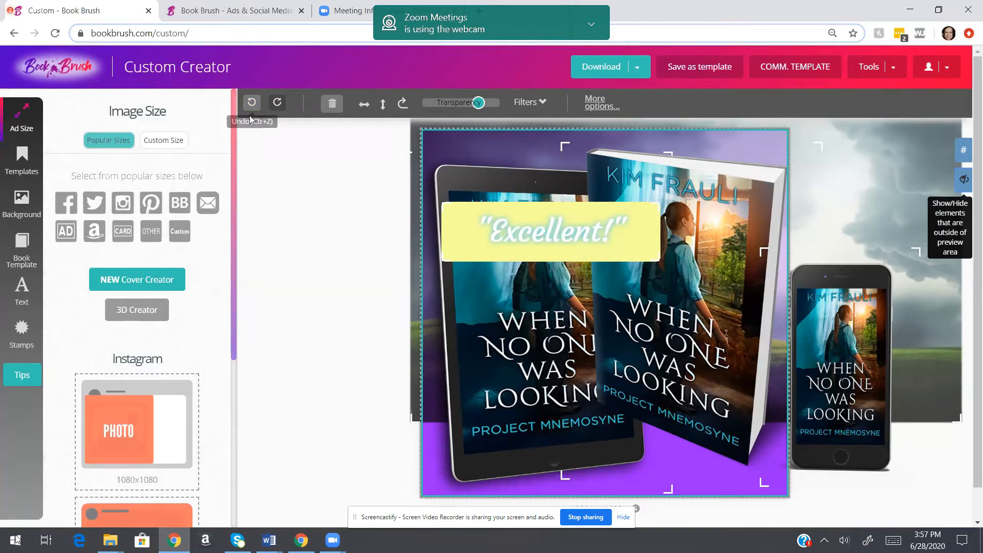
{"action": "mouse_move", "coordinate": [13, 542]}
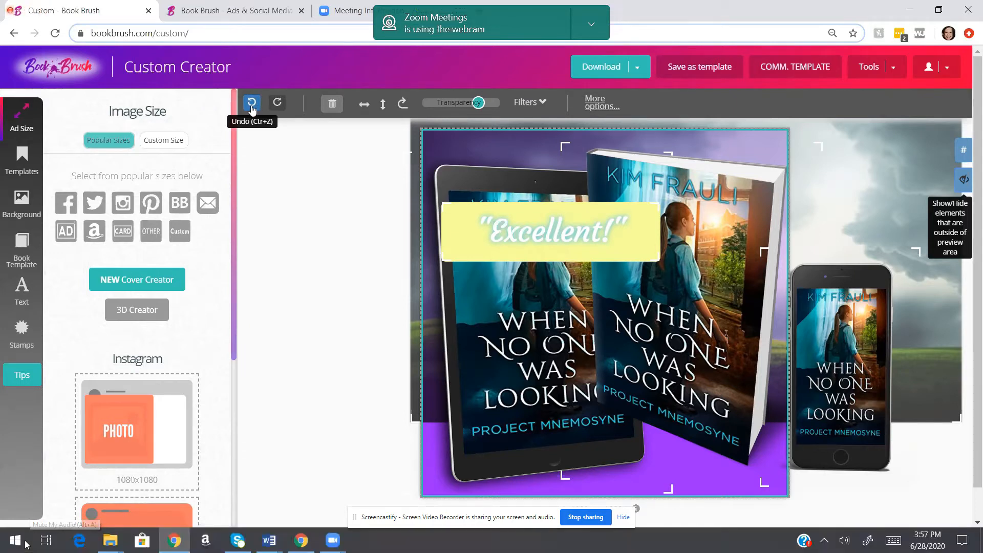
{"action": "left_click", "coordinate": [24, 542]}
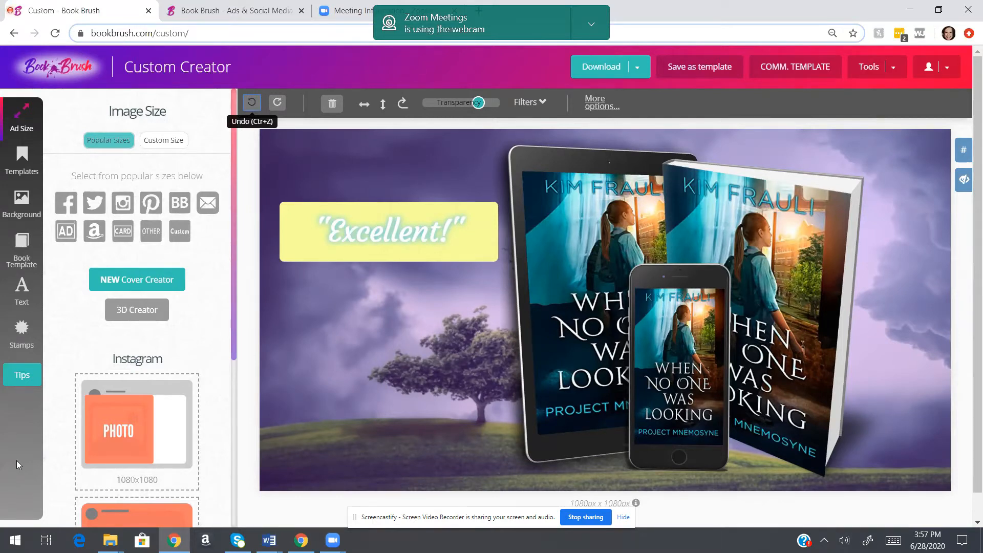
Browse the unfiltered community stamps for rating, retailer, bestseller and audio graphics
{"action": "mouse_move", "coordinate": [2, 532]}
{"action": "scroll", "coordinate": [31, 337], "scroll_direction": "down", "scroll_amount": 1}
{"action": "scroll", "coordinate": [47, 306], "scroll_direction": "up", "scroll_amount": 1}
{"action": "left_click", "coordinate": [21, 336]}
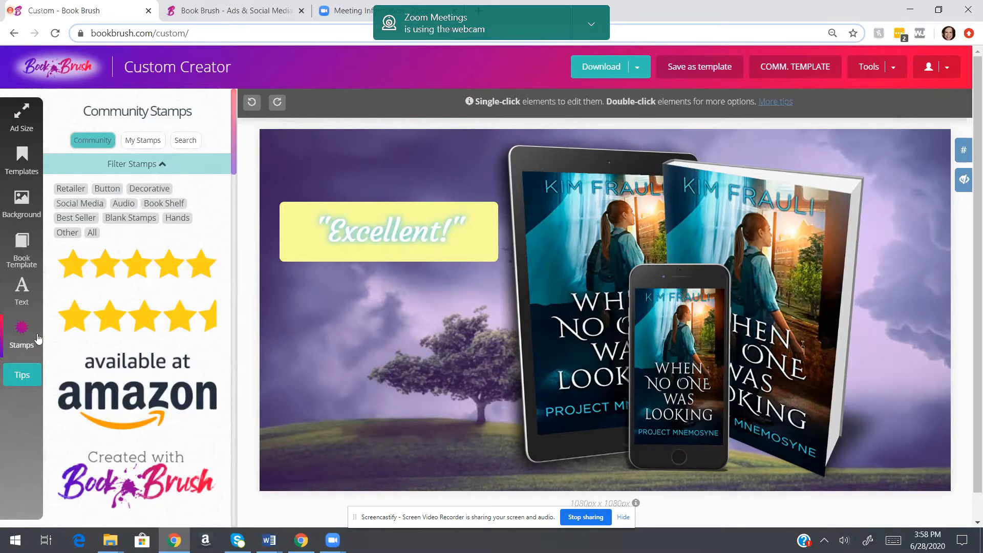
{"action": "left_click", "coordinate": [149, 141]}
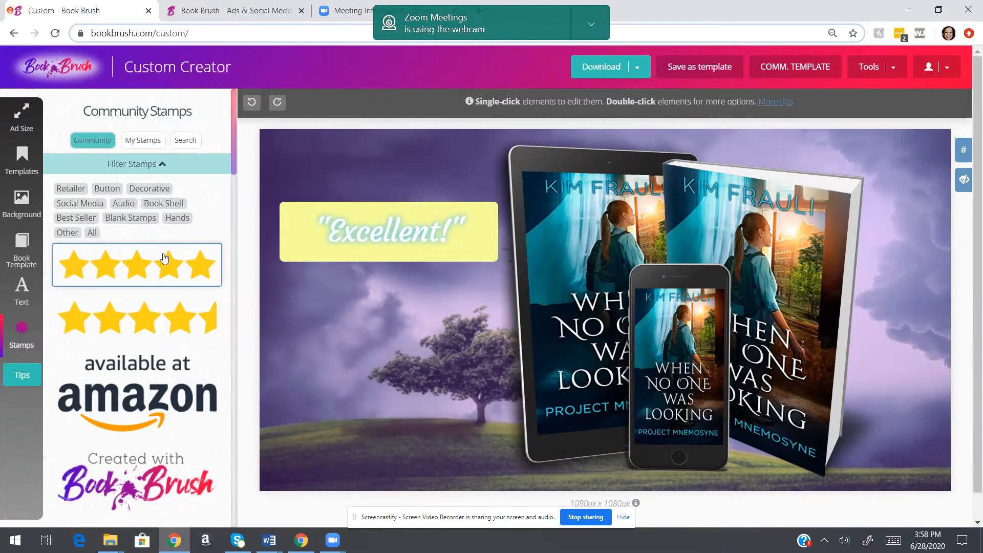
{"action": "scroll", "coordinate": [188, 267], "scroll_direction": "down", "scroll_amount": 1}
{"action": "scroll", "coordinate": [188, 266], "scroll_direction": "down", "scroll_amount": 7}
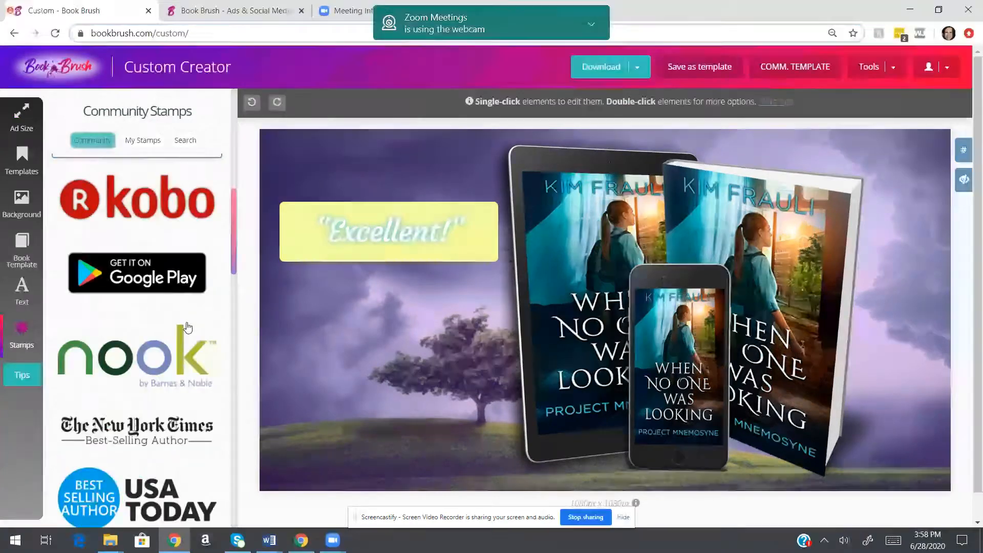
{"action": "scroll", "coordinate": [194, 313], "scroll_direction": "down", "scroll_amount": 3}
{"action": "scroll", "coordinate": [187, 326], "scroll_direction": "down", "scroll_amount": 4}
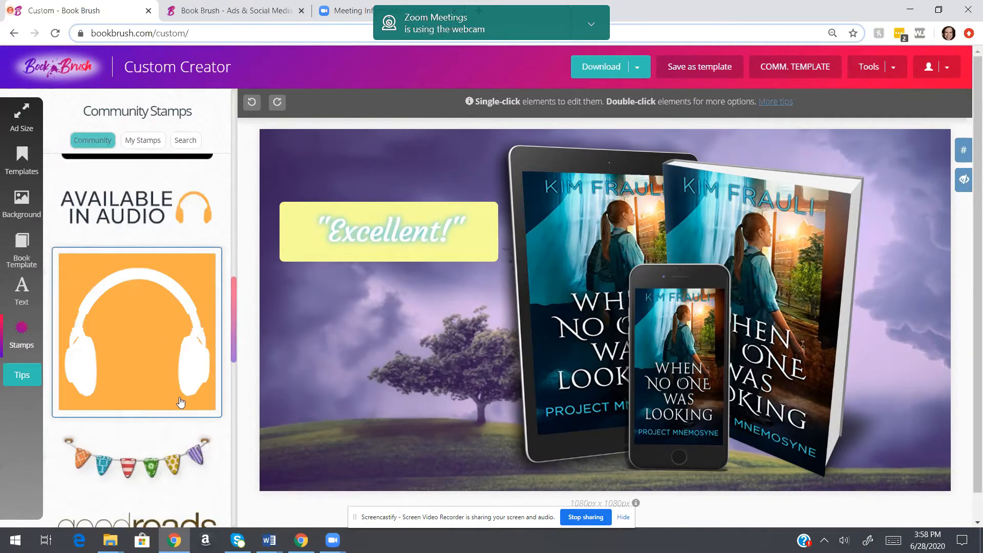
{"action": "scroll", "coordinate": [180, 402], "scroll_direction": "up", "scroll_amount": 2}
{"action": "scroll", "coordinate": [190, 352], "scroll_direction": "up", "scroll_amount": 10}
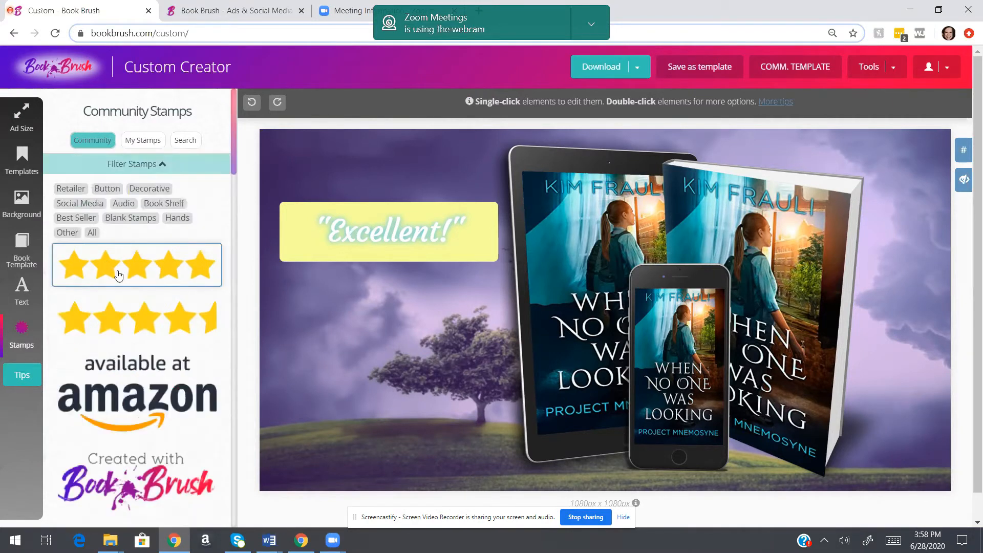
Add the five-star rating stamp, shrink it slightly, and place it across the lower edge of the yellow "Excellent!" button
{"action": "left_click", "coordinate": [119, 275]}
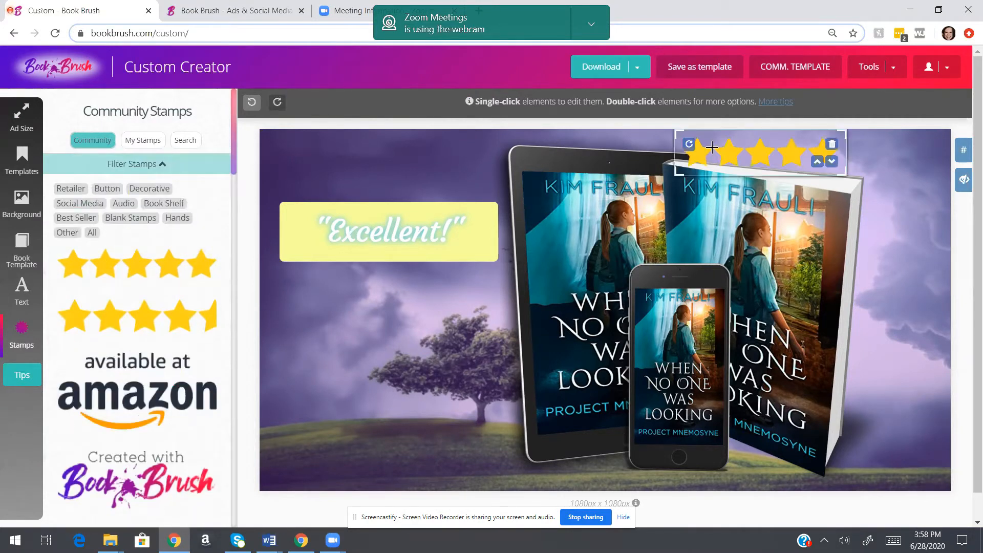
{"action": "left_click_drag", "start_coordinate": [334, 265], "coordinate": [344, 252]}
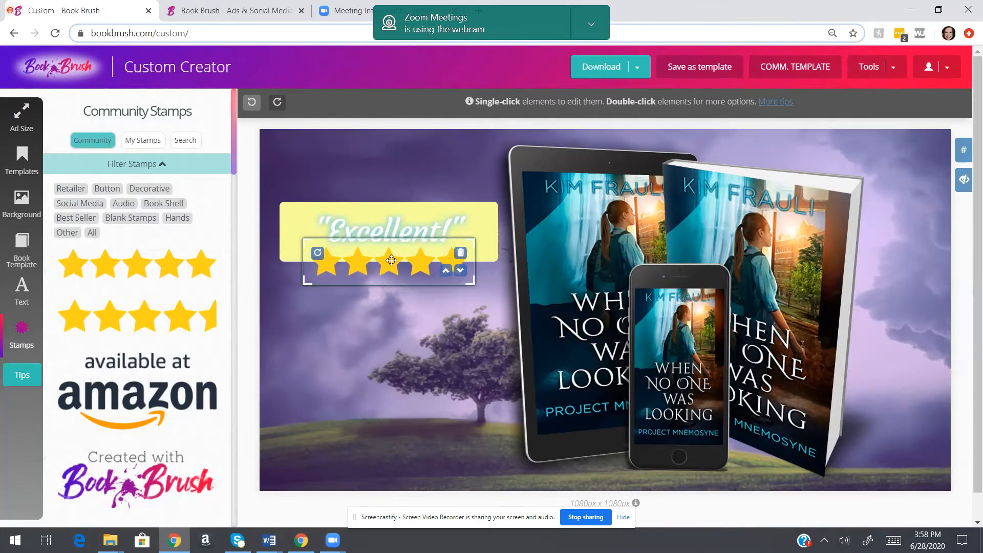
{"action": "left_click", "coordinate": [388, 262]}
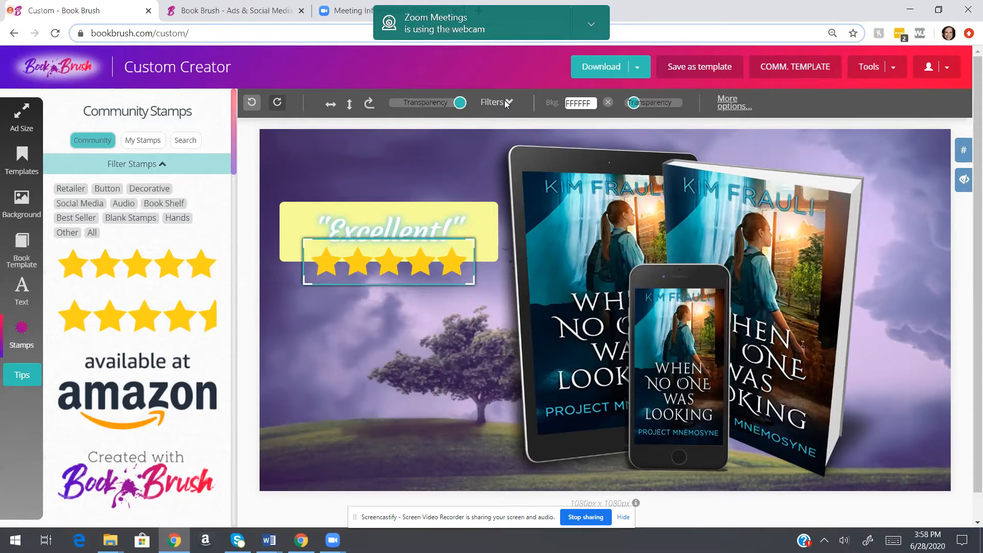
{"action": "double_click", "coordinate": [388, 263]}
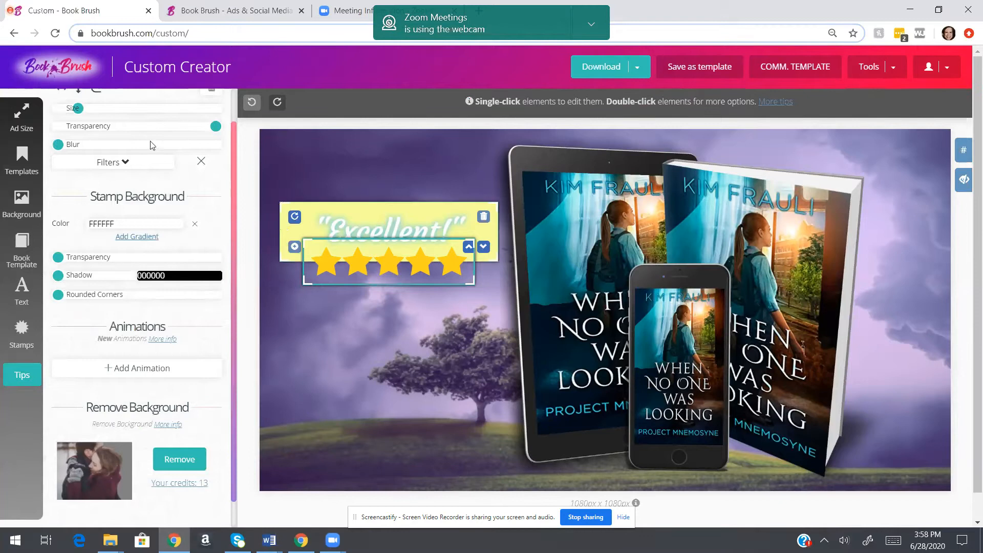
{"action": "left_click_drag", "start_coordinate": [77, 108], "coordinate": [75, 110]}
{"action": "left_click_drag", "start_coordinate": [365, 257], "coordinate": [388, 257]}
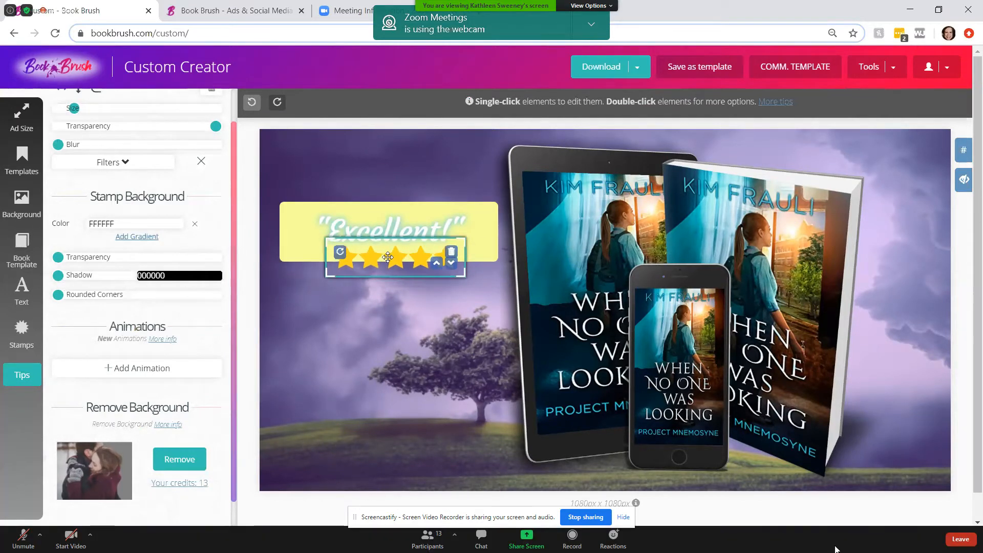
Browse the community stamps in the Retailer and Button categories
{"action": "left_click", "coordinate": [22, 330]}
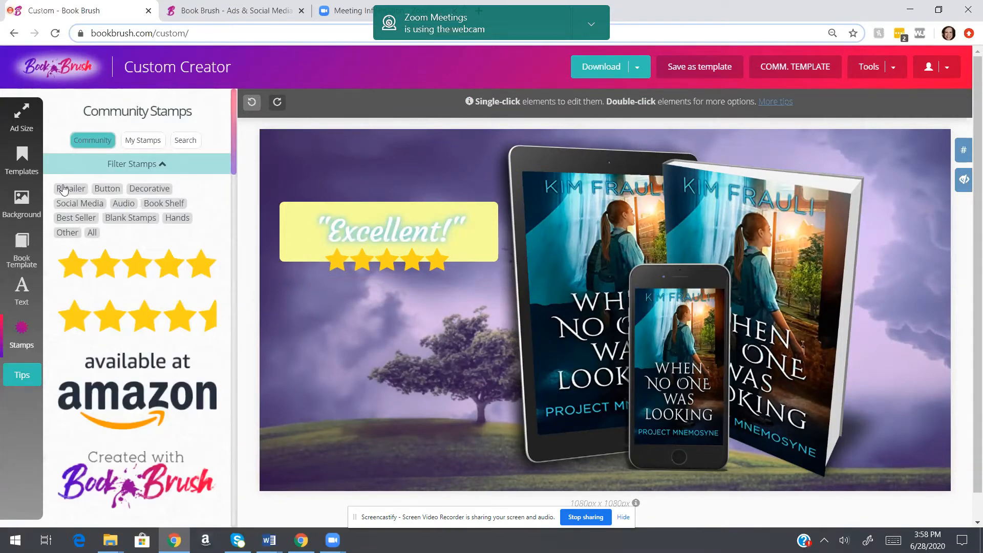
{"action": "left_click", "coordinate": [84, 189]}
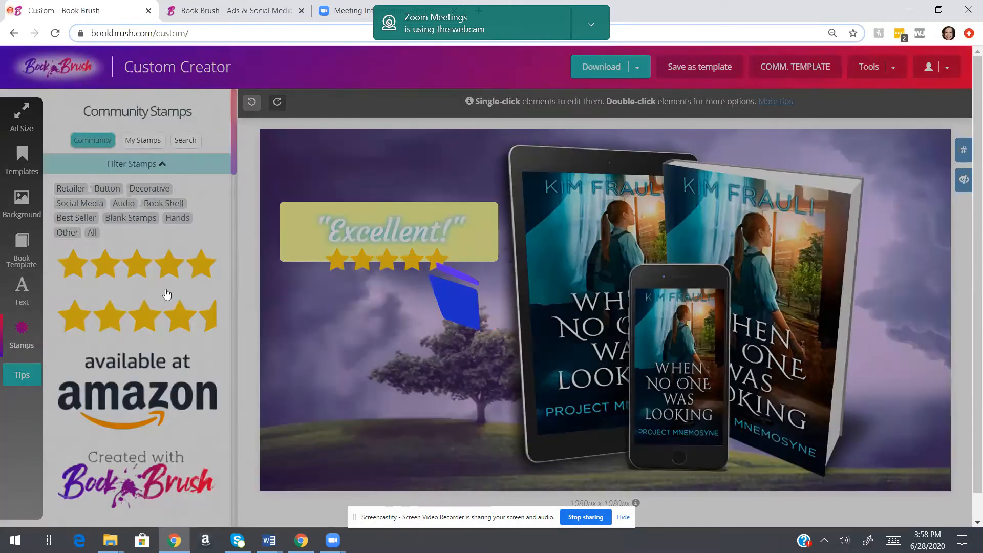
{"action": "scroll", "coordinate": [167, 293], "scroll_direction": "down", "scroll_amount": 10}
{"action": "scroll", "coordinate": [171, 303], "scroll_direction": "up", "scroll_amount": 10}
{"action": "left_click", "coordinate": [104, 188]}
{"action": "scroll", "coordinate": [171, 259], "scroll_direction": "down", "scroll_amount": 4}
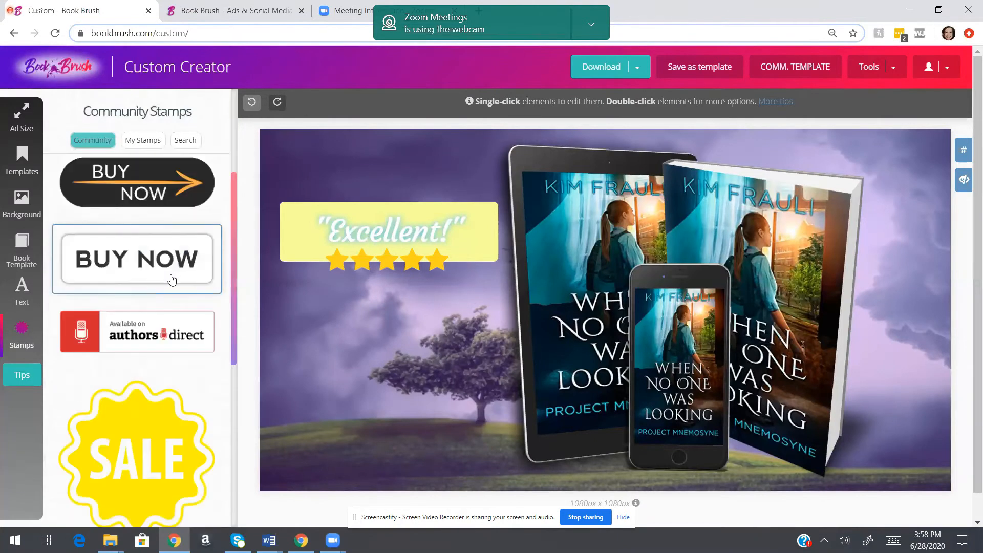
{"action": "scroll", "coordinate": [175, 279], "scroll_direction": "down", "scroll_amount": 6}
{"action": "scroll", "coordinate": [169, 271], "scroll_direction": "up", "scroll_amount": 10}
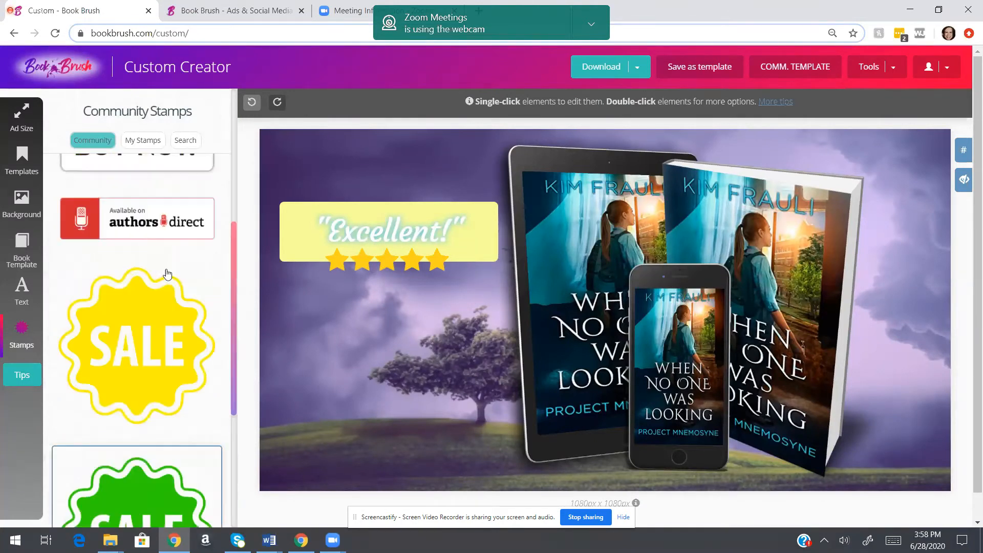
{"action": "scroll", "coordinate": [137, 196], "scroll_direction": "up", "scroll_amount": 1}
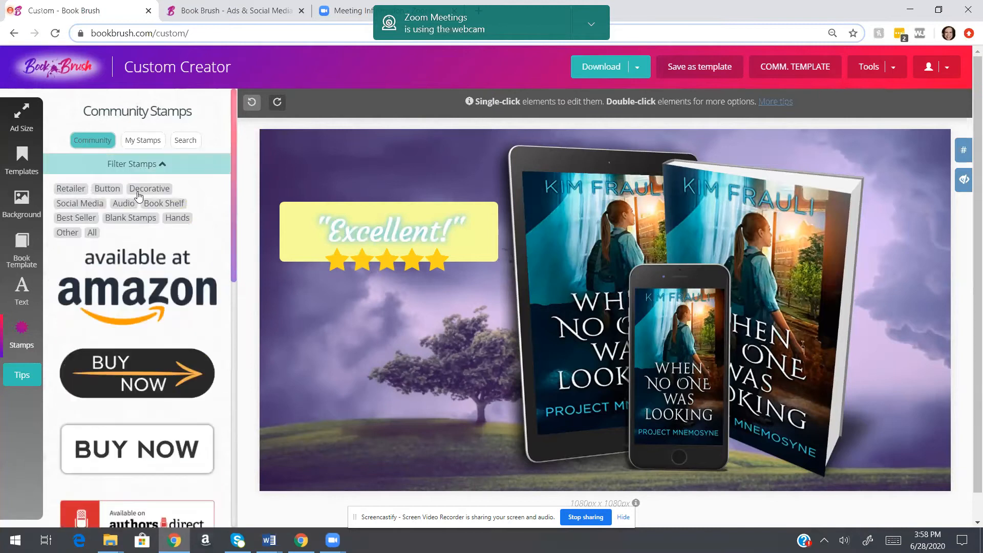
Add the red bow stamp from the Decorative category, tilt it over the tablet's upper left corner, and delete it
{"action": "left_click", "coordinate": [138, 191]}
{"action": "scroll", "coordinate": [197, 314], "scroll_direction": "down", "scroll_amount": 3}
{"action": "scroll", "coordinate": [192, 311], "scroll_direction": "down", "scroll_amount": 3}
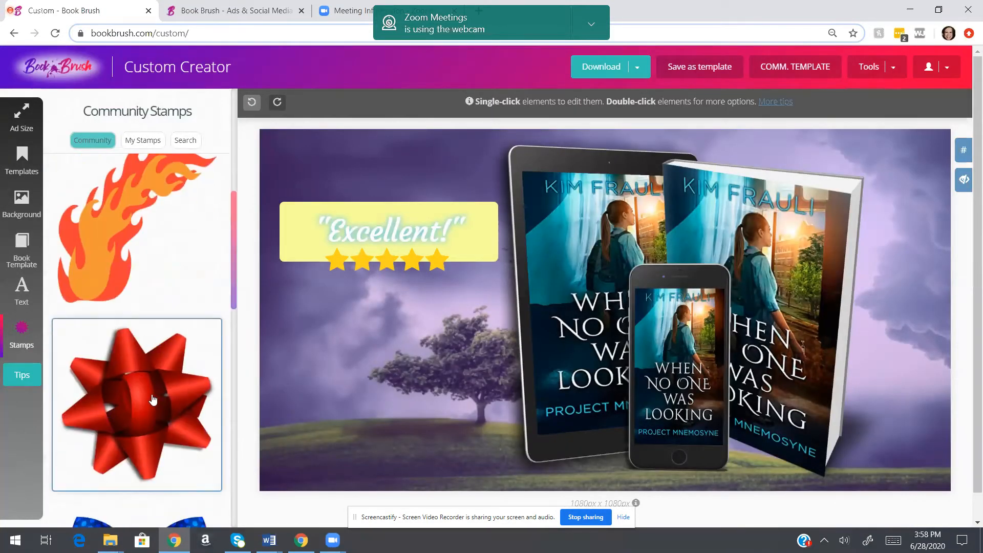
{"action": "left_click", "coordinate": [153, 399]}
{"action": "left_click_drag", "start_coordinate": [707, 222], "coordinate": [454, 279]}
{"action": "left_click_drag", "start_coordinate": [430, 205], "coordinate": [413, 226]}
{"action": "left_click_drag", "start_coordinate": [491, 254], "coordinate": [487, 224]}
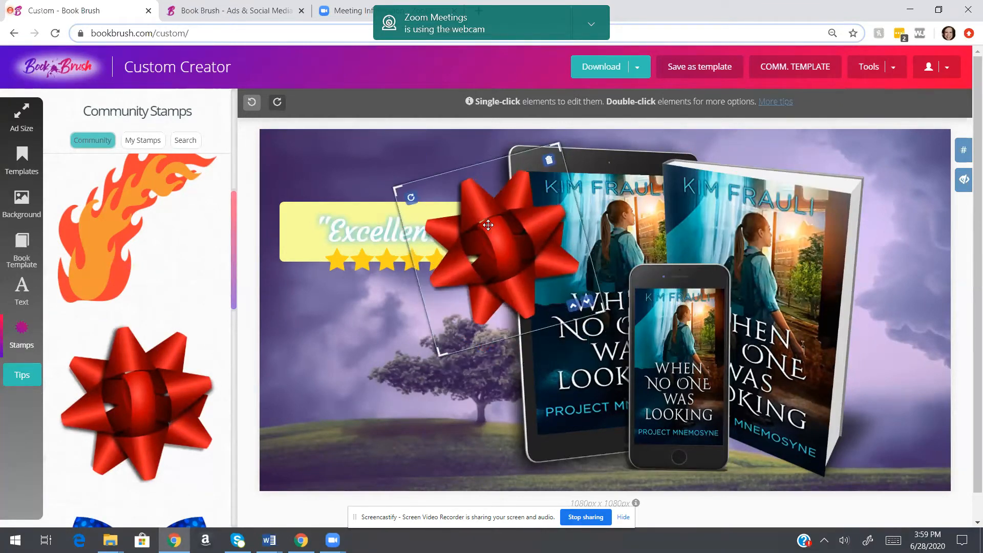
{"action": "left_click", "coordinate": [550, 159]}
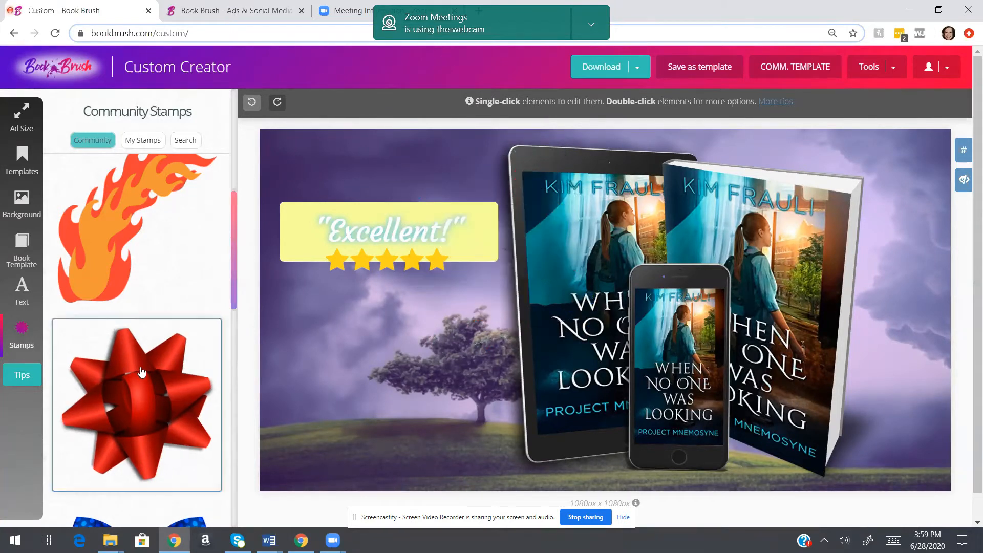
Browse the remaining Decorative stamps and the stamps in the Social Media category
{"action": "scroll", "coordinate": [130, 356], "scroll_direction": "down", "scroll_amount": 6}
{"action": "scroll", "coordinate": [134, 350], "scroll_direction": "down", "scroll_amount": 9}
{"action": "scroll", "coordinate": [134, 346], "scroll_direction": "up", "scroll_amount": 12}
{"action": "scroll", "coordinate": [146, 277], "scroll_direction": "up", "scroll_amount": 6}
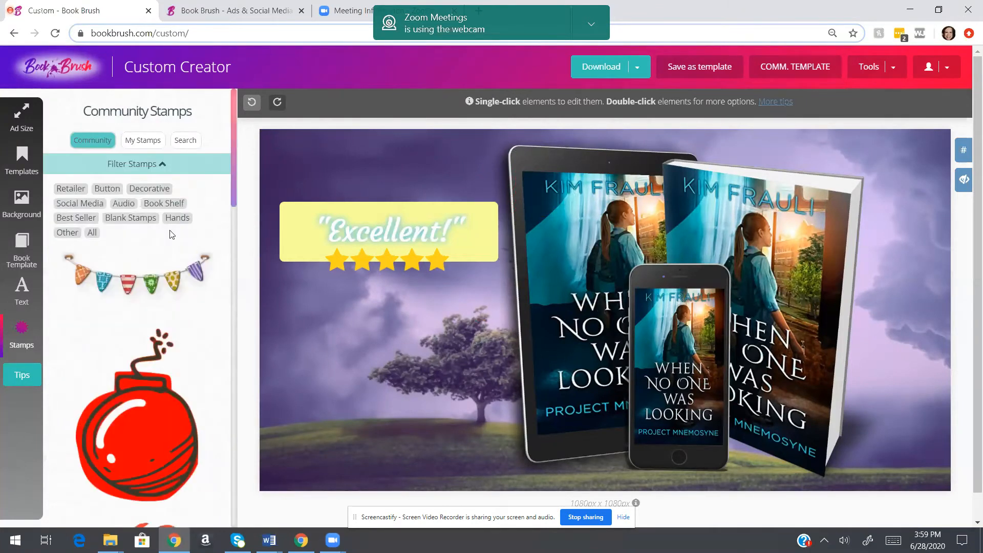
{"action": "left_click", "coordinate": [67, 204]}
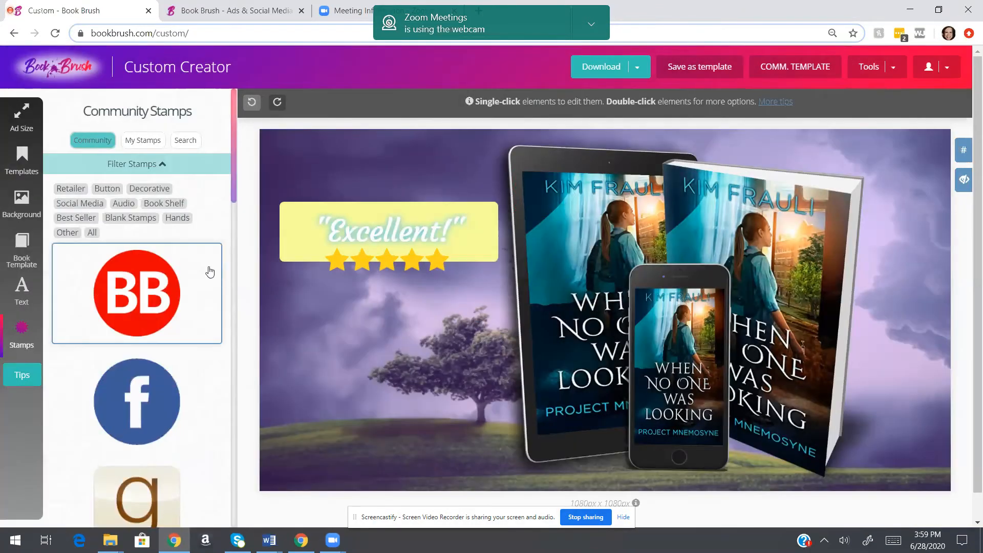
{"action": "scroll", "coordinate": [209, 270], "scroll_direction": "down", "scroll_amount": 3}
{"action": "scroll", "coordinate": [128, 202], "scroll_direction": "up", "scroll_amount": 4}
Add the white earbuds stamp from the Audio category, move it over the tablet's upper part, and shrink it to 53%
{"action": "left_click", "coordinate": [124, 204]}
{"action": "scroll", "coordinate": [136, 267], "scroll_direction": "down", "scroll_amount": 5}
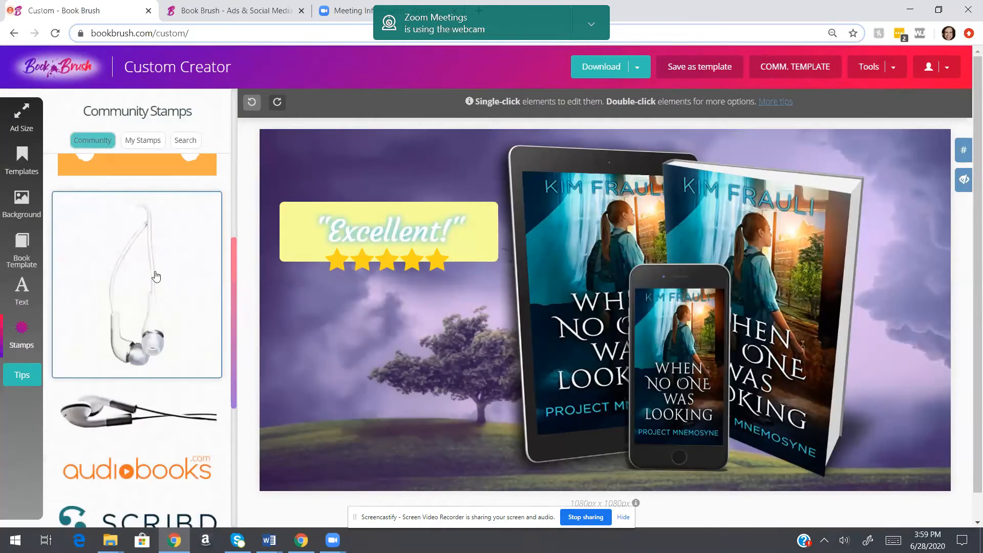
{"action": "left_click", "coordinate": [145, 264]}
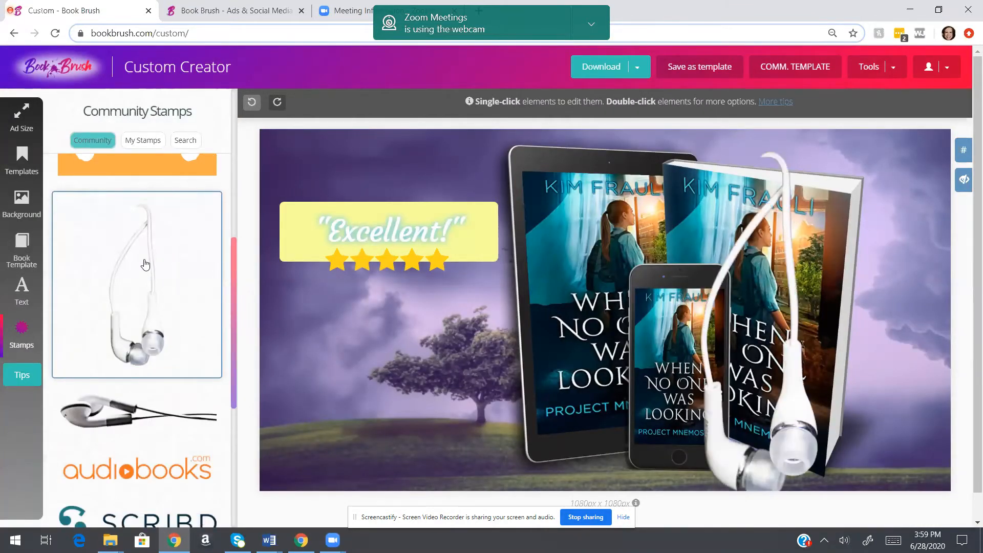
{"action": "left_click", "coordinate": [701, 339]}
{"action": "left_click_drag", "start_coordinate": [701, 339], "coordinate": [482, 322]}
{"action": "left_click_drag", "start_coordinate": [507, 364], "coordinate": [502, 332]}
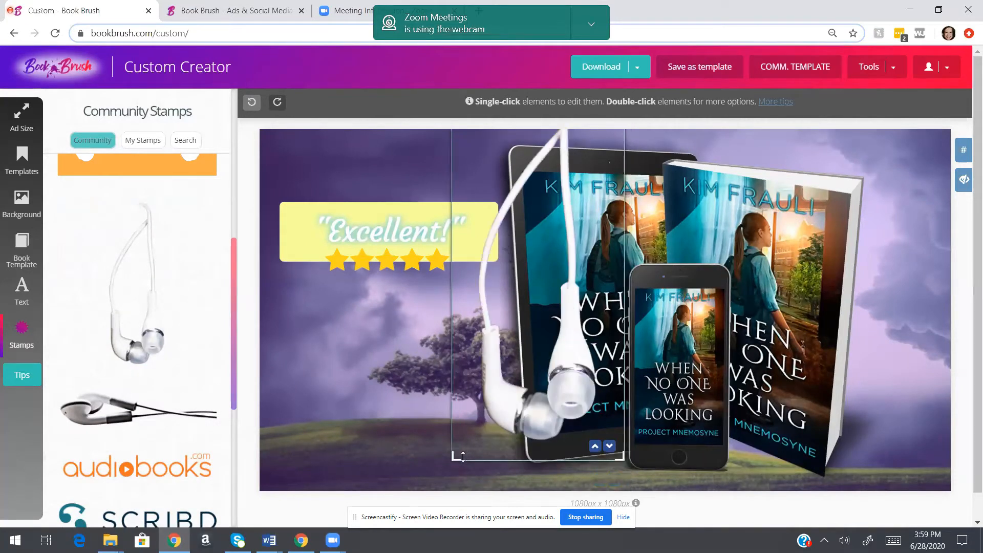
{"action": "left_click_drag", "start_coordinate": [462, 457], "coordinate": [512, 331]}
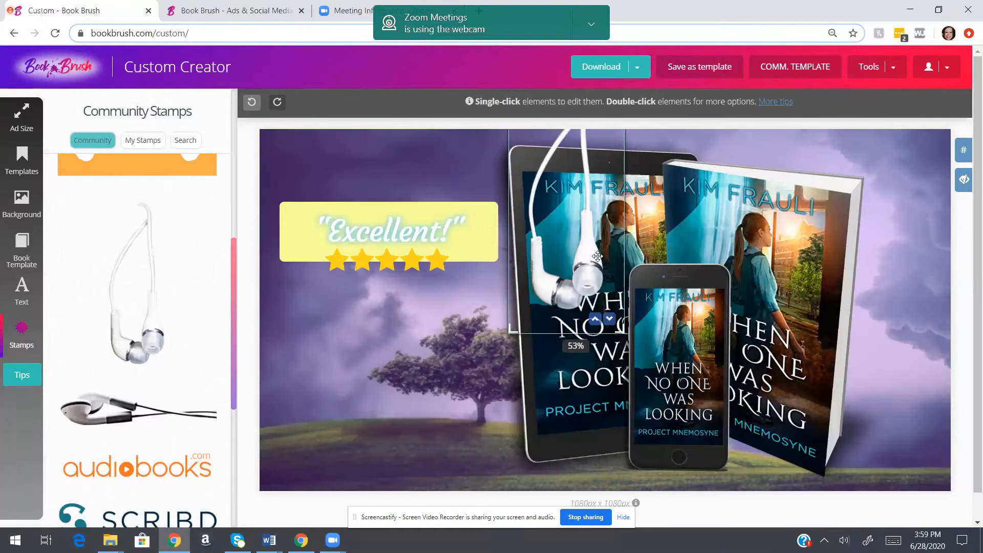
Move the earbuds stamp down to hang over the tablet's left edge and browse the remaining Audio stamps
{"action": "left_click_drag", "start_coordinate": [597, 256], "coordinate": [557, 306]}
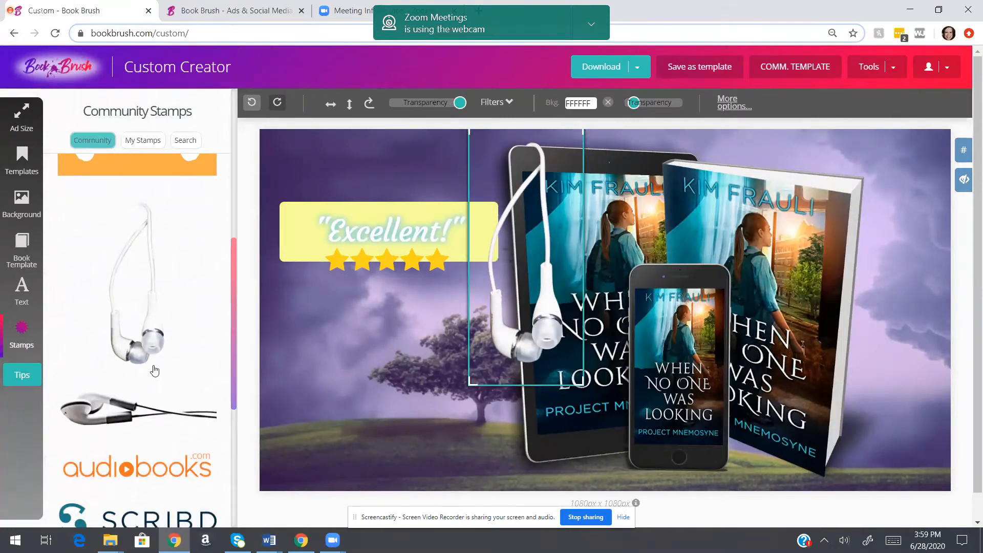
{"action": "scroll", "coordinate": [106, 386], "scroll_direction": "down", "scroll_amount": 5}
{"action": "scroll", "coordinate": [136, 351], "scroll_direction": "up", "scroll_amount": 12}
Browse the community stamps in the Book Shelf and Best Seller categories
{"action": "left_click", "coordinate": [180, 249]}
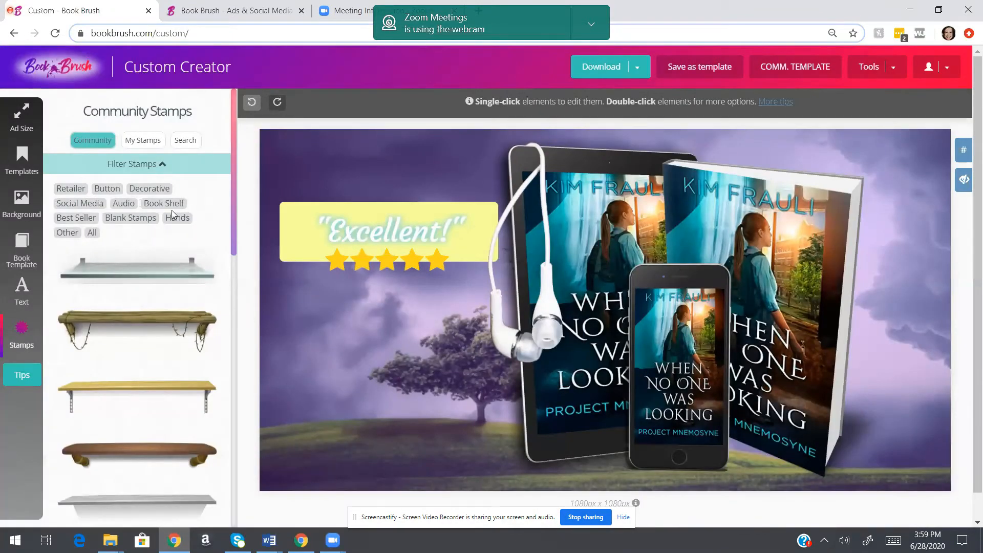
{"action": "scroll", "coordinate": [154, 324], "scroll_direction": "down", "scroll_amount": 15}
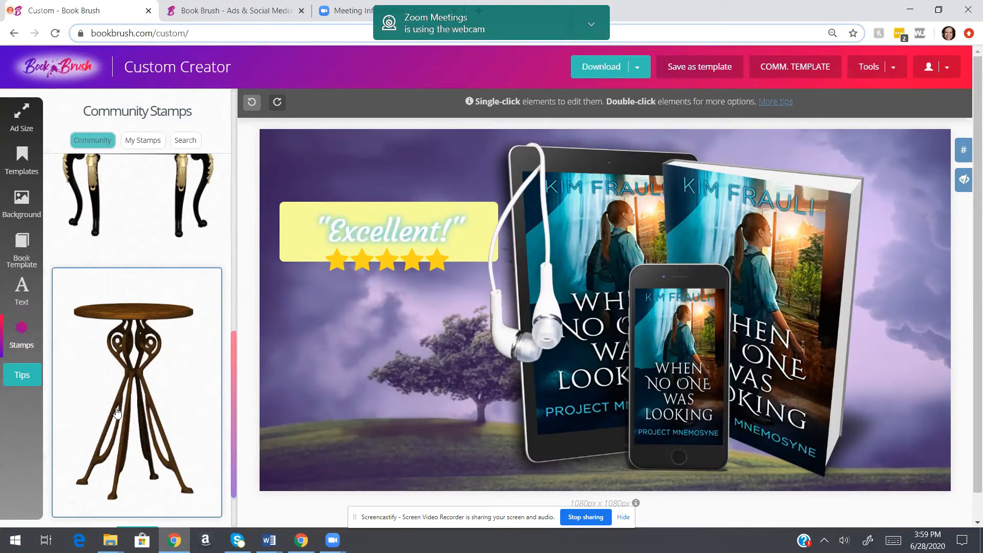
{"action": "scroll", "coordinate": [125, 404], "scroll_direction": "up", "scroll_amount": 10}
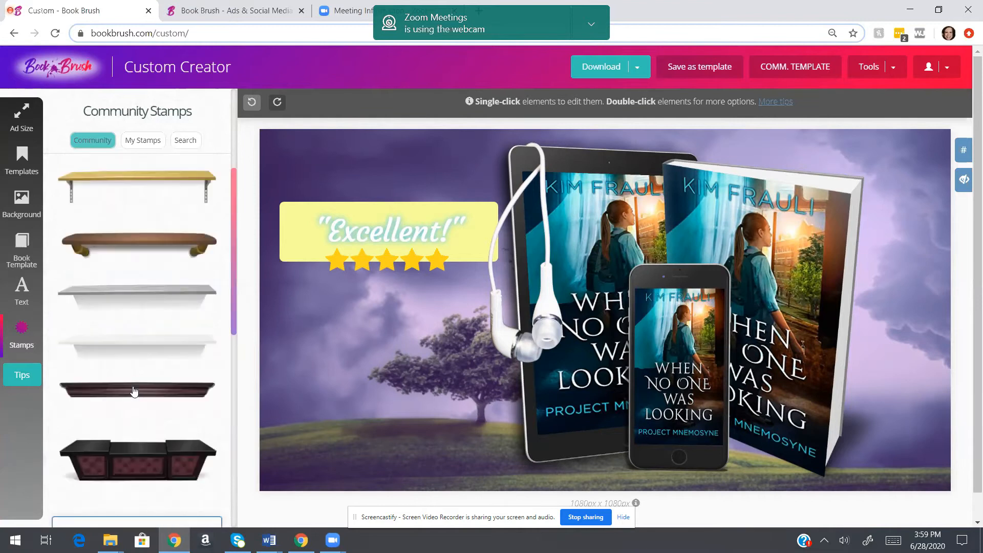
{"action": "scroll", "coordinate": [133, 391], "scroll_direction": "up", "scroll_amount": 2}
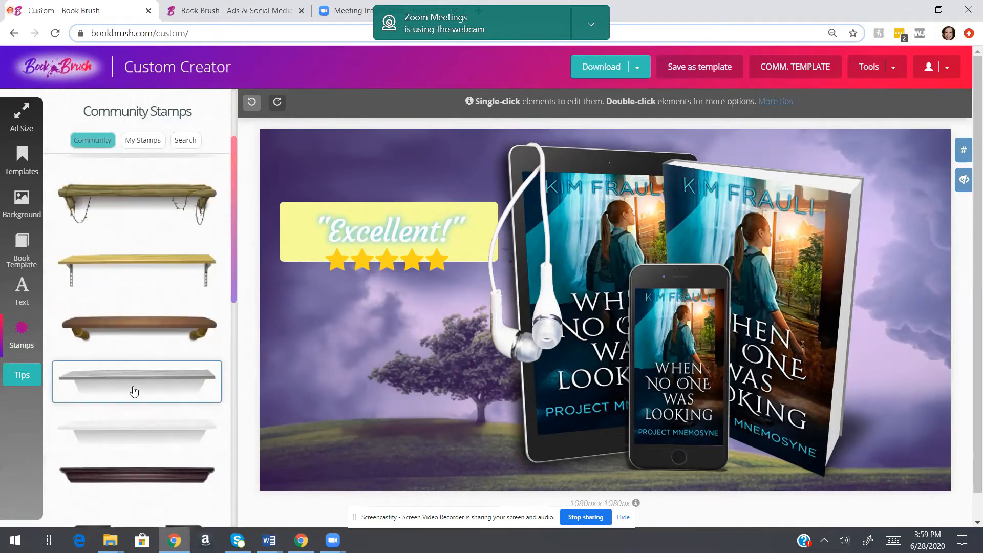
{"action": "scroll", "coordinate": [133, 359], "scroll_direction": "up", "scroll_amount": 3}
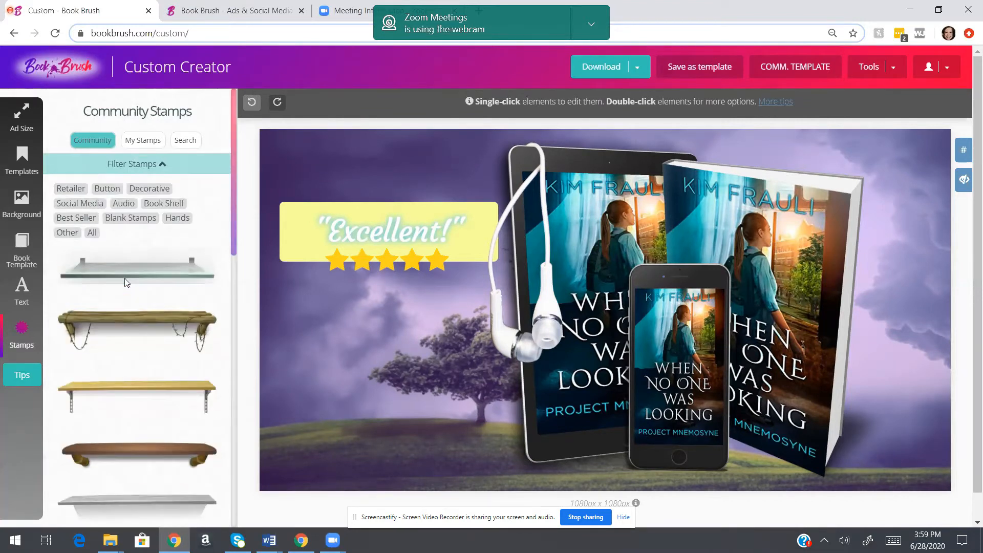
{"action": "left_click", "coordinate": [78, 219]}
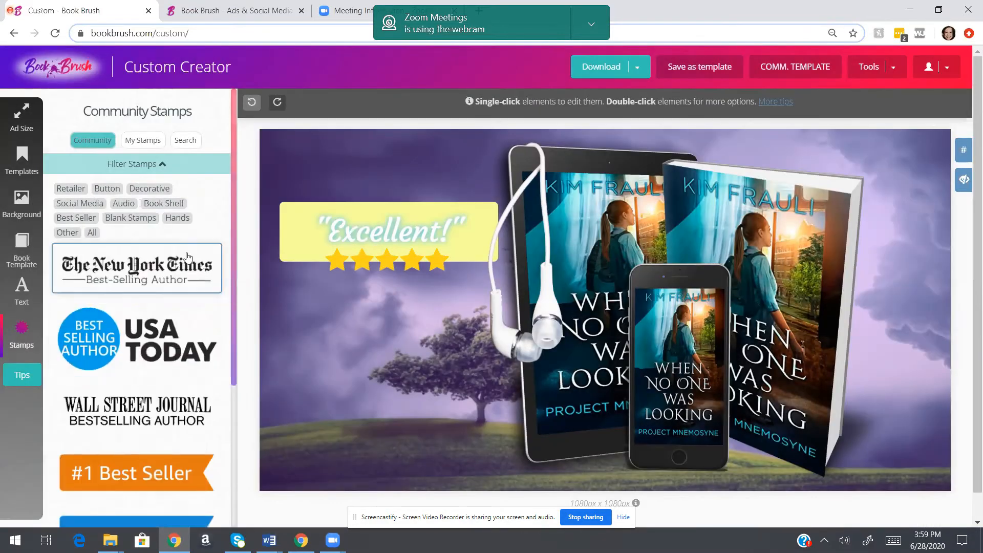
Add the dark blue circle stamp from the Blank Stamps category and place it below the star rating
{"action": "left_click", "coordinate": [137, 219]}
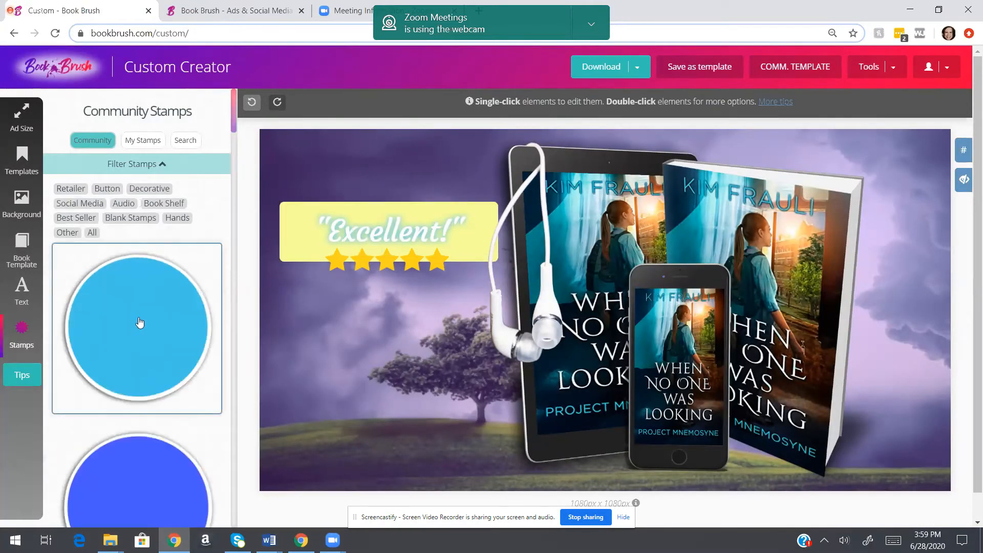
{"action": "scroll", "coordinate": [143, 314], "scroll_direction": "down", "scroll_amount": 5}
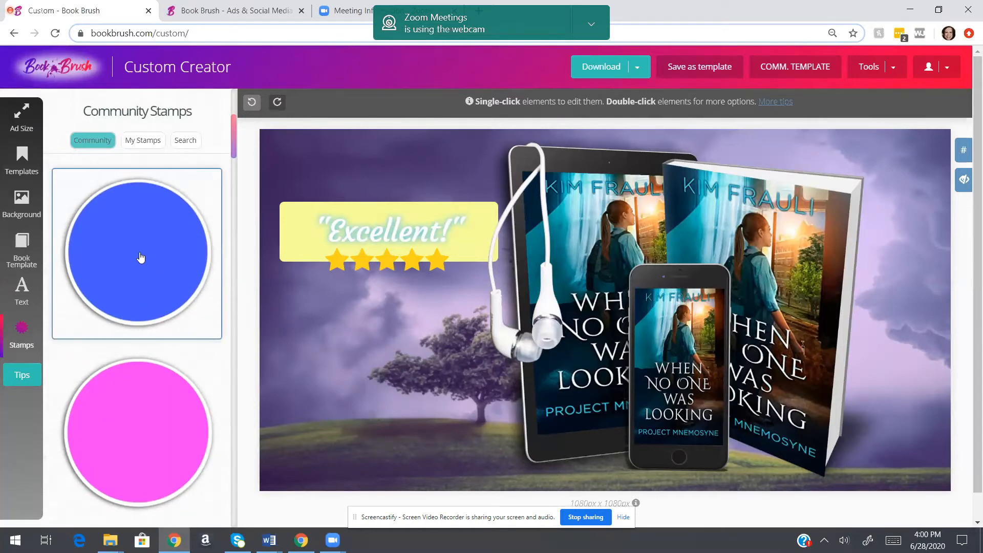
{"action": "left_click", "coordinate": [143, 256]}
{"action": "left_click_drag", "start_coordinate": [711, 223], "coordinate": [277, 420]}
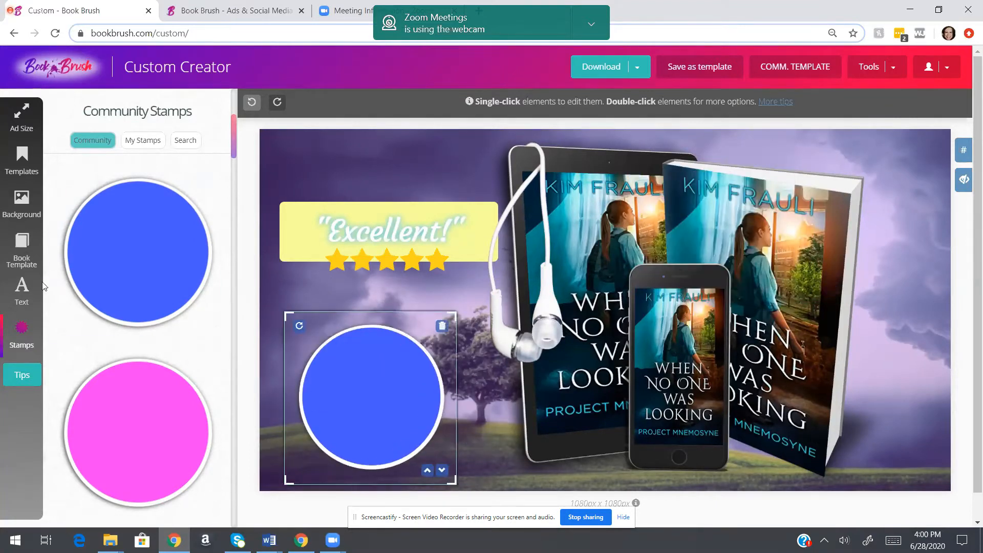
Add a new text box reading 99¢
{"action": "left_click", "coordinate": [27, 293]}
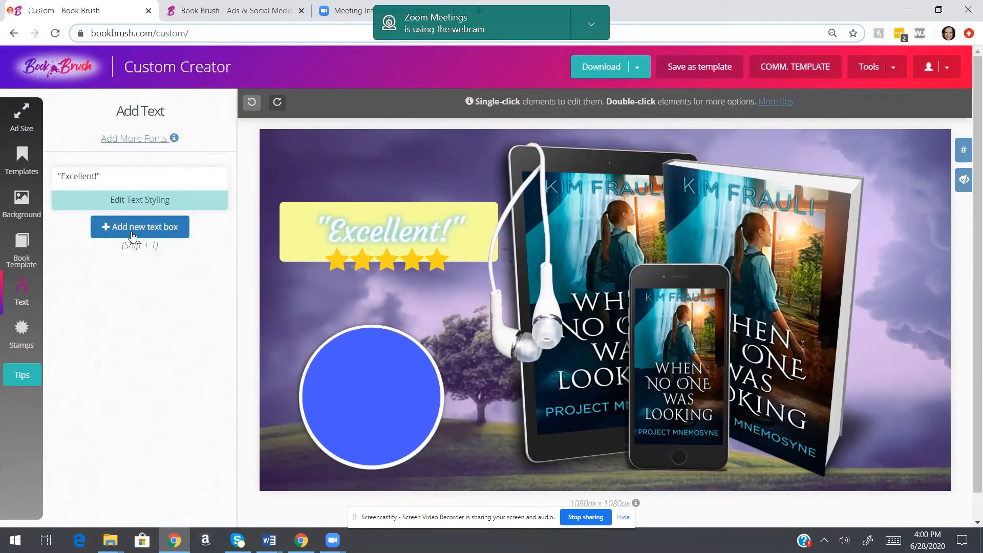
{"action": "left_click", "coordinate": [132, 229]}
{"action": "triple_click", "coordinate": [99, 223]}
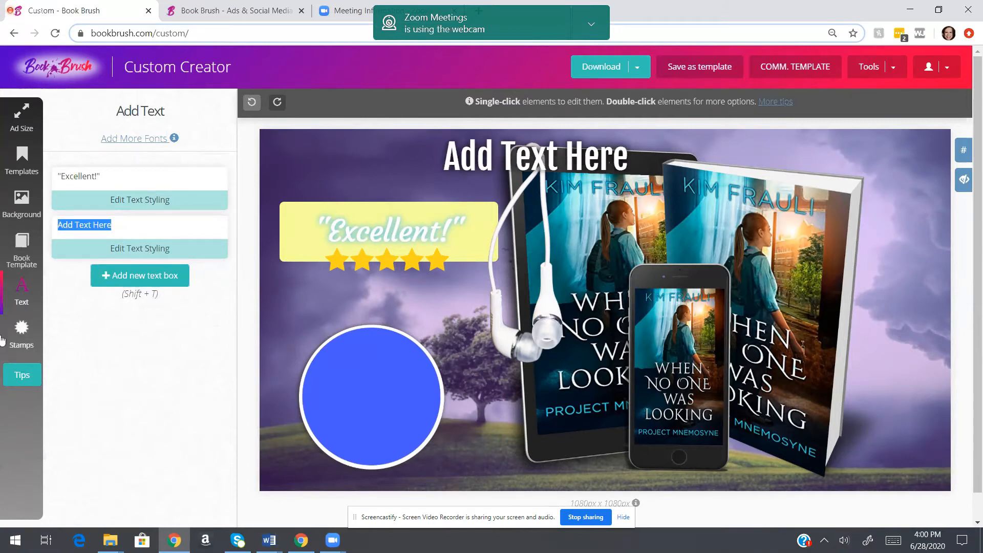
{"action": "type", "text": "99"}
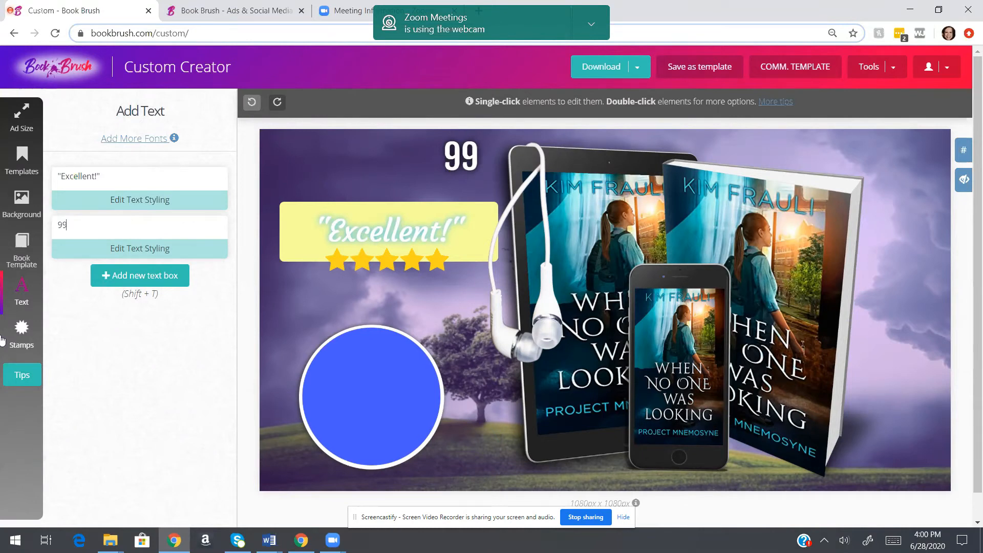
{"action": "type", "text": "¢"}
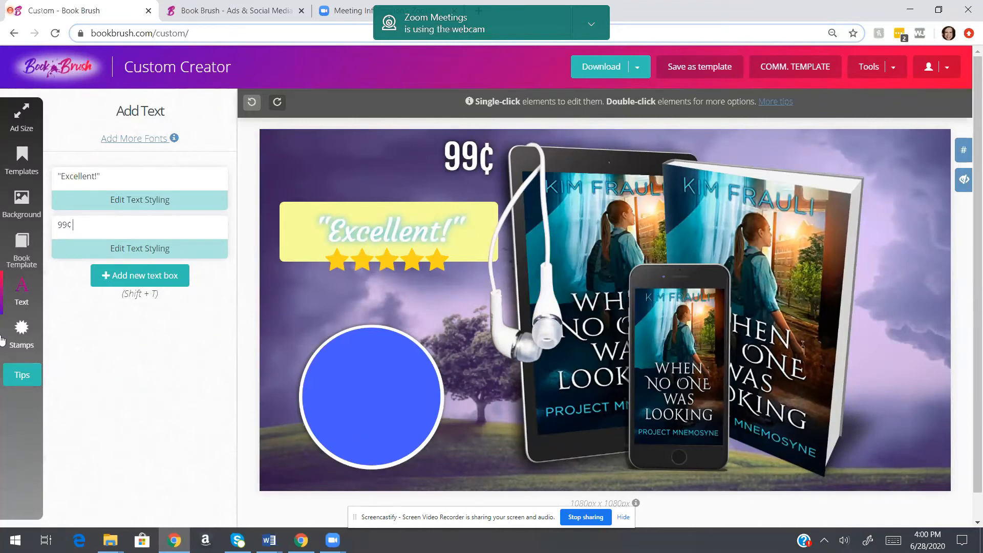
Place the 99¢ text in the middle of the blue circle and enlarge its font size to 106
{"action": "left_click", "coordinate": [475, 156]}
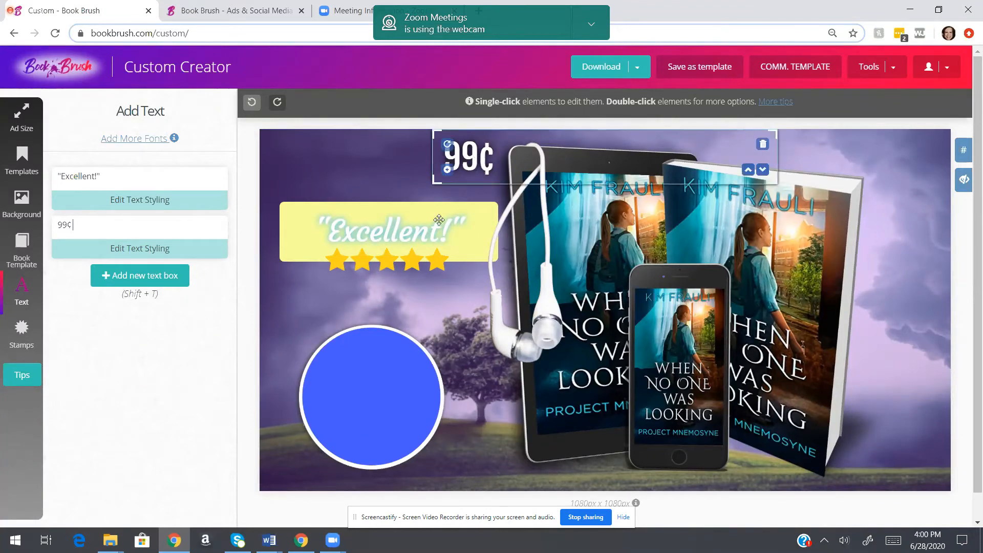
{"action": "left_click_drag", "start_coordinate": [475, 156], "coordinate": [396, 324]}
{"action": "left_click_drag", "start_coordinate": [379, 431], "coordinate": [379, 390]}
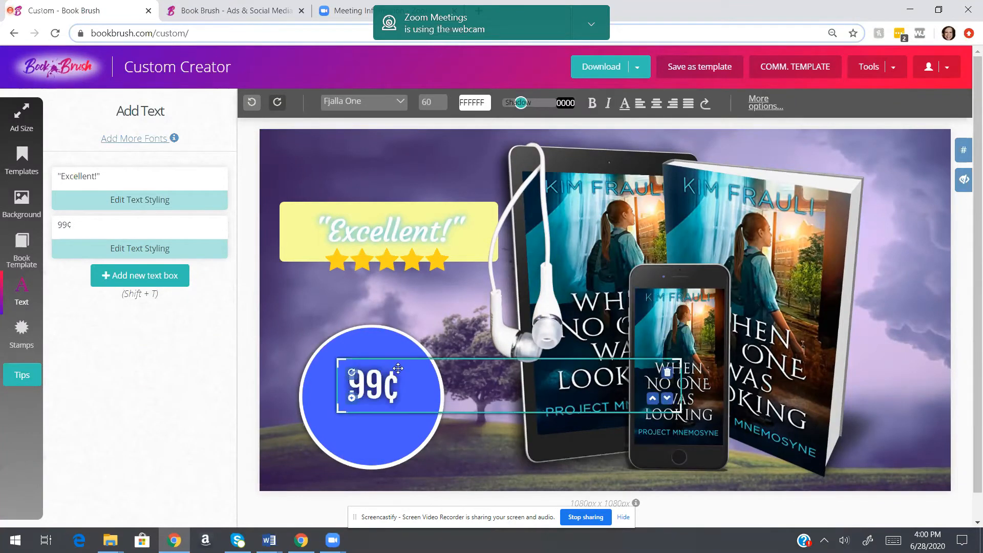
{"action": "left_click", "coordinate": [442, 99]}
{"action": "left_click", "coordinate": [442, 100]}
{"action": "left_click", "coordinate": [442, 100]}
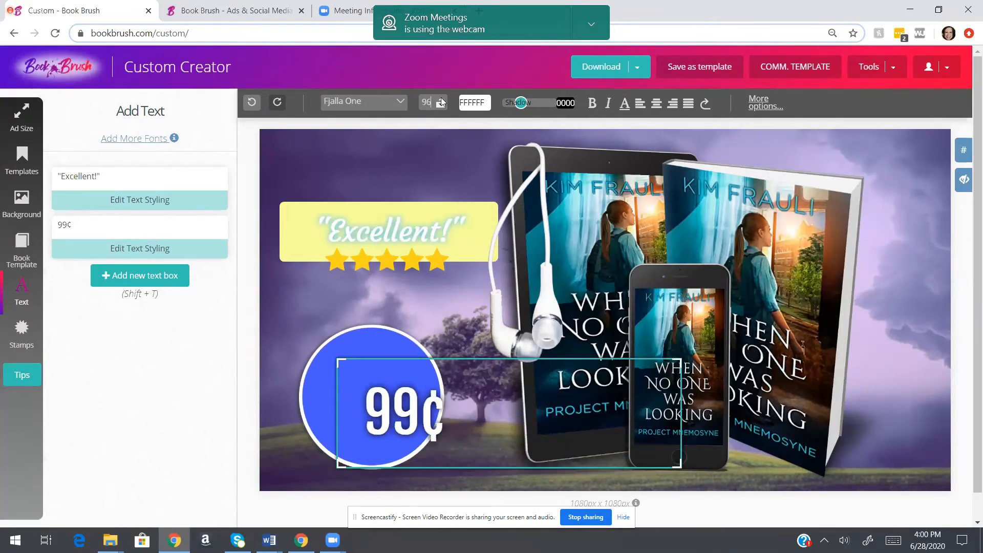
{"action": "left_click_drag", "start_coordinate": [410, 400], "coordinate": [379, 383]}
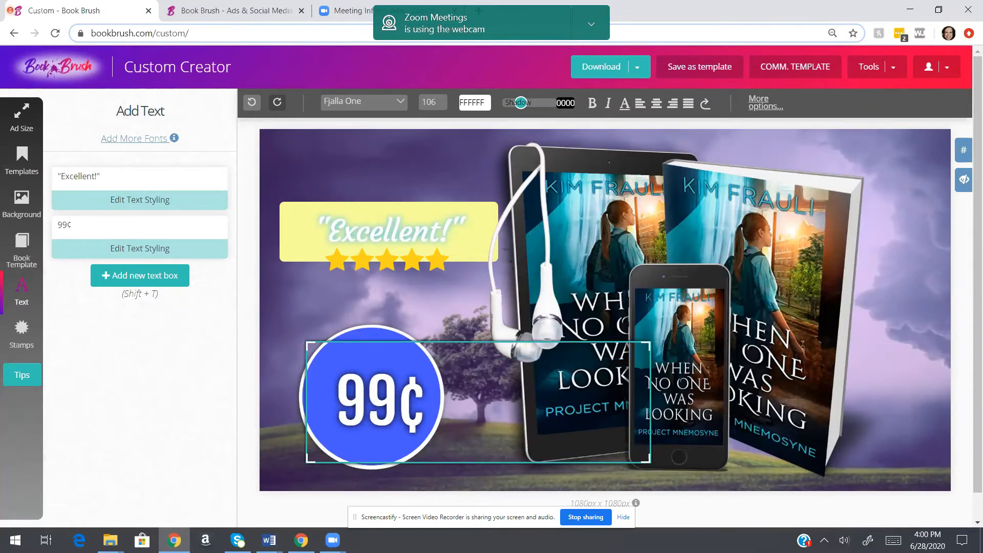
{"action": "left_click", "coordinate": [313, 522]}
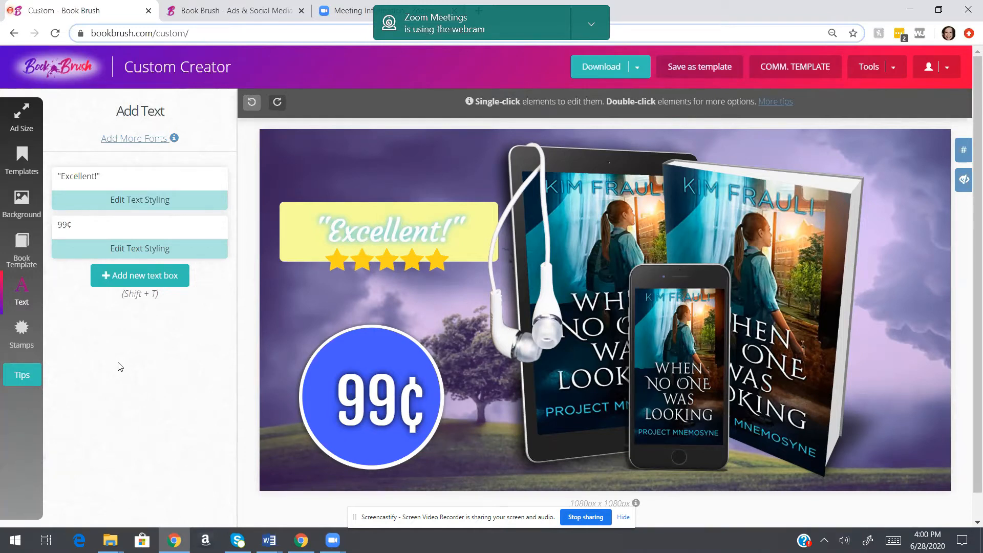
Try the page-curl blank stamp flipped horizontally in the ad's lower right corner, and delete it
{"action": "left_click", "coordinate": [21, 332]}
{"action": "scroll", "coordinate": [161, 282], "scroll_direction": "down", "scroll_amount": 20}
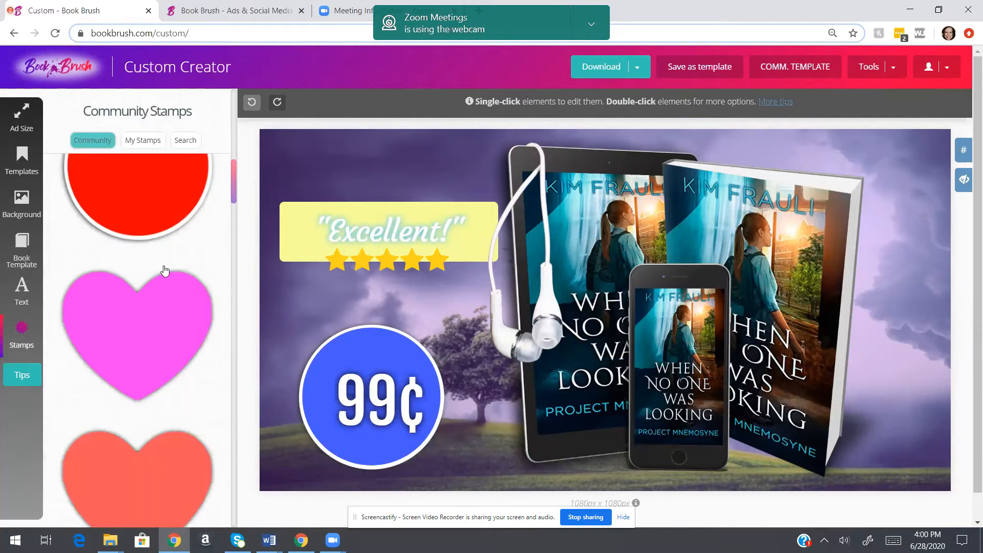
{"action": "scroll", "coordinate": [164, 270], "scroll_direction": "down", "scroll_amount": 15}
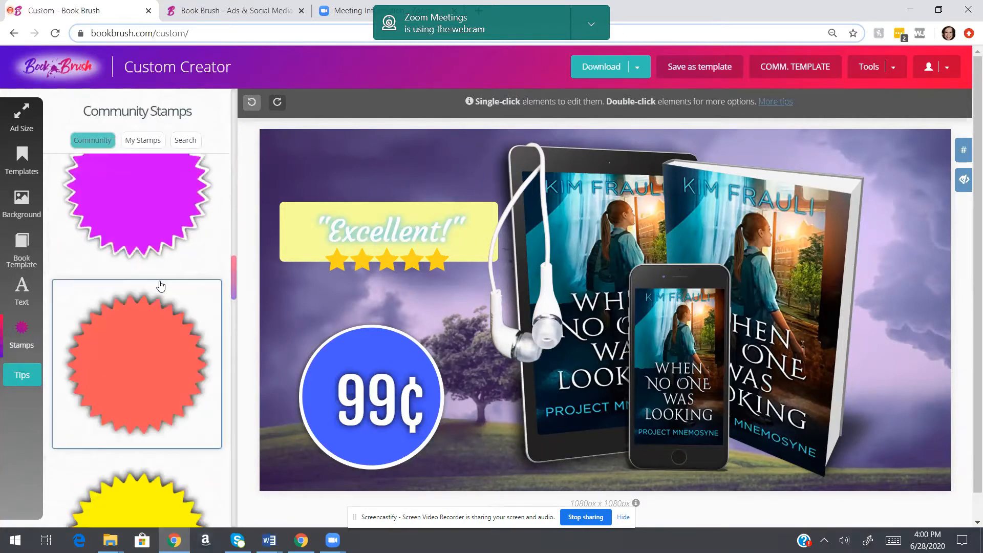
{"action": "scroll", "coordinate": [153, 286], "scroll_direction": "down", "scroll_amount": 3}
{"action": "scroll", "coordinate": [187, 308], "scroll_direction": "down", "scroll_amount": 3}
{"action": "scroll", "coordinate": [124, 280], "scroll_direction": "up", "scroll_amount": 3}
{"action": "left_click", "coordinate": [126, 279]}
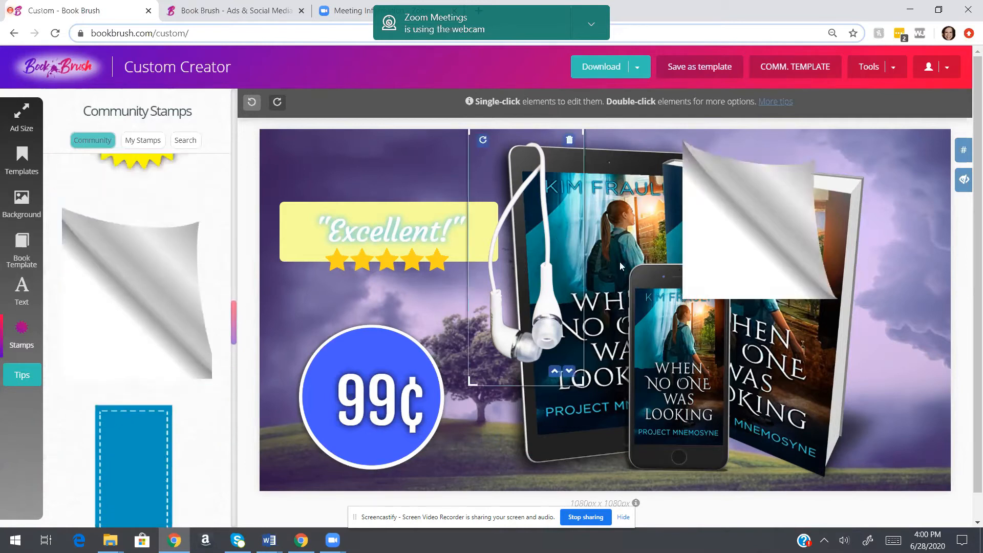
{"action": "left_click", "coordinate": [689, 241]}
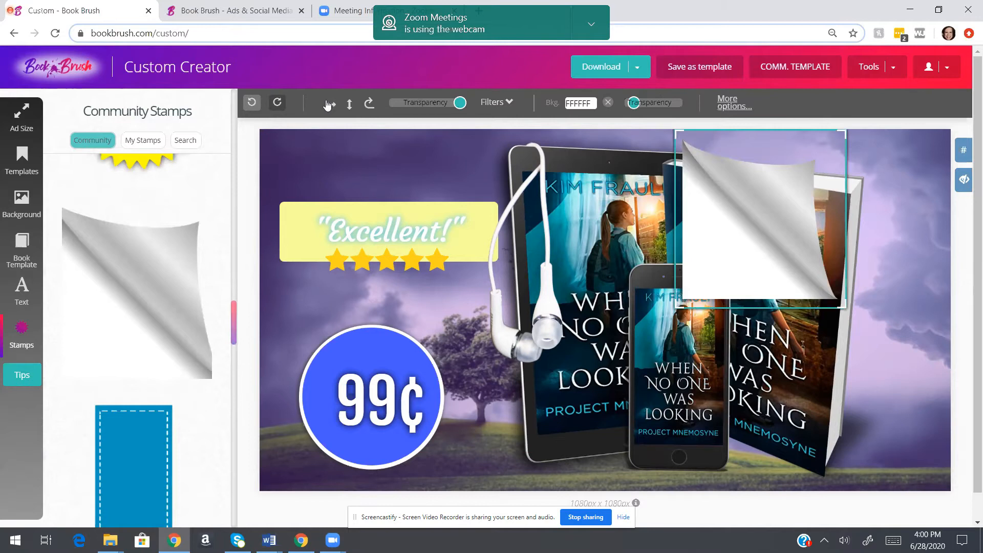
{"action": "left_click", "coordinate": [330, 104]}
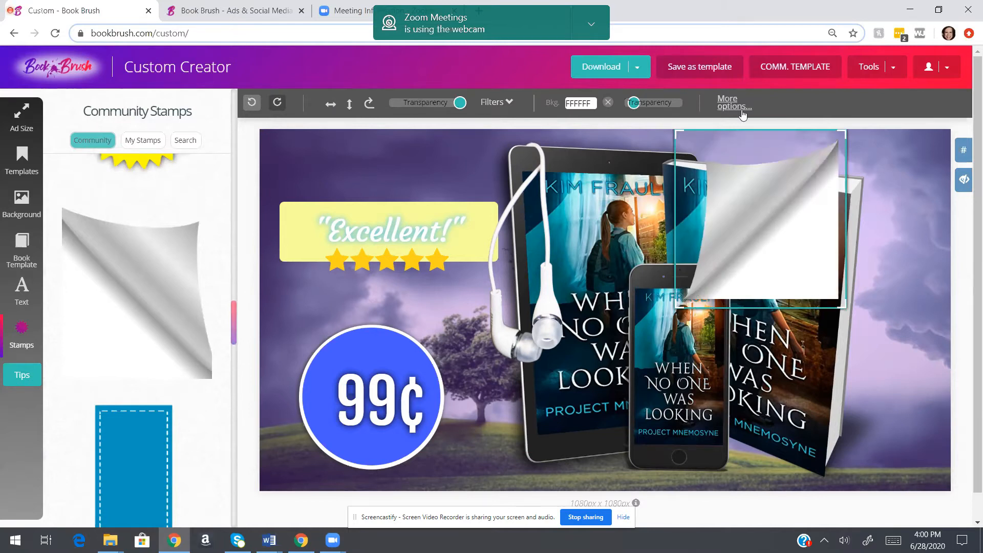
{"action": "left_click_drag", "start_coordinate": [791, 260], "coordinate": [900, 446]}
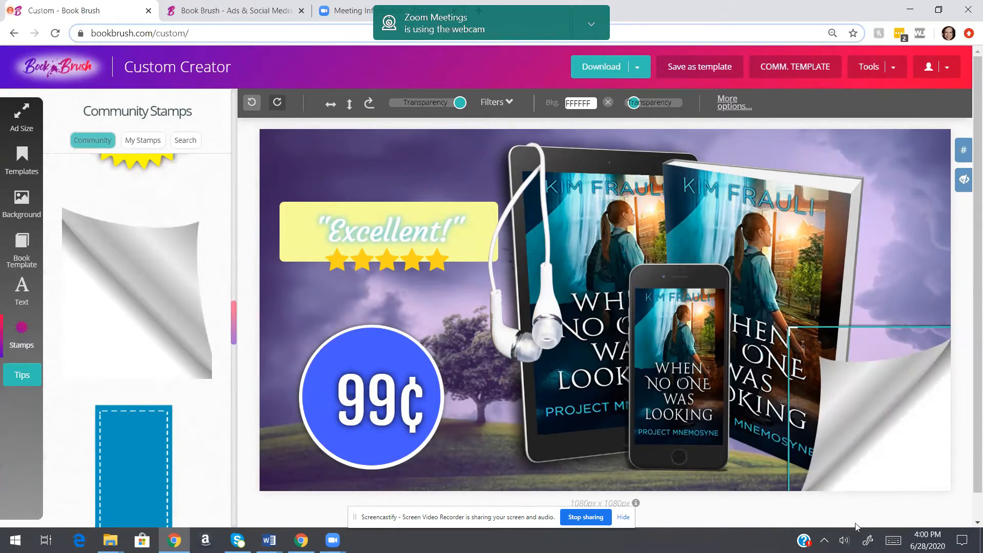
{"action": "left_click", "coordinate": [947, 345]}
Browse the remaining stamps in the Blank Stamps category
{"action": "scroll", "coordinate": [132, 401], "scroll_direction": "down", "scroll_amount": 15}
{"action": "scroll", "coordinate": [135, 402], "scroll_direction": "down", "scroll_amount": 10}
{"action": "scroll", "coordinate": [146, 393], "scroll_direction": "down", "scroll_amount": 6}
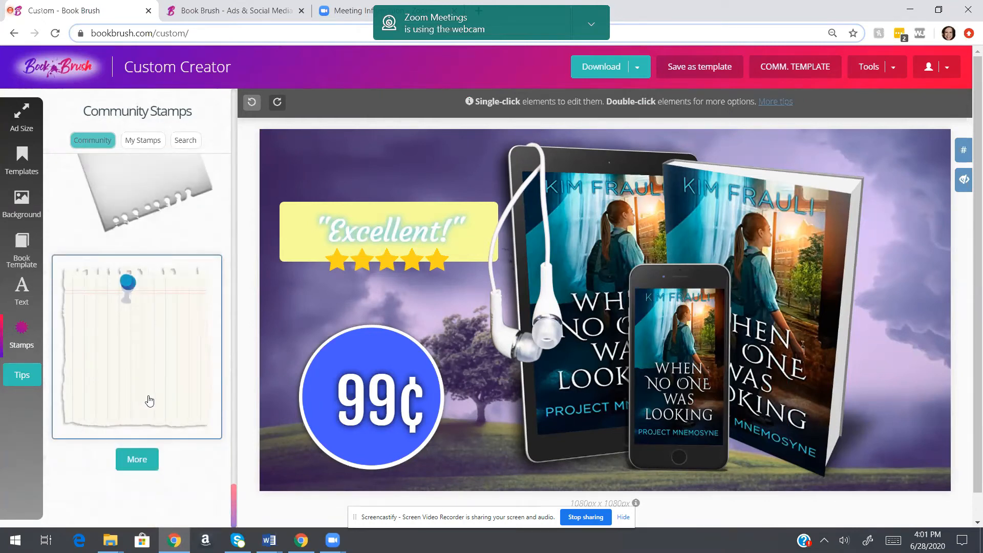
{"action": "scroll", "coordinate": [164, 383], "scroll_direction": "up", "scroll_amount": 5}
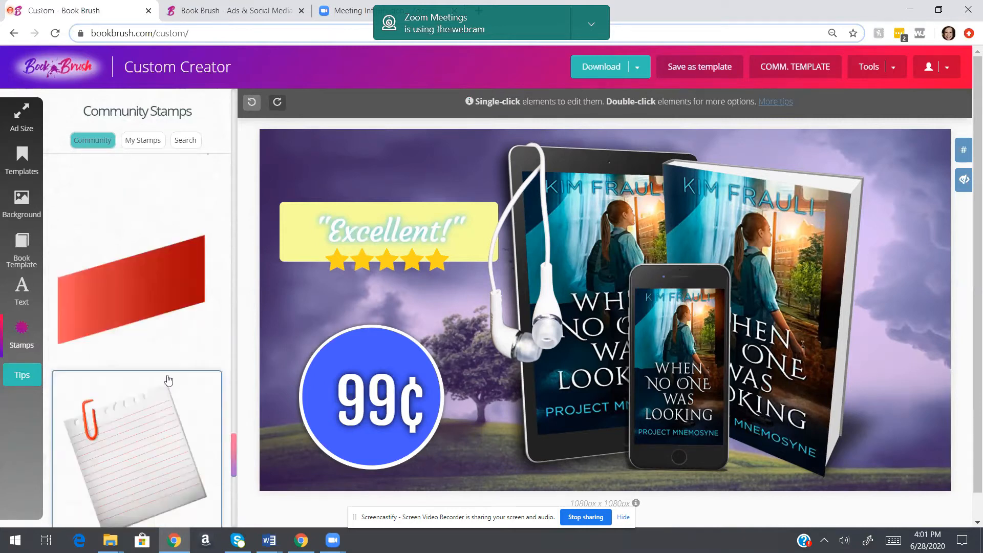
{"action": "scroll", "coordinate": [168, 379], "scroll_direction": "up", "scroll_amount": 8}
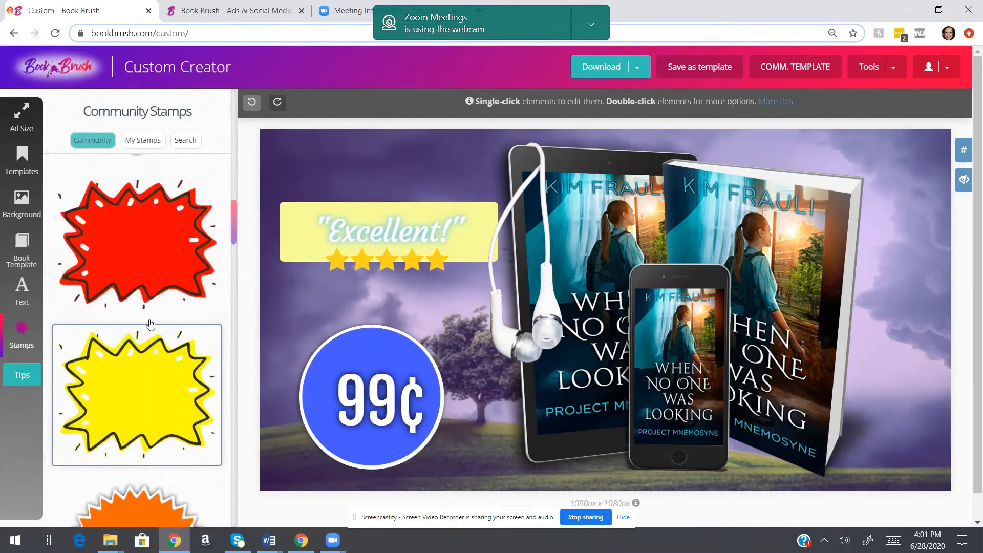
{"action": "scroll", "coordinate": [150, 323], "scroll_direction": "up", "scroll_amount": 6}
Browse the community stamps in the Hands category
{"action": "left_click", "coordinate": [179, 218]}
{"action": "scroll", "coordinate": [205, 276], "scroll_direction": "down", "scroll_amount": 3}
{"action": "scroll", "coordinate": [212, 280], "scroll_direction": "down", "scroll_amount": 5}
{"action": "scroll", "coordinate": [200, 272], "scroll_direction": "up", "scroll_amount": 10}
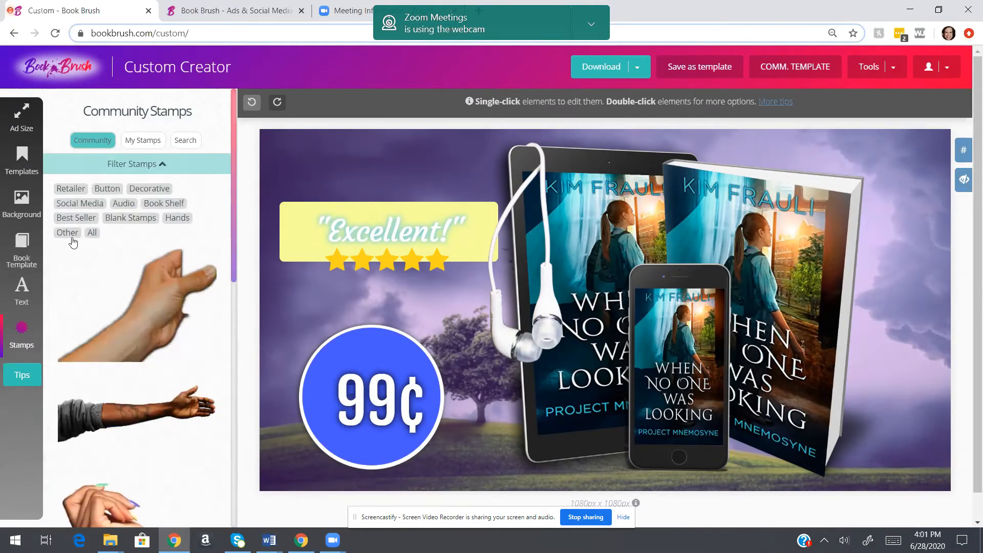
Browse the community stamps in the Other category, including the gift card designs
{"action": "left_click", "coordinate": [119, 253]}
{"action": "scroll", "coordinate": [160, 274], "scroll_direction": "down", "scroll_amount": 5}
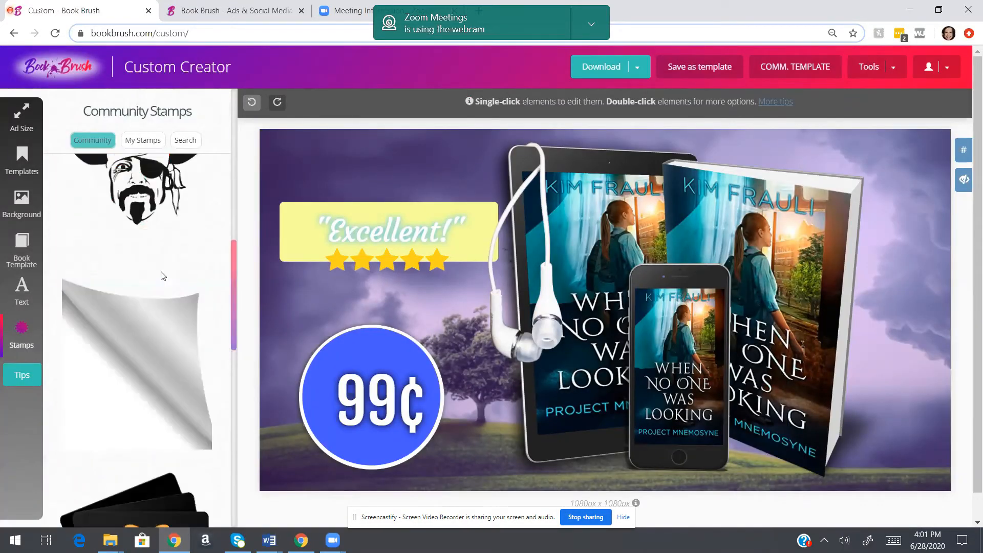
{"action": "scroll", "coordinate": [172, 279], "scroll_direction": "down", "scroll_amount": 6}
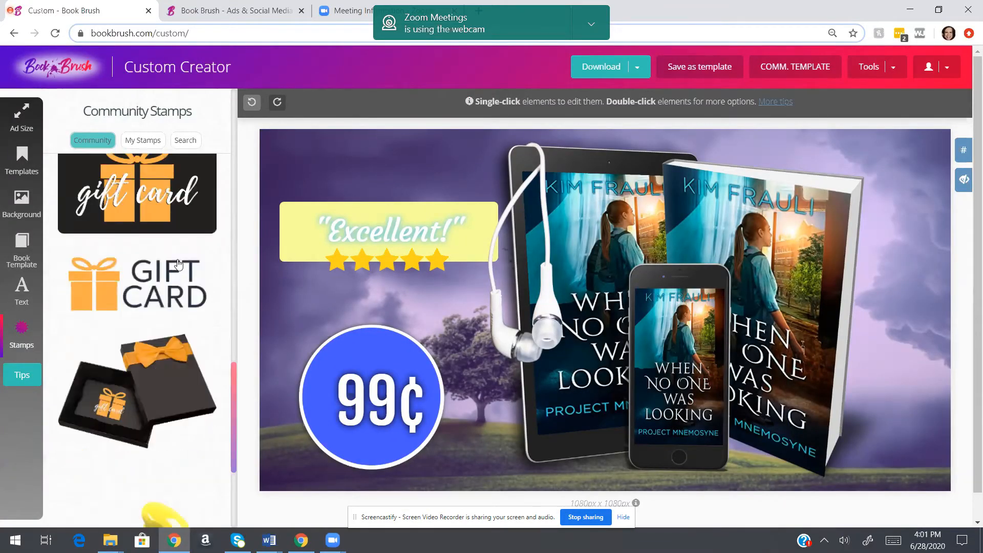
{"action": "scroll", "coordinate": [142, 244], "scroll_direction": "up", "scroll_amount": 1}
{"action": "scroll", "coordinate": [184, 272], "scroll_direction": "up", "scroll_amount": 4}
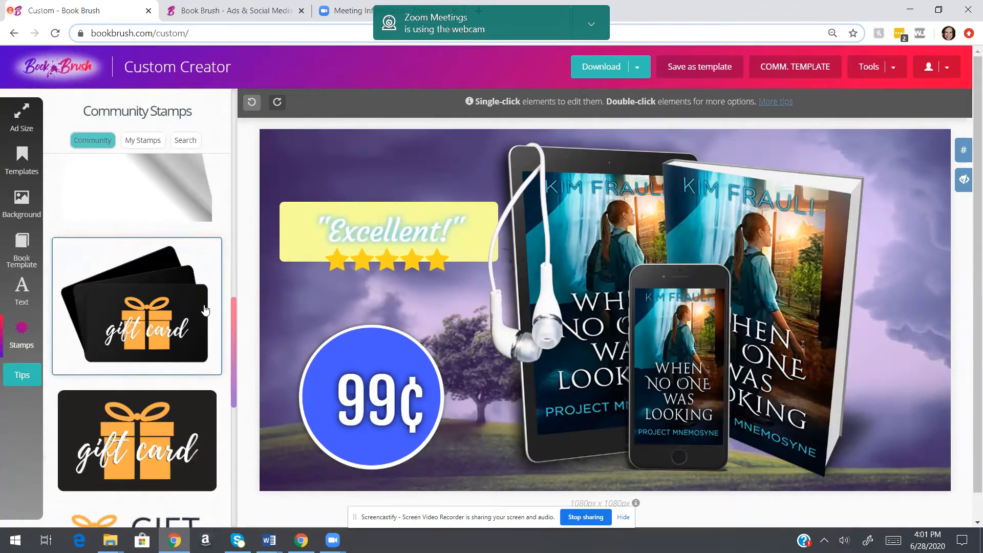
{"action": "scroll", "coordinate": [180, 267], "scroll_direction": "up", "scroll_amount": 5}
{"action": "scroll", "coordinate": [180, 267], "scroll_direction": "up", "scroll_amount": 10}
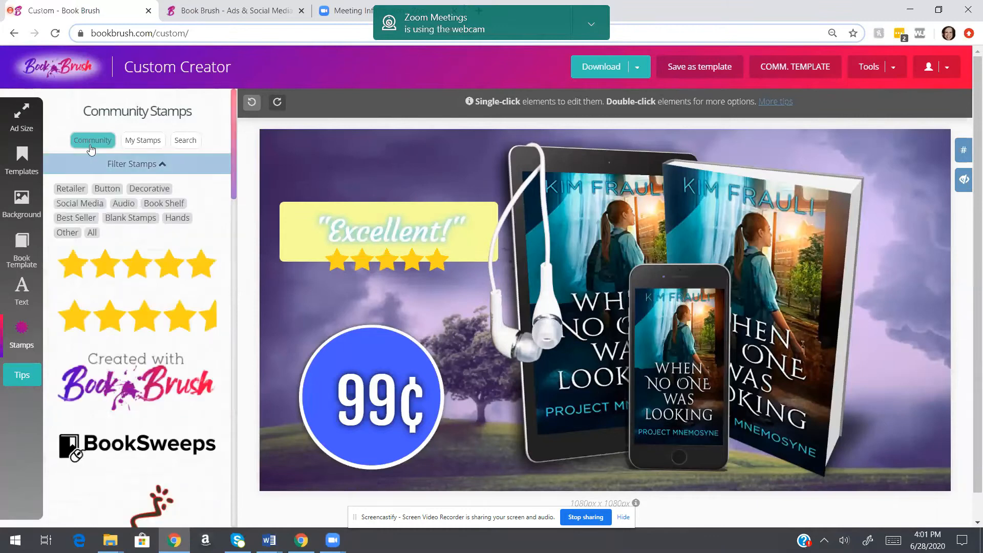
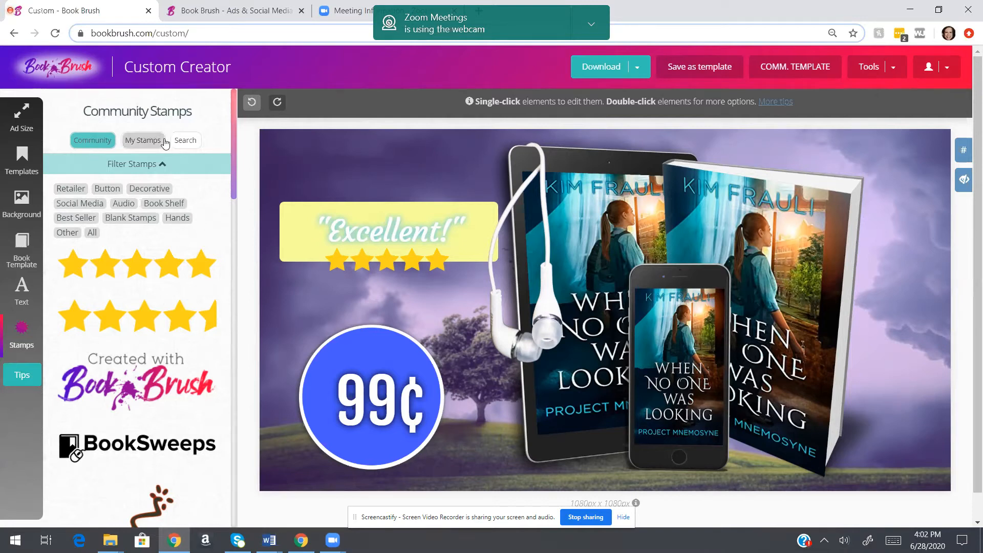
View the account's own uploaded stamps and open the stamp search
{"action": "left_click", "coordinate": [145, 143]}
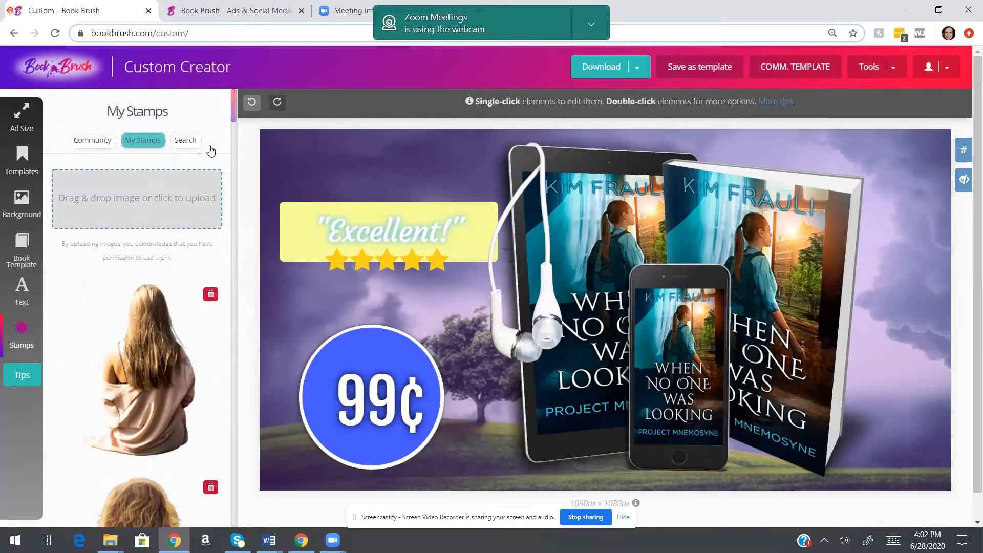
{"action": "left_click", "coordinate": [187, 141]}
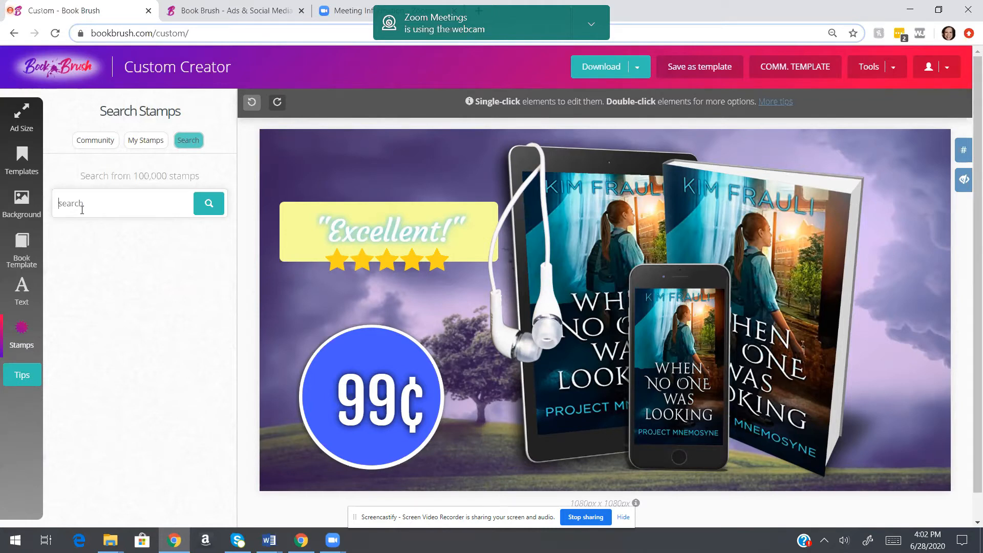
Search the stamps for "planet", add the pale grey moon and place it over the blue price circle
{"action": "type", "text": "planet"}
{"action": "left_click", "coordinate": [207, 205]}
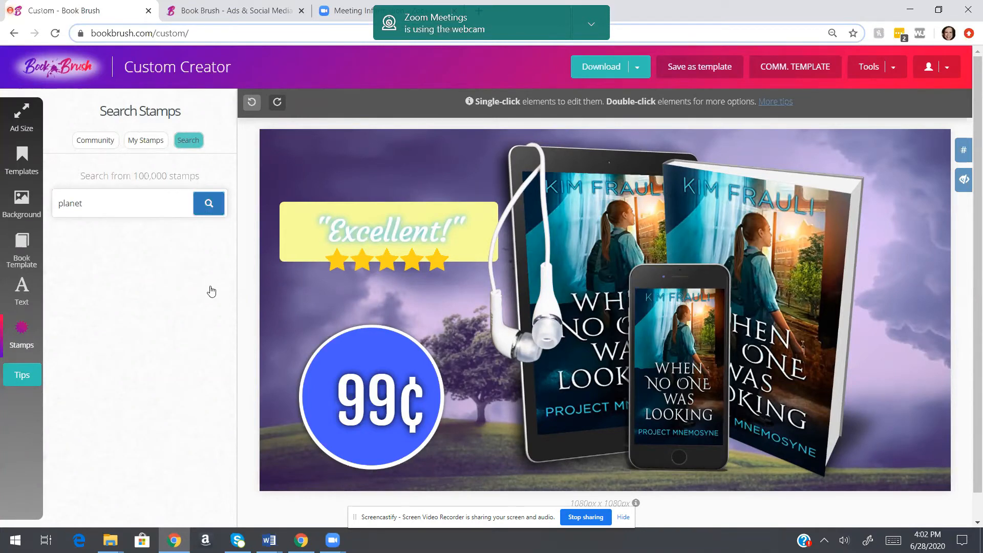
{"action": "scroll", "coordinate": [143, 330], "scroll_direction": "down", "scroll_amount": 9}
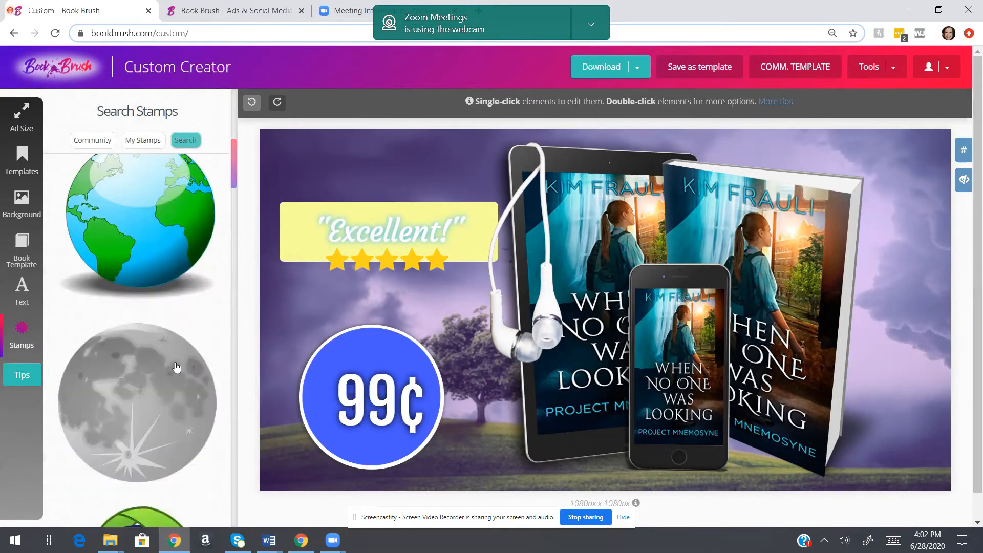
{"action": "scroll", "coordinate": [176, 367], "scroll_direction": "down", "scroll_amount": 2}
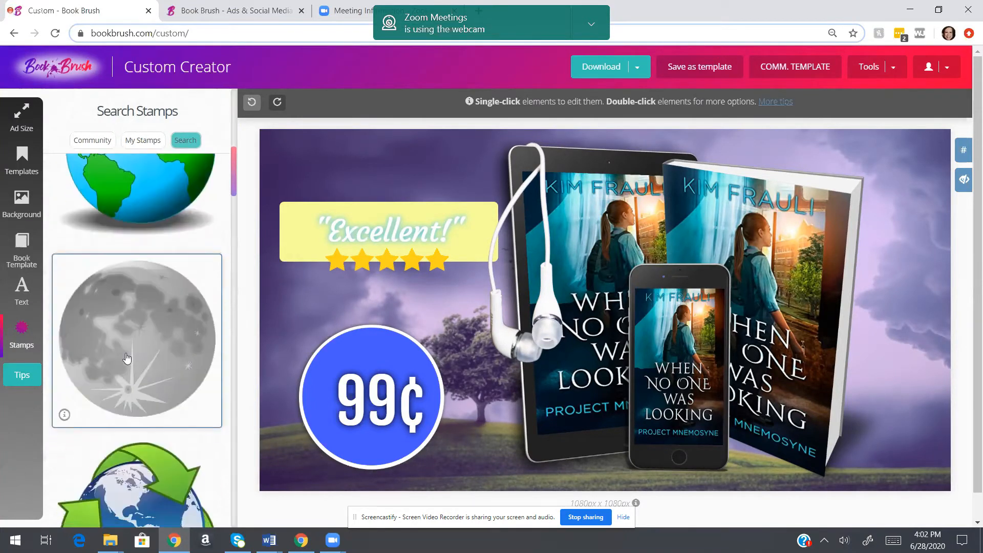
{"action": "left_click", "coordinate": [124, 312]}
{"action": "left_click_drag", "start_coordinate": [738, 220], "coordinate": [378, 386]}
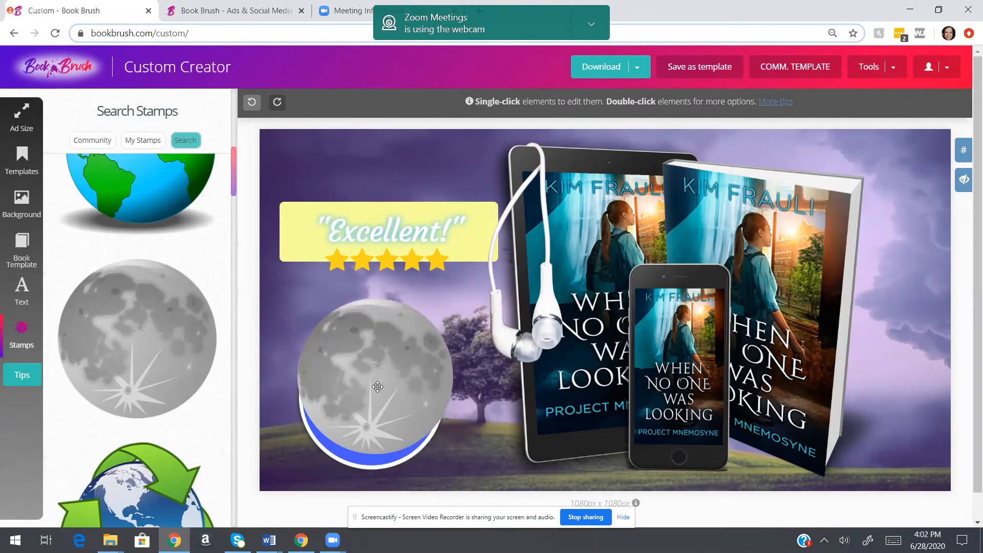
Send the moon stamp behind the 99¢ text and align it so it covers the blue circle
{"action": "left_click", "coordinate": [377, 387]}
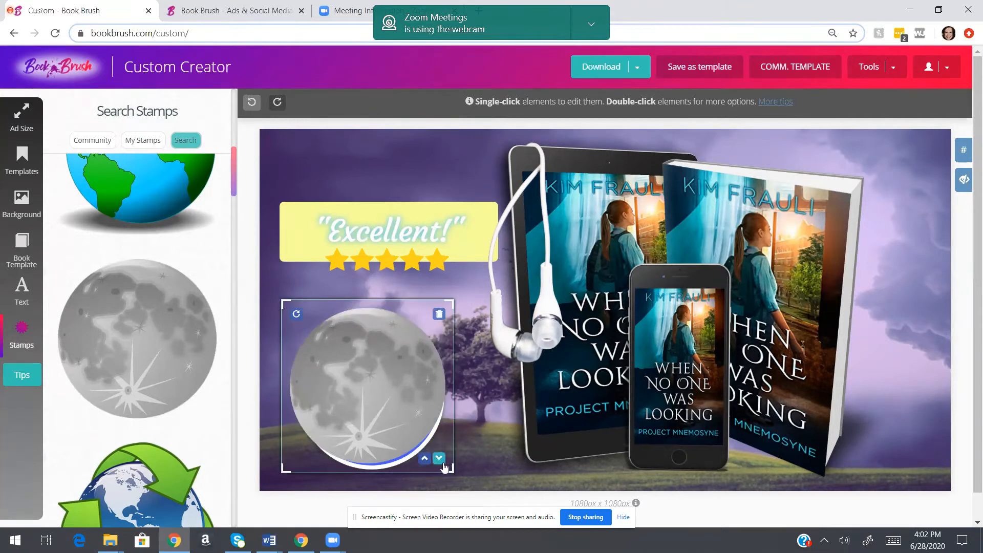
{"action": "left_click", "coordinate": [439, 459]}
{"action": "left_click_drag", "start_coordinate": [375, 335], "coordinate": [382, 347]}
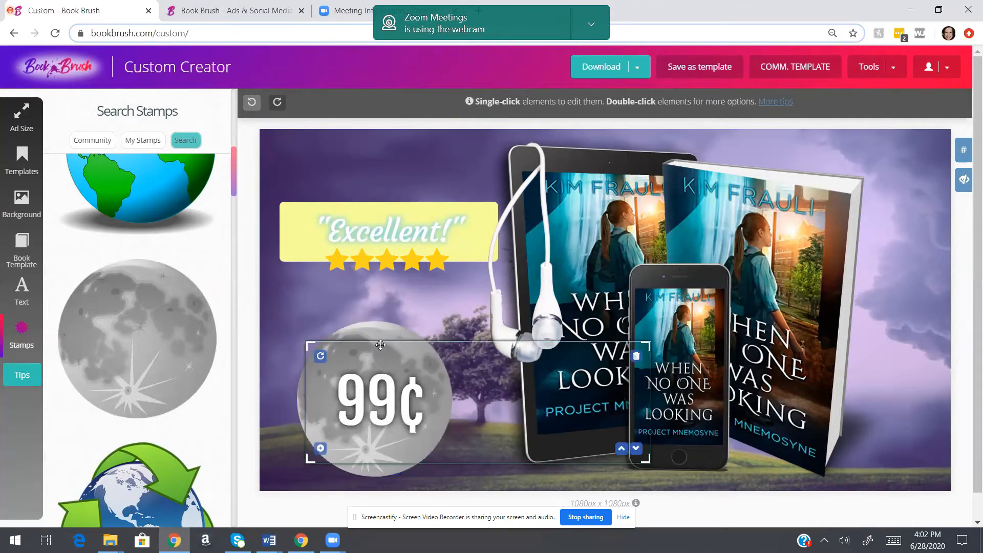
{"action": "left_click", "coordinate": [407, 399]}
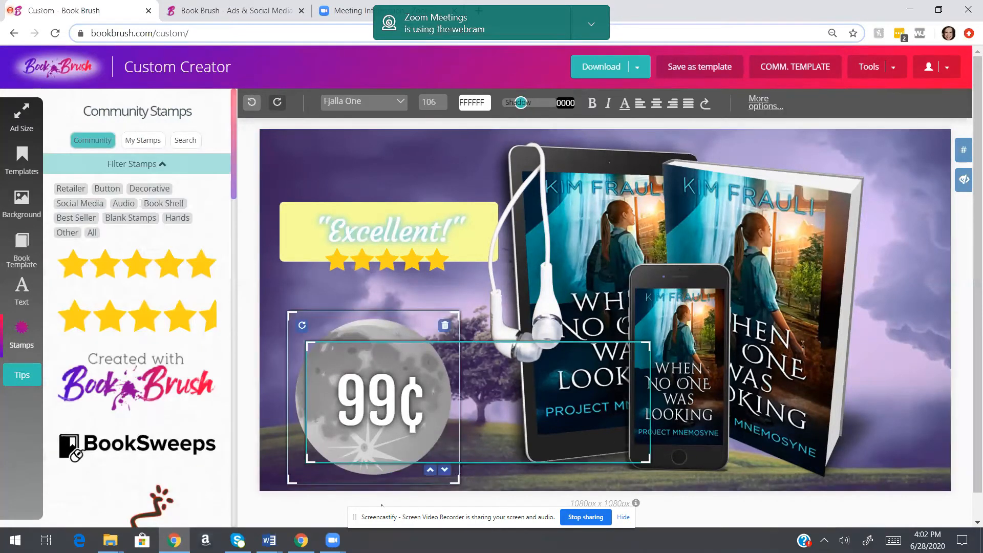
{"action": "left_click", "coordinate": [373, 531]}
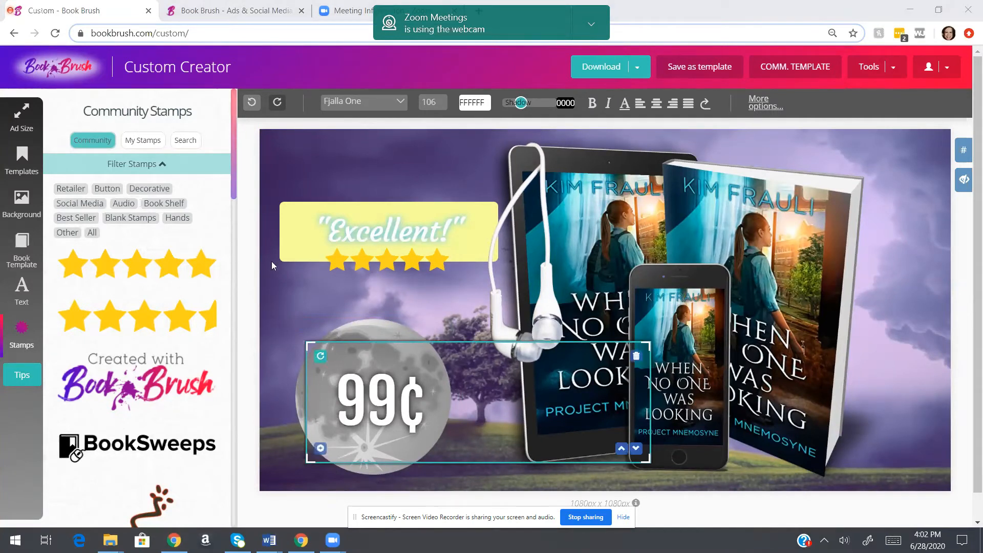
Look through the other planet stamps in the search results
{"action": "left_click", "coordinate": [185, 140]}
{"action": "scroll", "coordinate": [177, 338], "scroll_direction": "down", "scroll_amount": 5}
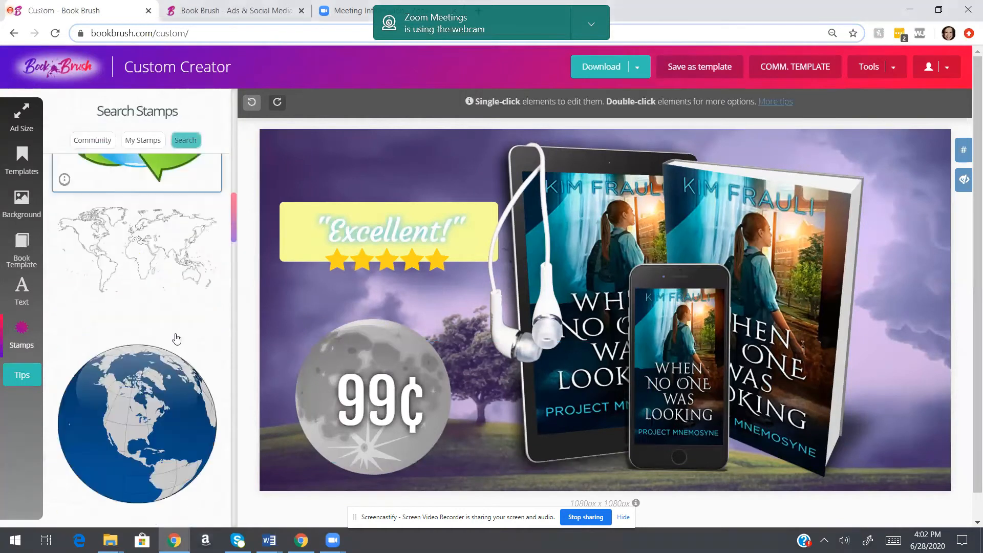
{"action": "scroll", "coordinate": [177, 338], "scroll_direction": "down", "scroll_amount": 5}
{"action": "scroll", "coordinate": [187, 328], "scroll_direction": "up", "scroll_amount": 7}
{"action": "scroll", "coordinate": [187, 328], "scroll_direction": "up", "scroll_amount": 5}
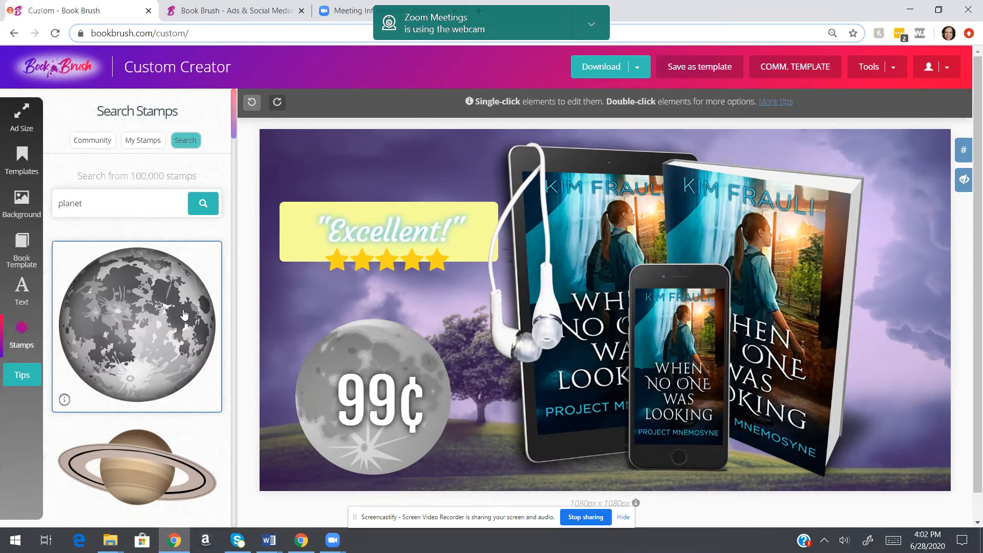
{"action": "left_click", "coordinate": [306, 330]}
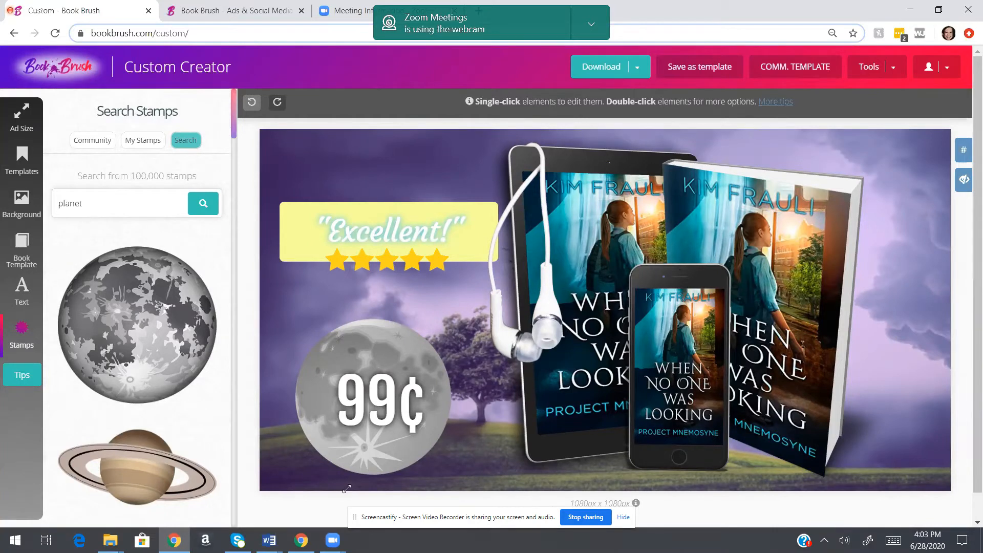
{"action": "left_click", "coordinate": [364, 269]}
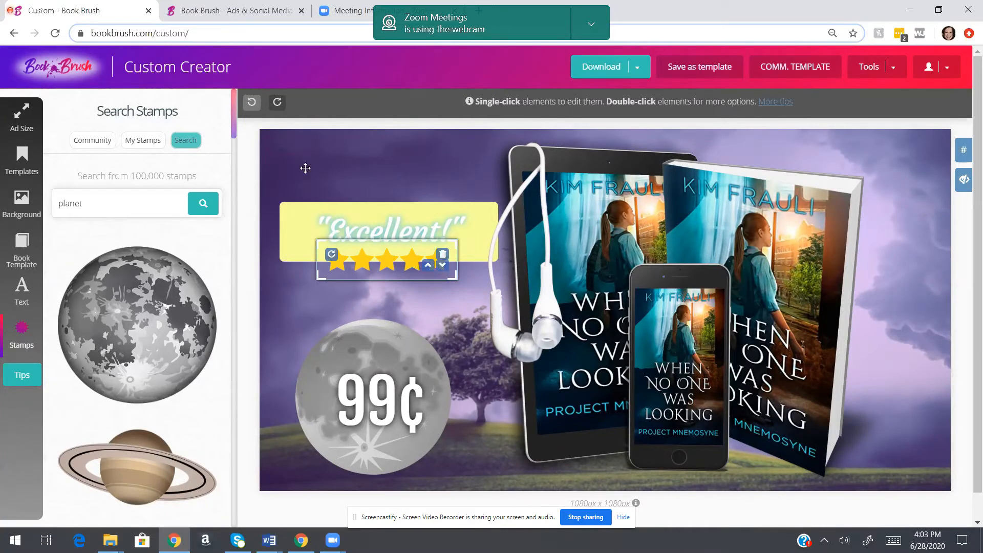
{"action": "left_click", "coordinate": [305, 168]}
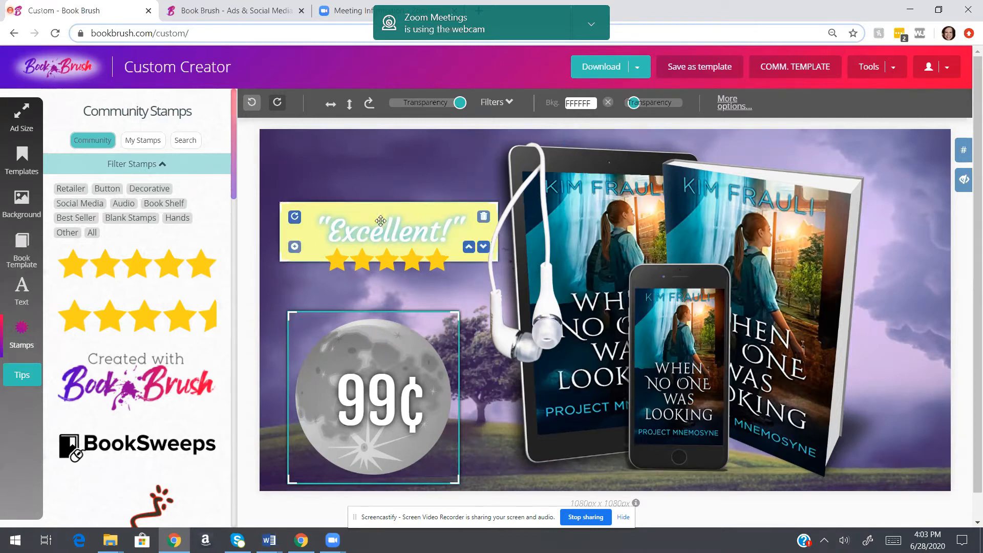
Select the moon stamp behind the 99¢ text and try three different colour filters on it
{"action": "left_click", "coordinate": [360, 348]}
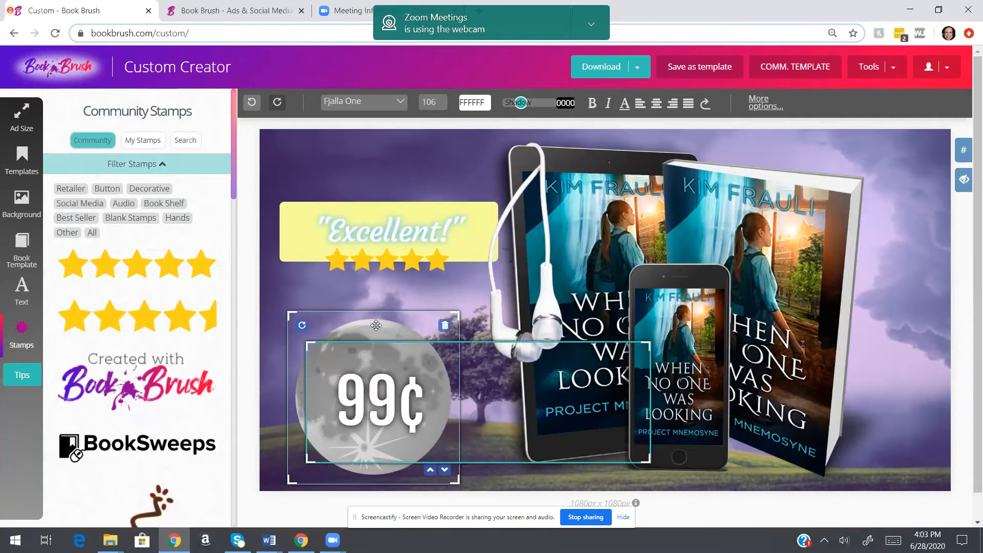
{"action": "left_click", "coordinate": [375, 323]}
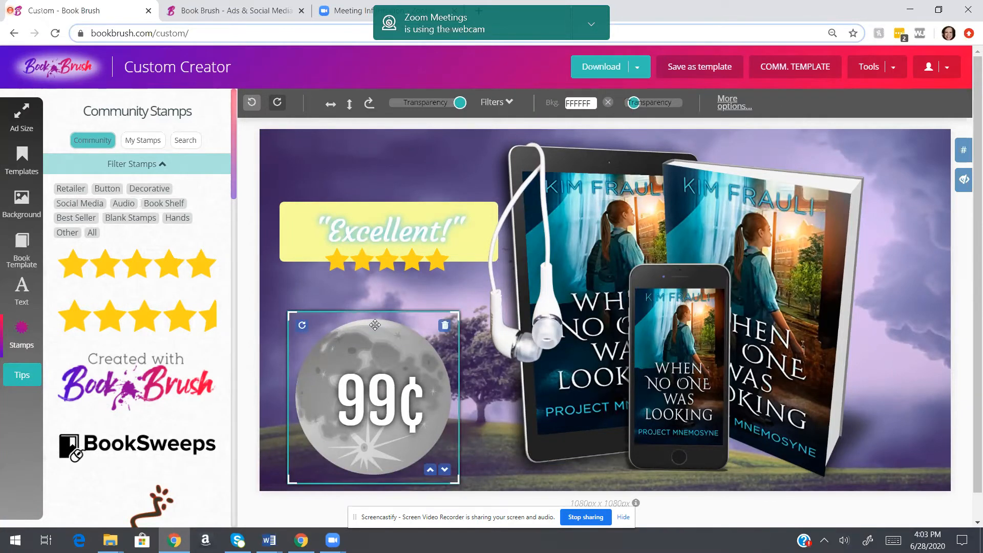
{"action": "left_click", "coordinate": [508, 103]}
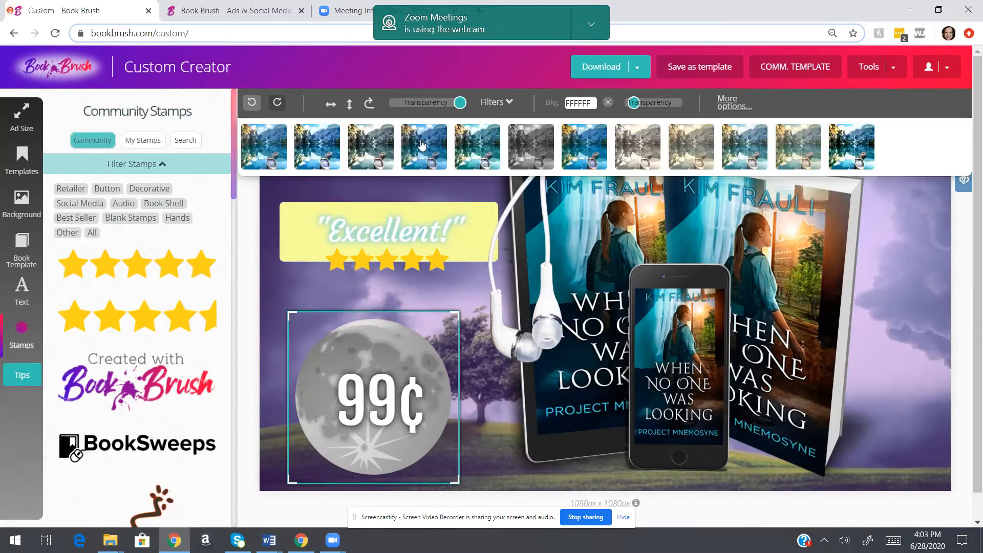
{"action": "left_click", "coordinate": [310, 154]}
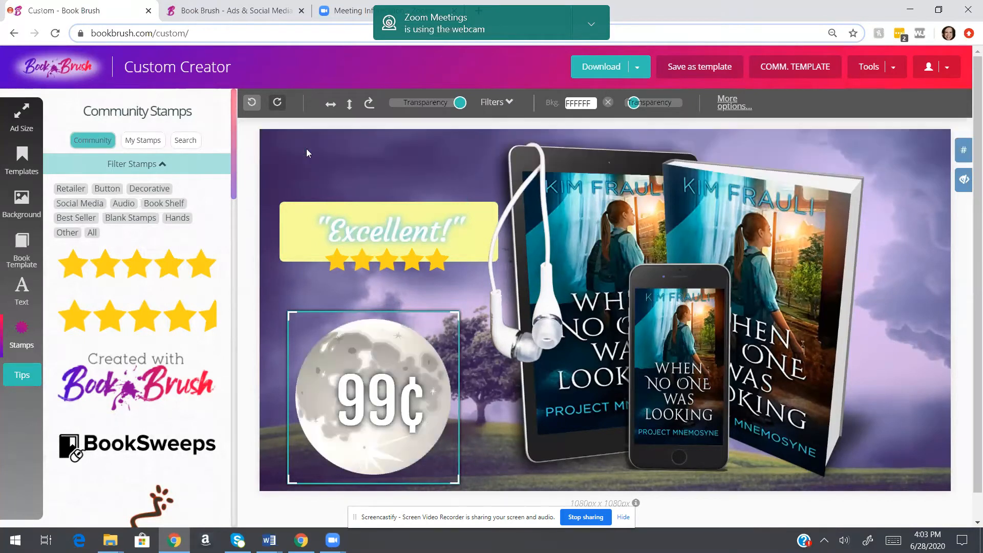
{"action": "left_click", "coordinate": [502, 102]}
{"action": "left_click", "coordinate": [384, 161]}
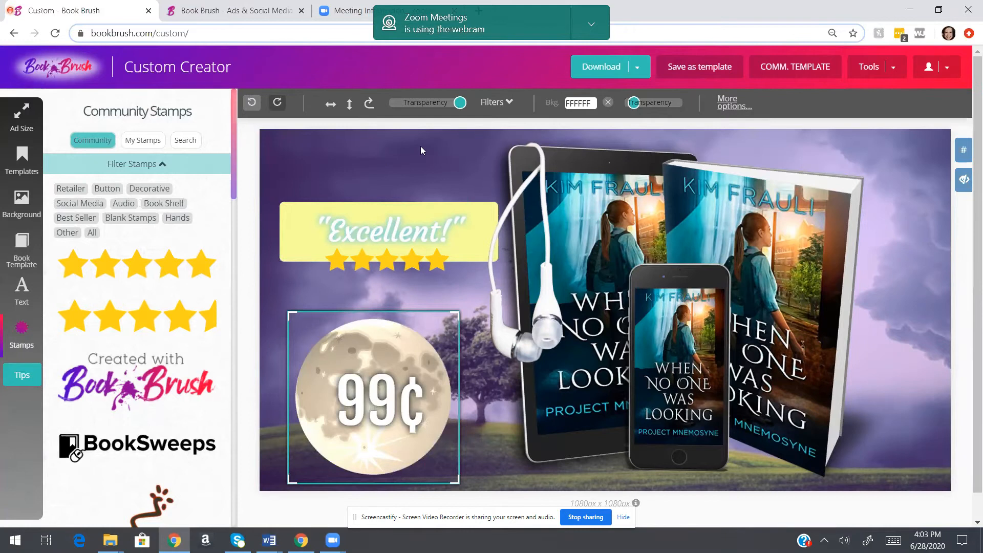
{"action": "left_click", "coordinate": [497, 105]}
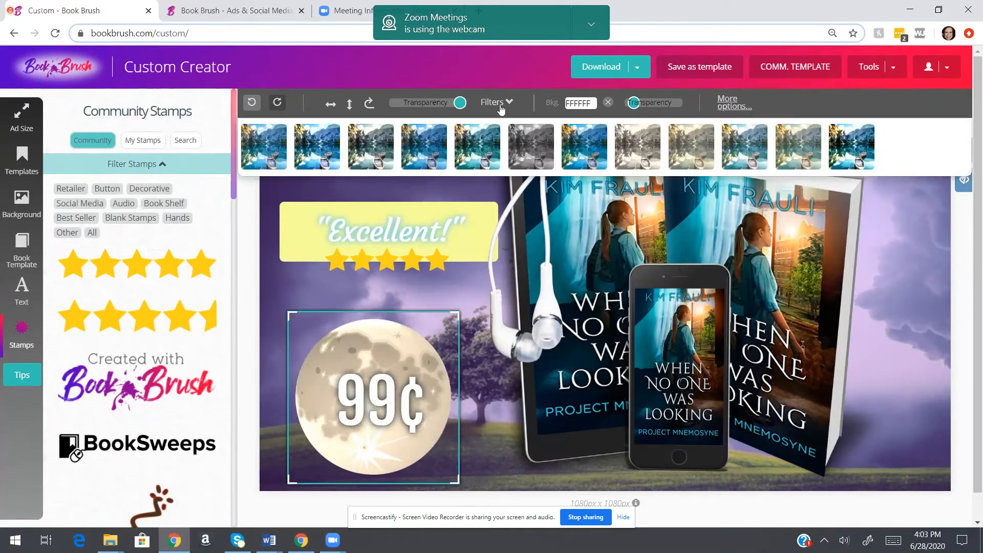
{"action": "left_click", "coordinate": [584, 143]}
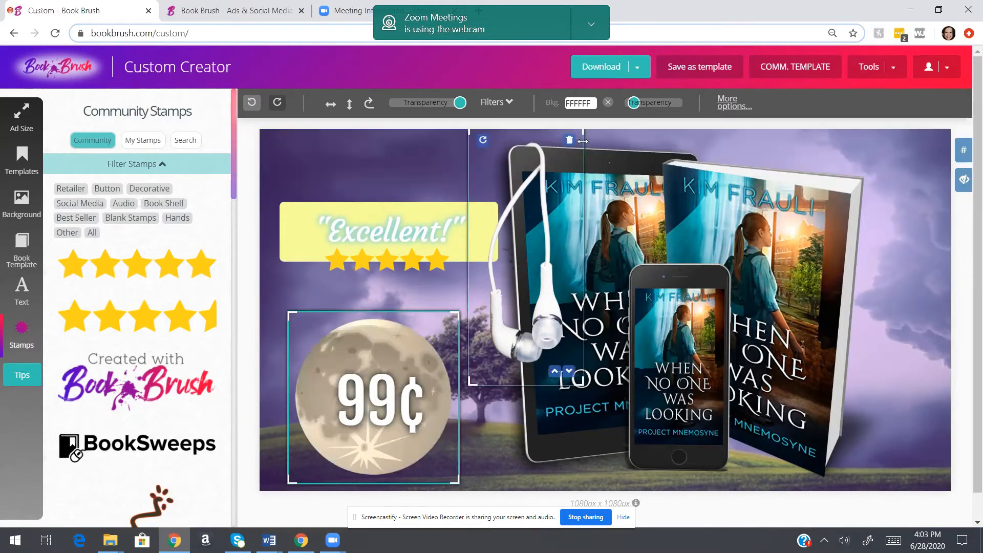
Delete the moon stamp and shift the blue circle slightly to the right behind the 99¢ text
{"action": "left_click", "coordinate": [509, 102]}
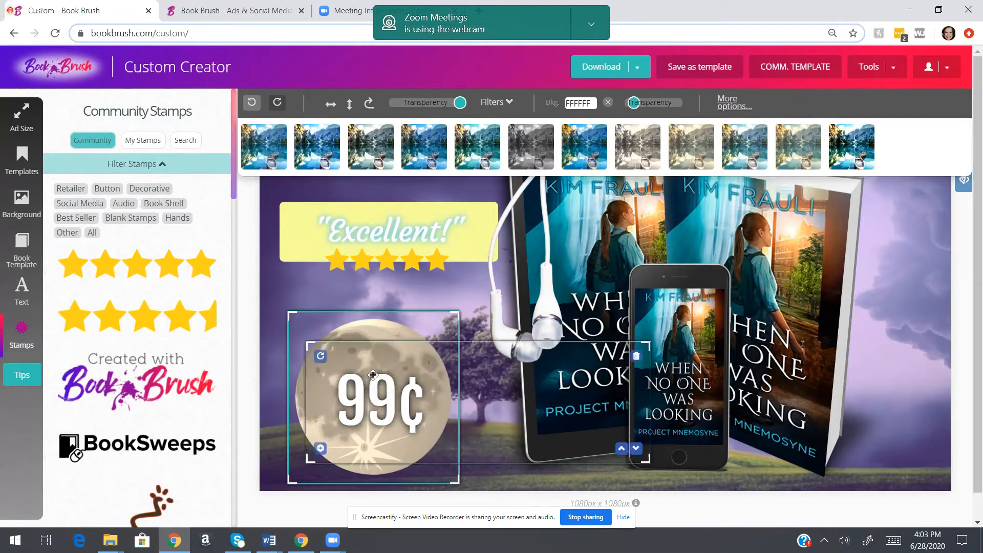
{"action": "left_click", "coordinate": [445, 326]}
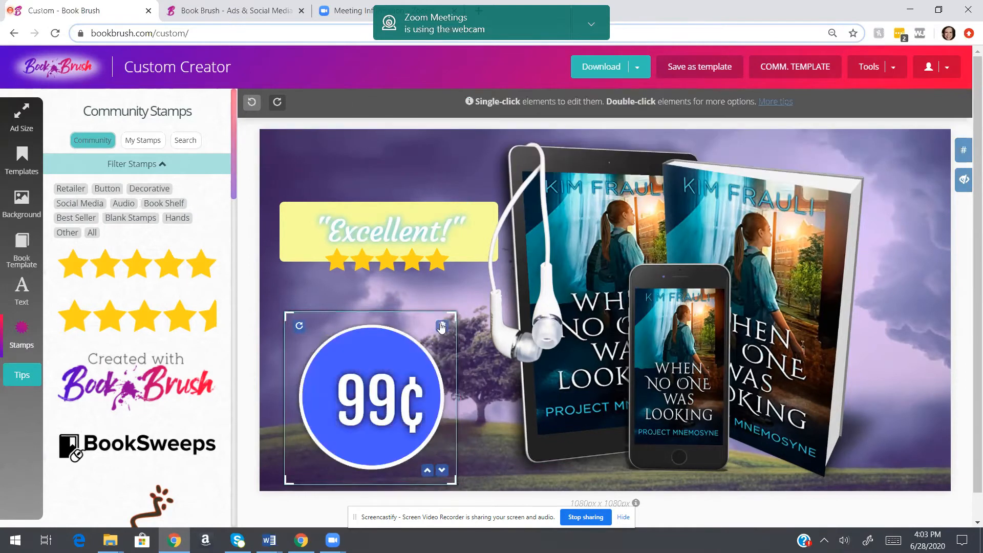
{"action": "left_click_drag", "start_coordinate": [364, 341], "coordinate": [369, 335]}
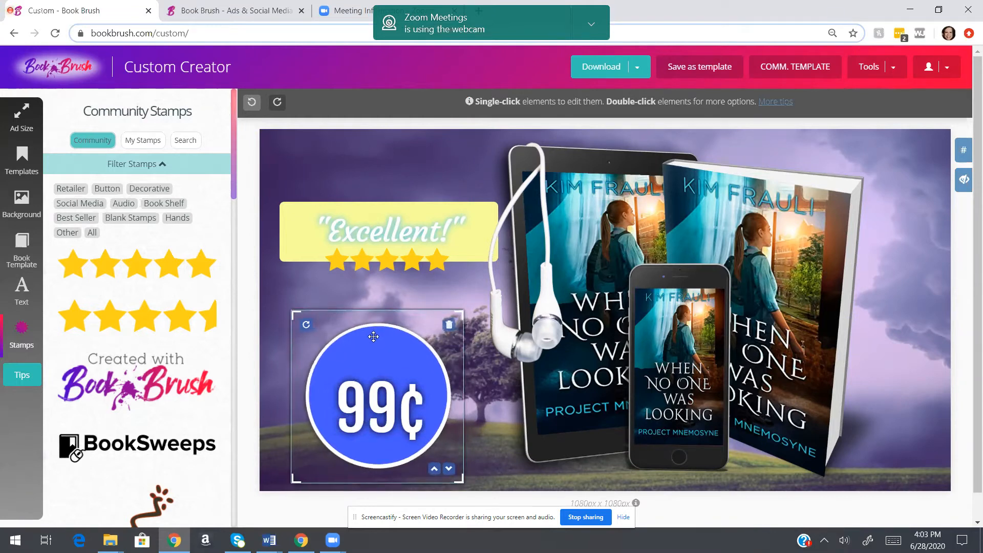
Open the blue circle's detailed options, try a few filters on it and finish with the Claredon filter
{"action": "left_click", "coordinate": [376, 335]}
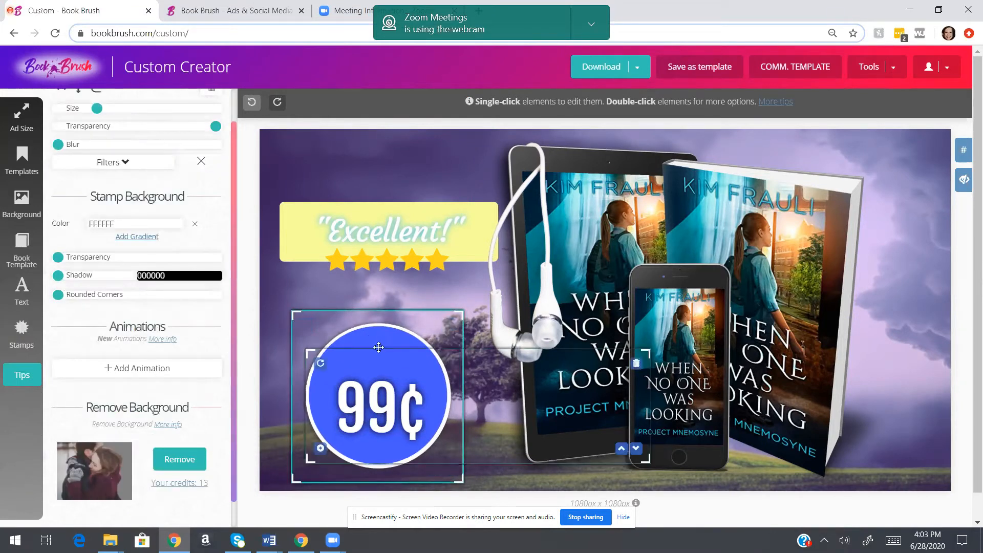
{"action": "left_click", "coordinate": [376, 335]}
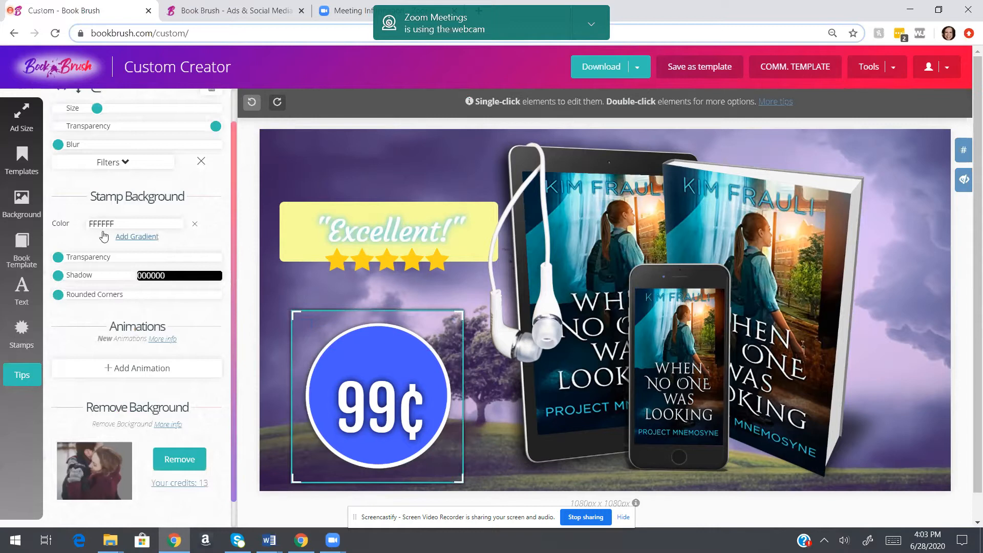
{"action": "scroll", "coordinate": [146, 217], "scroll_direction": "up", "scroll_amount": 1}
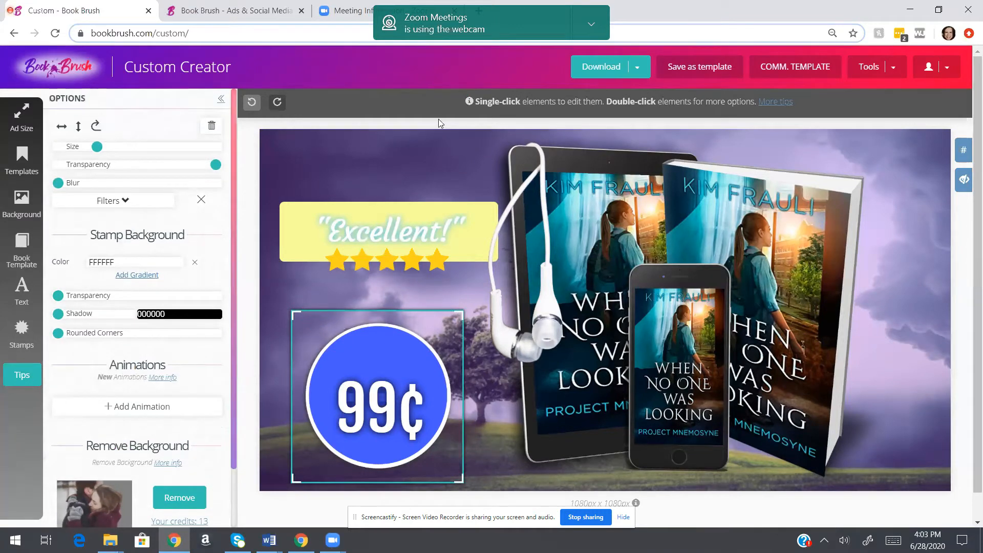
{"action": "left_click", "coordinate": [124, 206]}
{"action": "left_click", "coordinate": [188, 235]}
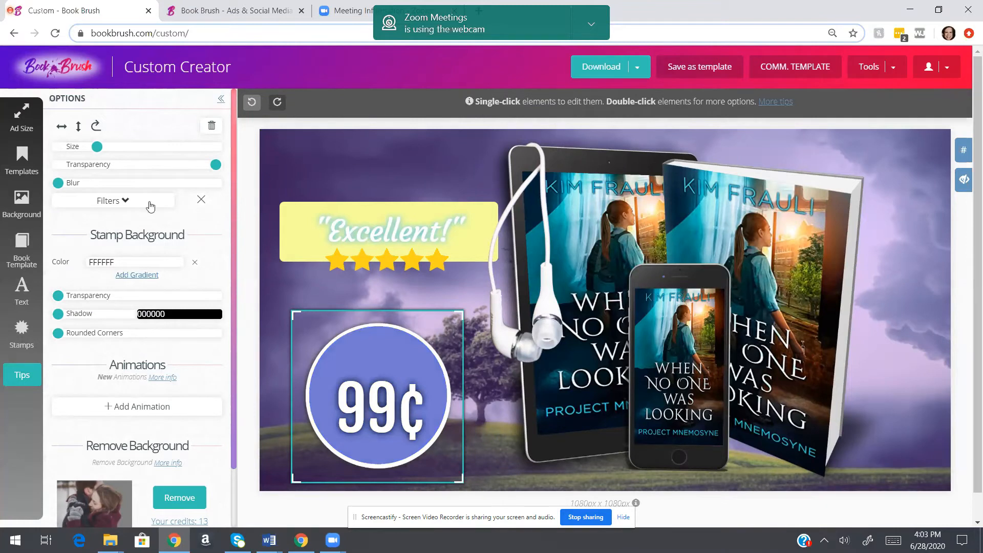
{"action": "left_click", "coordinate": [120, 203]}
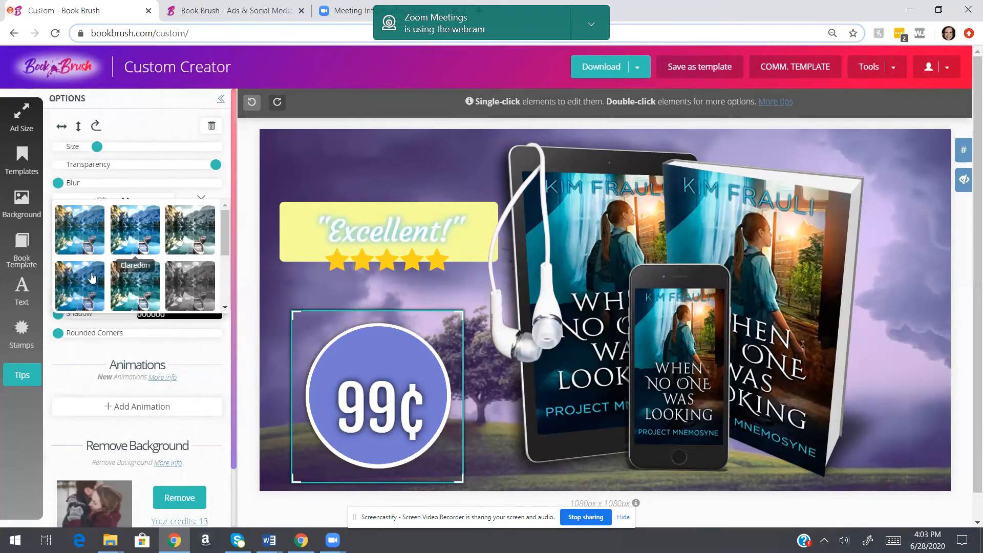
{"action": "left_click", "coordinate": [82, 295]}
{"action": "left_click", "coordinate": [120, 202]}
{"action": "left_click", "coordinate": [143, 293]}
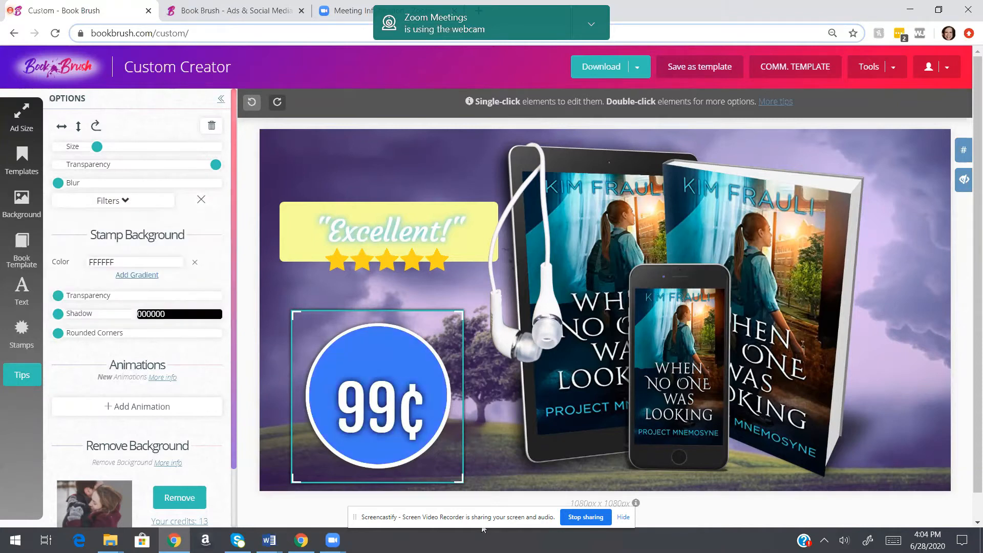
Move the 99¢ text up slightly to centre it within the blue circle
{"action": "left_click", "coordinate": [389, 388]}
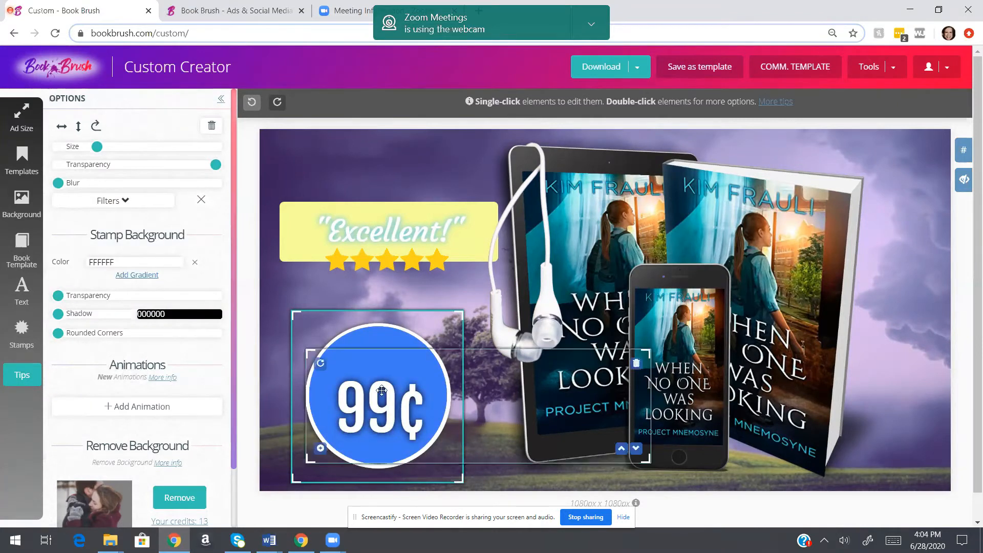
{"action": "left_click_drag", "start_coordinate": [383, 389], "coordinate": [383, 378]}
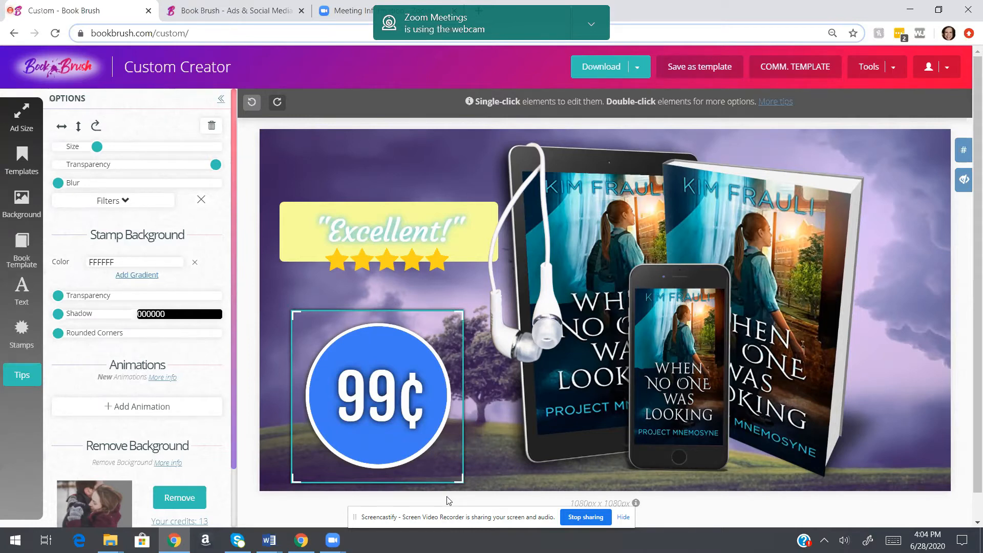
Examine the available download formats for the finished graphic, then close the list without downloading
{"action": "left_click", "coordinate": [636, 72]}
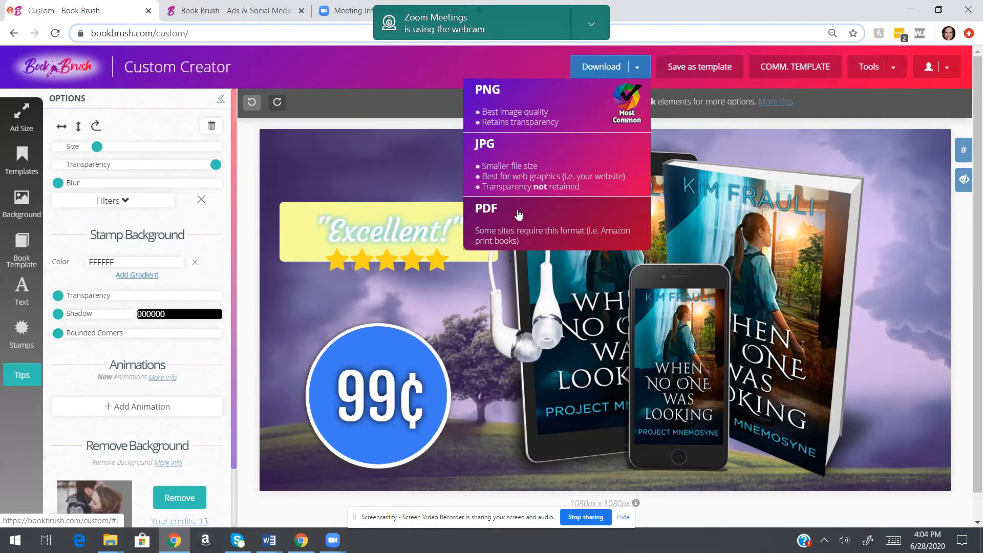
{"action": "left_click", "coordinate": [634, 242]}
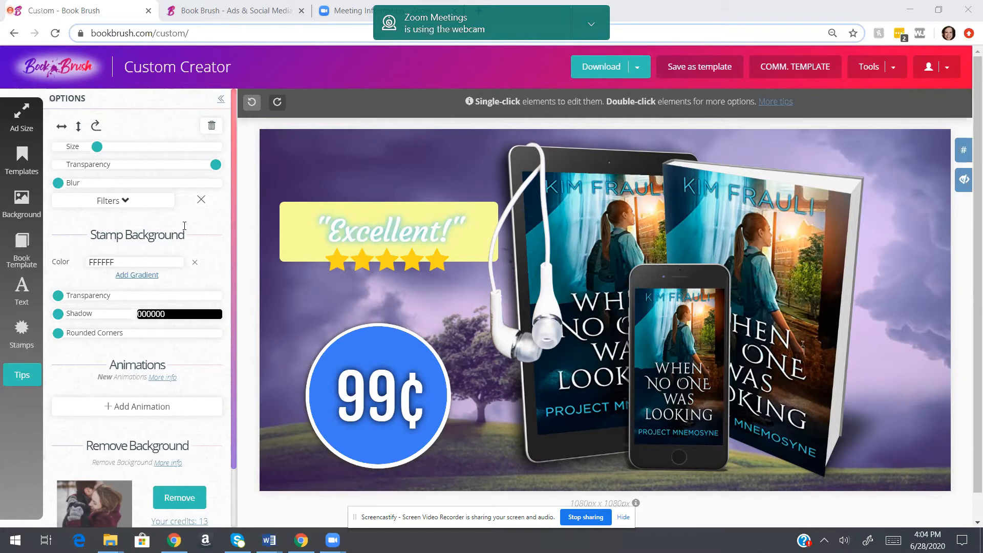
{"action": "mouse_move", "coordinate": [600, 69]}
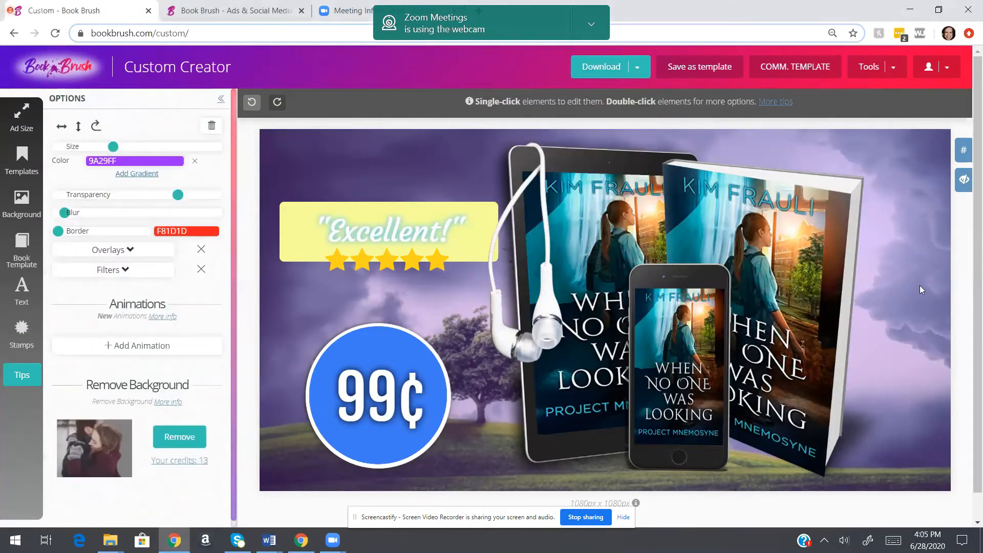
Raise the background image's transparency setting to its maximum so the purple tint no longer shows through
{"action": "left_click_drag", "start_coordinate": [179, 200], "coordinate": [223, 194]}
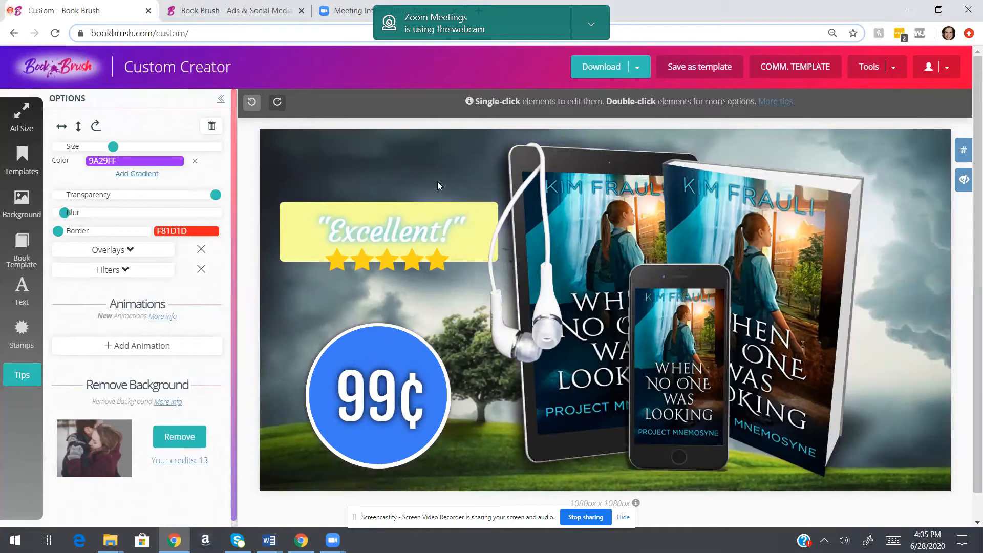
Open the community templates and filter them to the Facebook Ad platform
{"action": "left_click", "coordinate": [638, 75]}
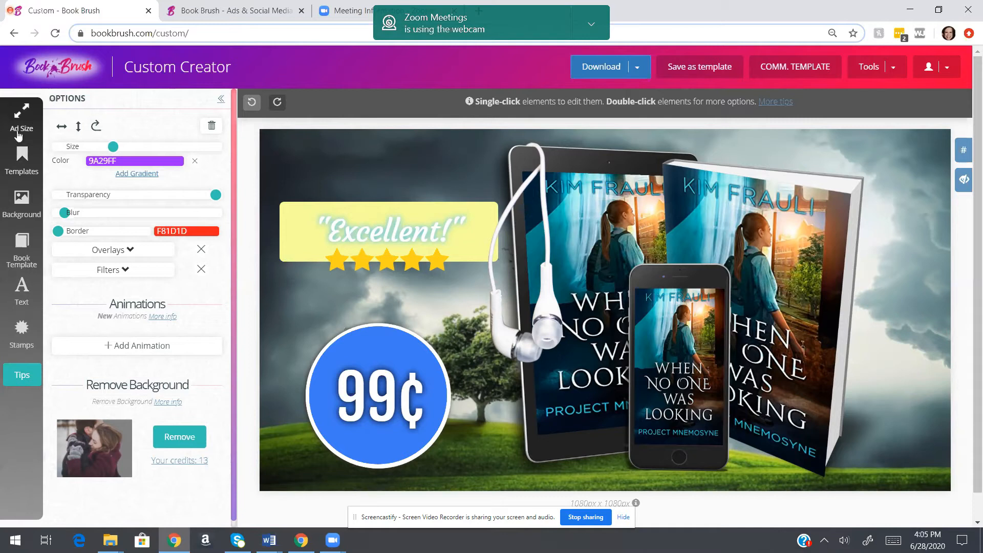
{"action": "left_click", "coordinate": [18, 163]}
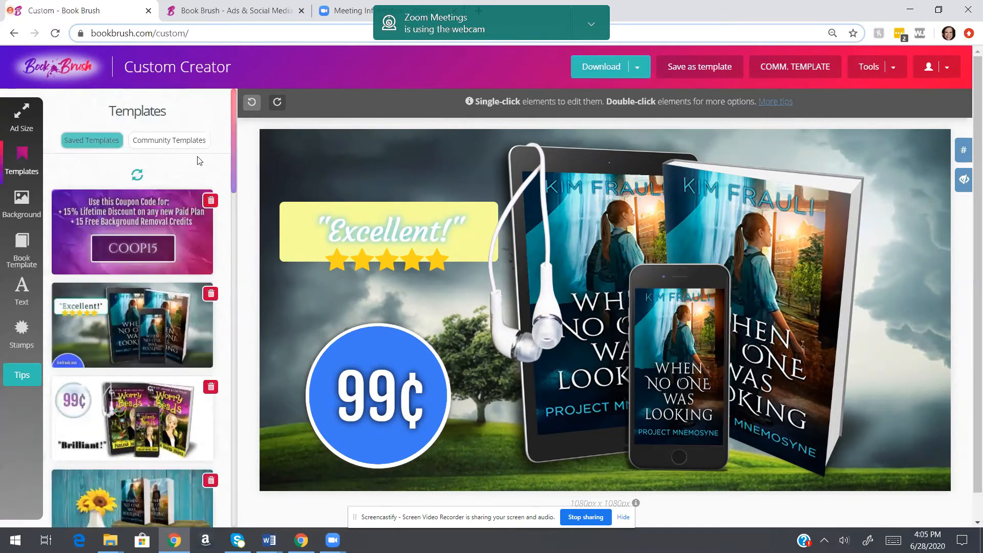
{"action": "left_click", "coordinate": [170, 142]}
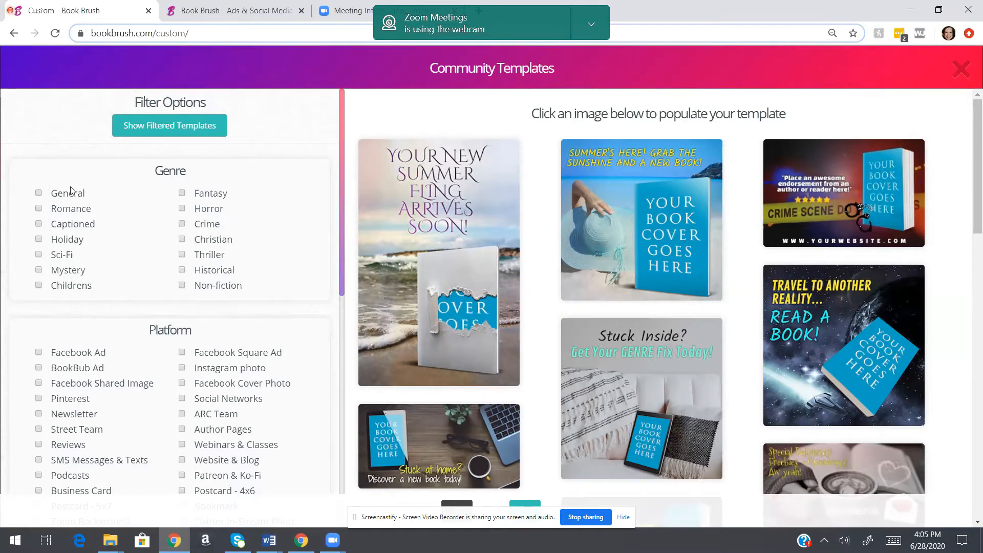
{"action": "scroll", "coordinate": [99, 220], "scroll_direction": "down", "scroll_amount": 3}
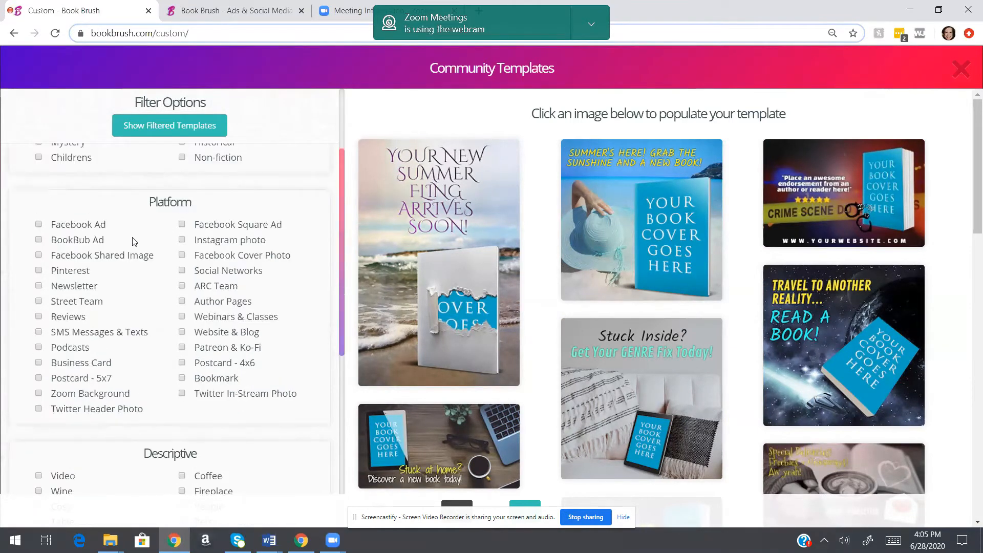
{"action": "left_click", "coordinate": [38, 224]}
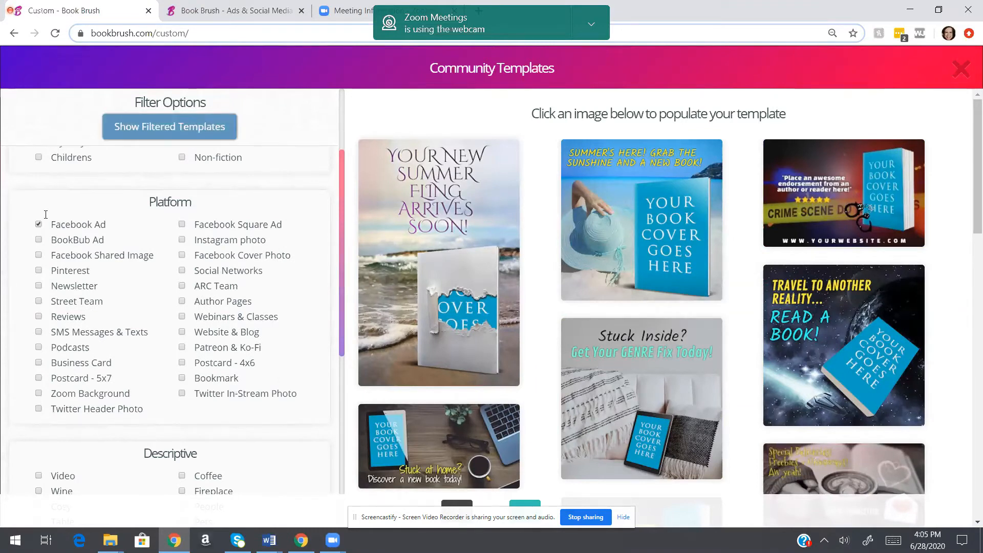
{"action": "left_click", "coordinate": [150, 126]}
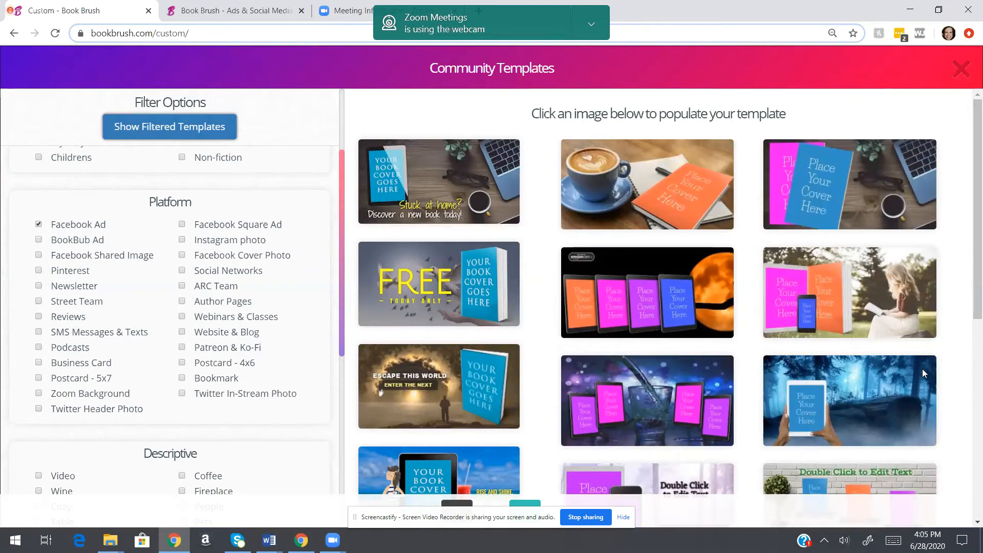
Browse the filtered Facebook Ad templates and load the hand-held phone design reading "Now Available in Kindle Unlimited"
{"action": "scroll", "coordinate": [907, 365], "scroll_direction": "down", "scroll_amount": 8}
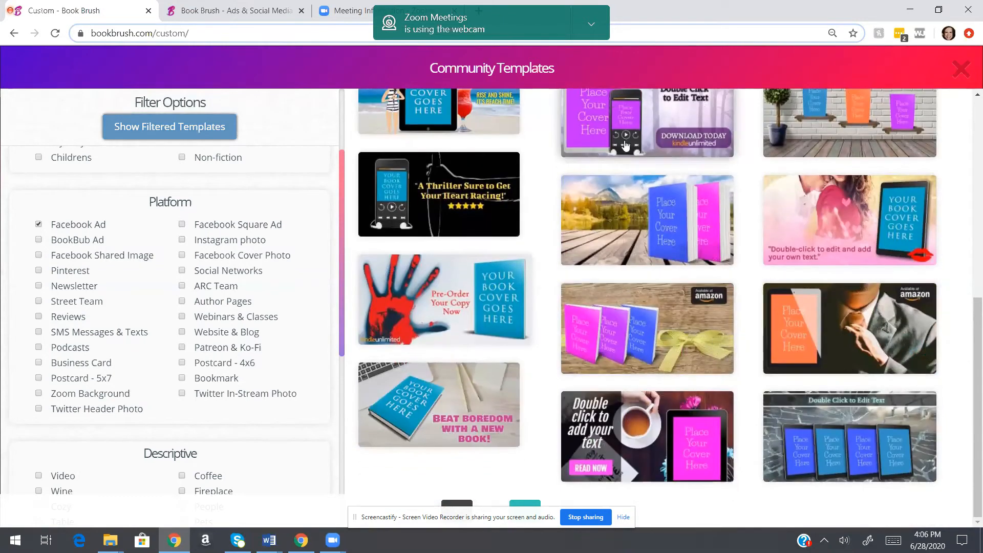
{"action": "scroll", "coordinate": [743, 307], "scroll_direction": "up", "scroll_amount": 6}
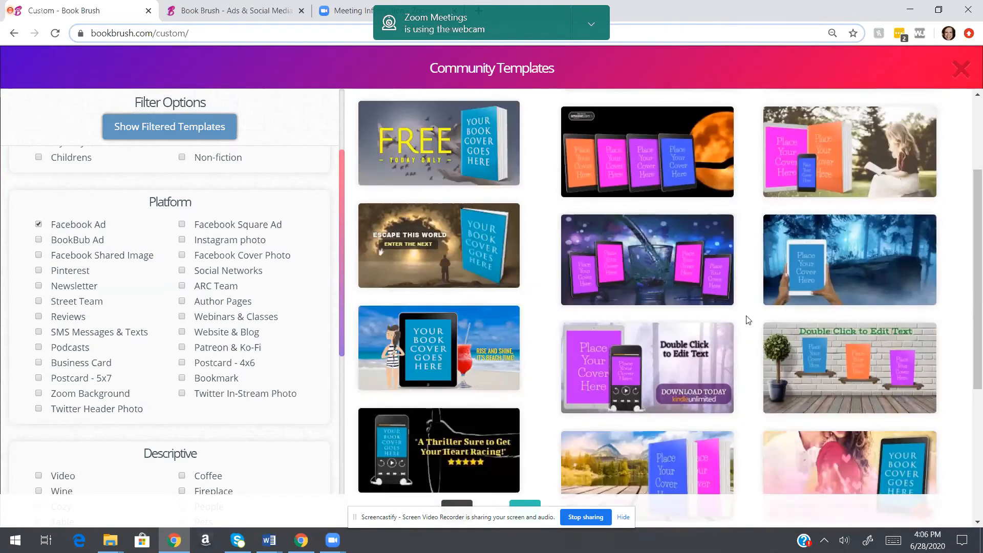
{"action": "scroll", "coordinate": [746, 320], "scroll_direction": "down", "scroll_amount": 4}
{"action": "scroll", "coordinate": [799, 423], "scroll_direction": "up", "scroll_amount": 6}
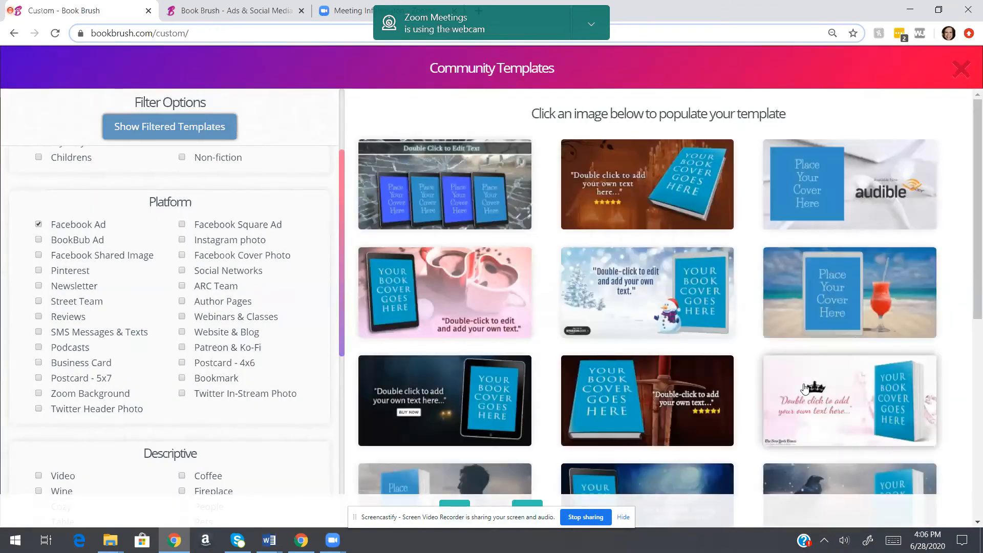
{"action": "scroll", "coordinate": [883, 321], "scroll_direction": "down", "scroll_amount": 8}
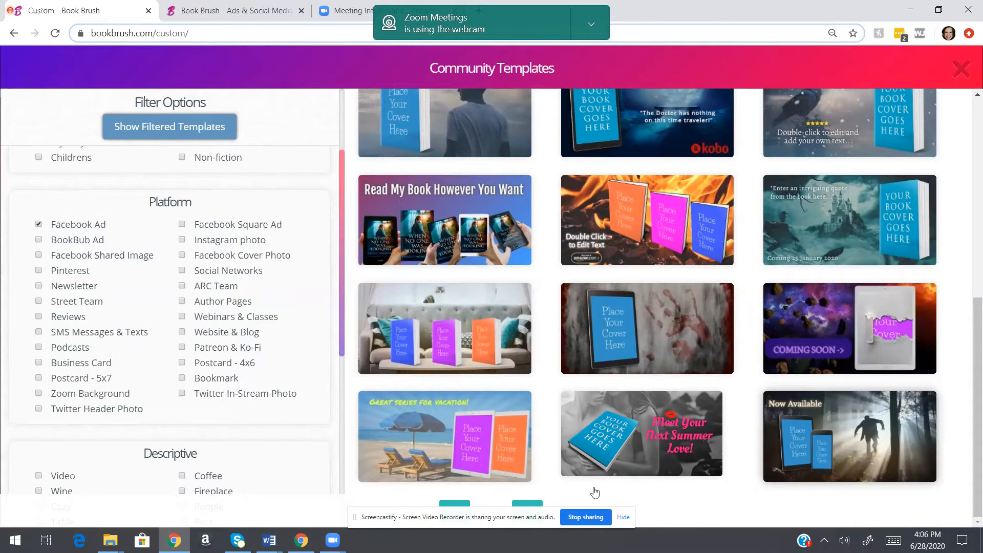
{"action": "left_click", "coordinate": [528, 504]}
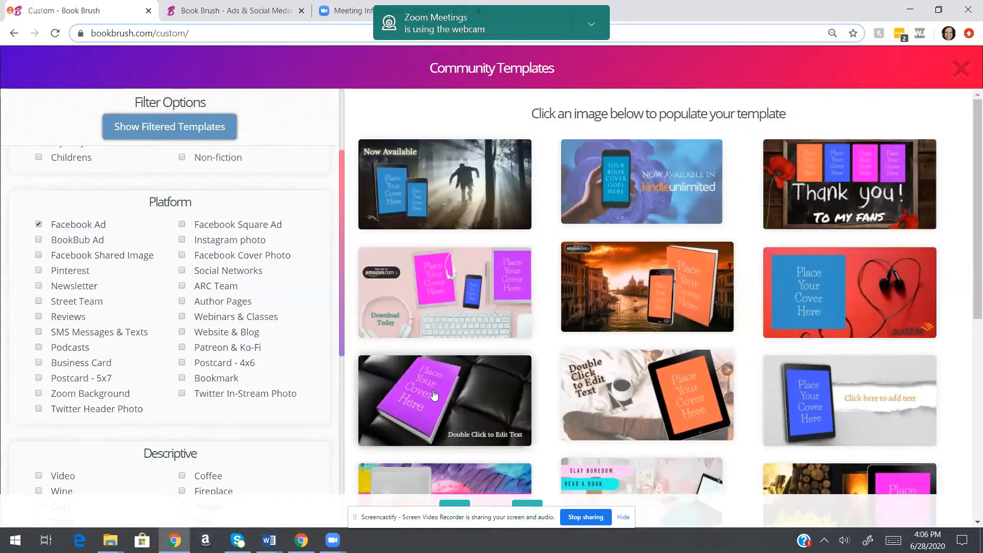
{"action": "left_click", "coordinate": [615, 182]}
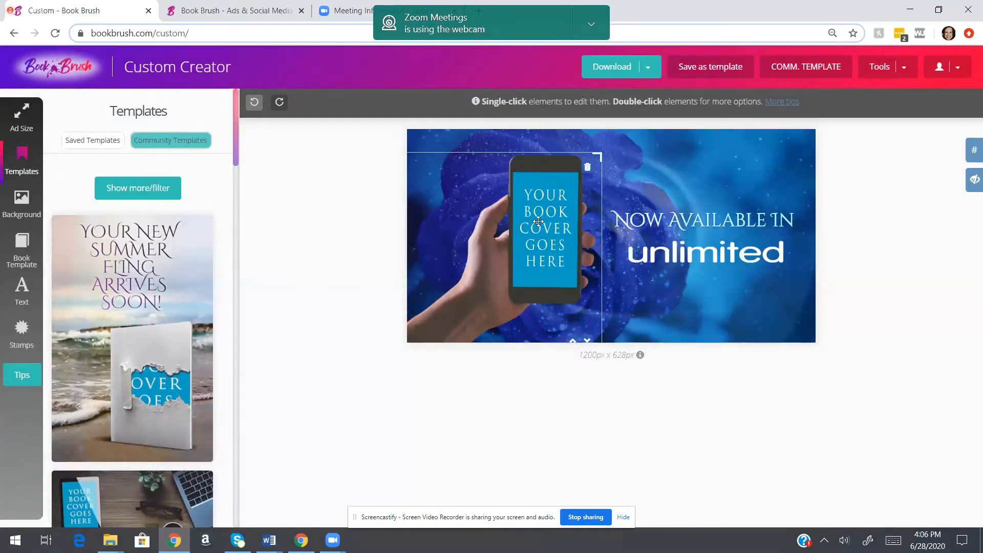
Swap the placeholder cover on the hand-held phone for the Cyborg's Revenge book cover
{"action": "left_click", "coordinate": [539, 221]}
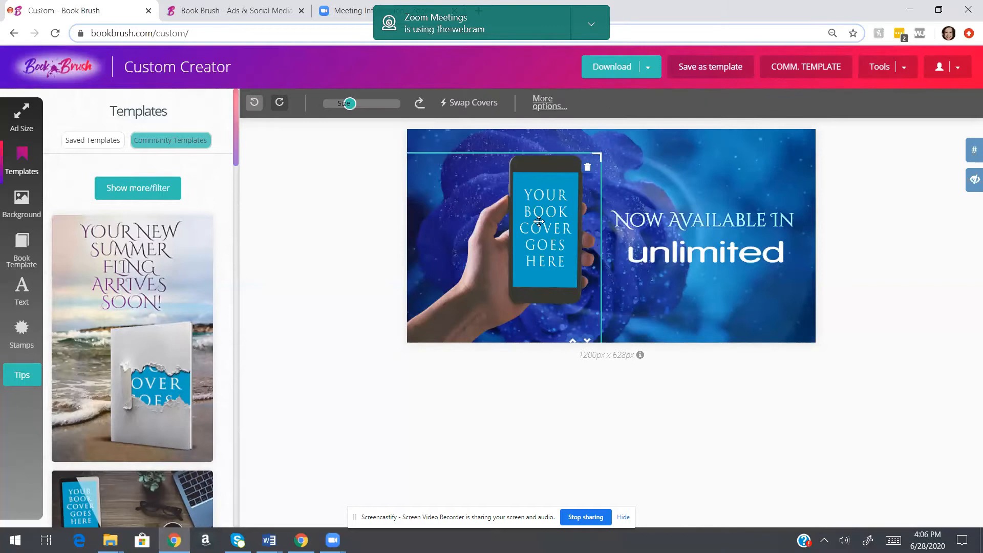
{"action": "left_click", "coordinate": [468, 103]}
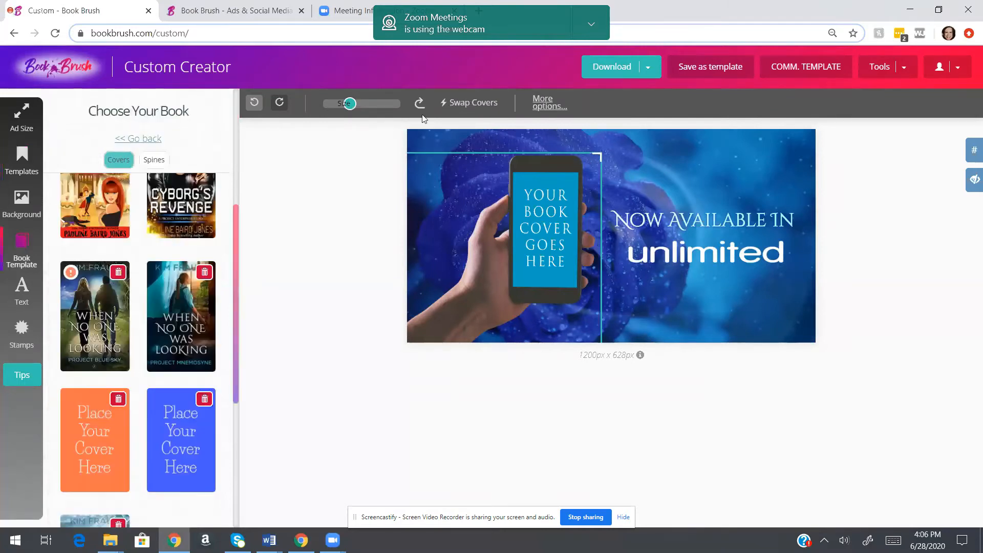
{"action": "scroll", "coordinate": [195, 206], "scroll_direction": "up", "scroll_amount": 3}
{"action": "scroll", "coordinate": [194, 204], "scroll_direction": "down", "scroll_amount": 2}
{"action": "left_click", "coordinate": [194, 204]}
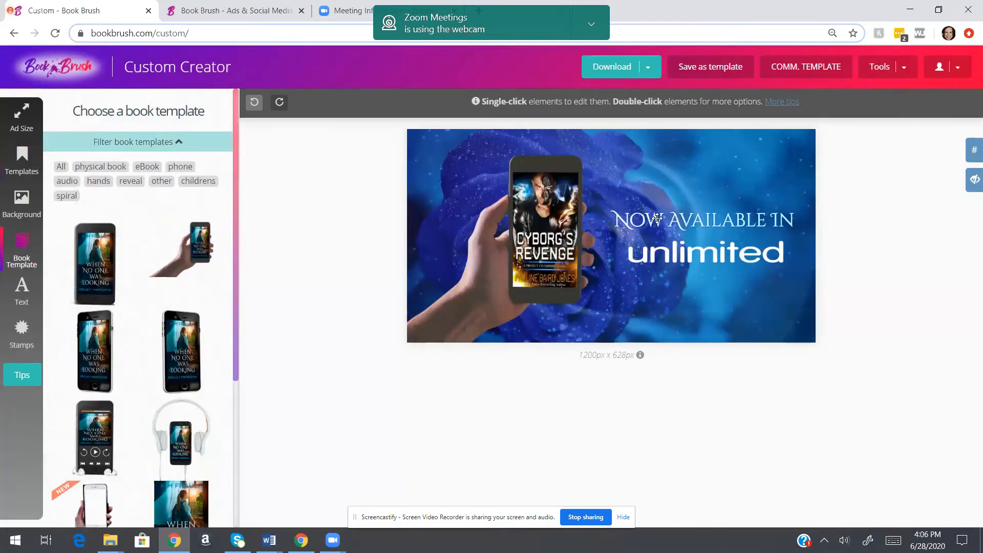
{"action": "left_click", "coordinate": [705, 218]}
{"action": "left_click", "coordinate": [701, 263]}
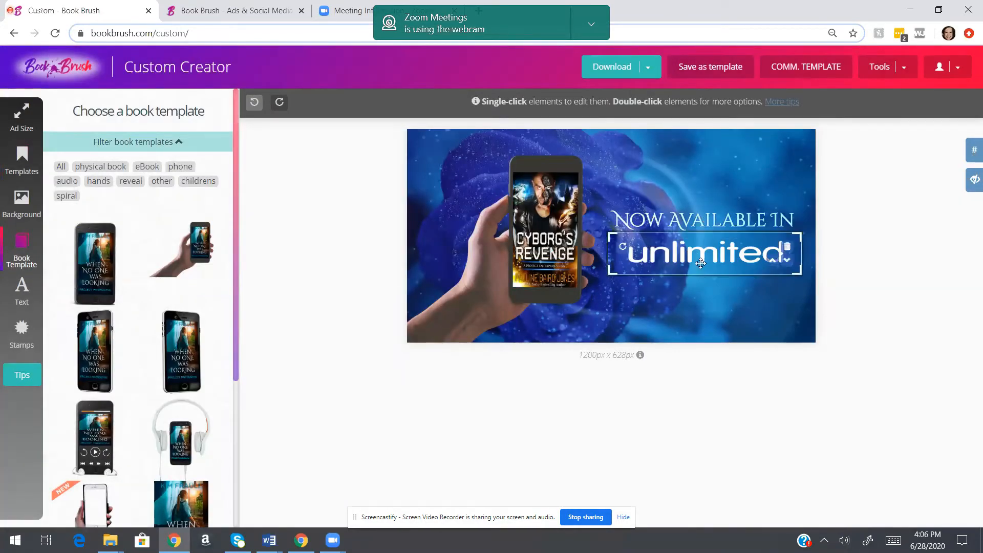
{"action": "left_click", "coordinate": [880, 264]}
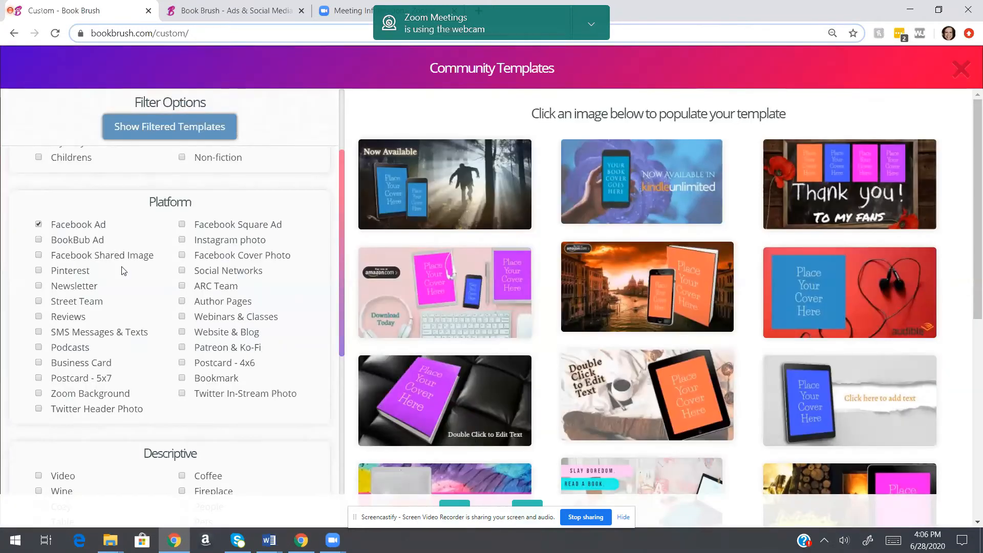
{"action": "key", "text": "alt+Tab"}
{"action": "key", "text": "alt+Tab"}
{"action": "key", "text": "alt+Tab"}
{"action": "key", "text": "alt+Tab"}
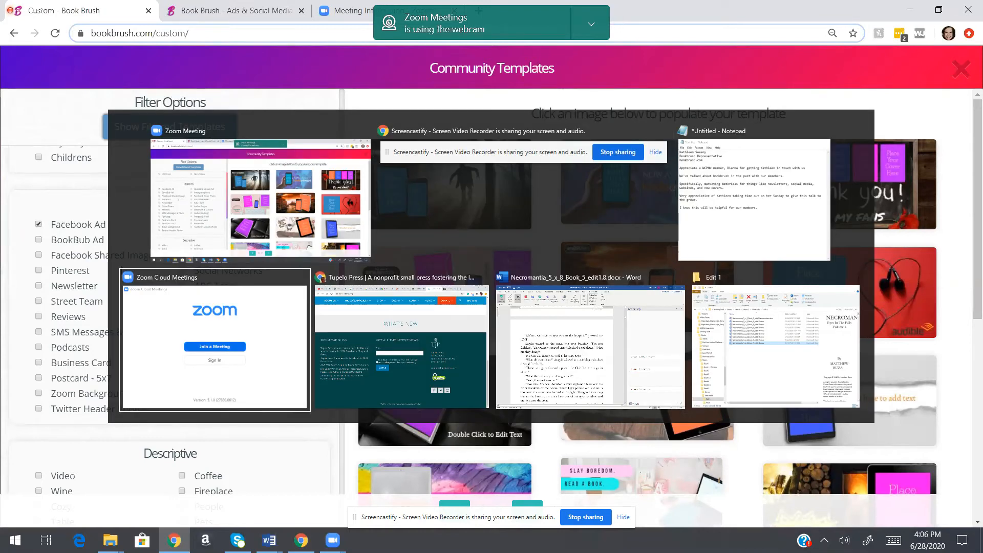
{"action": "key", "text": "alt+Tab"}
{"action": "key", "text": "alt+Tab"}
{"action": "key", "text": "alt+Tab"}
{"action": "key", "text": "alt+Tab"}
{"action": "key", "text": "alt+Tab"}
{"action": "key", "text": "alt+Tab"}
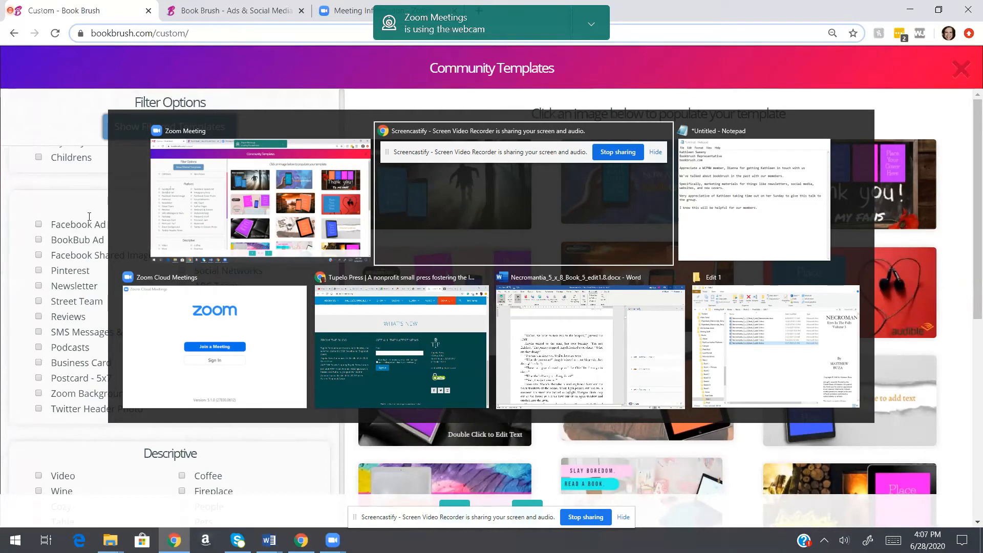
Filter the community templates to Instagram photo with the Mystery, Crime and Thriller genres, and look through the matching designs
{"action": "scroll", "coordinate": [70, 235], "scroll_direction": "up", "scroll_amount": 3}
{"action": "key", "text": "alt+Tab"}
{"action": "left_click", "coordinate": [43, 273]}
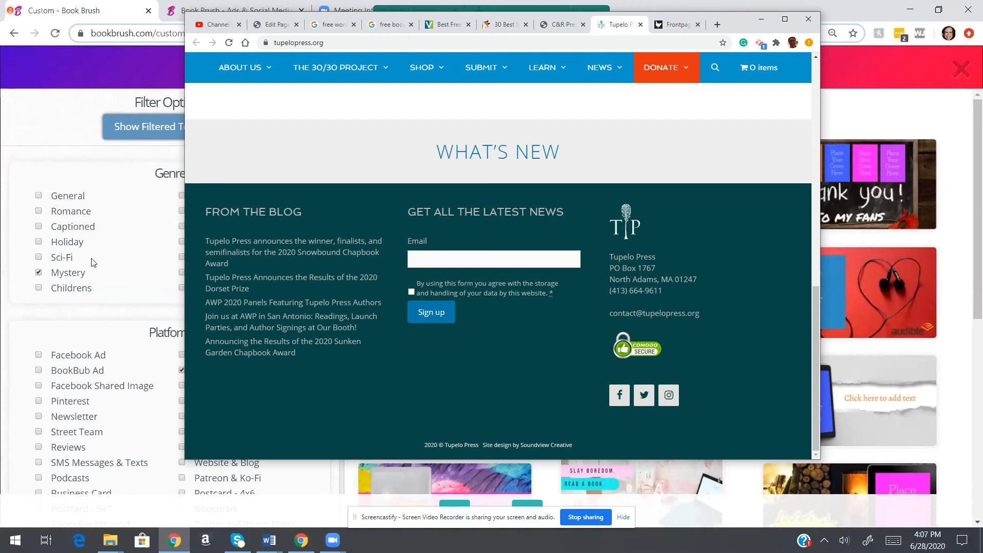
{"action": "left_click", "coordinate": [182, 257]}
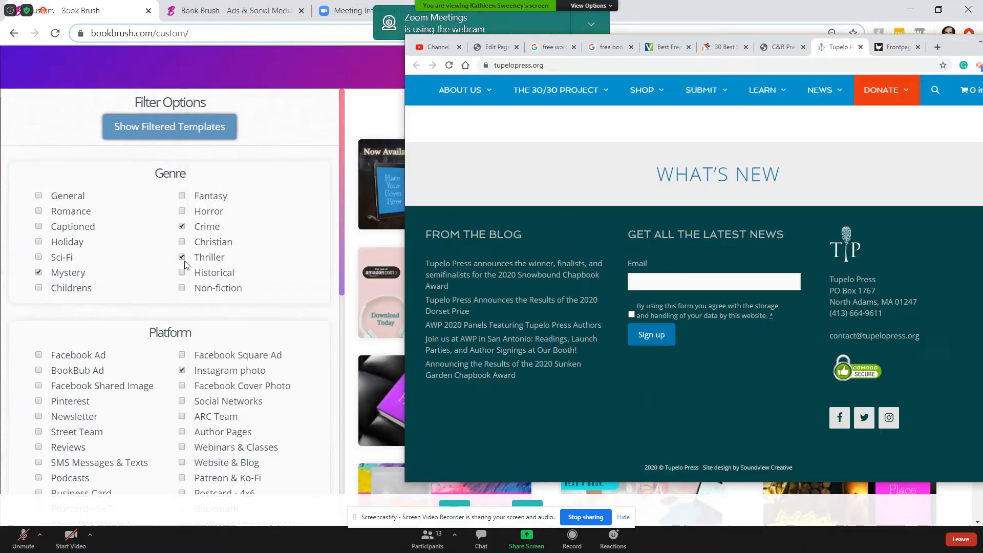
{"action": "left_click", "coordinate": [184, 125]}
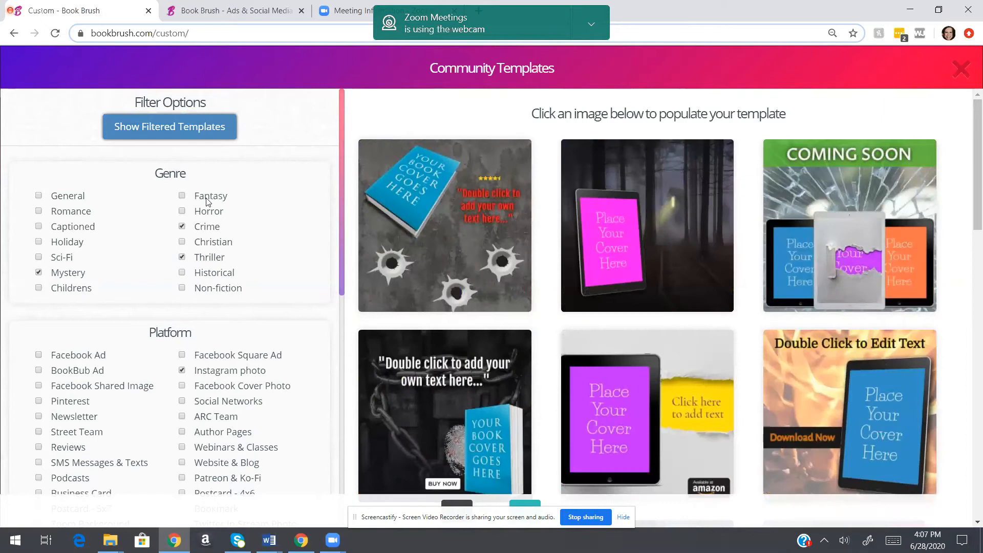
{"action": "scroll", "coordinate": [898, 276], "scroll_direction": "down", "scroll_amount": 5}
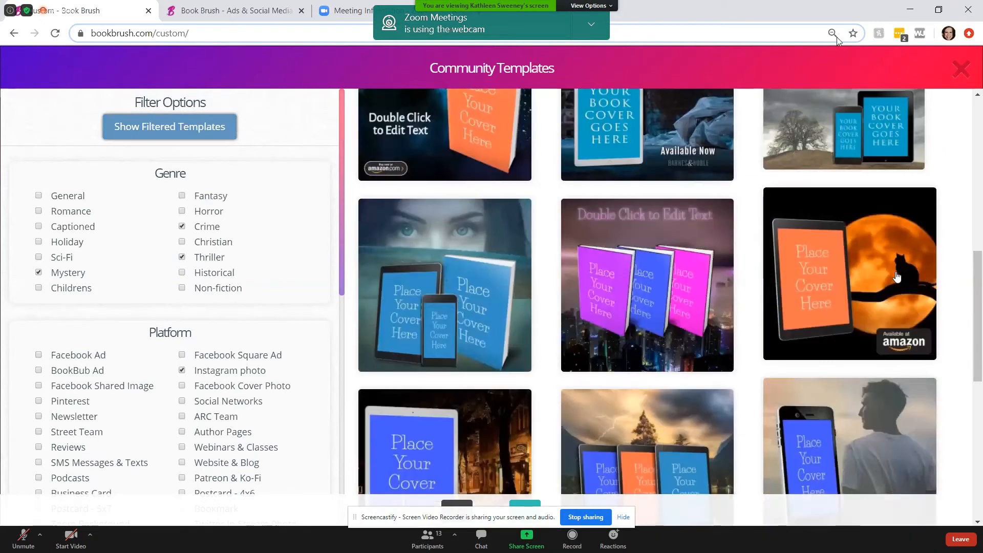
Take the Zoom meeting out of full screen and maximize its window
{"action": "key", "text": "Escape"}
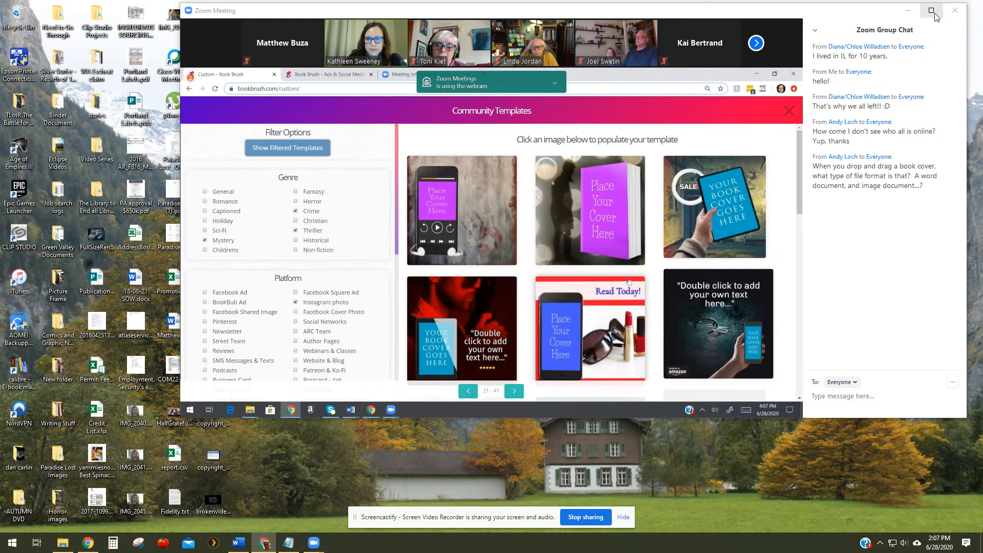
{"action": "left_click", "coordinate": [931, 11]}
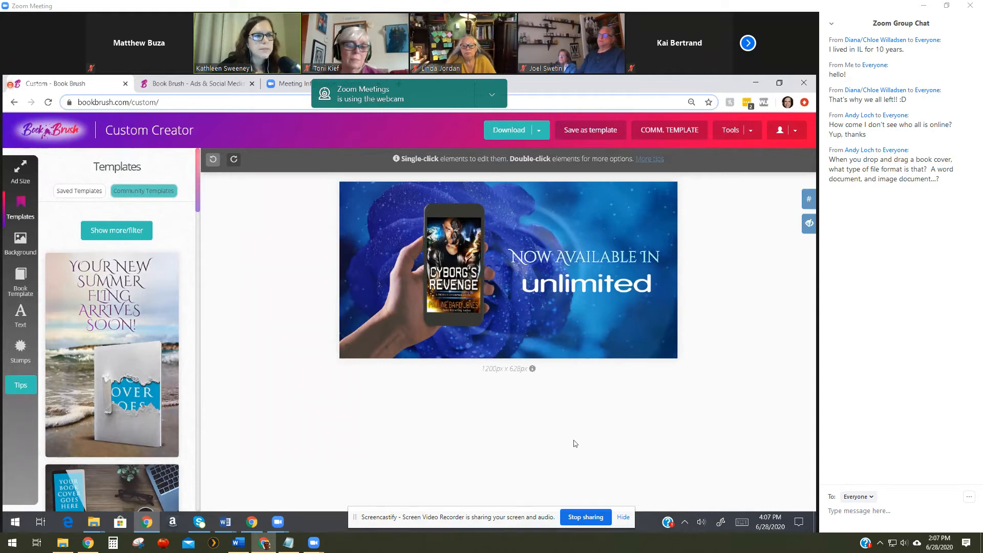
Refresh the saved templates and load the purple-tinted "Excellent!" book ad
{"action": "left_click", "coordinate": [79, 191]}
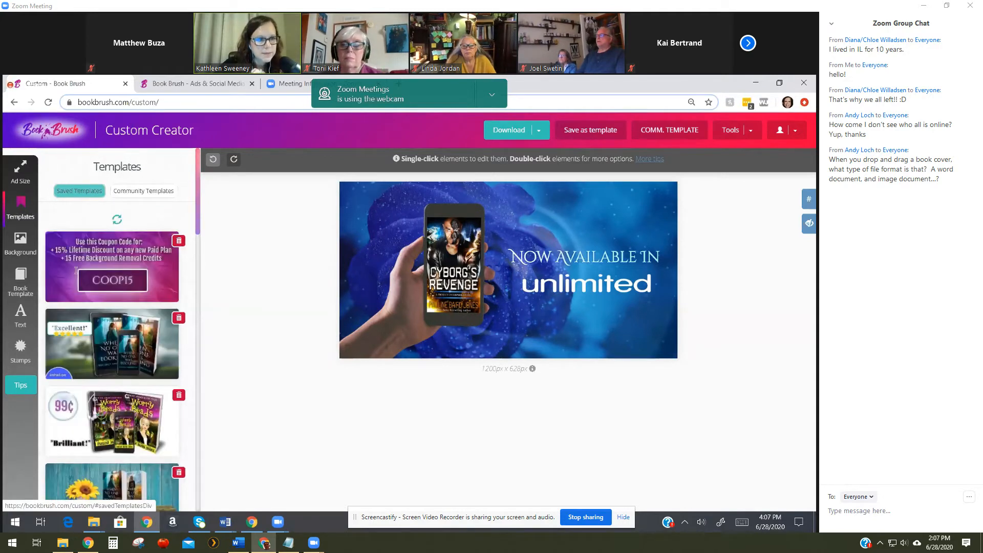
{"action": "left_click", "coordinate": [121, 222]}
{"action": "left_click", "coordinate": [126, 266]}
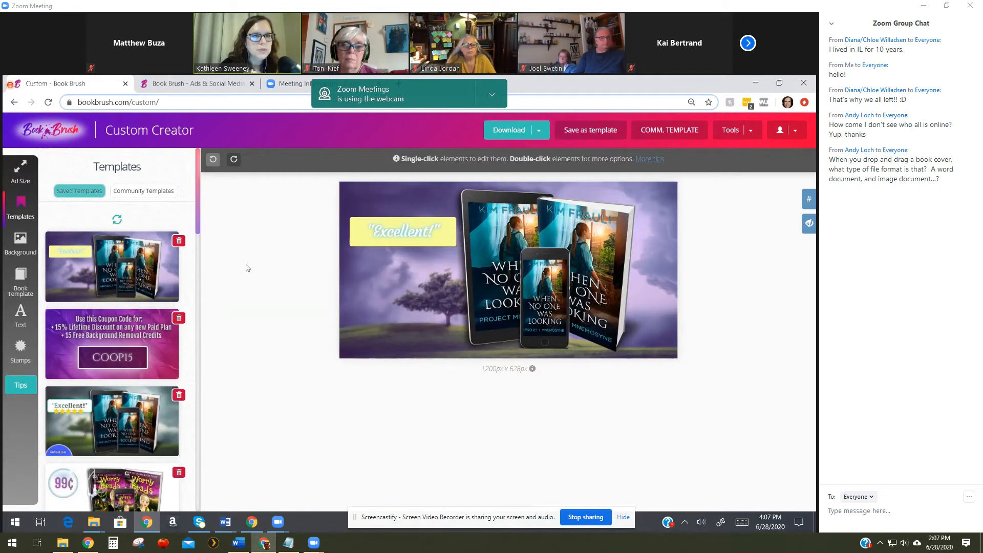
Reload the Custom Creator page and load the purple-tinted "Excellent!" ad from the saved templates
{"action": "key", "text": "F5"}
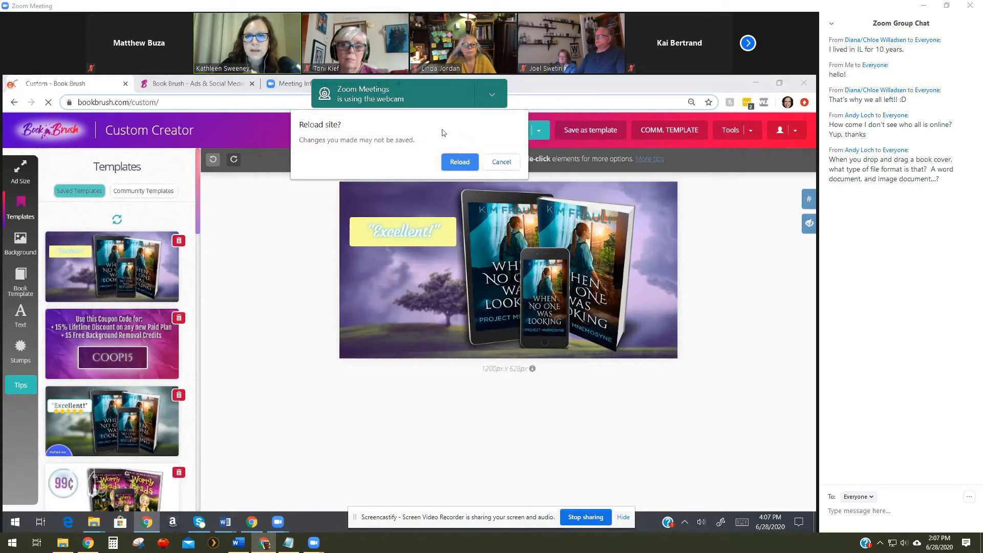
{"action": "key", "text": "Return"}
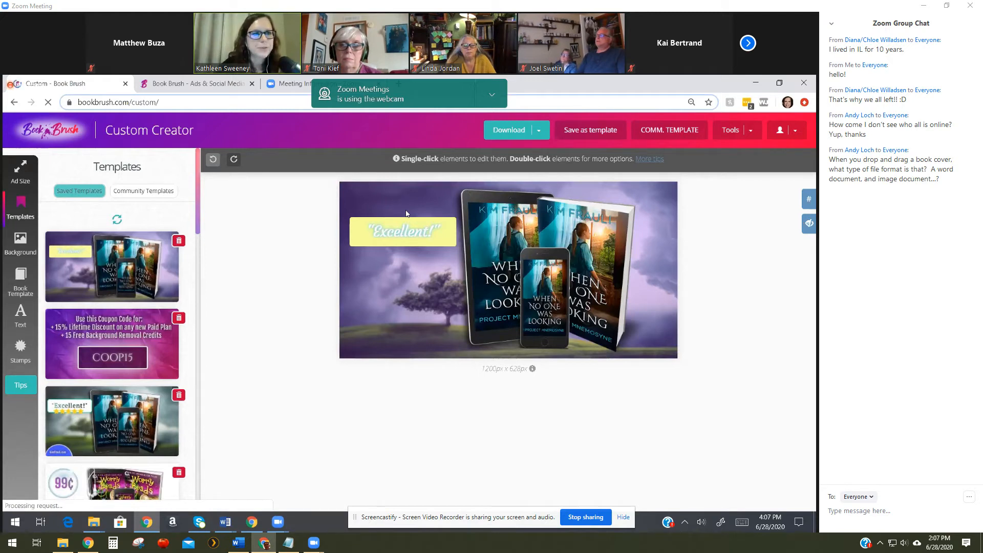
{"action": "left_click", "coordinate": [19, 209]}
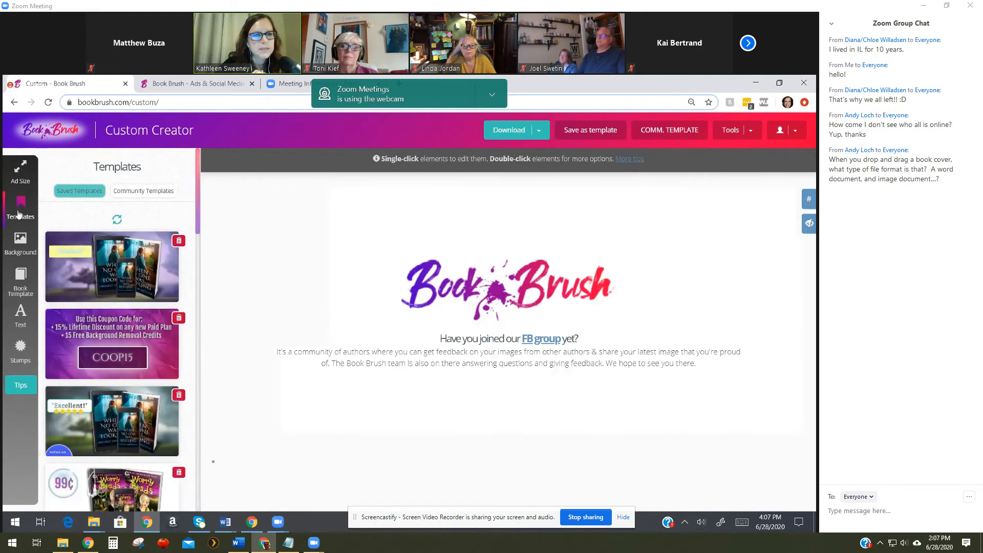
{"action": "left_click", "coordinate": [109, 275]}
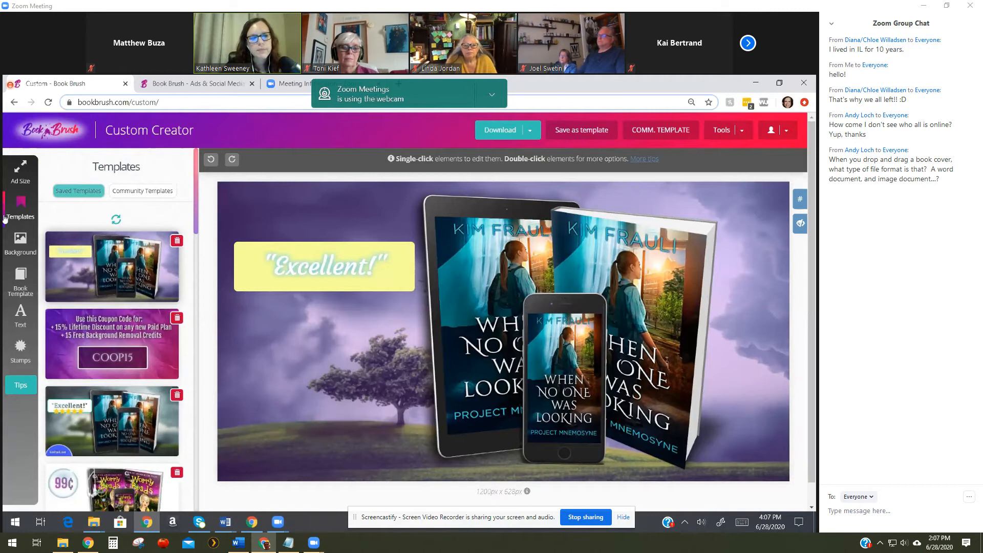
Search the video backgrounds for "wind" and look through the results
{"action": "left_click", "coordinate": [20, 244]}
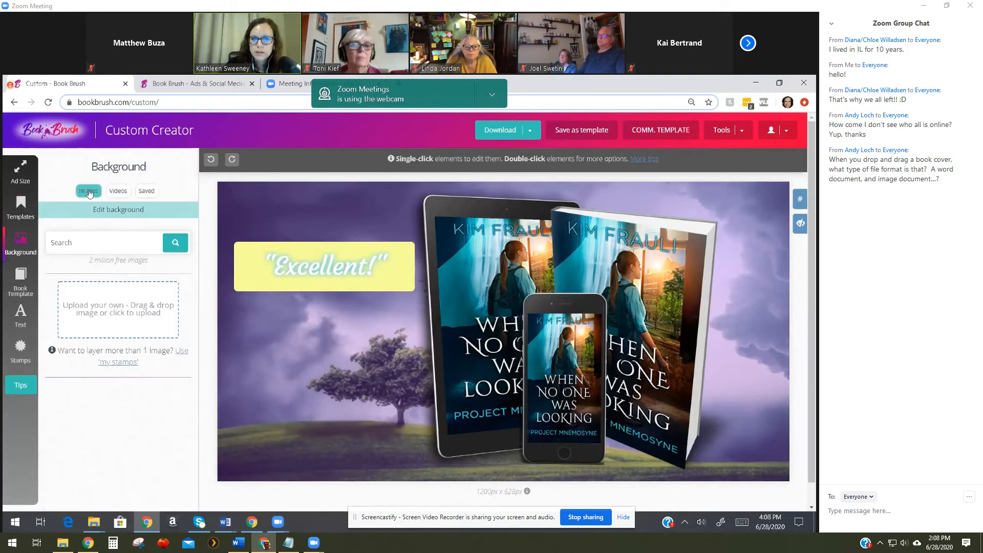
{"action": "left_click", "coordinate": [118, 192]}
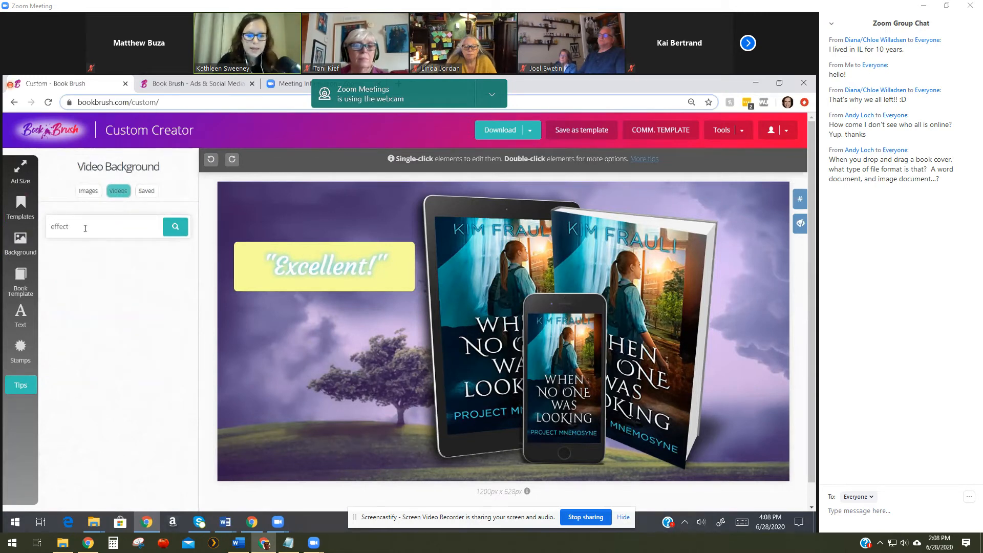
{"action": "left_click", "coordinate": [172, 225]}
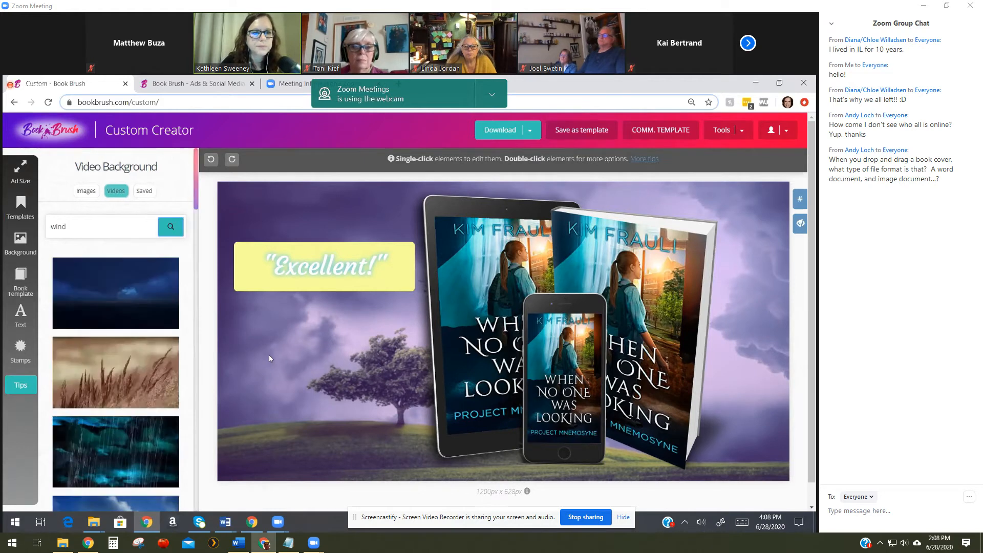
{"action": "scroll", "coordinate": [123, 333], "scroll_direction": "down", "scroll_amount": 1}
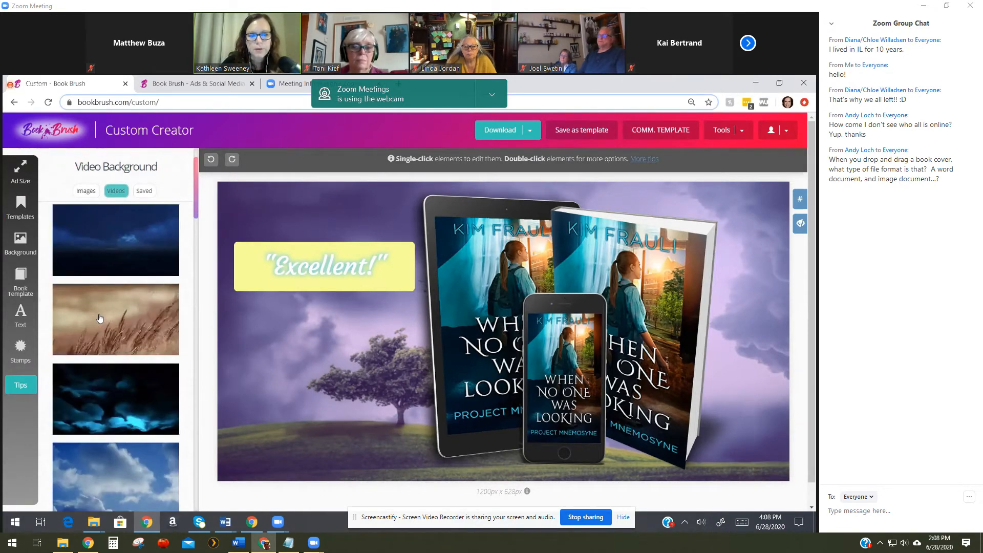
Apply the dark teal clouds video background and adjust the background image's transparency so the video shows through
{"action": "left_click", "coordinate": [112, 407]}
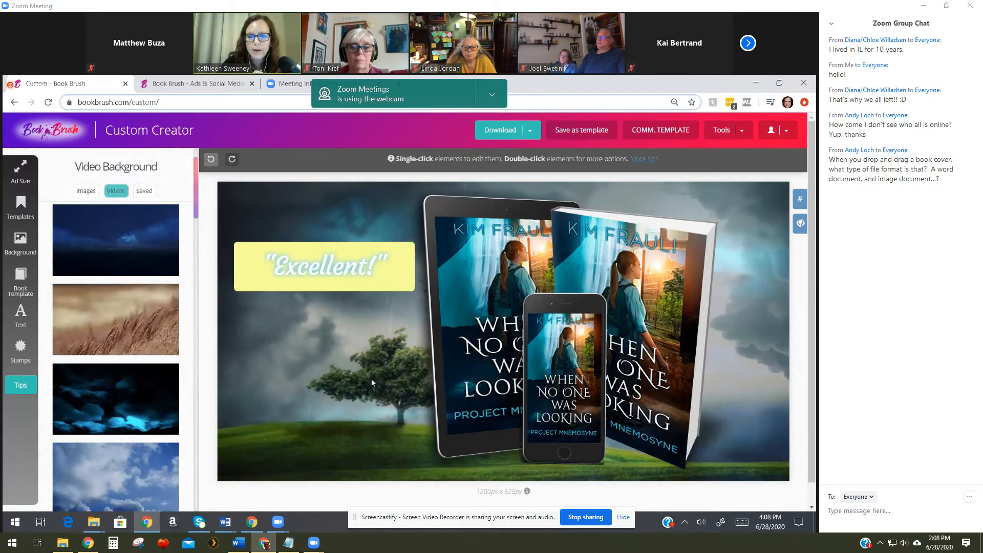
{"action": "left_click", "coordinate": [358, 381]}
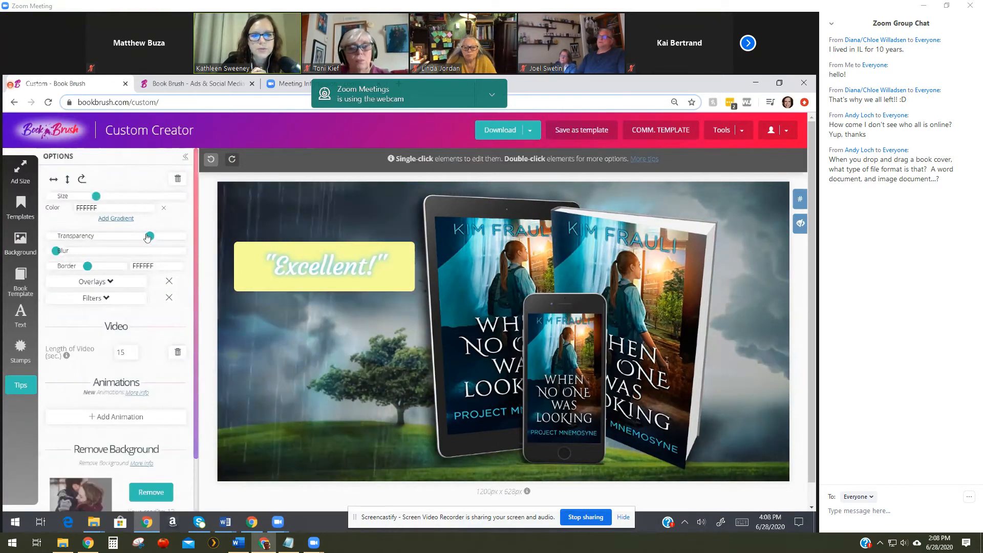
{"action": "left_click_drag", "start_coordinate": [147, 237], "coordinate": [105, 237]}
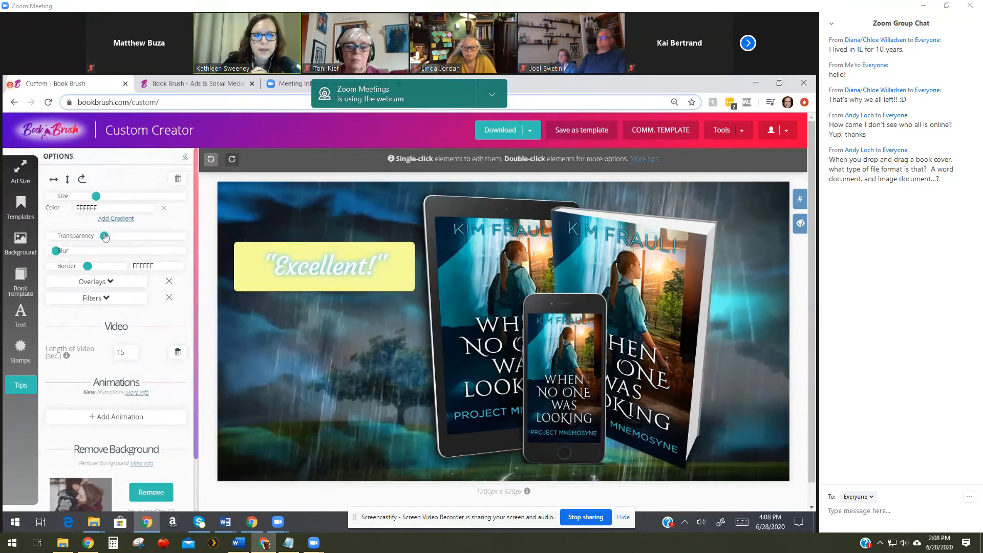
{"action": "left_click", "coordinate": [176, 237]}
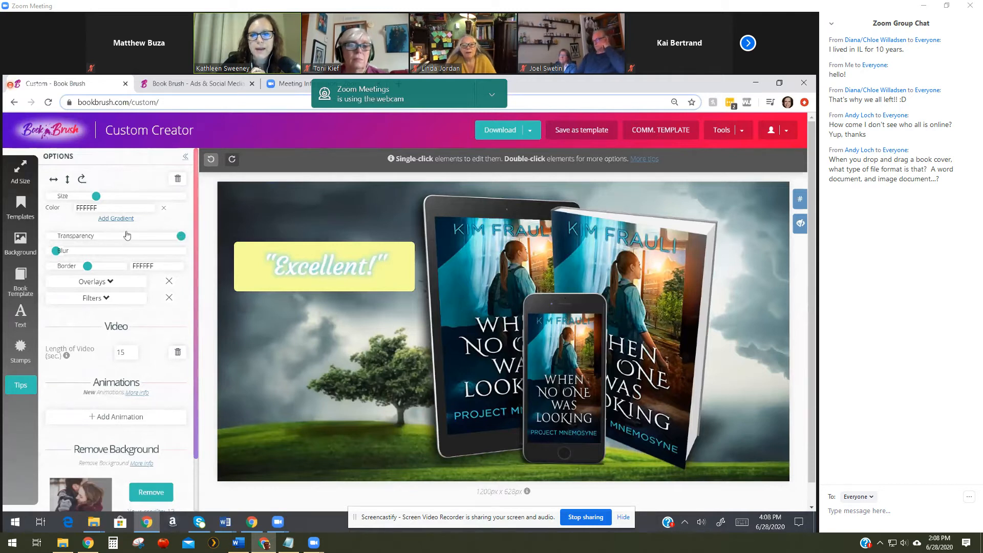
{"action": "left_click", "coordinate": [99, 236]}
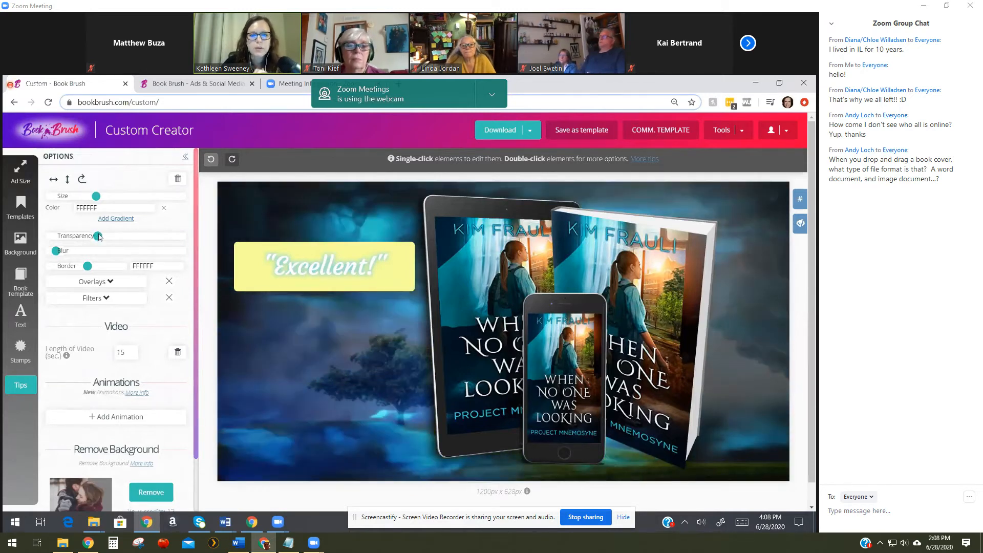
{"action": "left_click", "coordinate": [472, 410]}
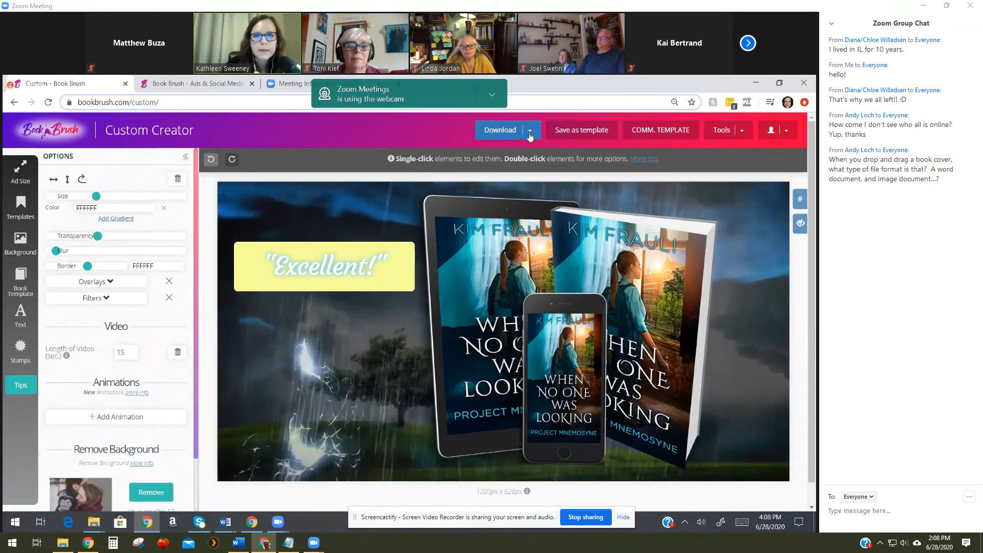
Move the yellow "Excellent!" banner down to the lower part of the ad beside the tablet
{"action": "left_click", "coordinate": [531, 134]}
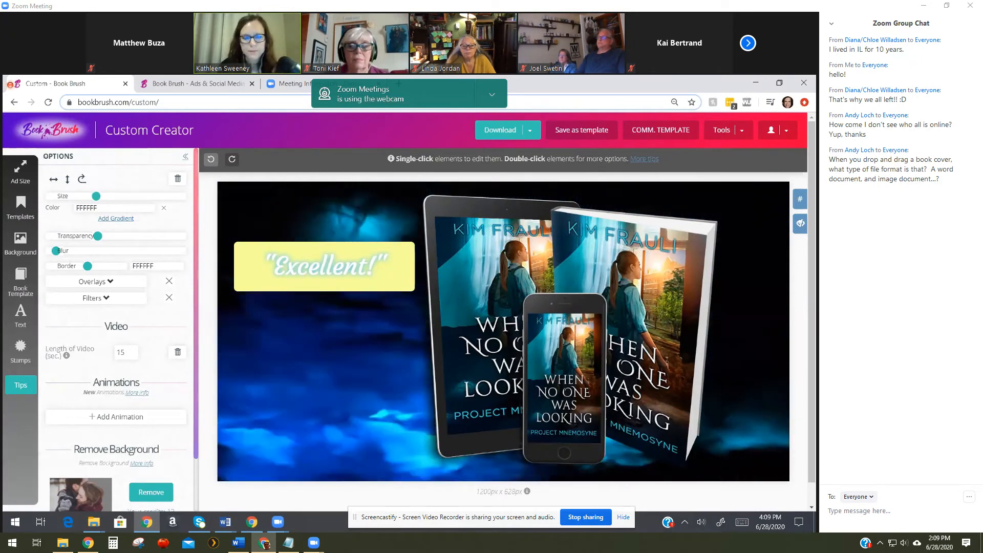
{"action": "left_click", "coordinate": [478, 297]}
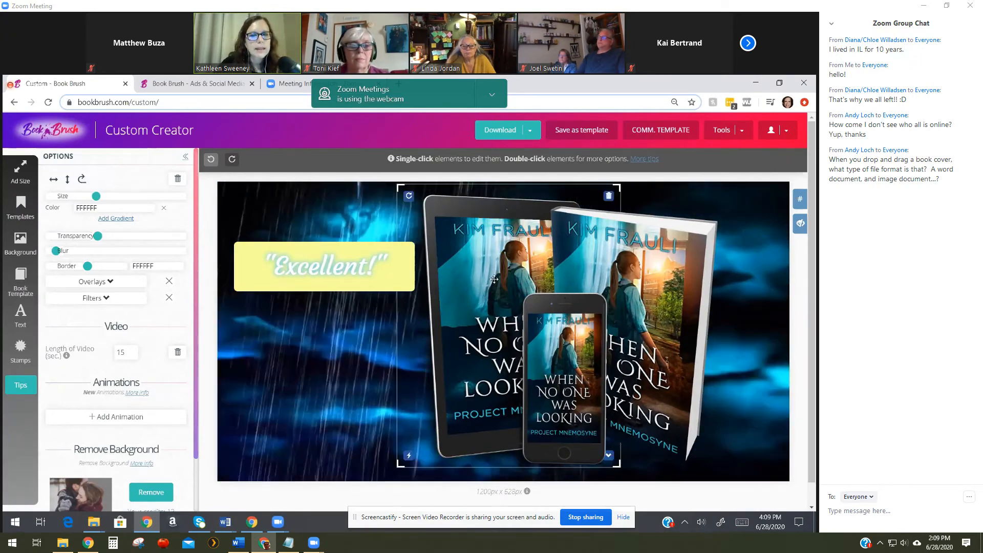
{"action": "left_click_drag", "start_coordinate": [306, 273], "coordinate": [320, 494]}
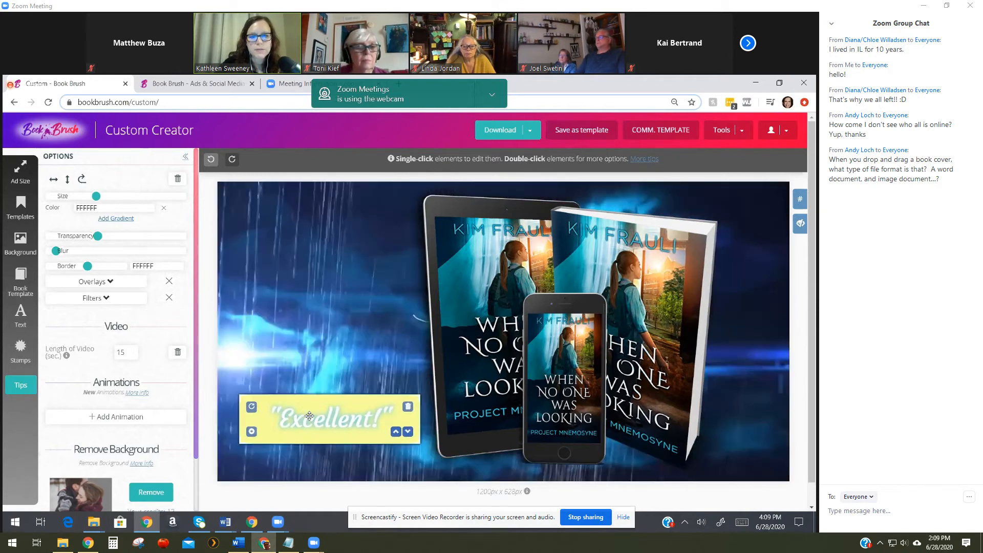
{"action": "left_click", "coordinate": [369, 504]}
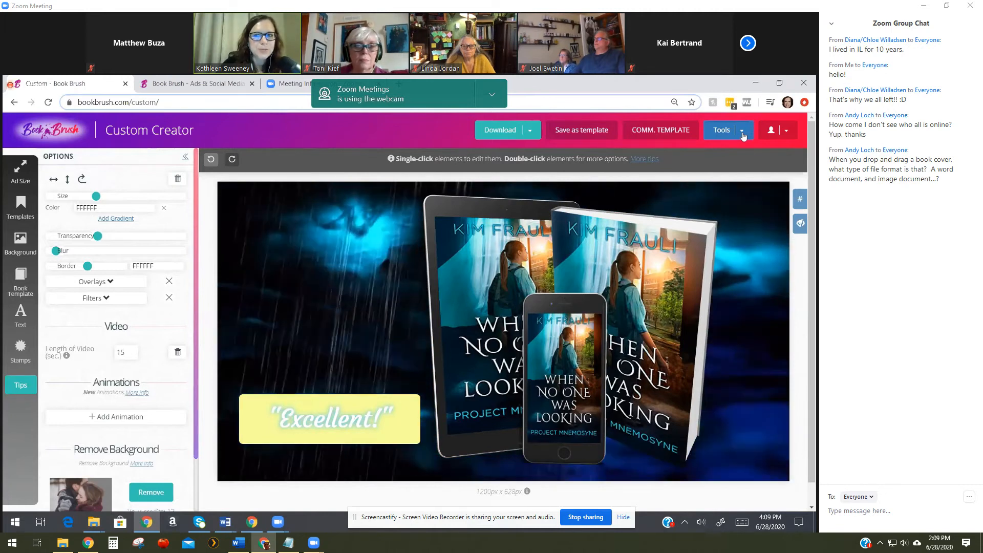
Switch to the Instant Mockups tool, leaving the current ad without saving
{"action": "left_click", "coordinate": [742, 131]}
{"action": "left_click", "coordinate": [689, 185]}
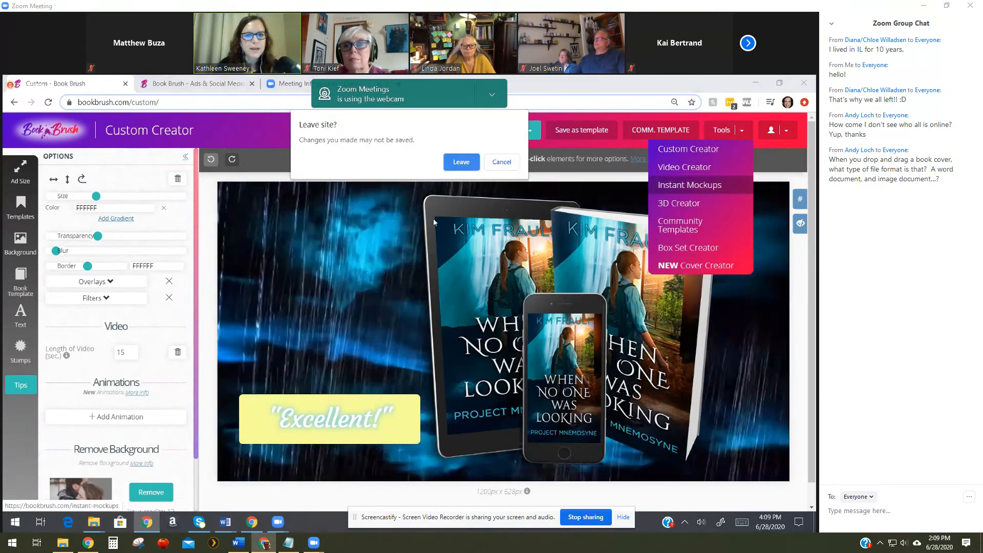
{"action": "left_click", "coordinate": [464, 158]}
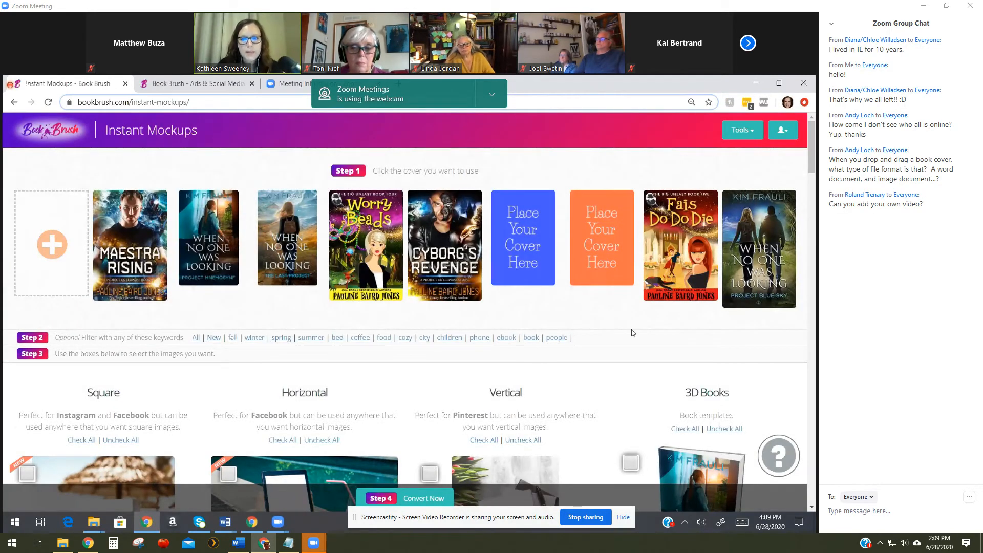
Look through the square, horizontal, vertical and 3D book templates offered for instant mockups
{"action": "scroll", "coordinate": [634, 333], "scroll_direction": "down", "scroll_amount": 5}
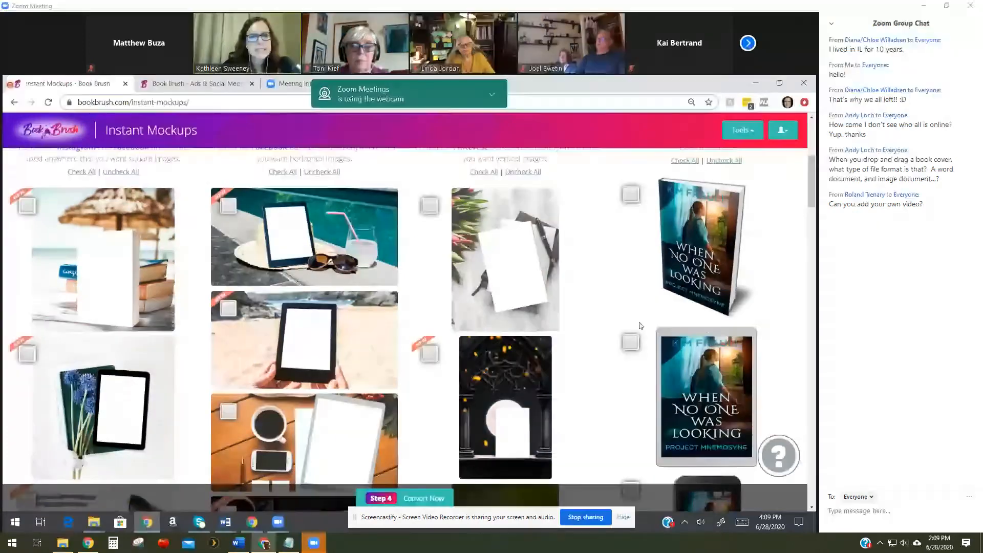
{"action": "scroll", "coordinate": [640, 326], "scroll_direction": "down", "scroll_amount": 8}
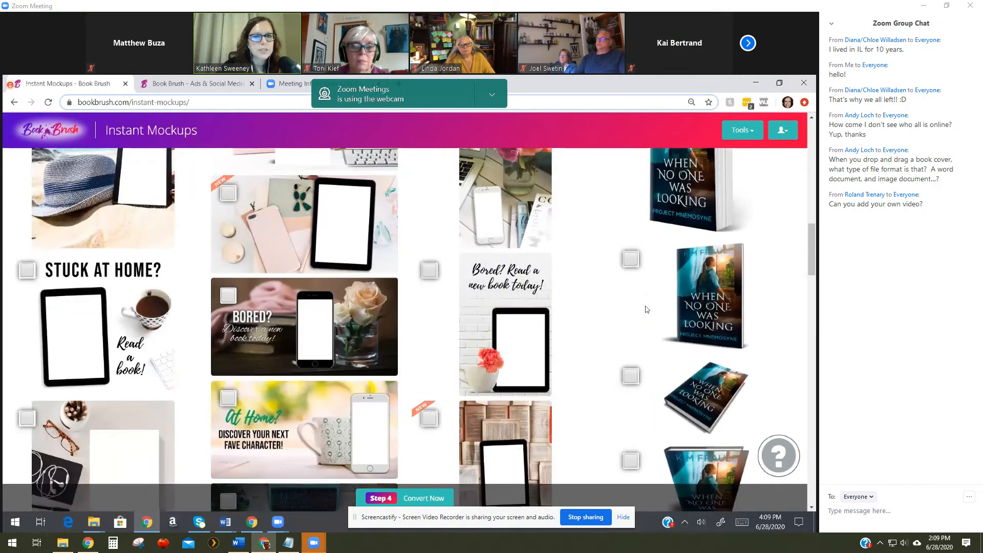
{"action": "scroll", "coordinate": [647, 309], "scroll_direction": "down", "scroll_amount": 2}
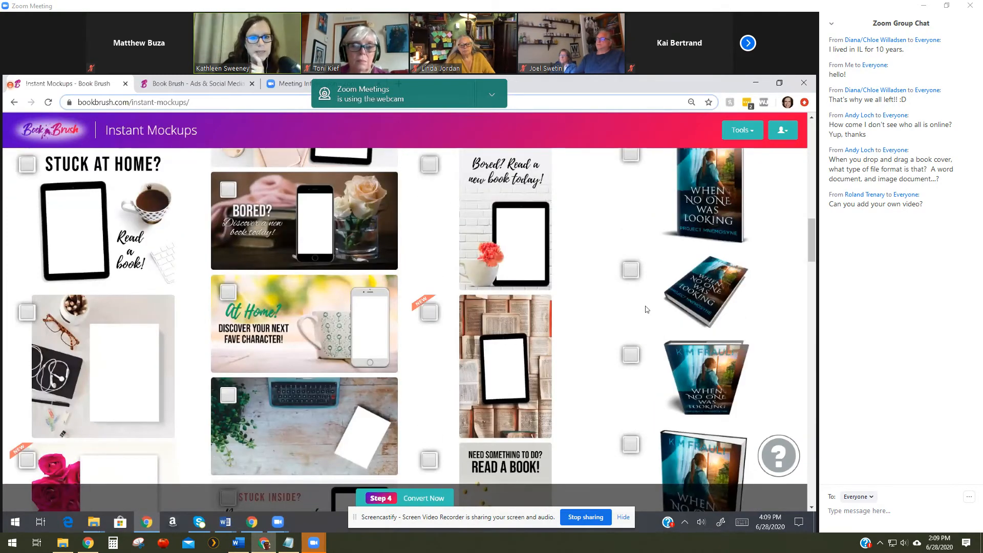
{"action": "scroll", "coordinate": [646, 309], "scroll_direction": "down", "scroll_amount": 5}
{"action": "scroll", "coordinate": [661, 319], "scroll_direction": "down", "scroll_amount": 4}
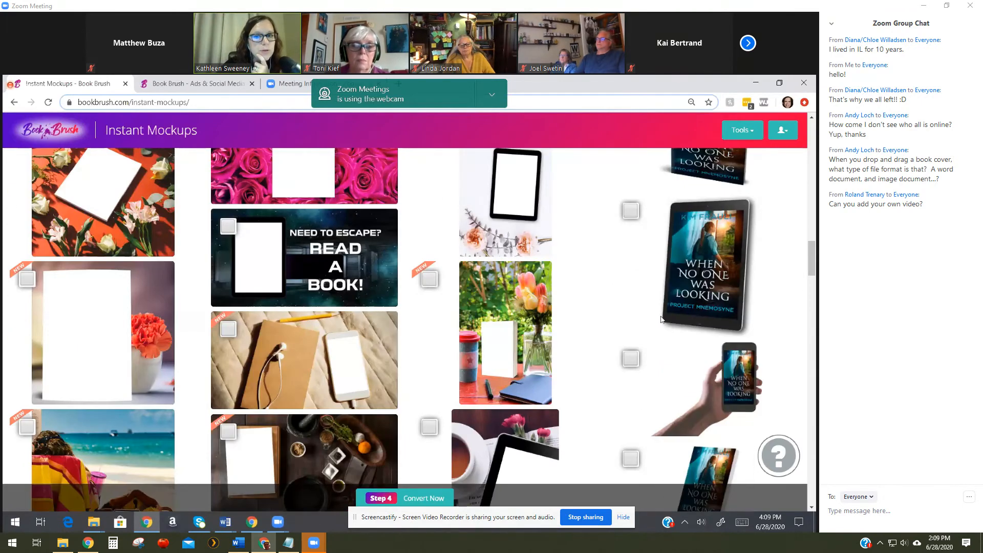
{"action": "scroll", "coordinate": [658, 321], "scroll_direction": "down", "scroll_amount": 9}
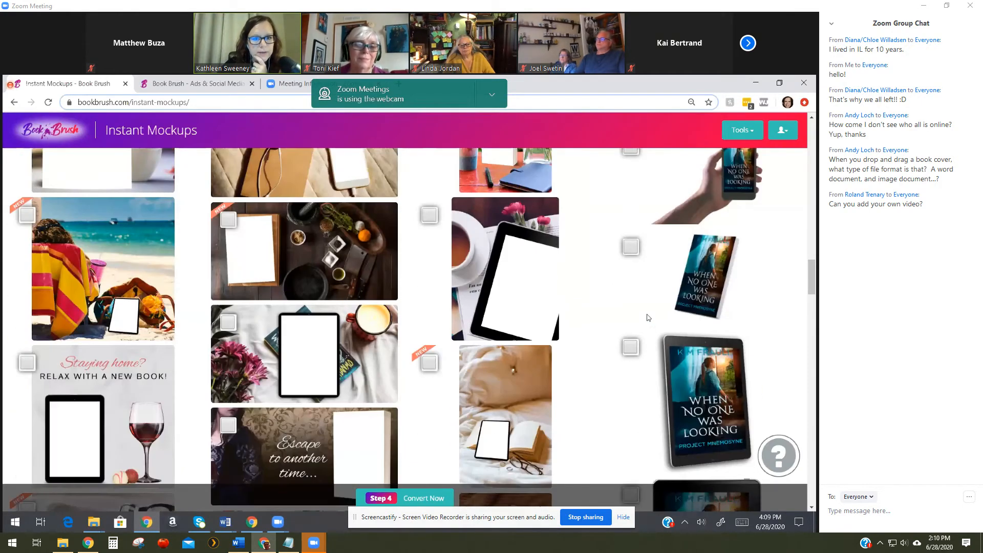
{"action": "scroll", "coordinate": [625, 299], "scroll_direction": "down", "scroll_amount": 20}
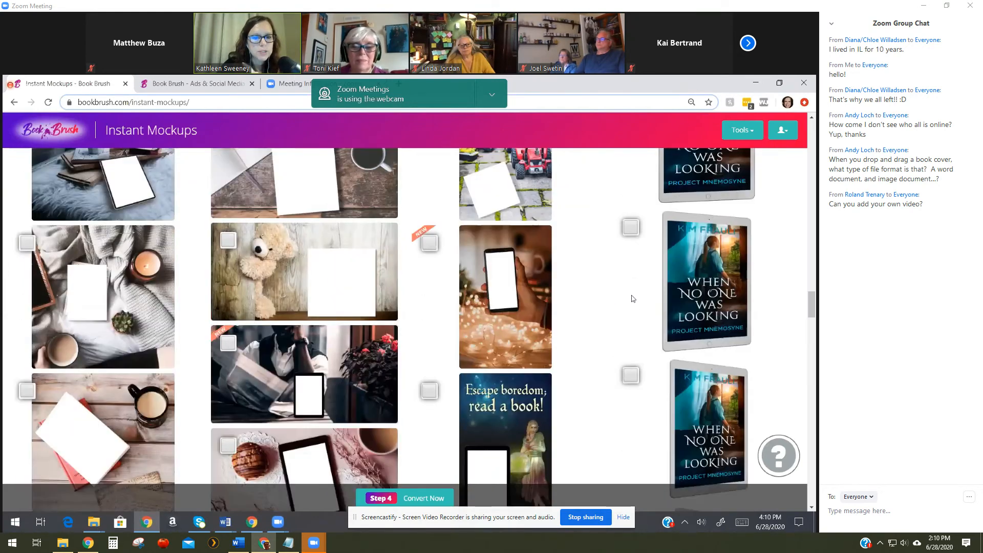
{"action": "scroll", "coordinate": [633, 299], "scroll_direction": "down", "scroll_amount": 2}
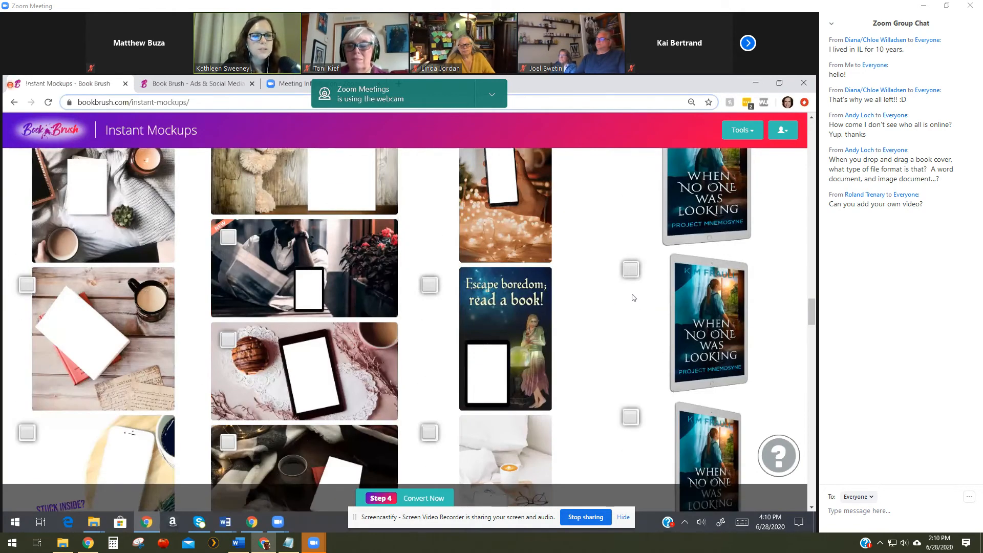
{"action": "scroll", "coordinate": [633, 297], "scroll_direction": "up", "scroll_amount": 15}
{"action": "scroll", "coordinate": [639, 294], "scroll_direction": "up", "scroll_amount": 10}
{"action": "scroll", "coordinate": [624, 314], "scroll_direction": "up", "scroll_amount": 6}
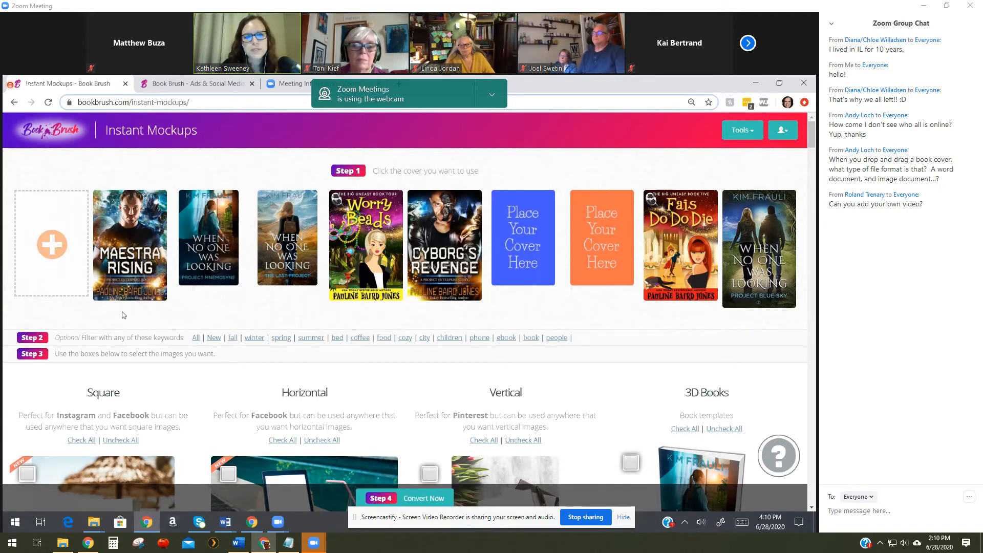
Choose the Worry Beads cover and select the poolside tablet, blue-flower tablet, green-background book and beach-hat tablet mockups
{"action": "left_click", "coordinate": [363, 224]}
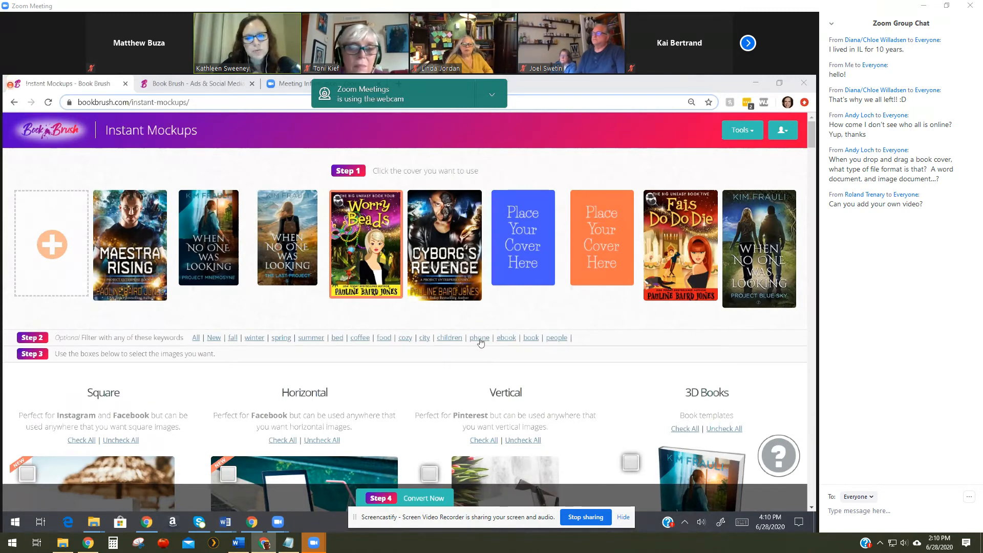
{"action": "scroll", "coordinate": [482, 348], "scroll_direction": "down", "scroll_amount": 3}
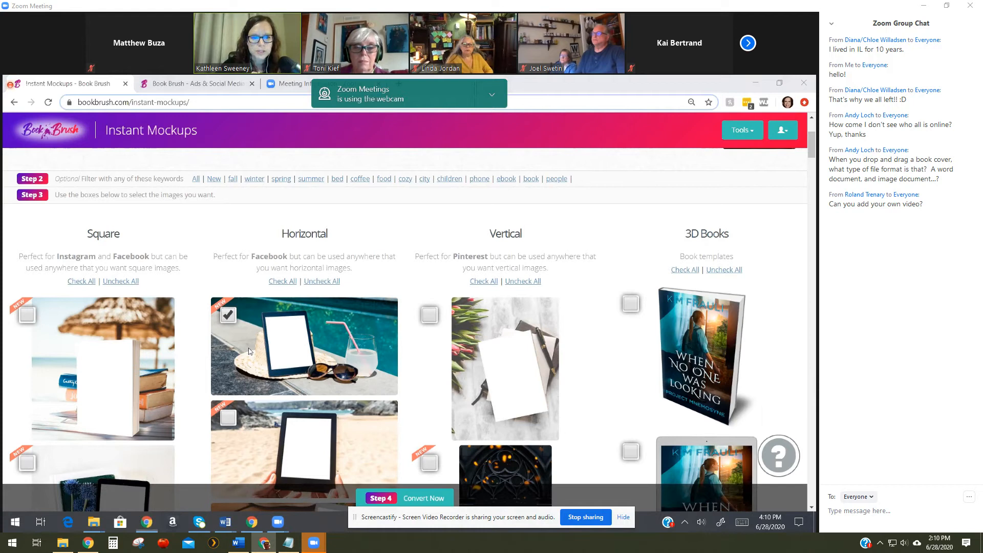
{"action": "scroll", "coordinate": [49, 369], "scroll_direction": "down", "scroll_amount": 2}
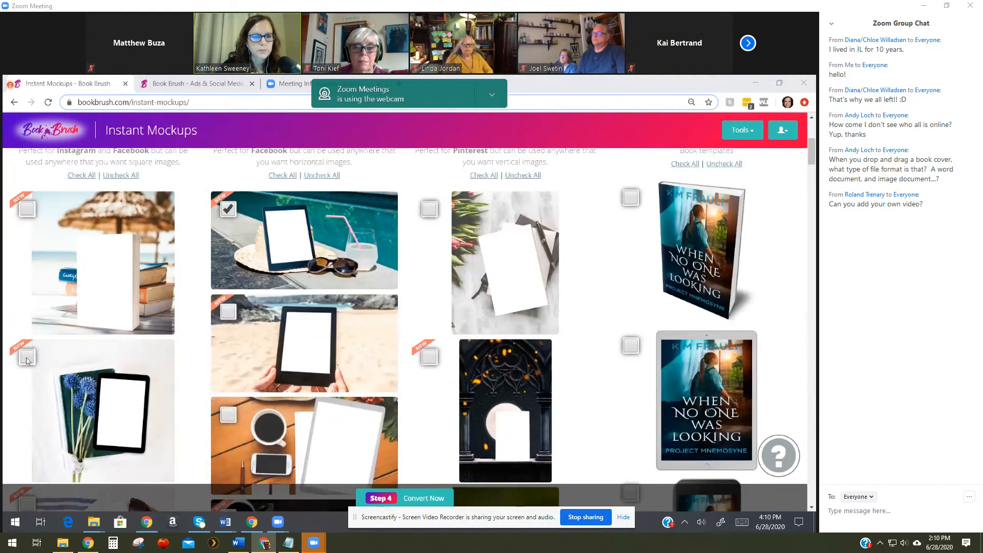
{"action": "left_click", "coordinate": [27, 359]}
{"action": "scroll", "coordinate": [487, 334], "scroll_direction": "down", "scroll_amount": 2}
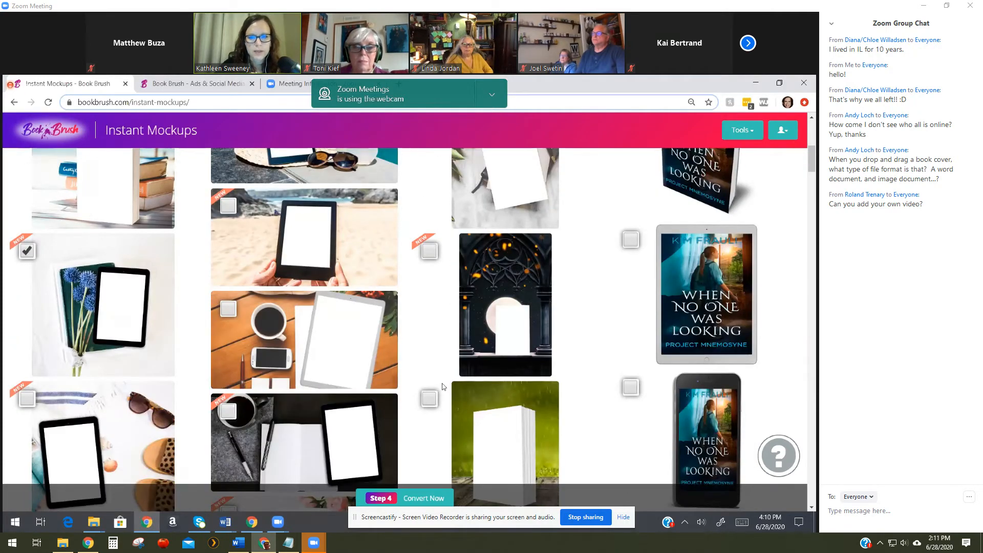
{"action": "scroll", "coordinate": [443, 387], "scroll_direction": "down", "scroll_amount": 2}
{"action": "left_click", "coordinate": [430, 294]}
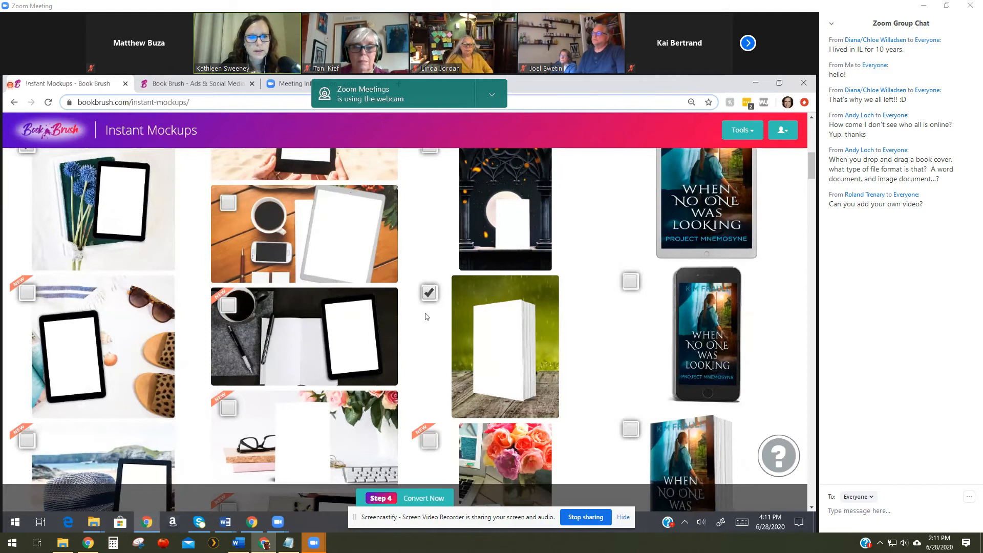
{"action": "scroll", "coordinate": [87, 252], "scroll_direction": "down", "scroll_amount": 2}
{"action": "scroll", "coordinate": [23, 282], "scroll_direction": "down", "scroll_amount": 1}
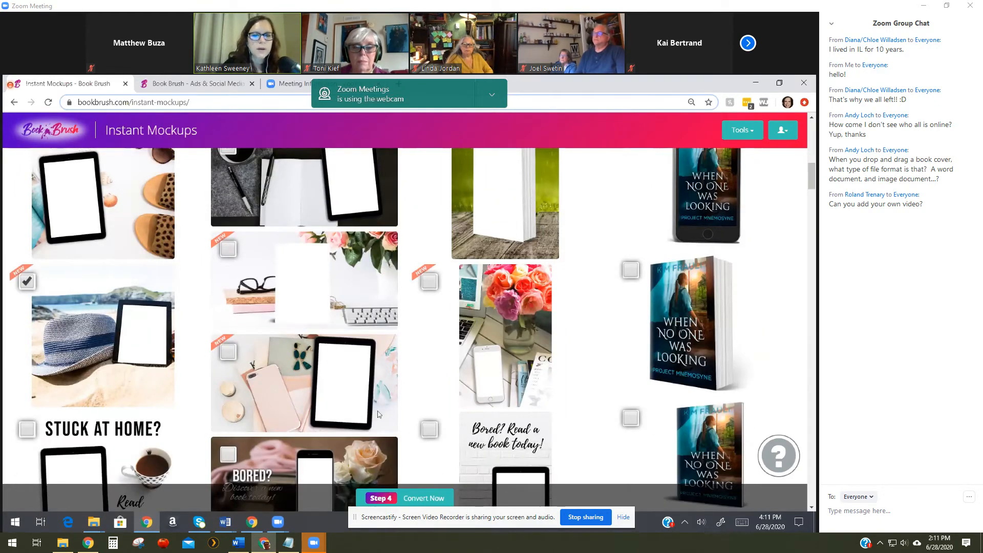
Convert and download the selected mockups as a zip archive, and open the image folder inside it
{"action": "left_click", "coordinate": [385, 500]}
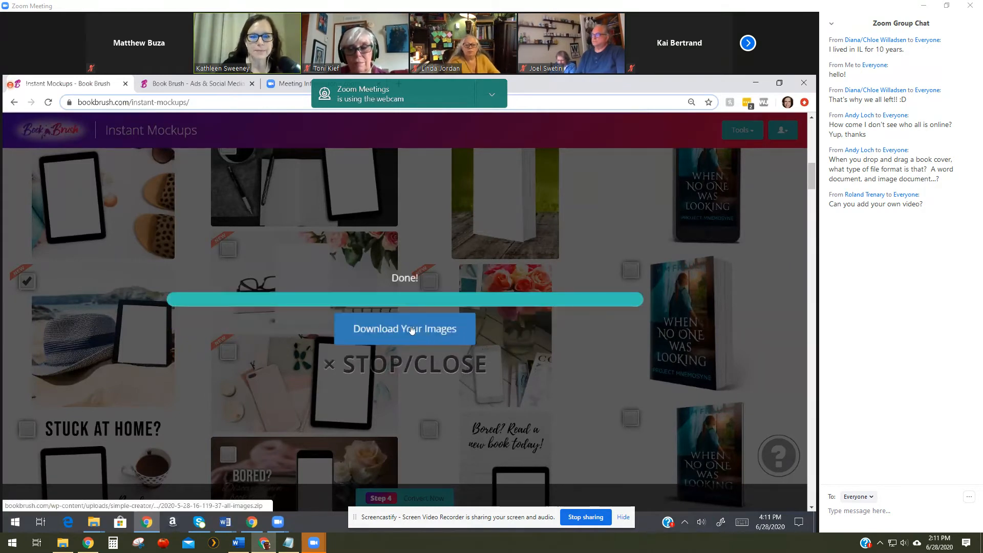
{"action": "left_click", "coordinate": [399, 330]}
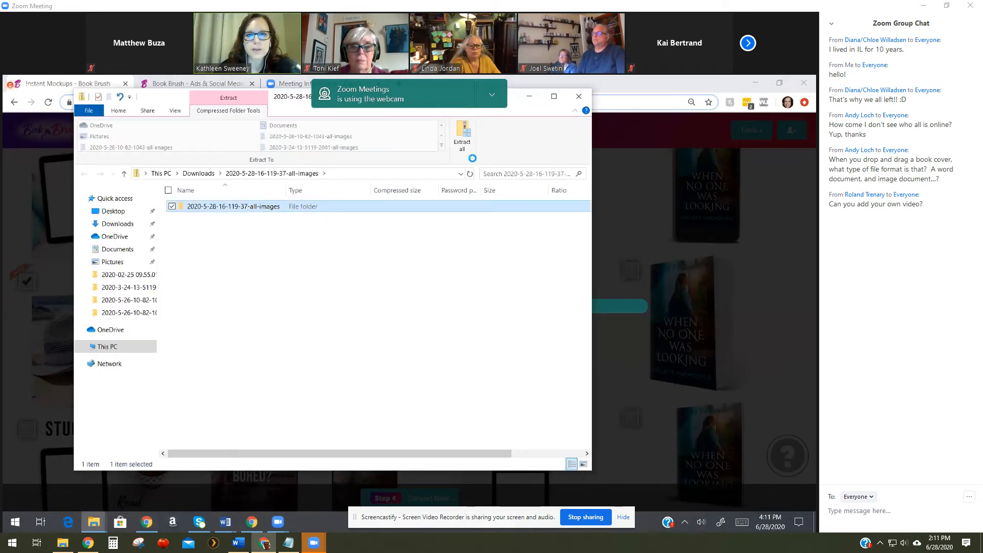
{"action": "left_click", "coordinate": [463, 138]}
{"action": "left_click", "coordinate": [494, 407]}
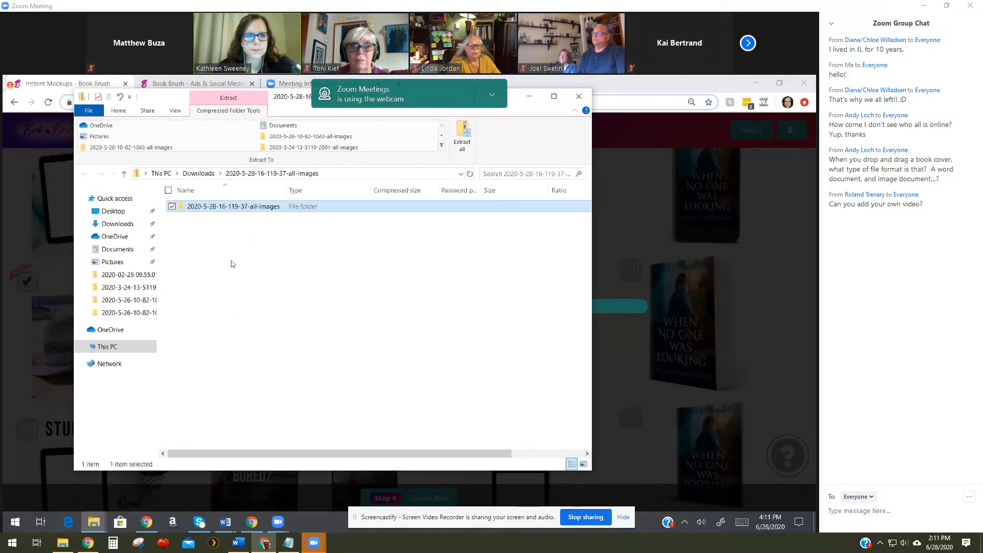
{"action": "double_click", "coordinate": [286, 207]}
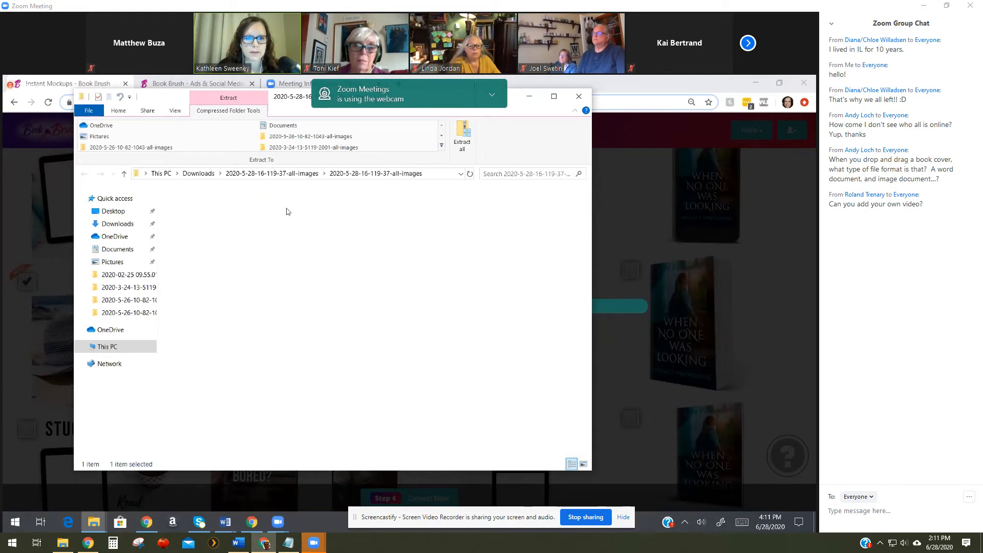
View the finished Worry Beads mockups BookBrushImage10 and BookBrushImage557 from the archive
{"action": "left_click", "coordinate": [222, 207]}
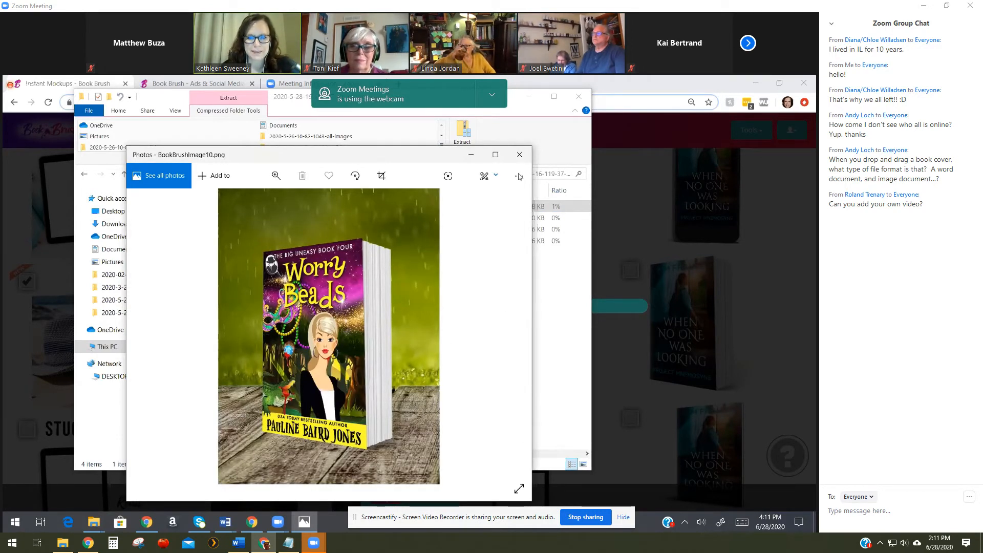
{"action": "left_click", "coordinate": [519, 155]}
{"action": "double_click", "coordinate": [233, 218]}
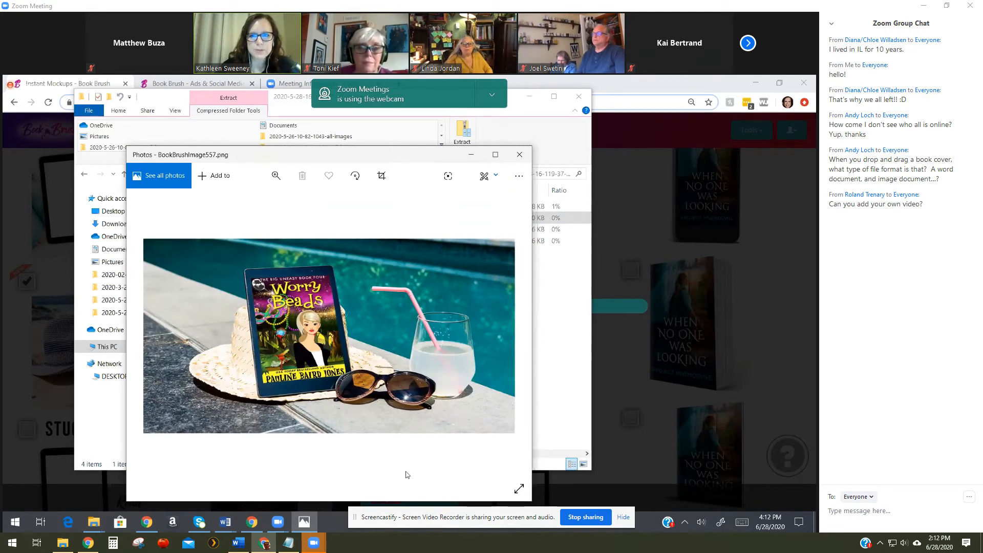
Page forward and back through the participants in the Zoom meeting's video strip
{"action": "left_click", "coordinate": [748, 43]}
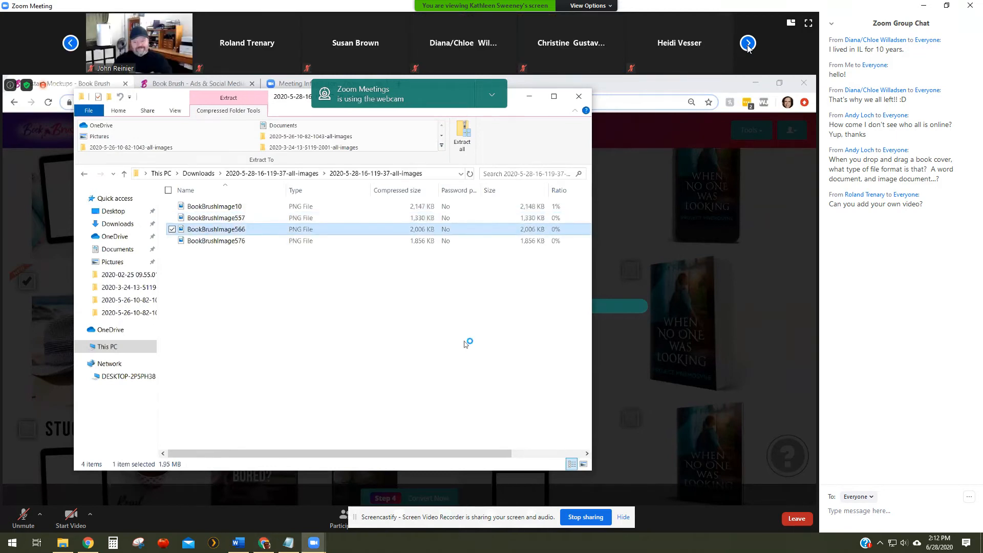
{"action": "left_click", "coordinate": [747, 43]}
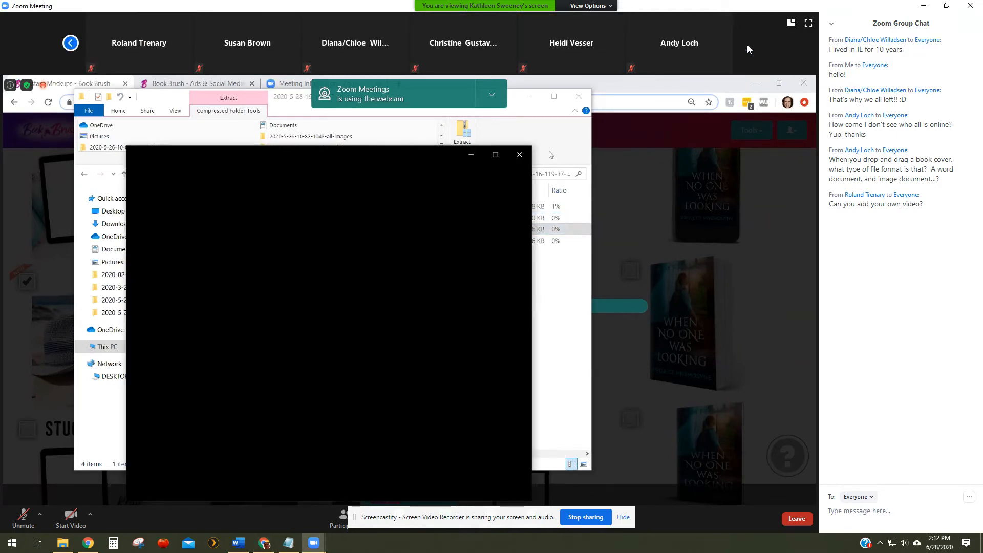
{"action": "left_click", "coordinate": [68, 44]}
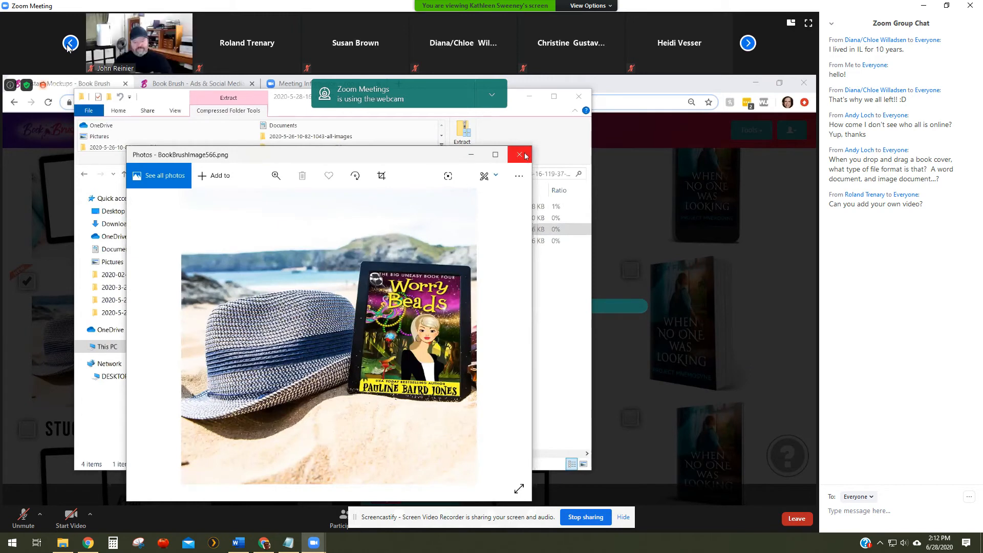
Return to the first page of participants in the Zoom video strip and hide the group chat, keeping the meeting window maximized
{"action": "left_click", "coordinate": [68, 44]}
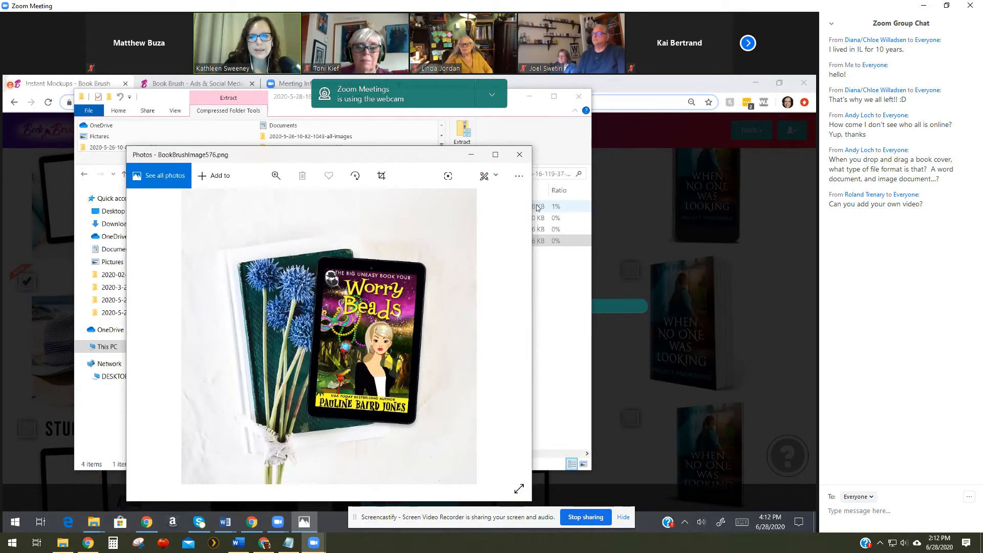
{"action": "left_click", "coordinate": [947, 6]}
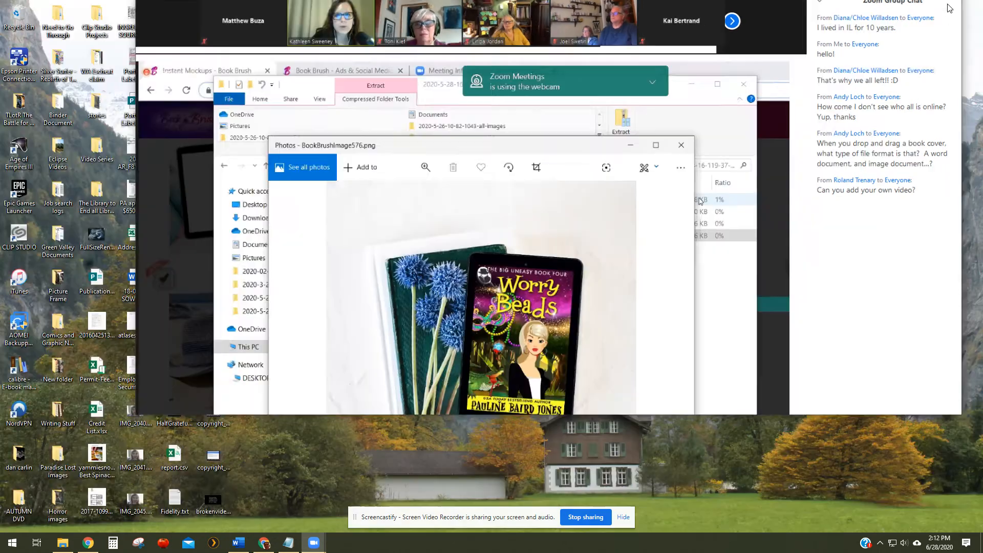
{"action": "left_click", "coordinate": [931, 11]}
{"action": "left_click", "coordinate": [832, 24]}
{"action": "left_click", "coordinate": [862, 34]}
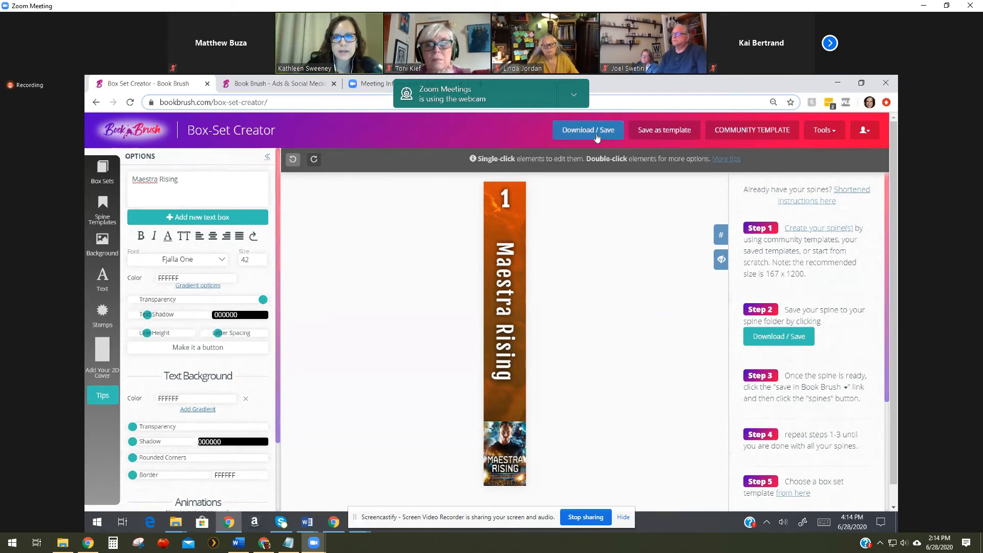
Save the Maestra Rising spine to the Spines folder in Book Brush
{"action": "left_click", "coordinate": [596, 137]}
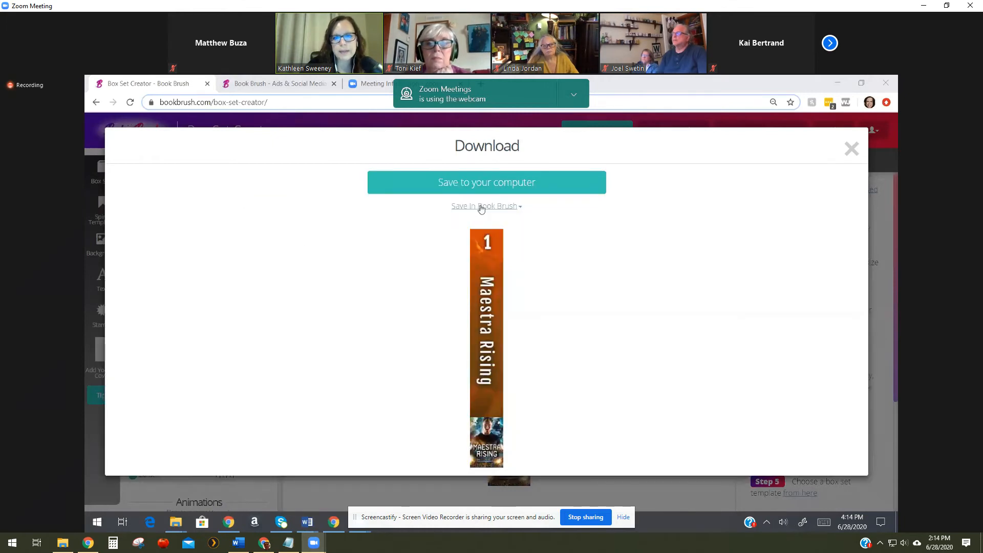
{"action": "left_click", "coordinate": [481, 207]}
{"action": "left_click", "coordinate": [420, 256]}
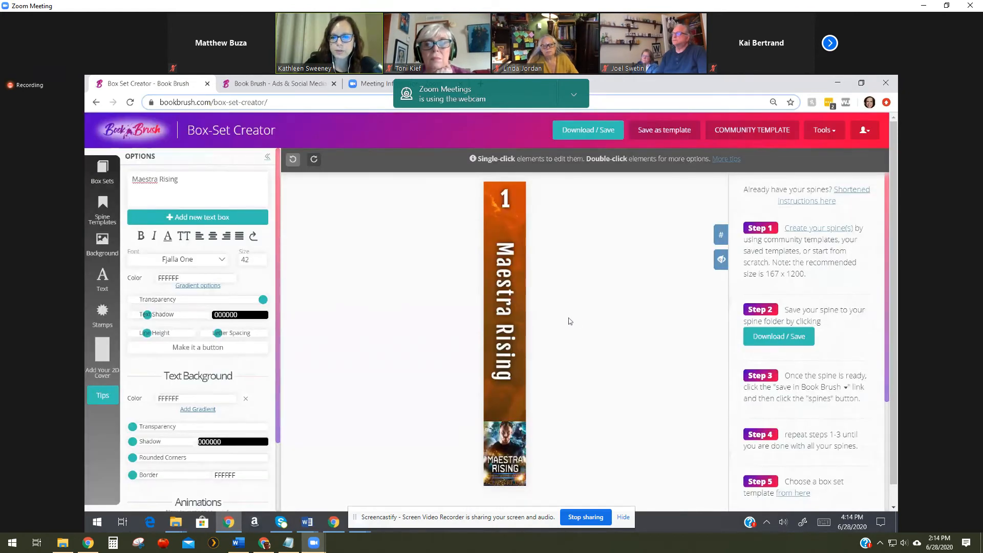
Swap the small Maestra Rising cover on the spine for the Cyborg's Revenge cover
{"action": "left_click", "coordinate": [507, 451]}
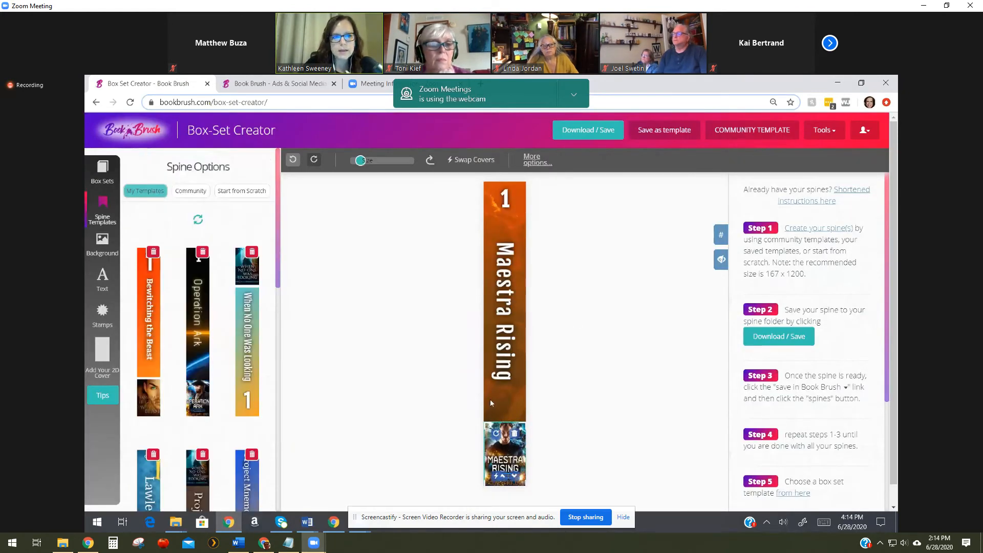
{"action": "left_click", "coordinate": [472, 161]}
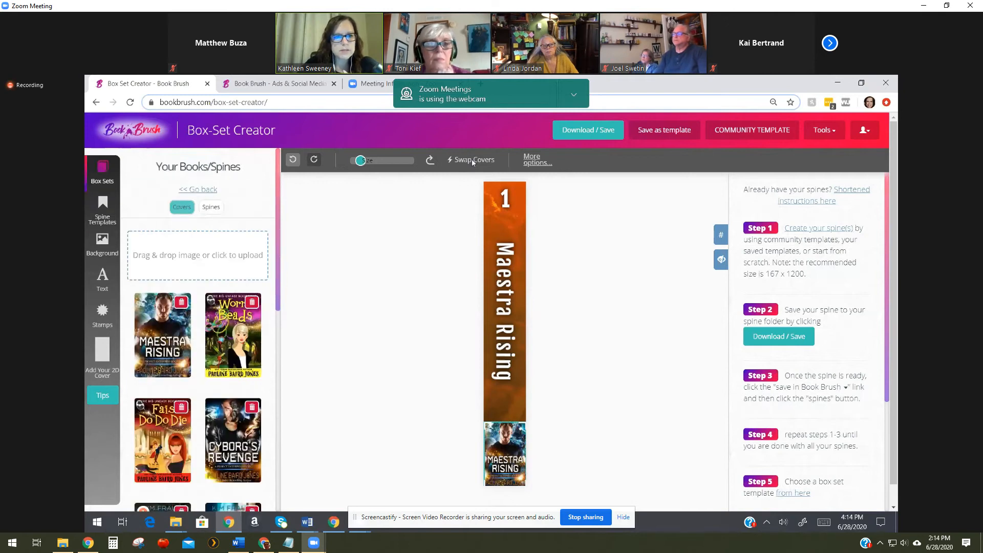
{"action": "left_click", "coordinate": [238, 447]}
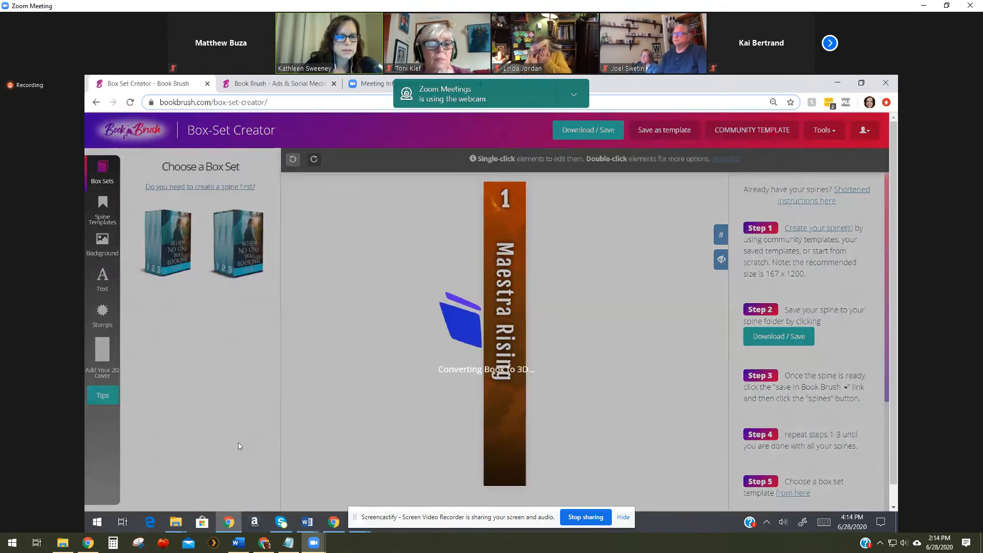
Change the title text on the spine to "Cyborg's Revenge"
{"action": "left_click", "coordinate": [504, 297]}
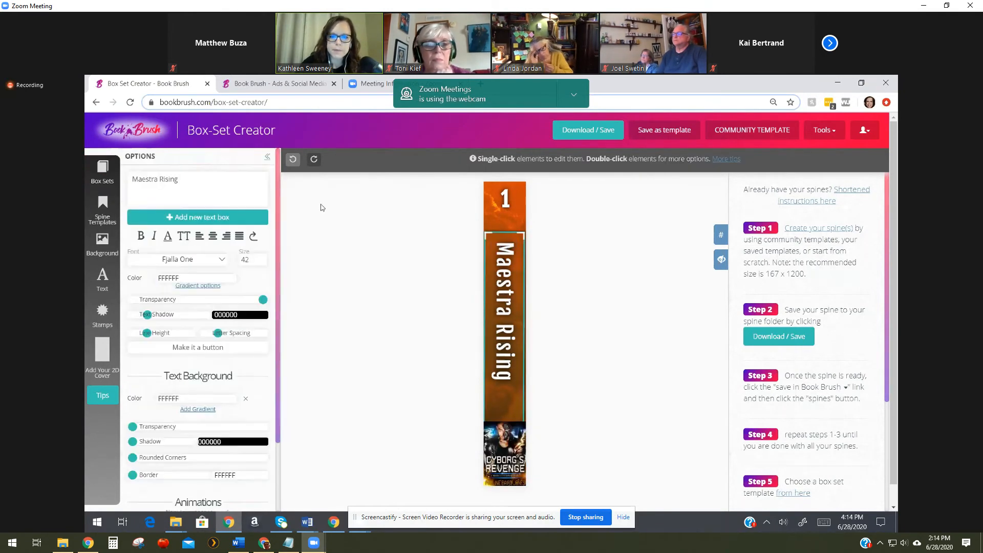
{"action": "left_click_drag", "start_coordinate": [149, 189], "coordinate": [115, 201]}
{"action": "type", "text": "Cybo"}
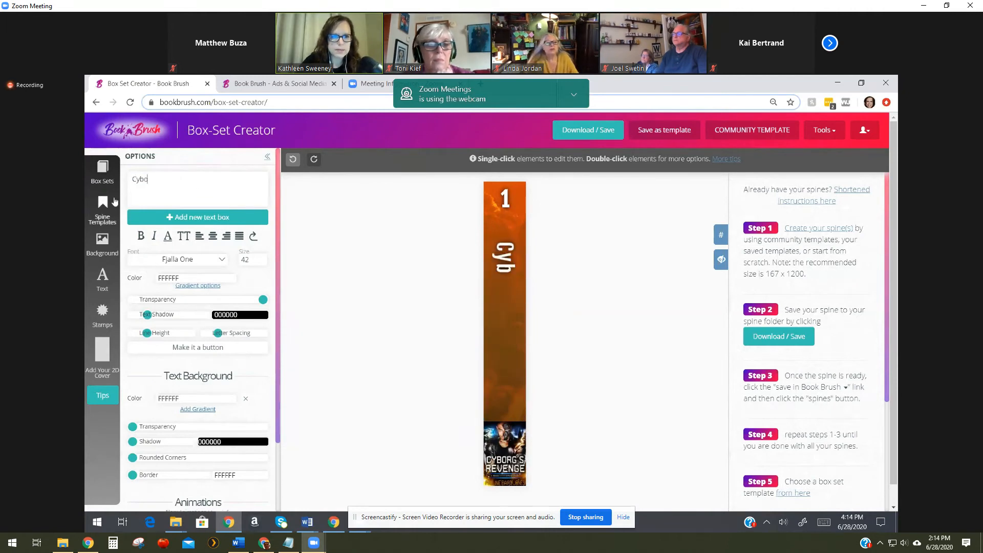
{"action": "type", "text": "rg's"}
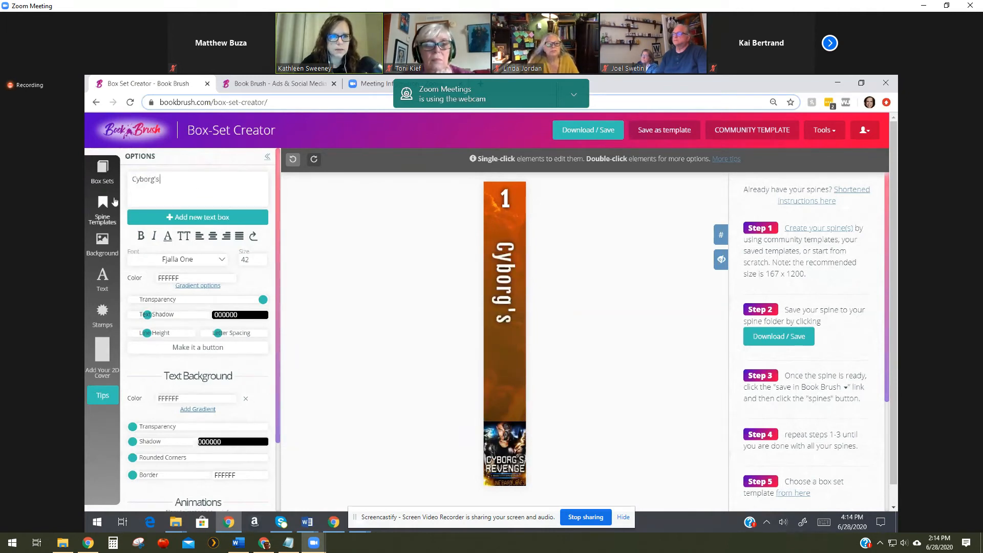
{"action": "type", "text": " Revenge"}
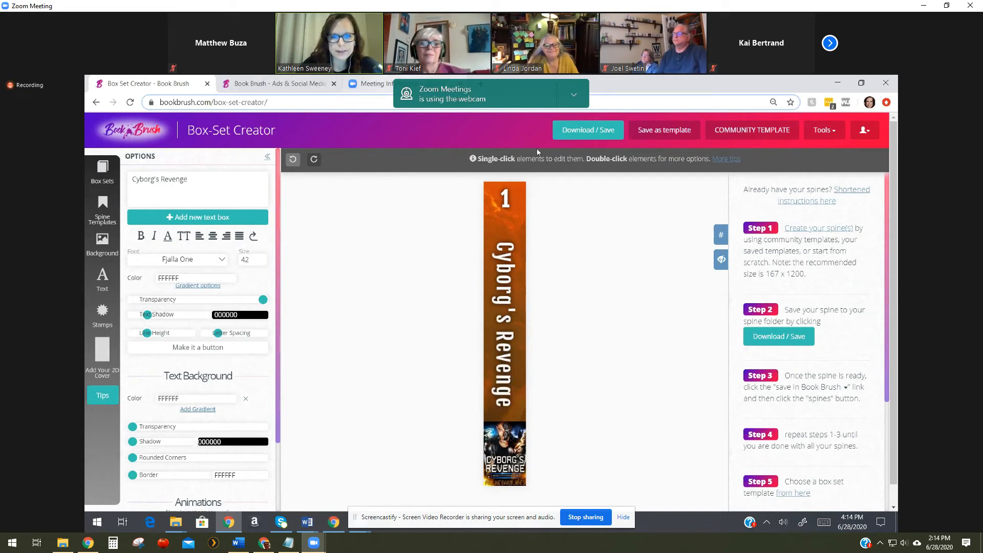
Change the volume number at the top of the spine to 2
{"action": "left_click", "coordinate": [505, 200]}
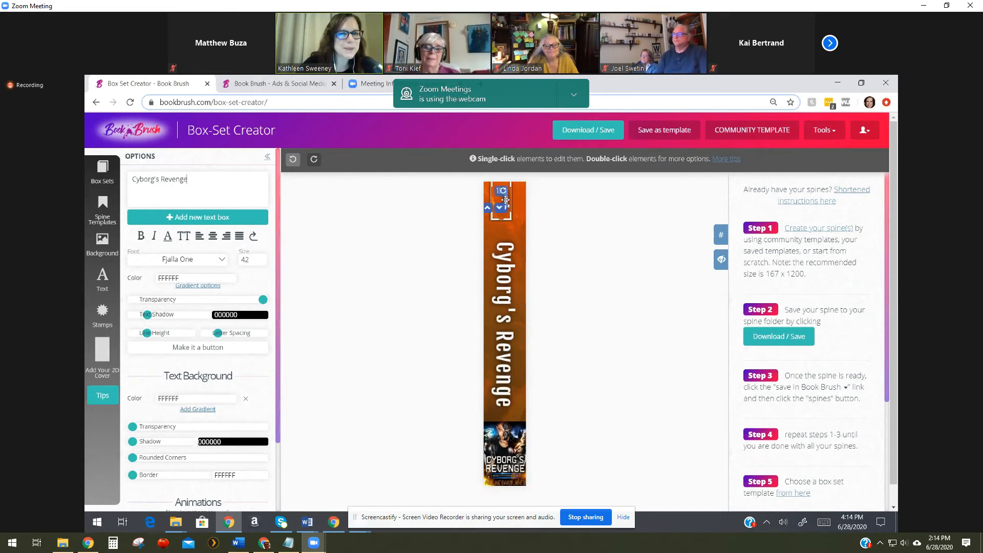
{"action": "double_click", "coordinate": [506, 200]}
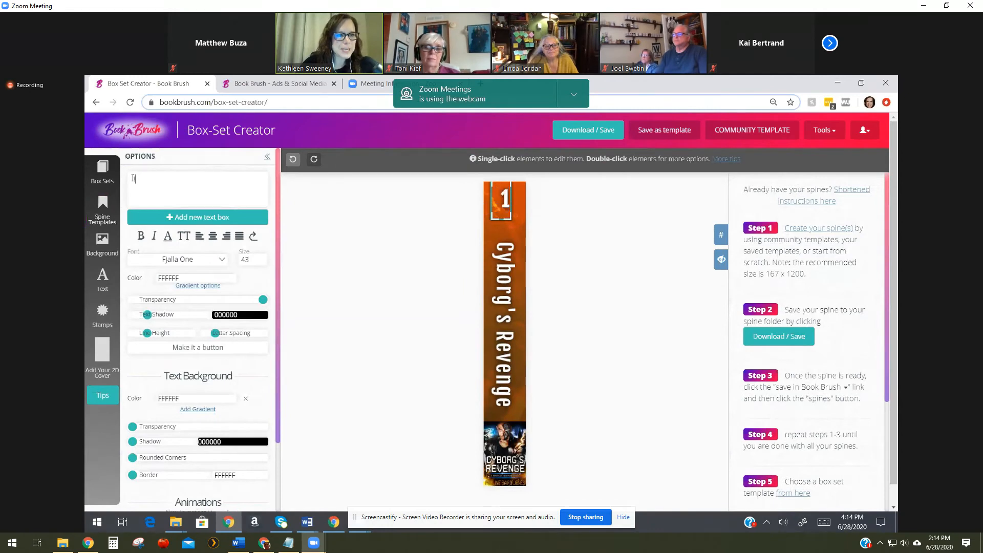
{"action": "type", "text": "2"}
{"action": "left_click", "coordinate": [581, 269]}
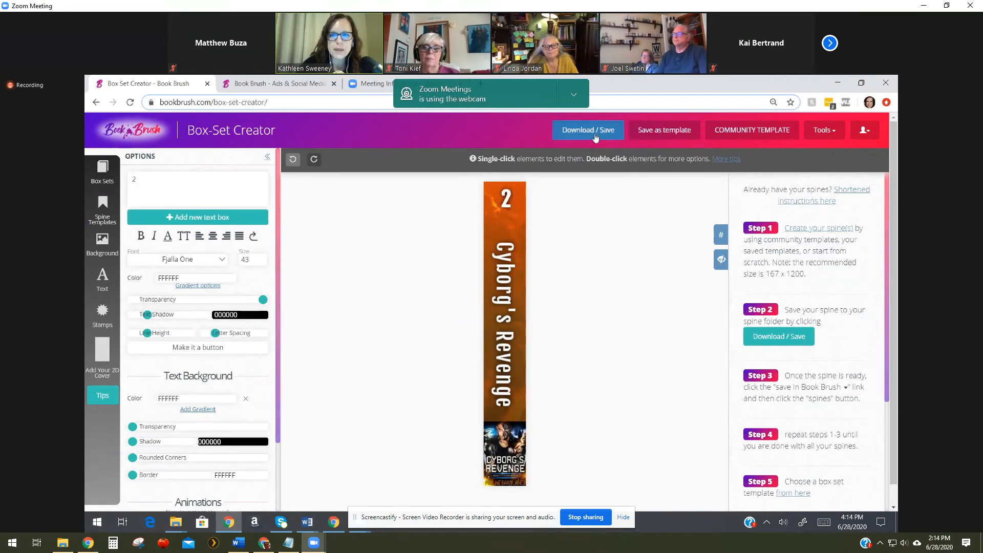
Save the Cyborg's Revenge spine to the Spines folder in Book Brush
{"action": "left_click", "coordinate": [595, 137]}
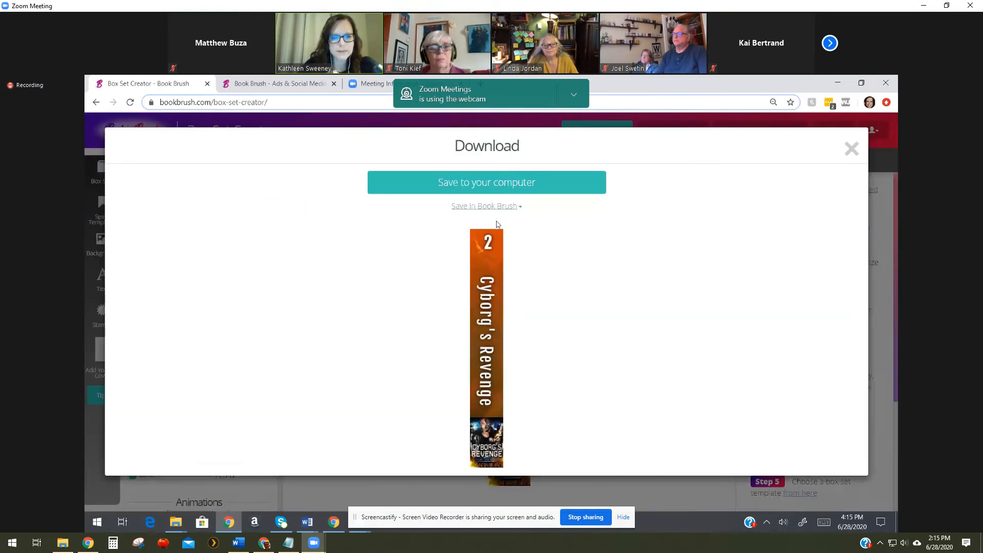
{"action": "left_click", "coordinate": [497, 207]}
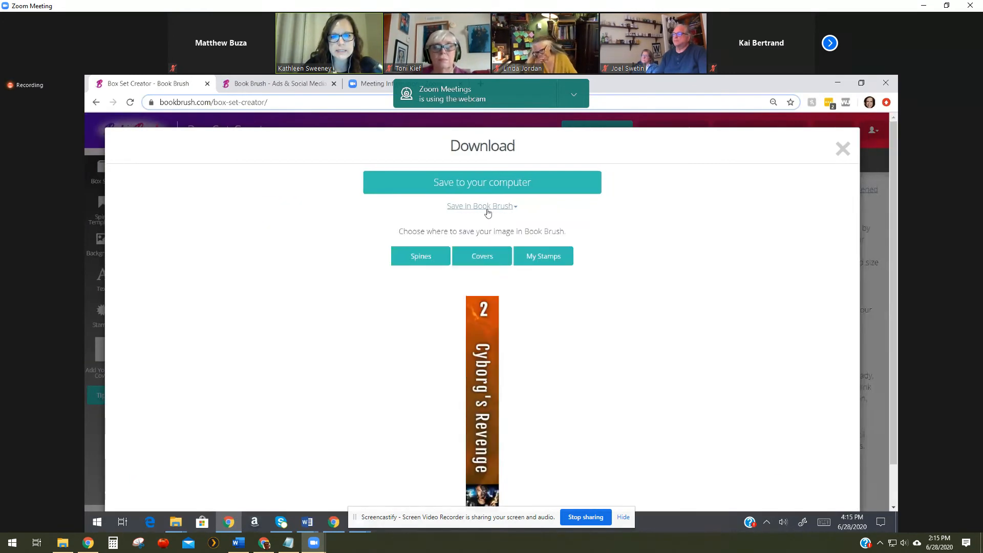
{"action": "left_click", "coordinate": [408, 253]}
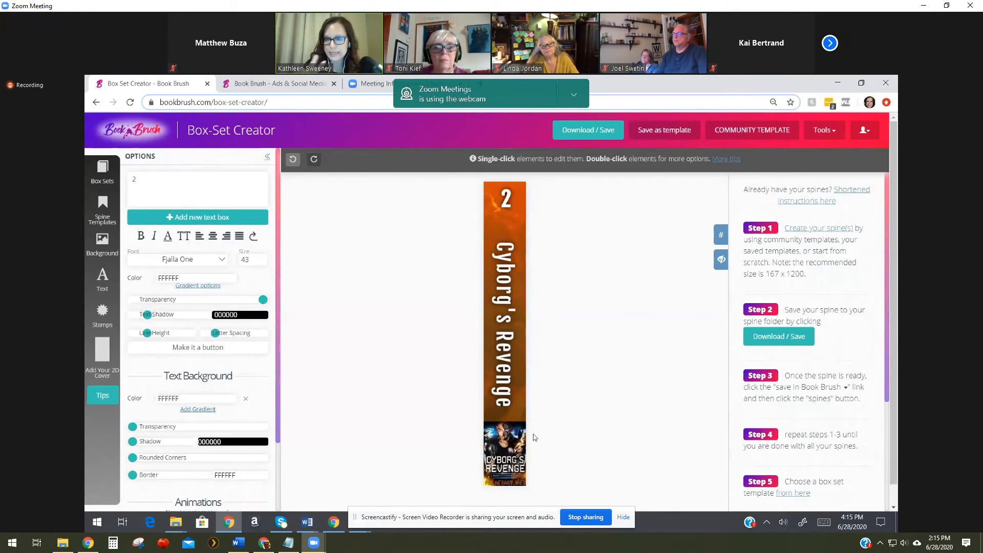
Browse the templates of the first box set style and choose the two-book box set
{"action": "left_click", "coordinate": [101, 169]}
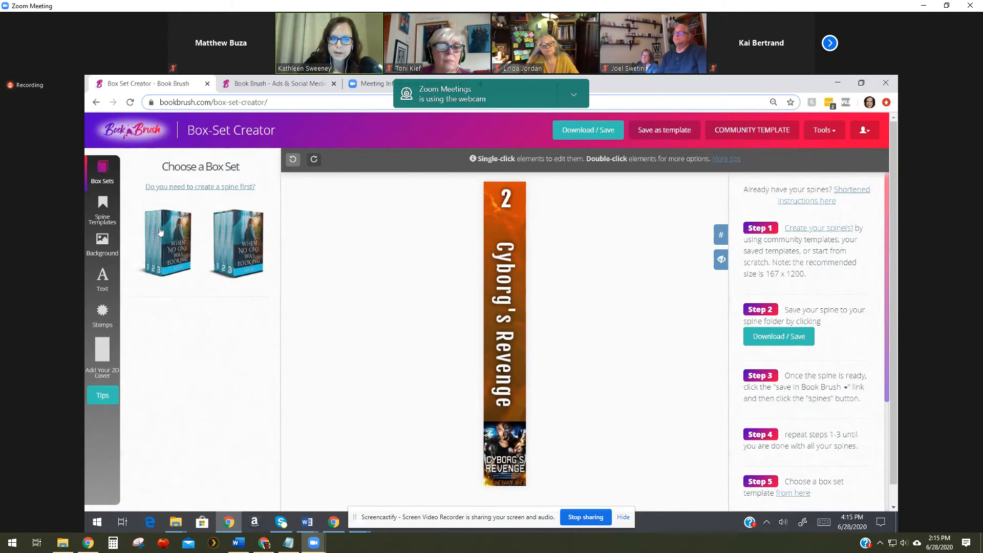
{"action": "left_click", "coordinate": [173, 240]}
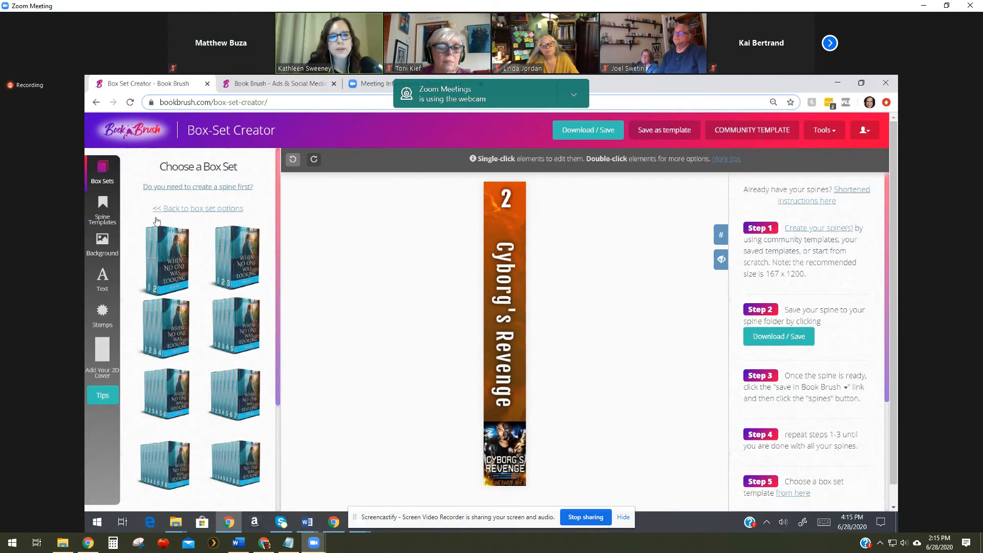
{"action": "scroll", "coordinate": [157, 221], "scroll_direction": "down", "scroll_amount": 1}
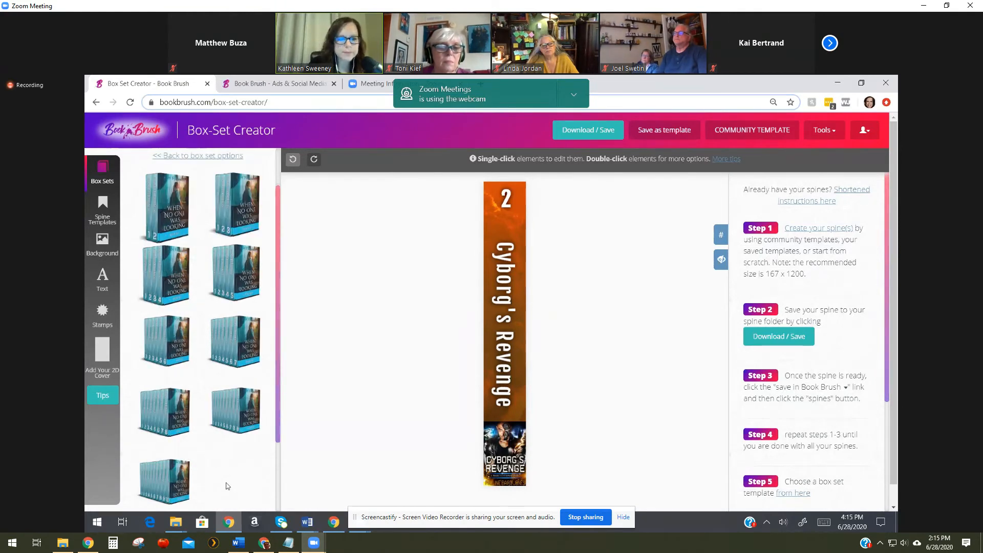
{"action": "scroll", "coordinate": [229, 456], "scroll_direction": "up", "scroll_amount": 1}
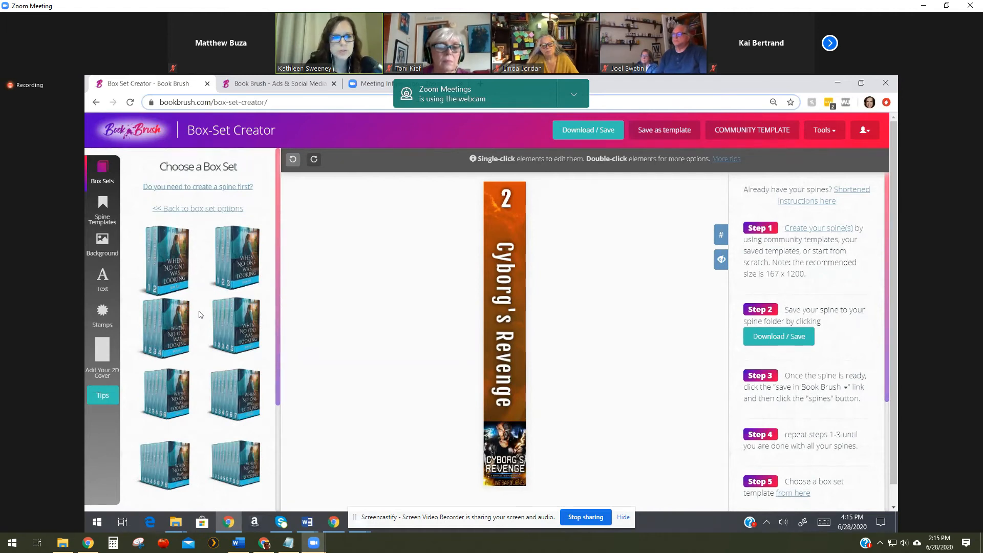
{"action": "left_click", "coordinate": [174, 251]}
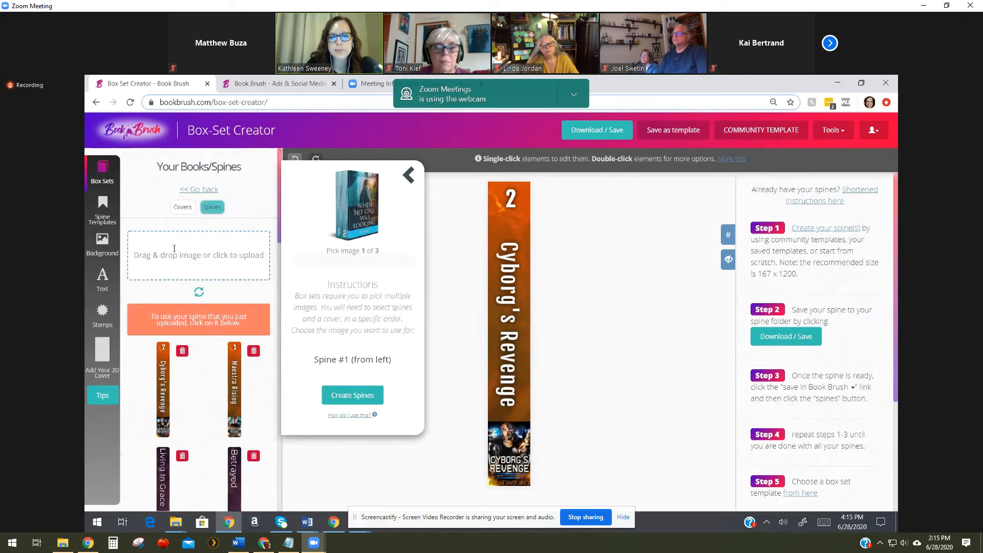
Assign the Maestra Rising spine as Spine #1 and the Cyborg's Revenge spine as Spine #2 of the box set
{"action": "left_click_drag", "start_coordinate": [392, 359], "coordinate": [311, 364]}
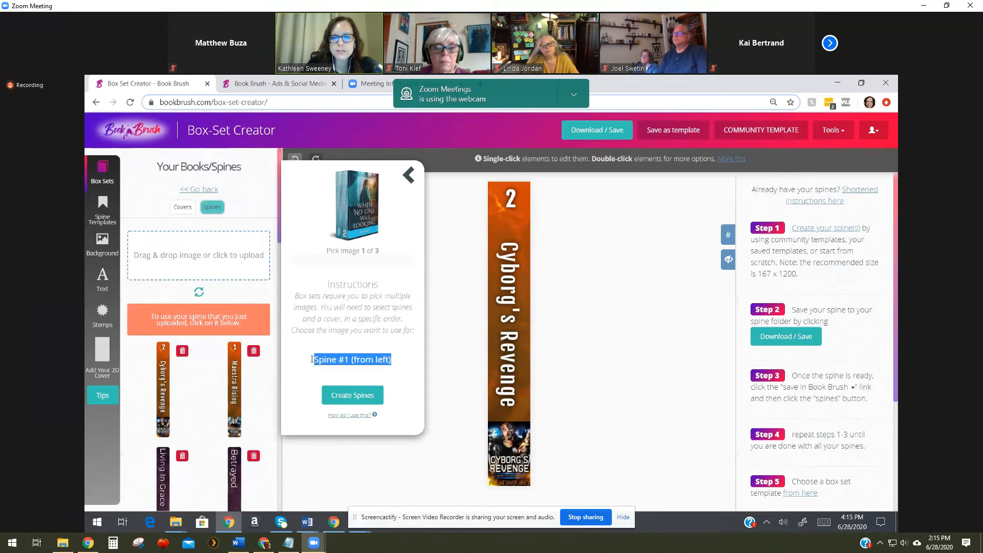
{"action": "left_click", "coordinate": [236, 380]}
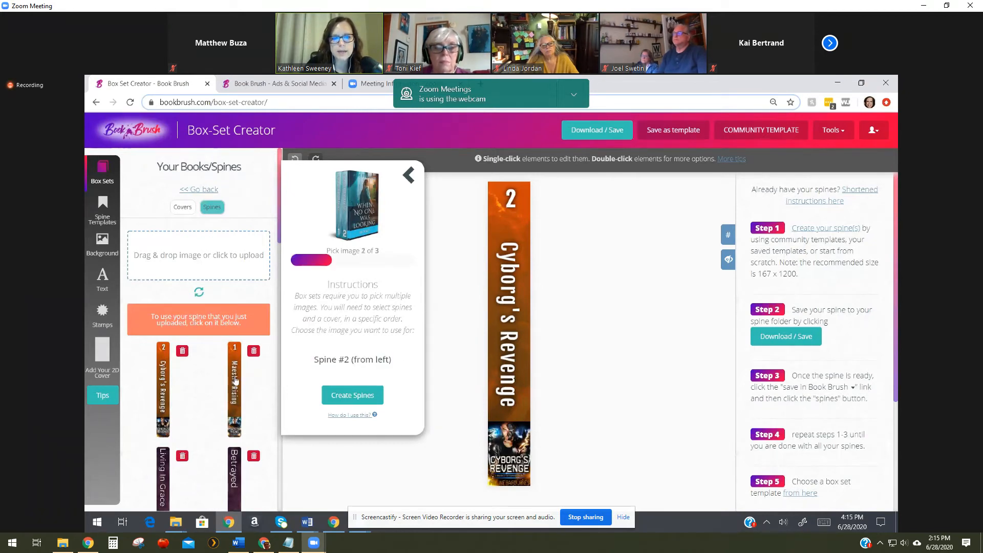
{"action": "left_click_drag", "start_coordinate": [389, 360], "coordinate": [306, 361]}
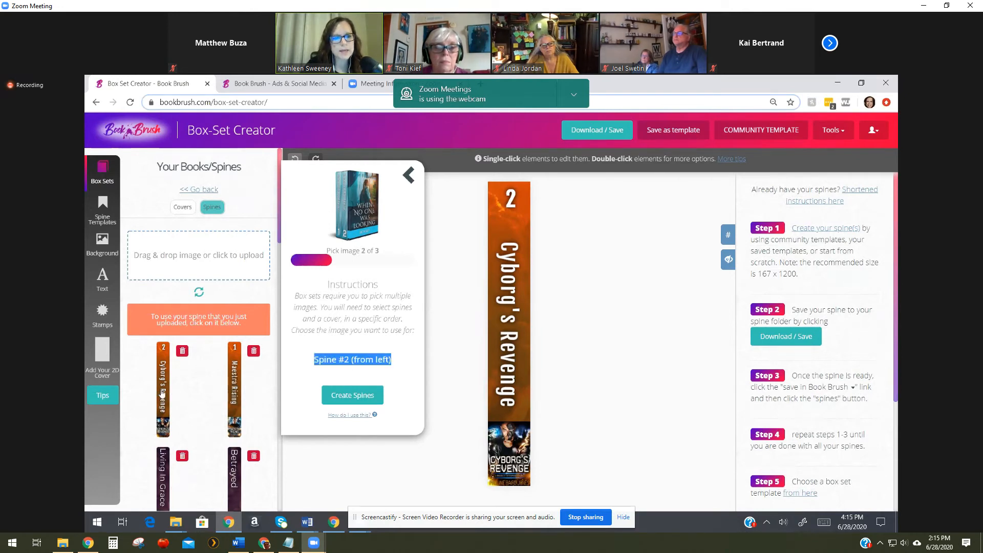
{"action": "left_click", "coordinate": [162, 394]}
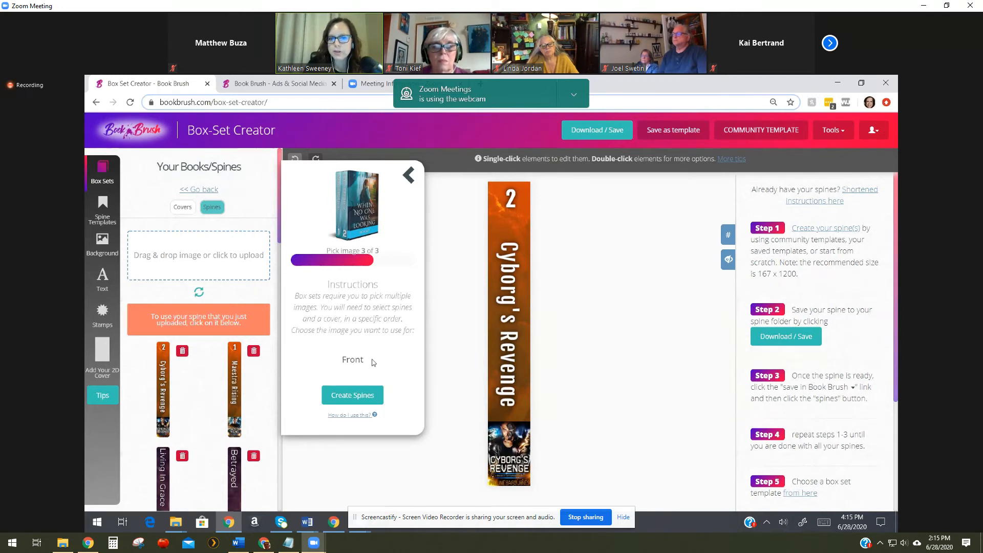
Use the Maestra Rising cover as the front of the box set and generate the 3D image for download
{"action": "left_click_drag", "start_coordinate": [371, 367], "coordinate": [331, 364]}
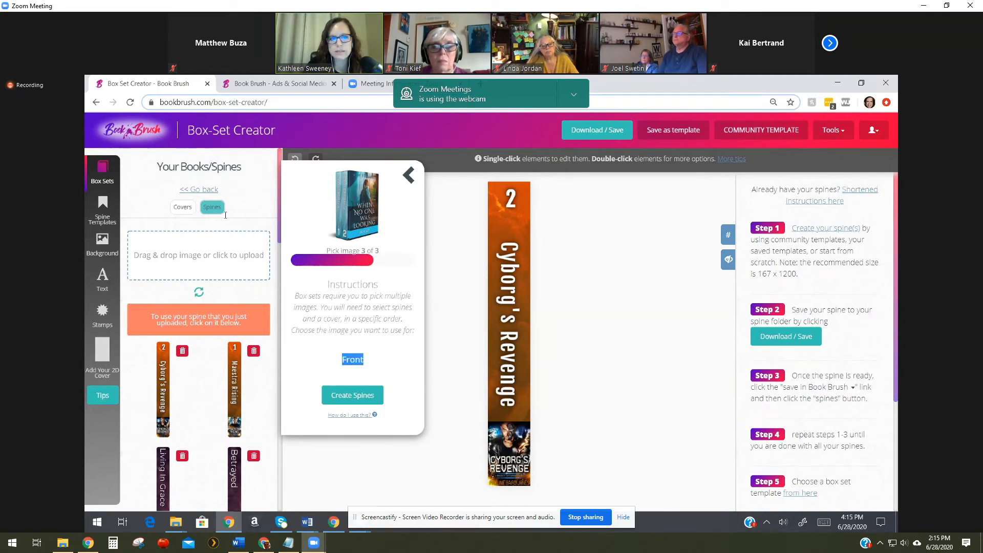
{"action": "left_click", "coordinate": [183, 206]}
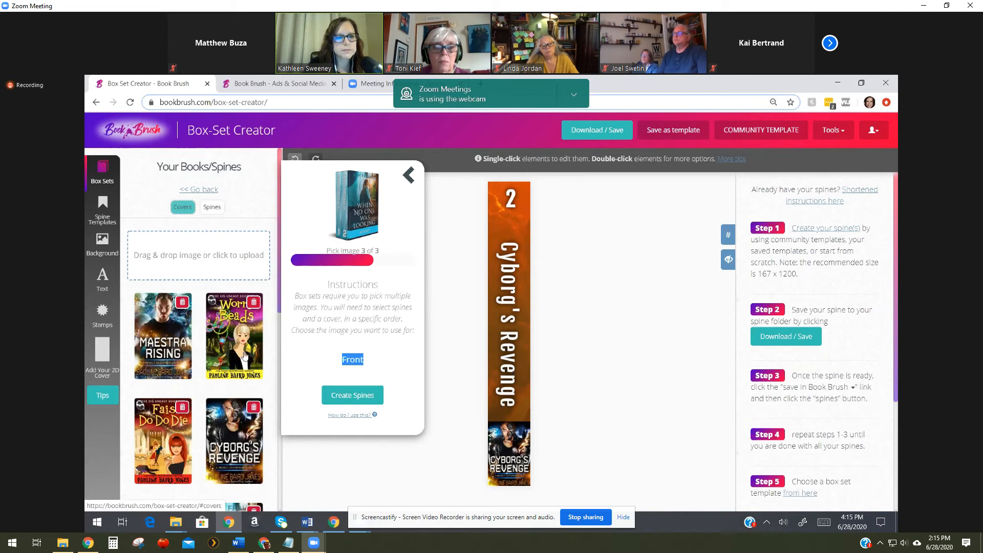
{"action": "left_click", "coordinate": [352, 395]}
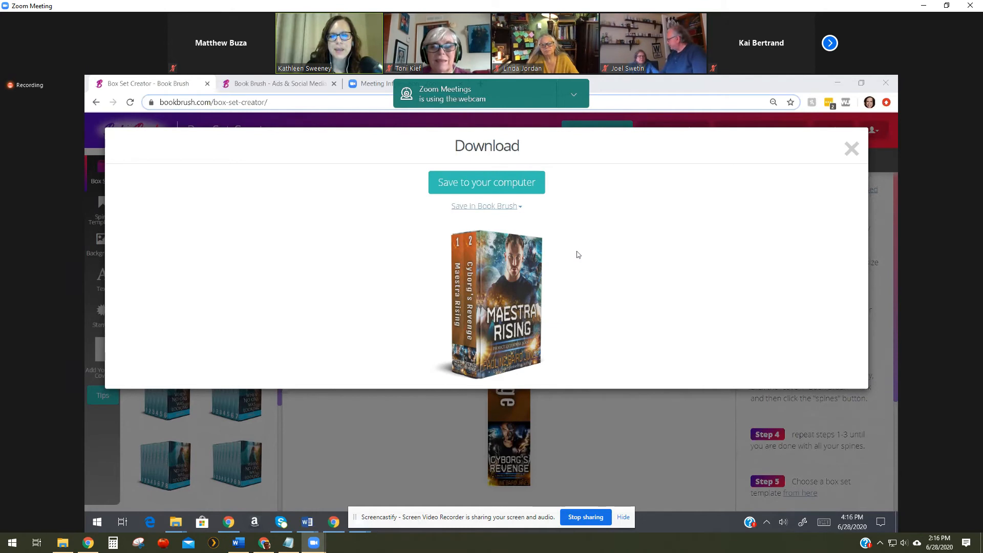
Save the box set image to the computer and view the downloaded PNG, closing both the image and the download dialog when done
{"action": "left_click", "coordinate": [495, 207]}
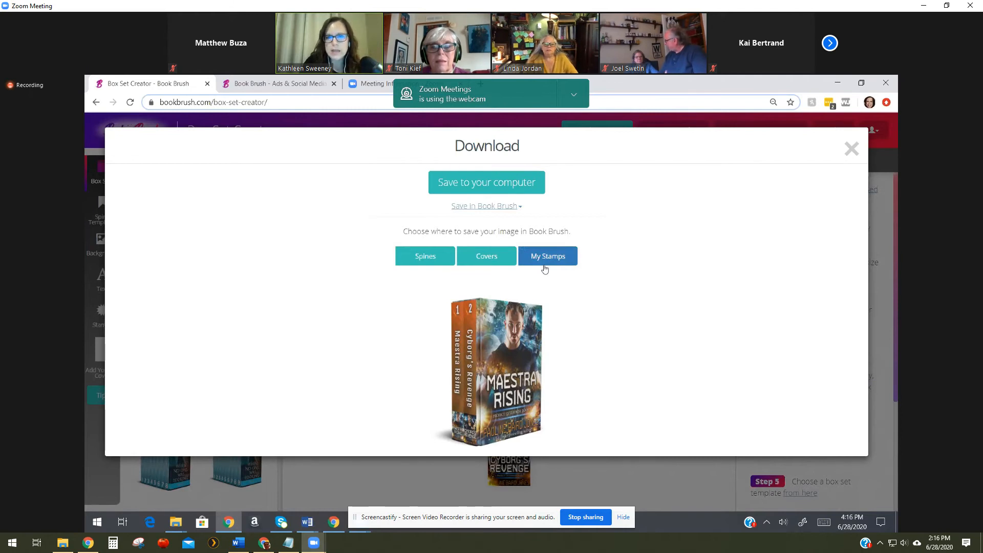
{"action": "left_click", "coordinate": [493, 183]}
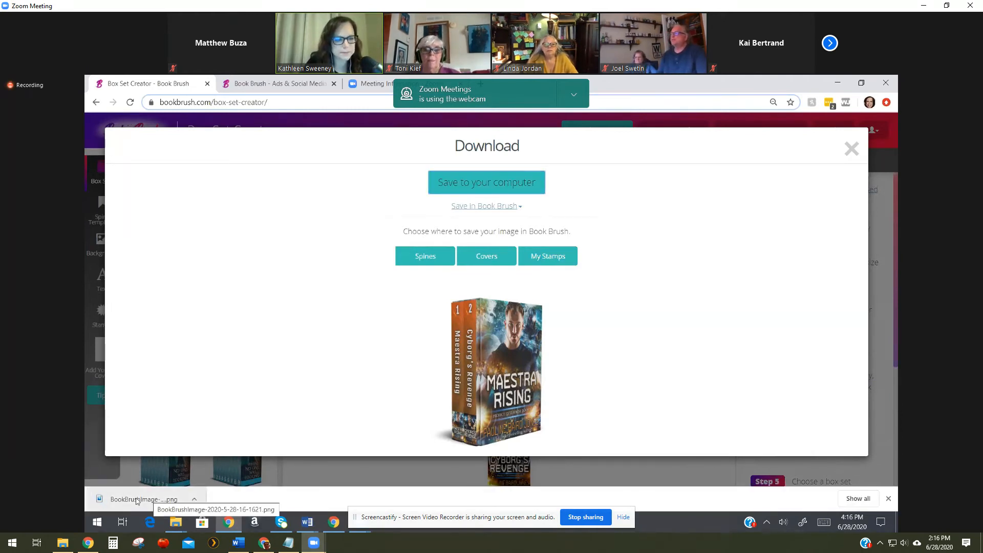
{"action": "left_click", "coordinate": [152, 499]}
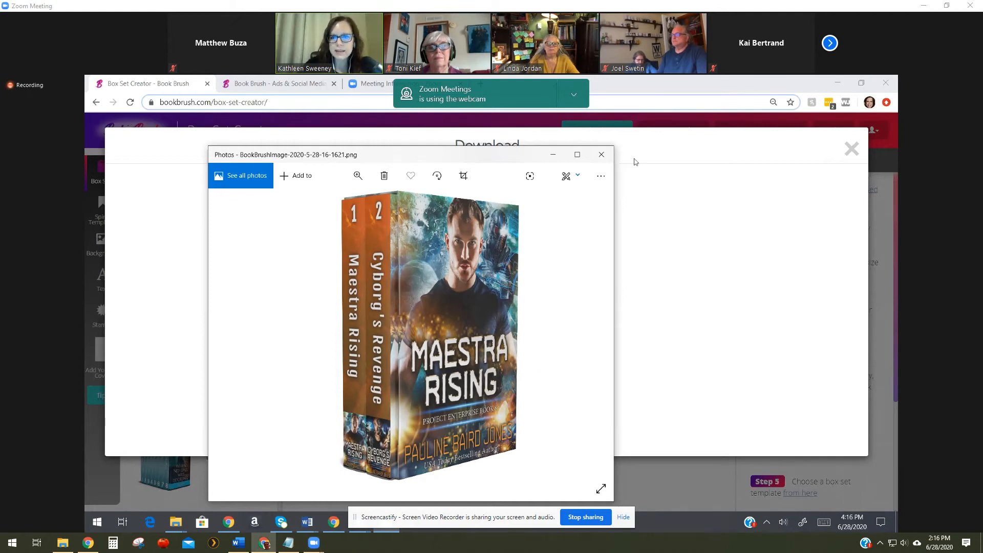
{"action": "left_click", "coordinate": [603, 155]}
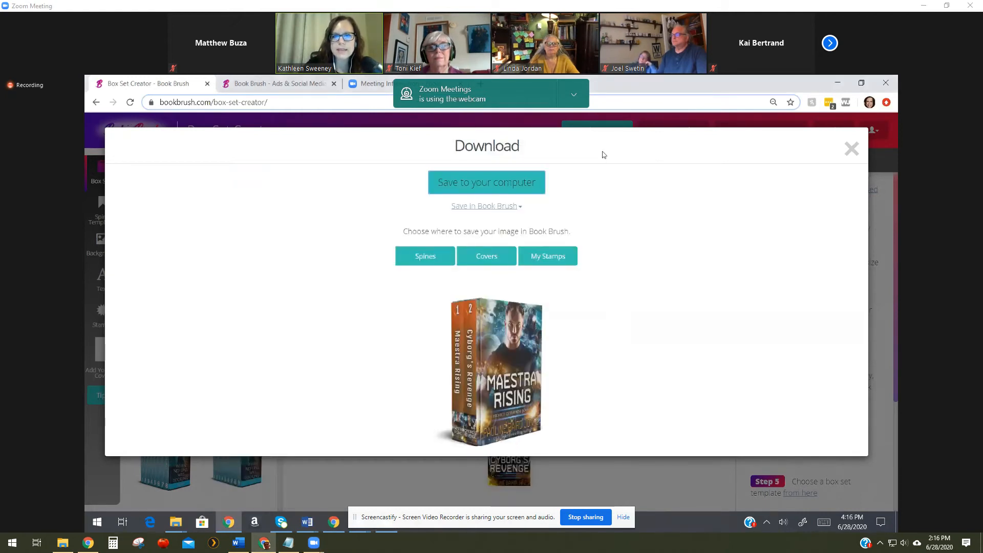
{"action": "left_click", "coordinate": [850, 148]}
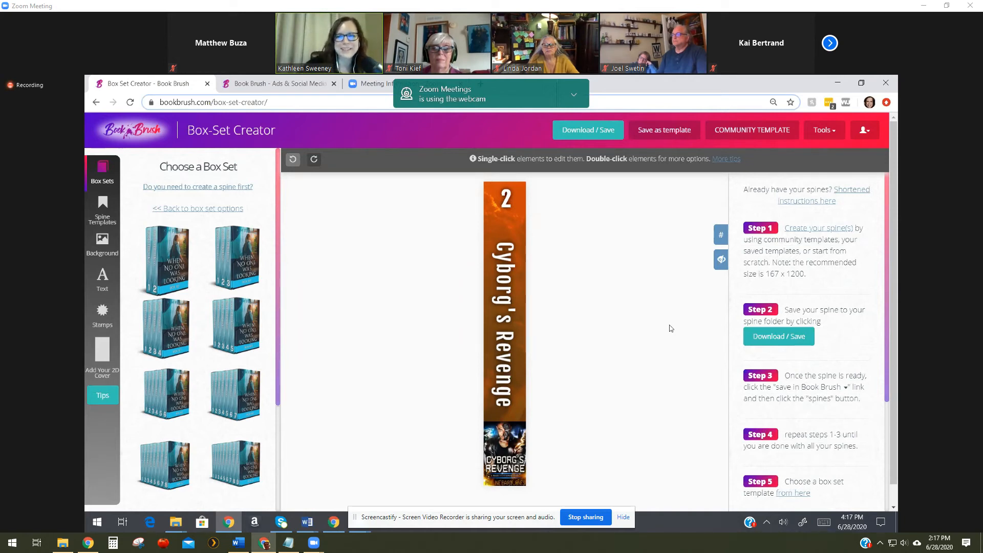
Leave Box-Set Creator and open Cover Creator, discarding the unsaved changes
{"action": "left_click", "coordinate": [830, 134]}
{"action": "left_click", "coordinate": [811, 220]}
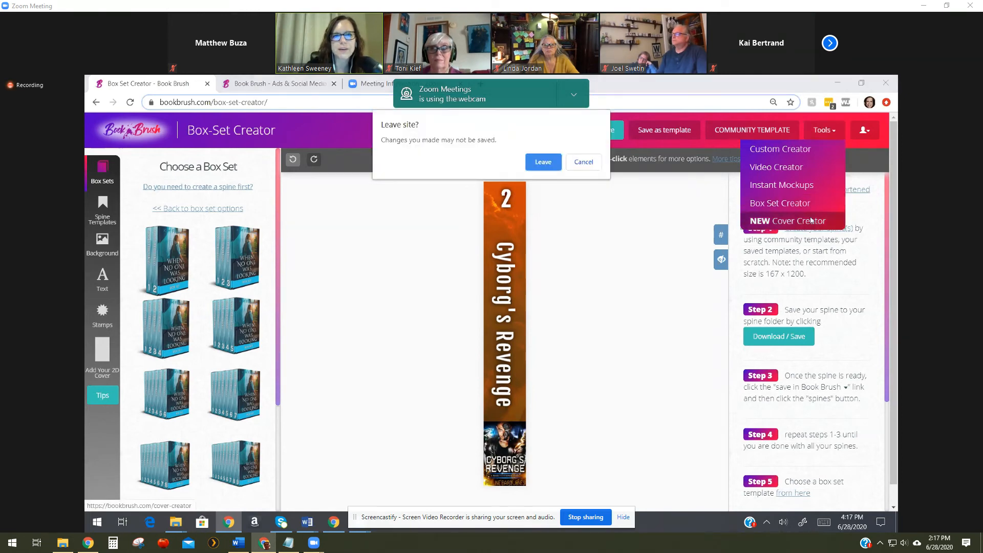
{"action": "left_click", "coordinate": [544, 163]}
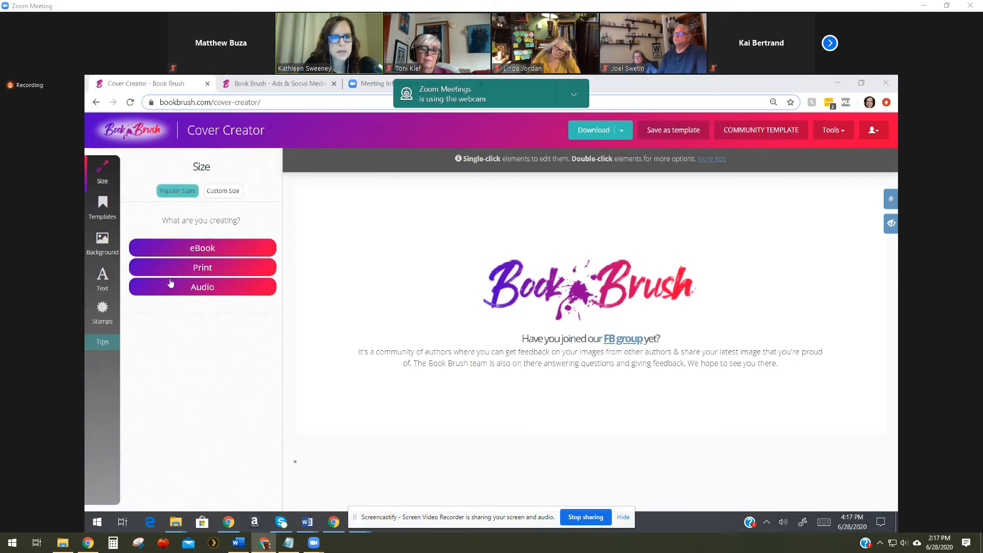
Review the popular eBook cover sizes and start a blank Kindle cover at 1600x2560
{"action": "left_click", "coordinate": [171, 248]}
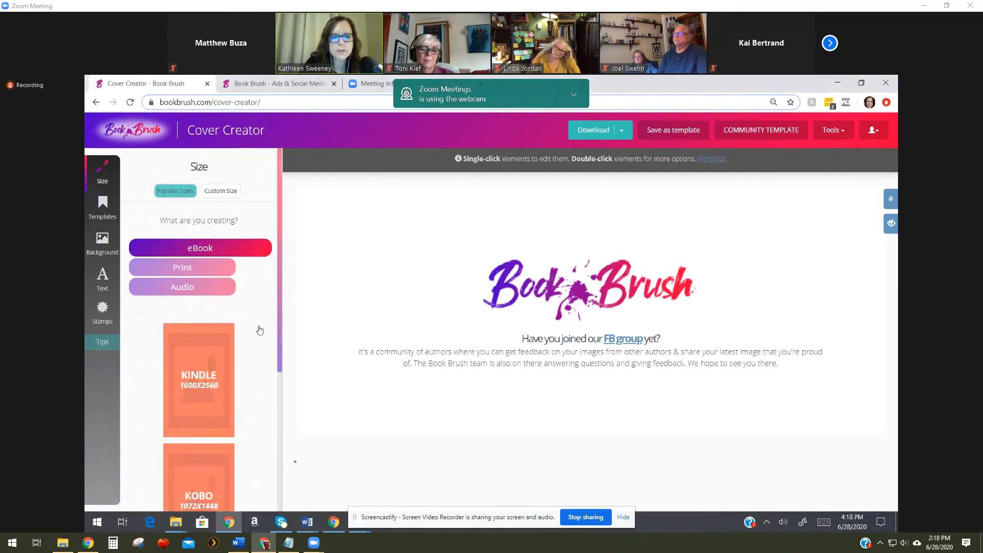
{"action": "scroll", "coordinate": [259, 330], "scroll_direction": "down", "scroll_amount": 2}
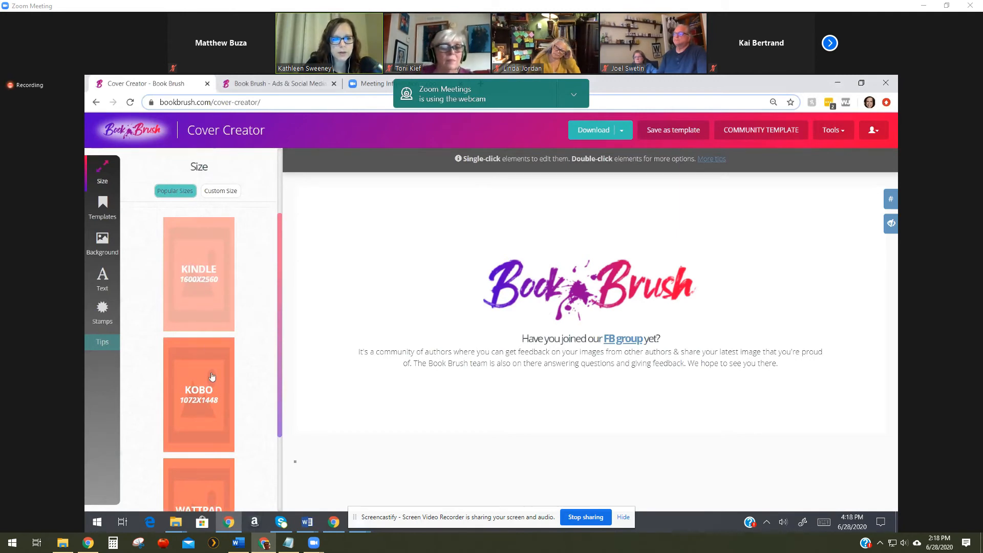
{"action": "scroll", "coordinate": [213, 392], "scroll_direction": "down", "scroll_amount": 2}
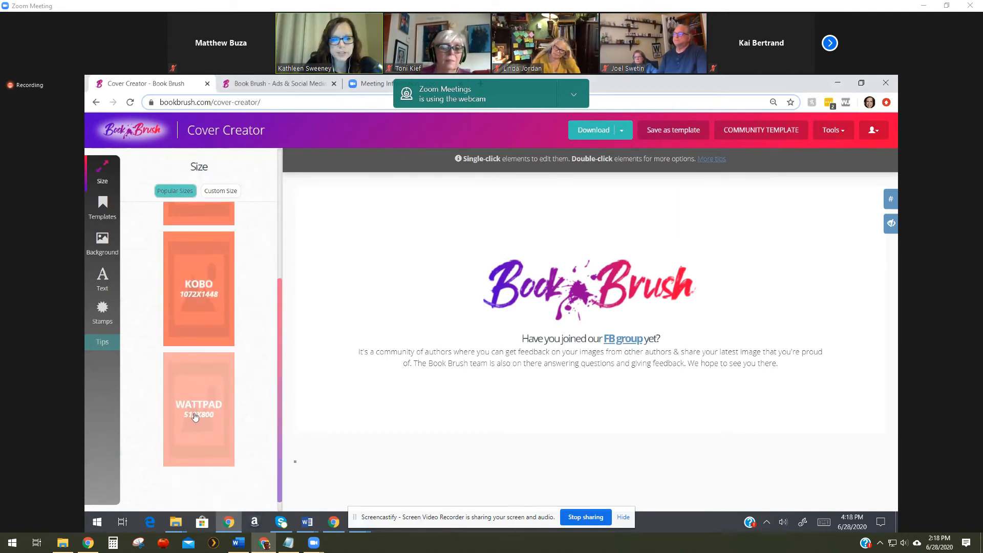
{"action": "scroll", "coordinate": [246, 358], "scroll_direction": "up", "scroll_amount": 3}
{"action": "left_click", "coordinate": [204, 319]}
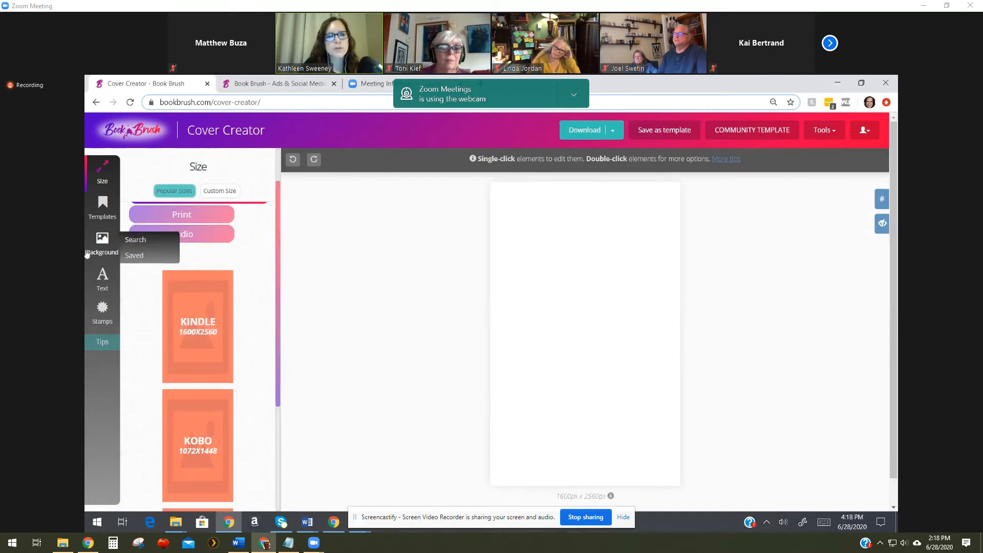
{"action": "scroll", "coordinate": [128, 284], "scroll_direction": "up", "scroll_amount": 1}
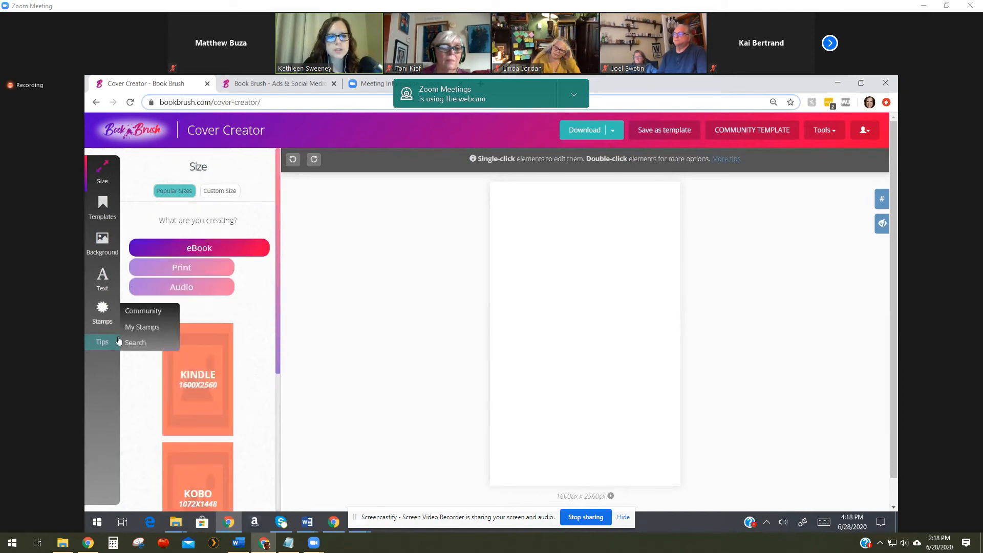
Search the free background images for "beach" and browse the photos
{"action": "left_click", "coordinate": [100, 243]}
{"action": "left_click", "coordinate": [202, 264]}
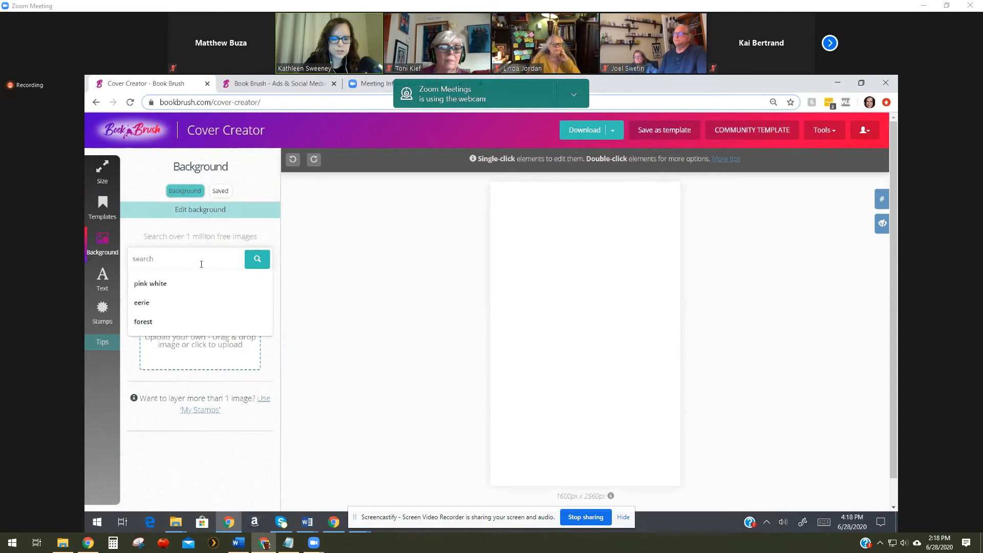
{"action": "type", "text": "beach"}
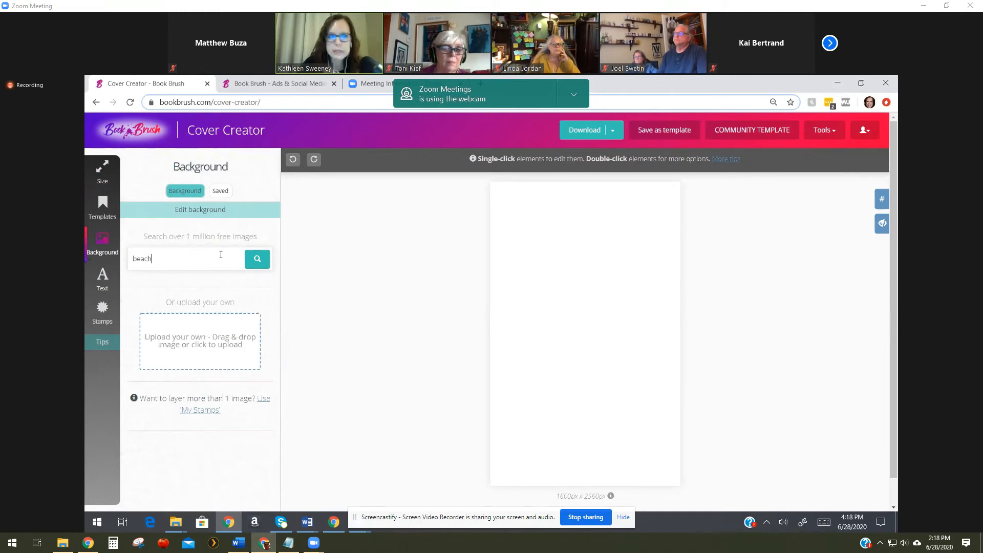
{"action": "left_click", "coordinate": [257, 259]}
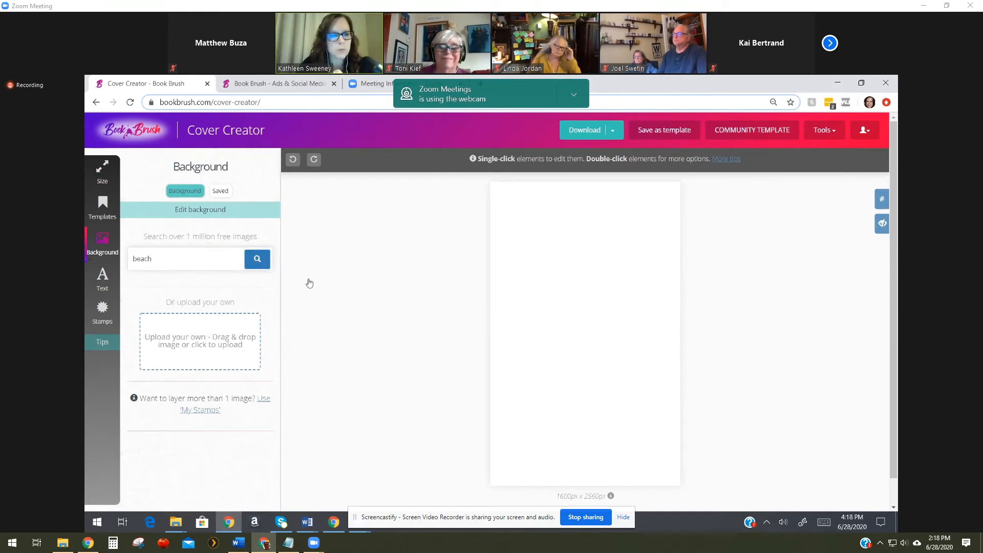
{"action": "scroll", "coordinate": [260, 315], "scroll_direction": "down", "scroll_amount": 4}
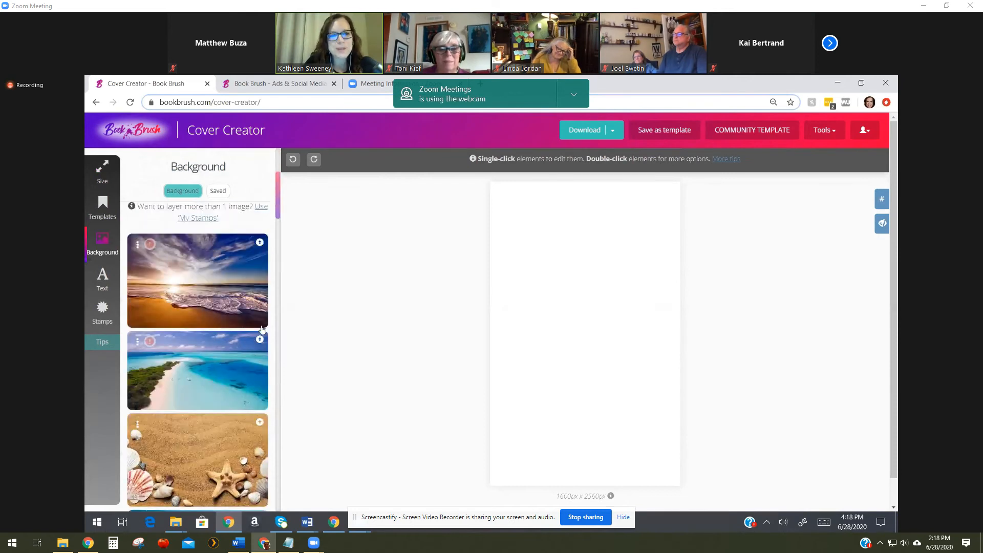
{"action": "scroll", "coordinate": [260, 332], "scroll_direction": "down", "scroll_amount": 5}
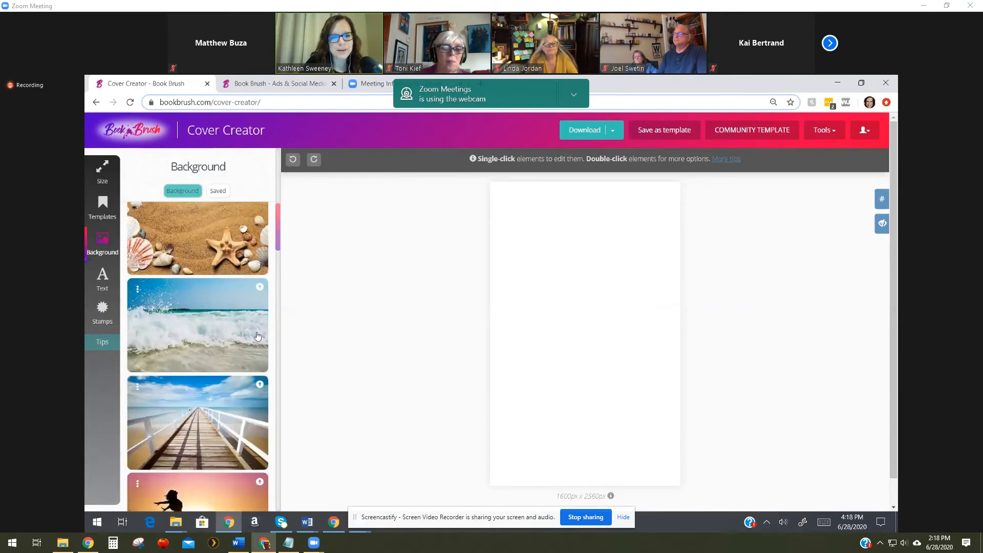
{"action": "scroll", "coordinate": [257, 336], "scroll_direction": "up", "scroll_amount": 5}
{"action": "scroll", "coordinate": [241, 369], "scroll_direction": "down", "scroll_amount": 4}
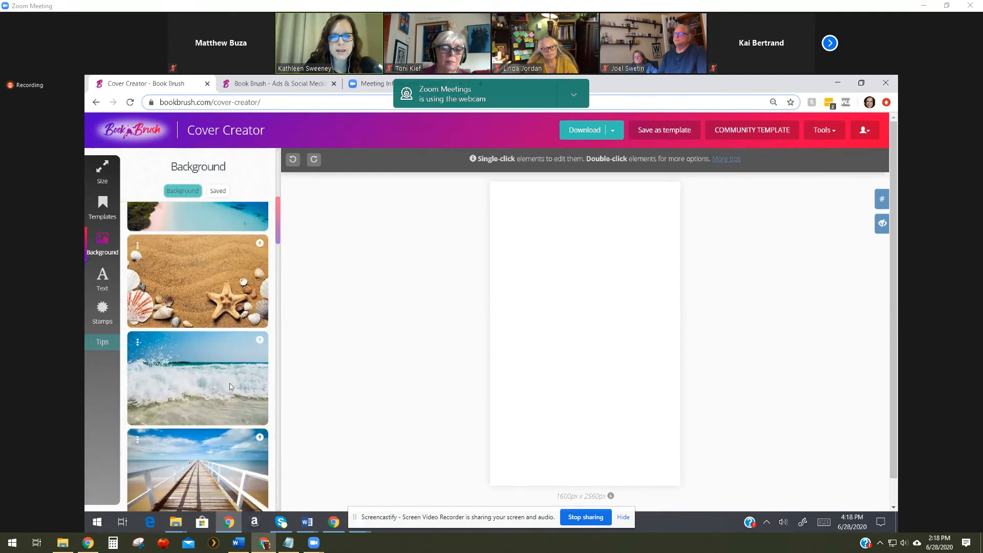
Try the crashing-wave photo as the cover background, showing its hidden outer parts and repositioning it within the cover area
{"action": "left_click", "coordinate": [230, 385]}
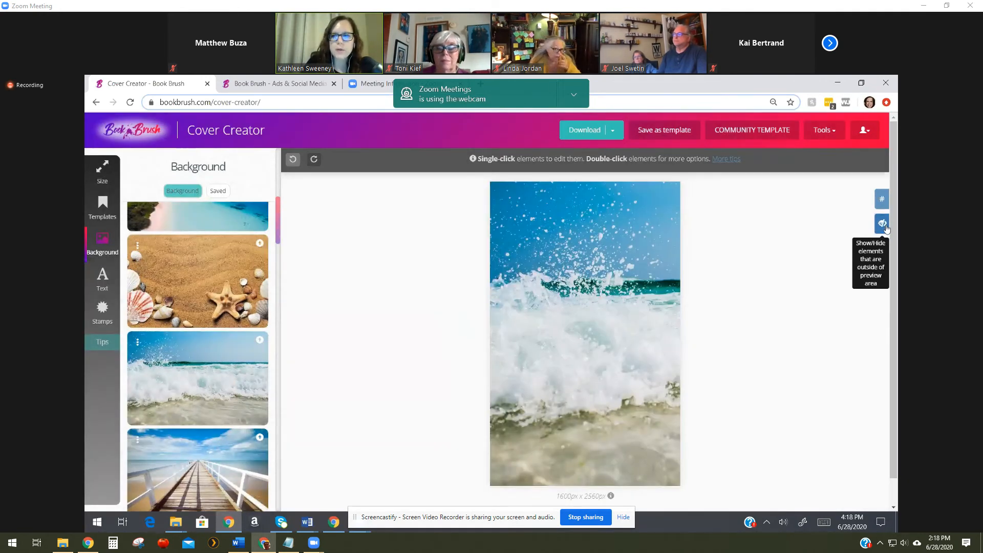
{"action": "left_click", "coordinate": [882, 223]}
{"action": "left_click_drag", "start_coordinate": [799, 222], "coordinate": [765, 226]}
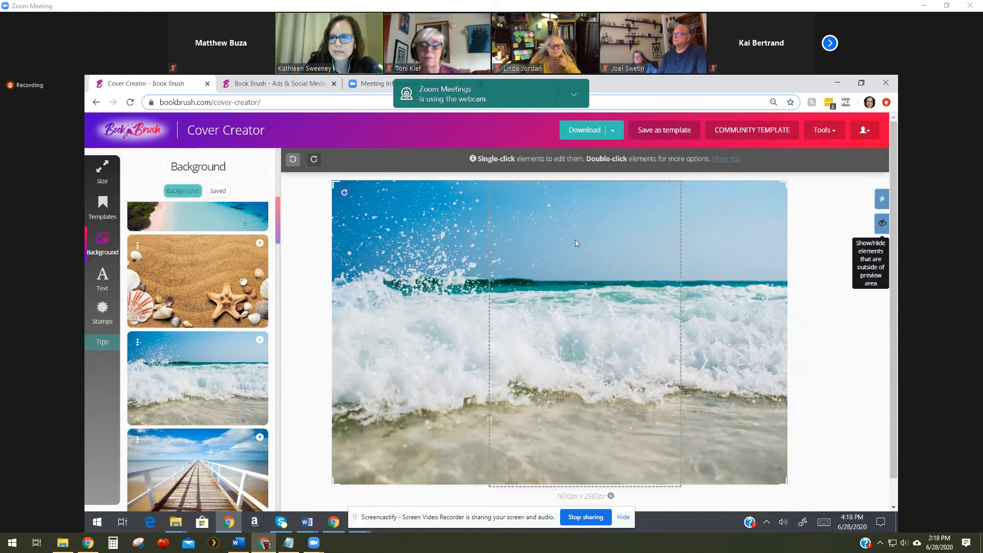
{"action": "left_click", "coordinate": [882, 223]}
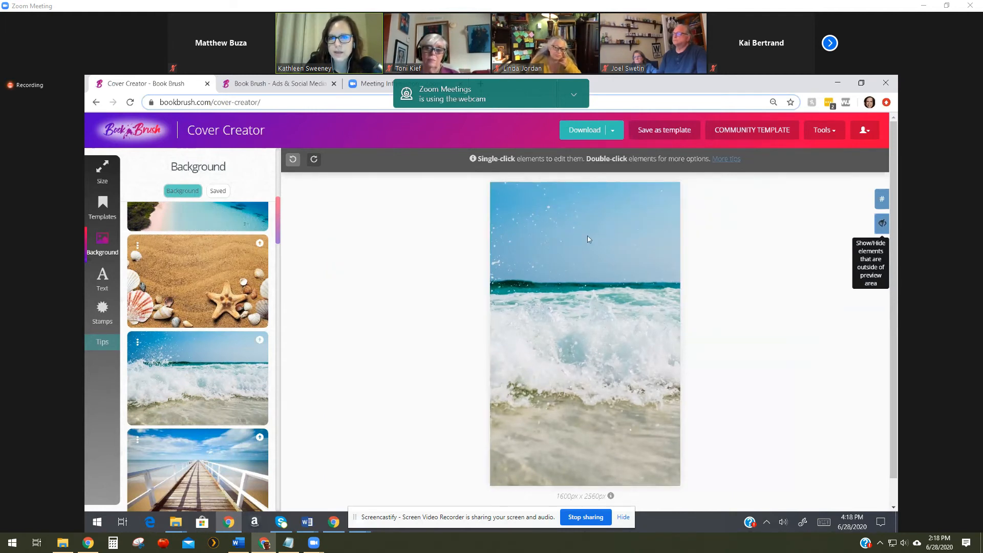
{"action": "left_click", "coordinate": [331, 181]}
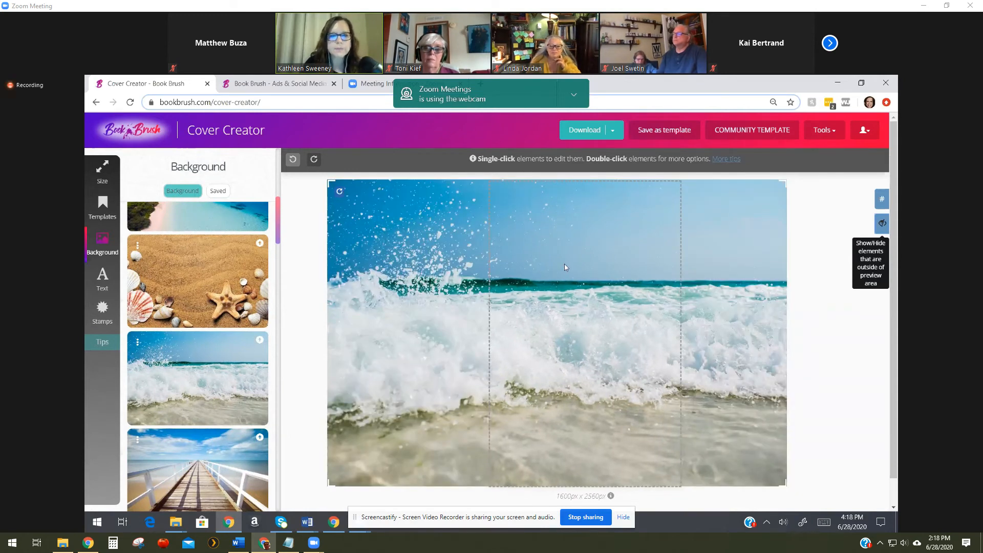
{"action": "left_click", "coordinate": [496, 291]}
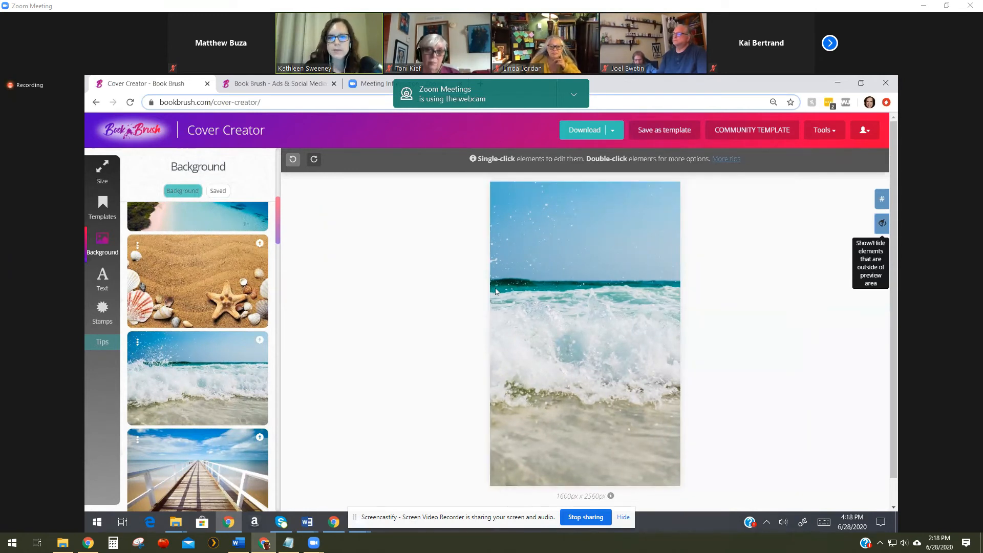
Use the wooden pier photo as the cover background and shift it so the walkway is centered in the cover area
{"action": "left_click", "coordinate": [198, 461]}
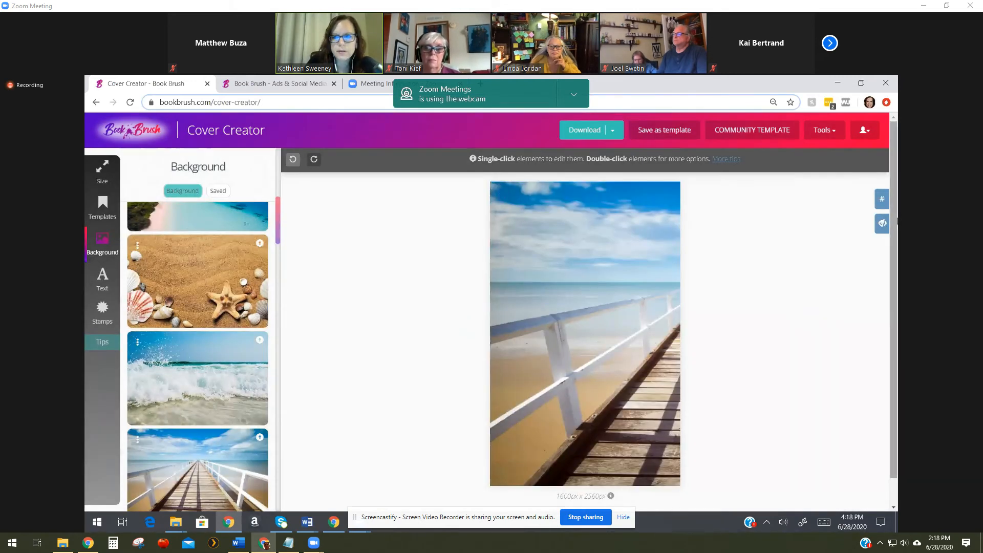
{"action": "left_click", "coordinate": [570, 340]}
{"action": "left_click_drag", "start_coordinate": [444, 345], "coordinate": [460, 343]}
{"action": "left_click", "coordinate": [886, 230]}
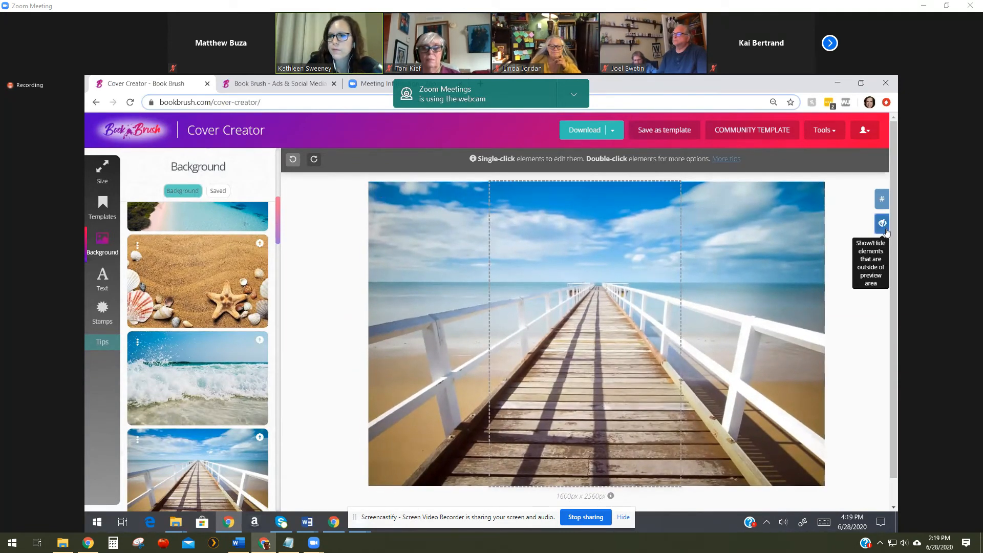
Try two different filters on the pier background, then remove the filter
{"action": "left_click", "coordinate": [569, 266]}
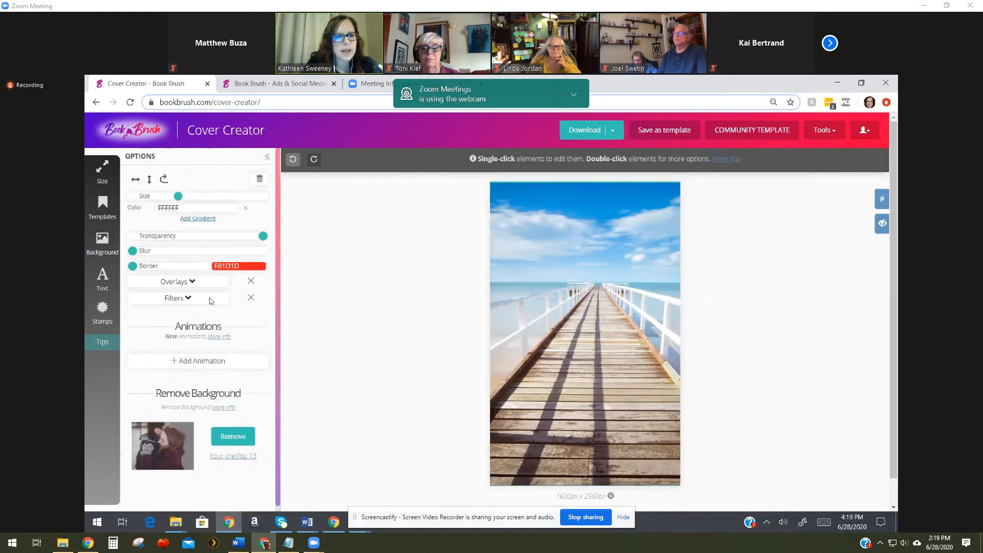
{"action": "left_click", "coordinate": [196, 327]}
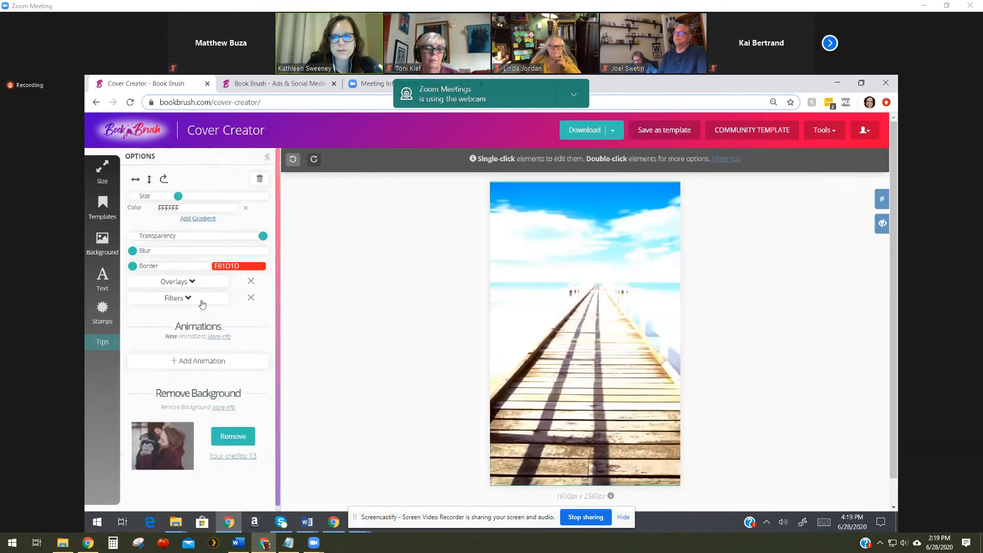
{"action": "left_click", "coordinate": [186, 301]}
{"action": "left_click", "coordinate": [240, 355]}
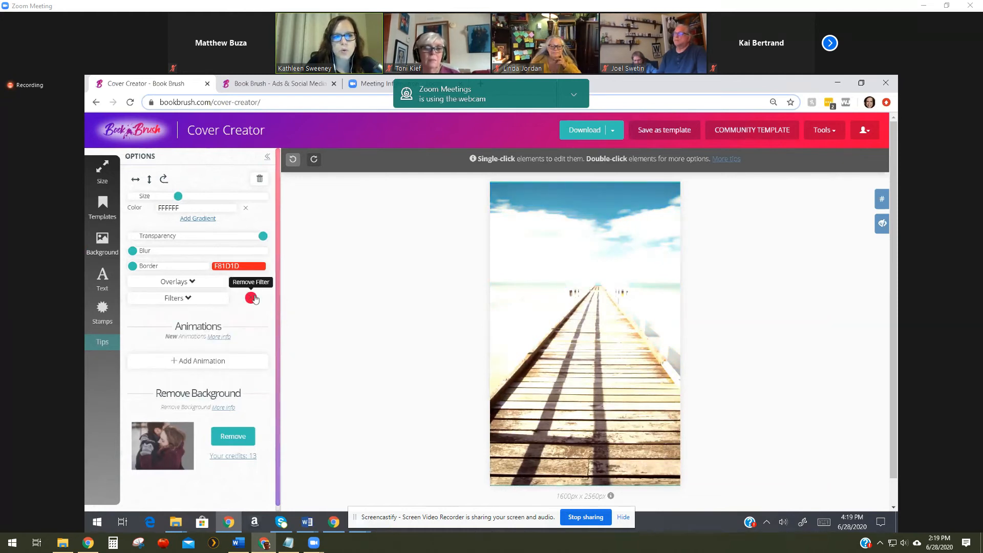
{"action": "left_click", "coordinate": [251, 298]}
Make the pier background slightly transparent and, after trying blue, tint it with the orange color FF9C2E
{"action": "left_click_drag", "start_coordinate": [264, 241], "coordinate": [248, 240]}
{"action": "left_click", "coordinate": [175, 209]}
{"action": "left_click_drag", "start_coordinate": [184, 228], "coordinate": [207, 232]}
{"action": "left_click", "coordinate": [235, 231]}
{"action": "left_click", "coordinate": [207, 246]}
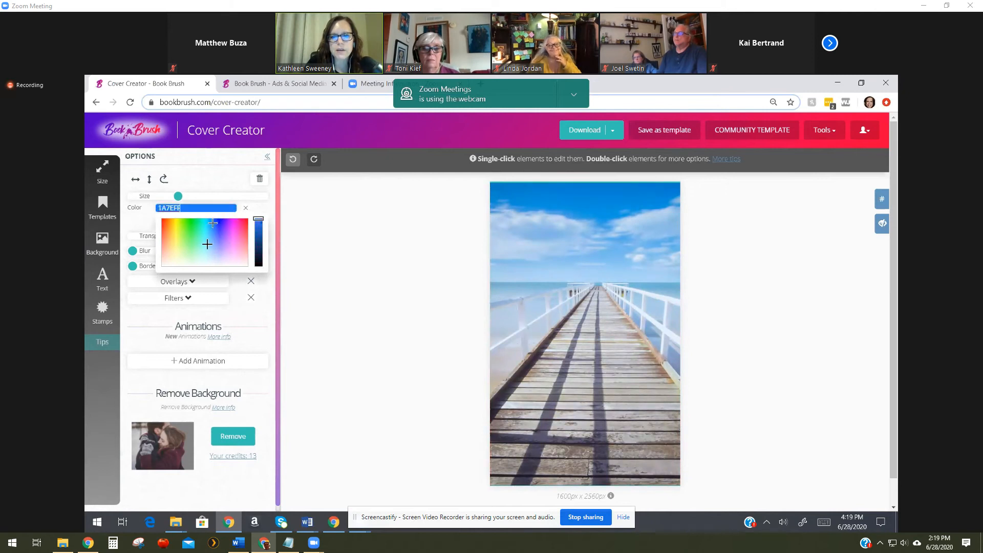
{"action": "left_click", "coordinate": [174, 258]}
{"action": "left_click", "coordinate": [169, 227]}
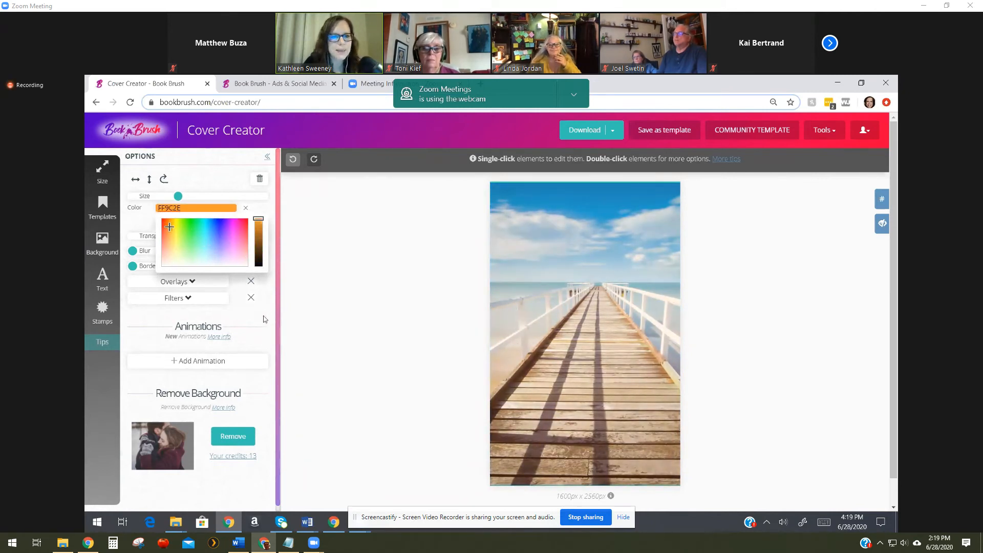
{"action": "left_click", "coordinate": [264, 319]}
Add a new text box to the cover and close the Community Templates gallery
{"action": "mouse_move", "coordinate": [112, 330]}
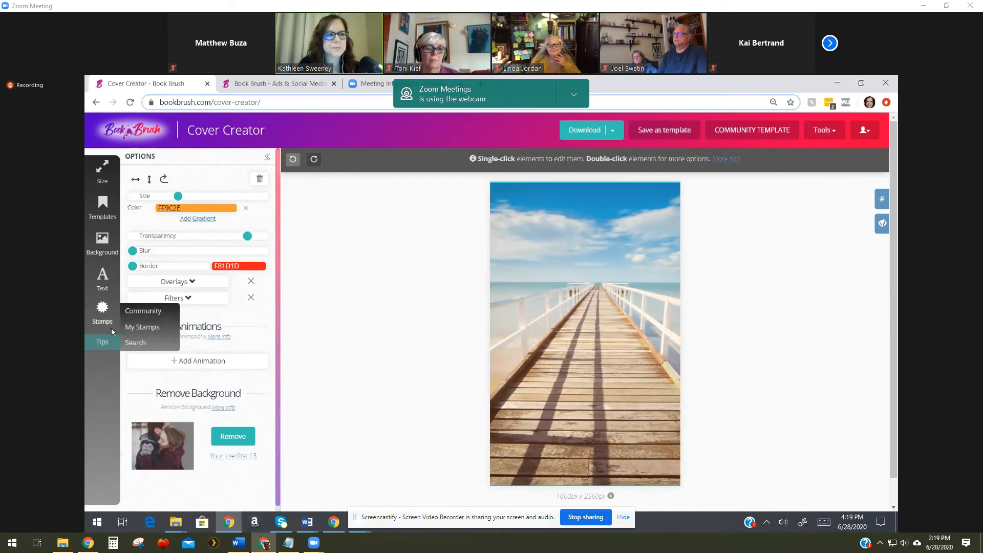
{"action": "left_click", "coordinate": [102, 281]}
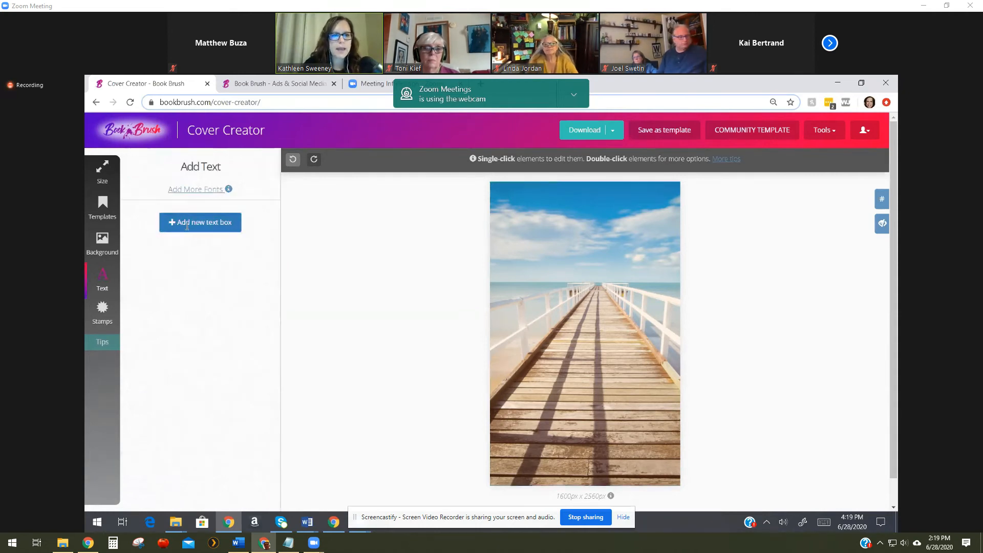
{"action": "left_click", "coordinate": [187, 226]}
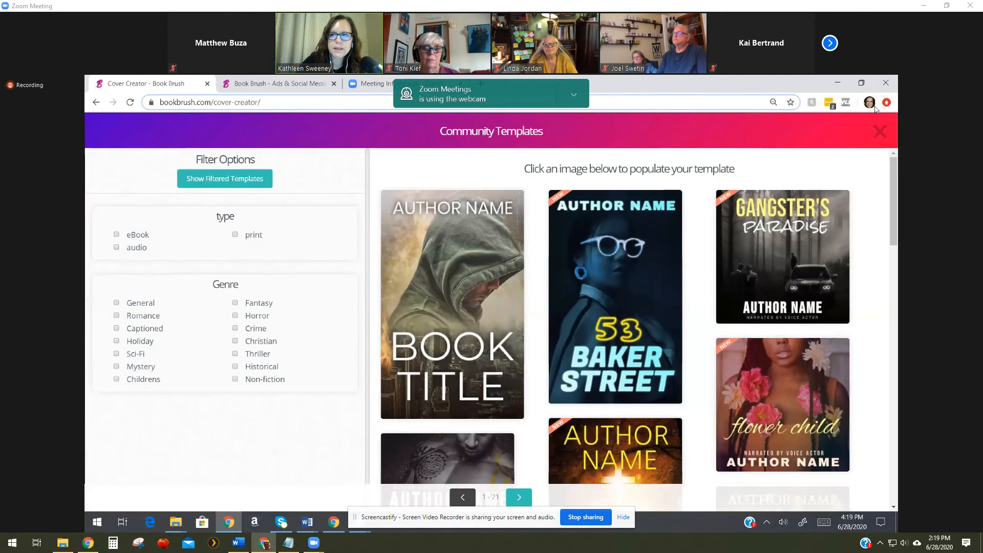
{"action": "left_click", "coordinate": [874, 129]}
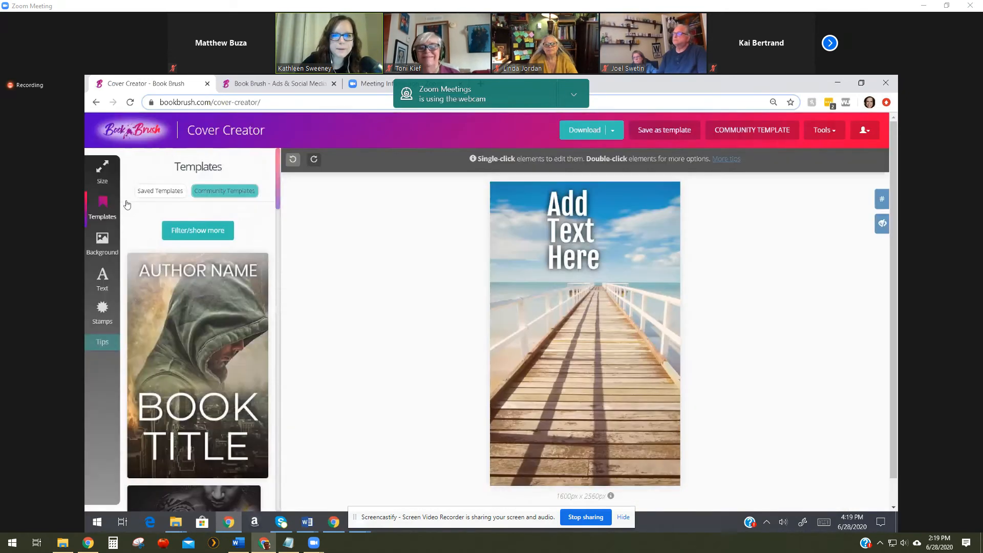
Replace the placeholder text in the new text box with "Book Title"
{"action": "left_click", "coordinate": [551, 279]}
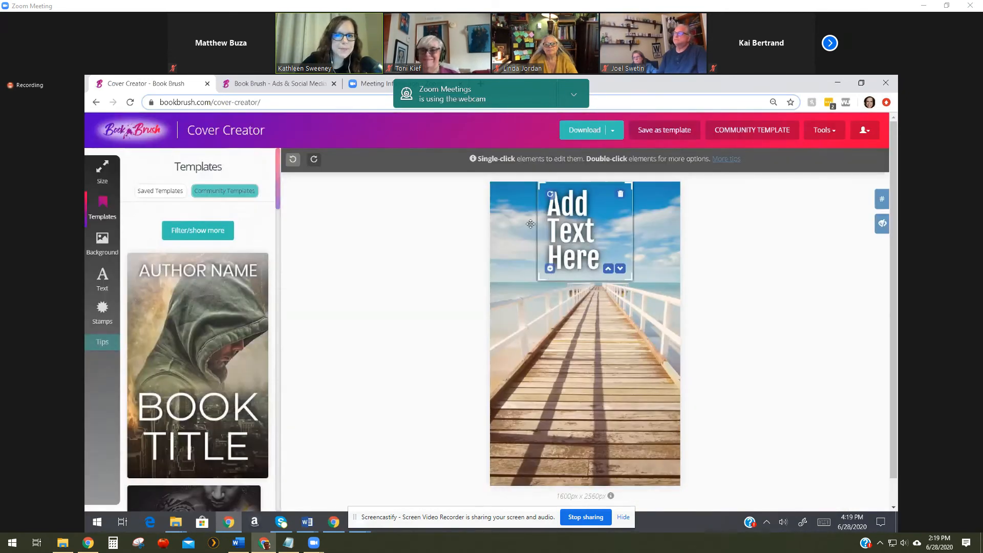
{"action": "double_click", "coordinate": [577, 247]}
{"action": "left_click_drag", "start_coordinate": [177, 181], "coordinate": [142, 182]}
{"action": "type", "text": "Book T"}
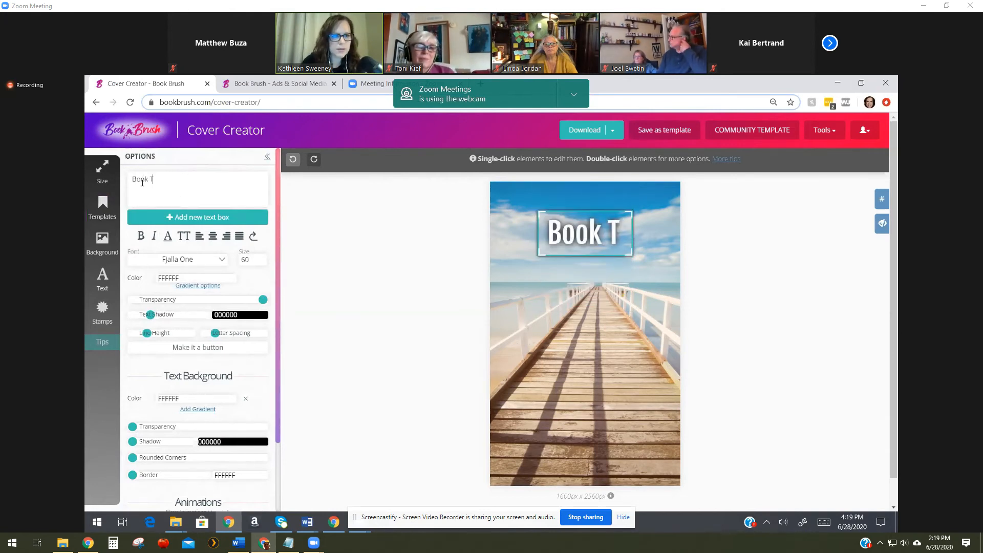
{"action": "type", "text": "itle"}
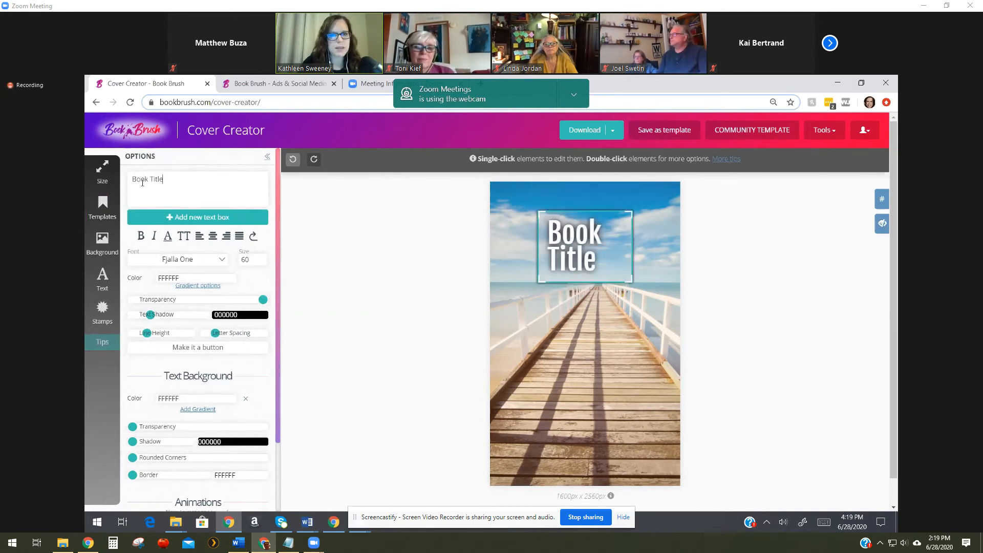
Set the "Book Title" text to display in all capitals
{"action": "left_click", "coordinate": [184, 240]}
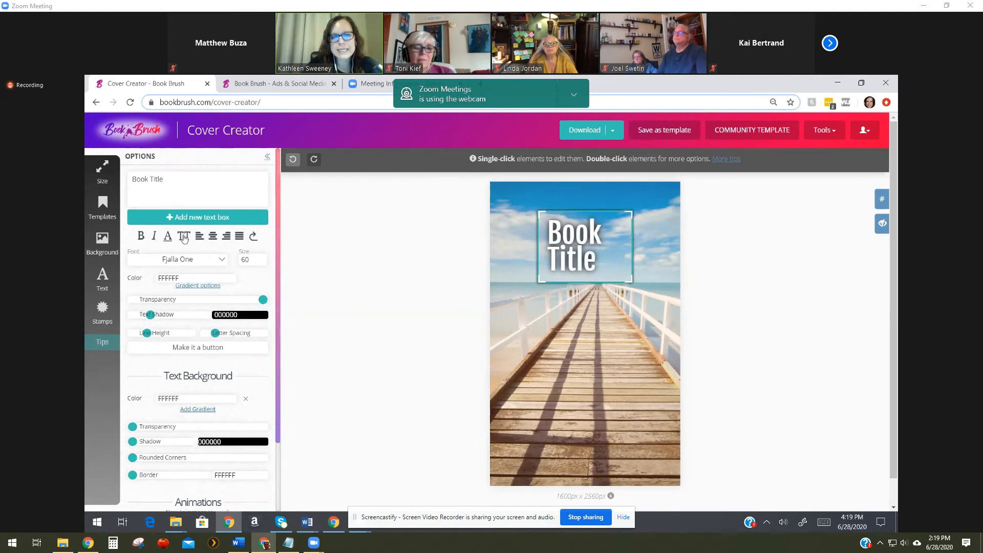
{"action": "left_click", "coordinate": [184, 239]}
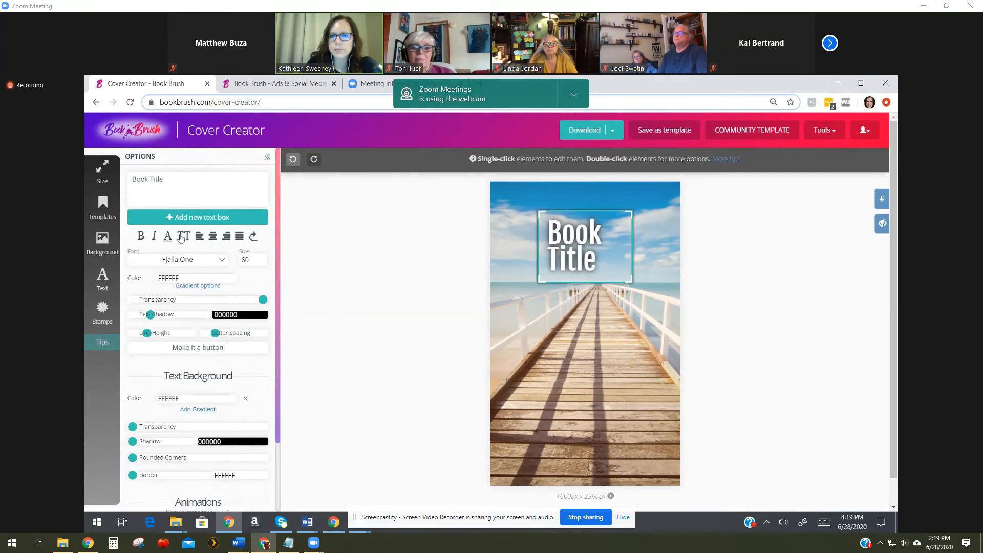
{"action": "left_click", "coordinate": [181, 239]}
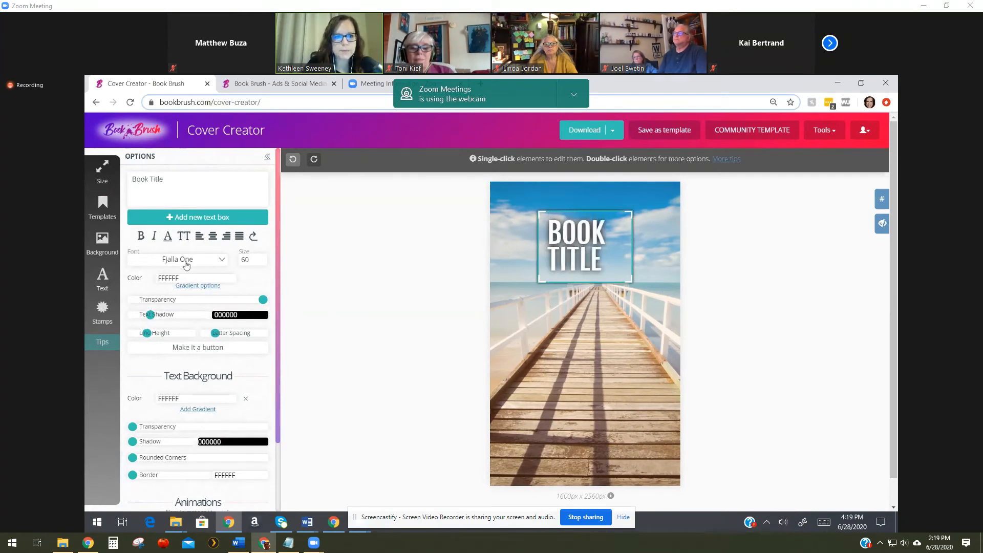
Set the font of the "Book Title" text to Abril Fatface
{"action": "left_click", "coordinate": [184, 259]}
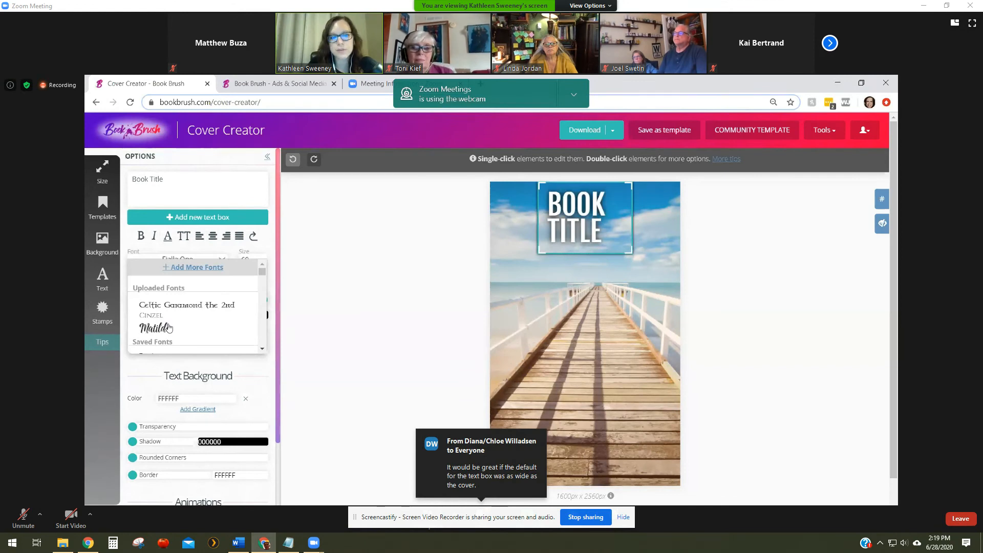
{"action": "scroll", "coordinate": [174, 327], "scroll_direction": "down", "scroll_amount": 3}
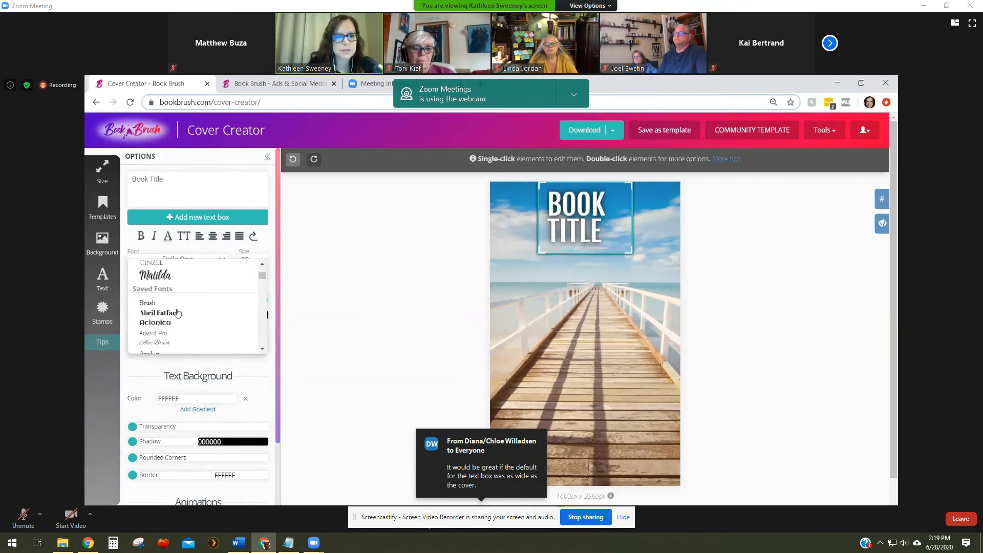
{"action": "left_click", "coordinate": [170, 313]}
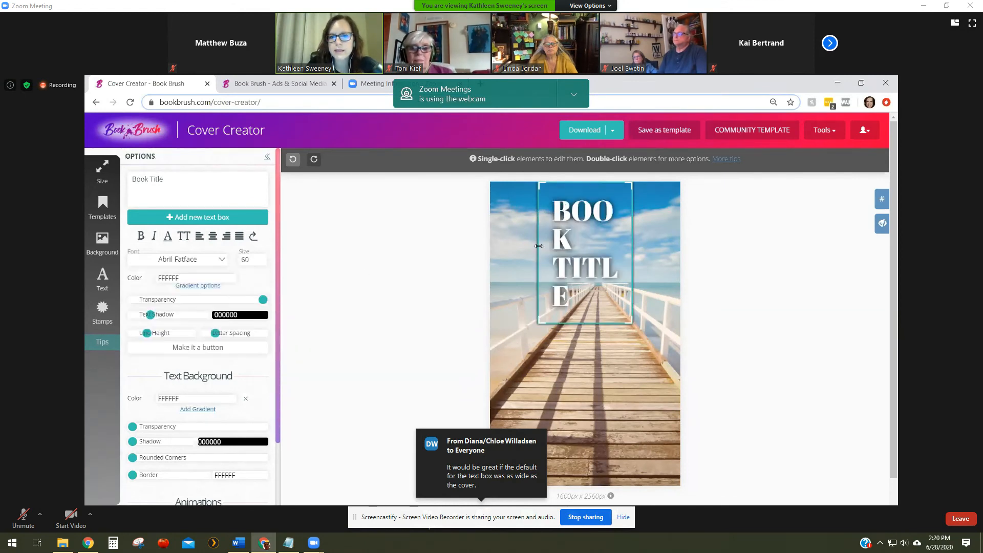
Widen the title text box to nearly the cover's width so the title fits on two lines near the cover's top
{"action": "mouse_move", "coordinate": [539, 245]}
{"action": "left_mouse_down"}
{"action": "mouse_move", "coordinate": [518, 244]}
{"action": "mouse_move", "coordinate": [527, 244]}
{"action": "left_mouse_up"}
{"action": "left_click", "coordinate": [293, 160]}
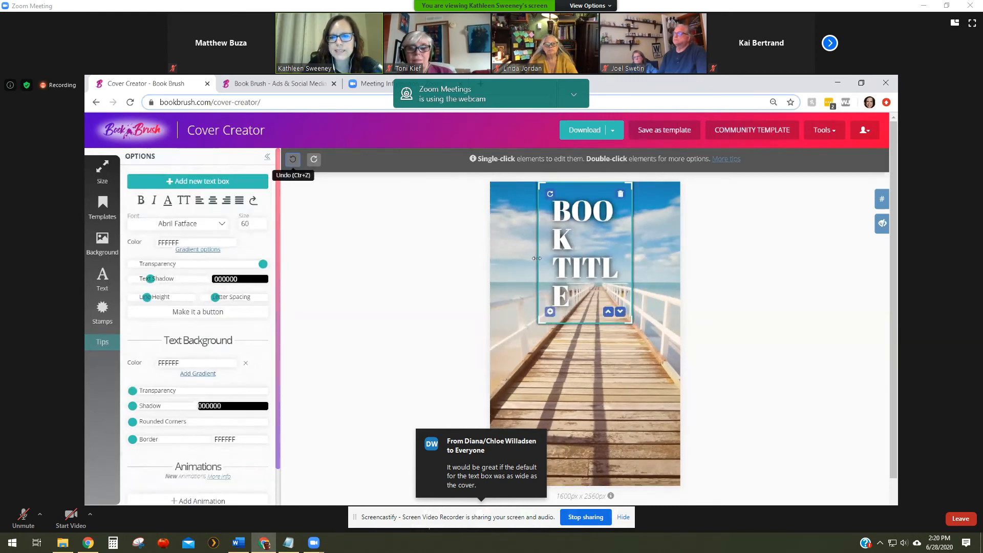
{"action": "left_click_drag", "start_coordinate": [538, 260], "coordinate": [496, 263]}
{"action": "left_click_drag", "start_coordinate": [551, 237], "coordinate": [584, 246]}
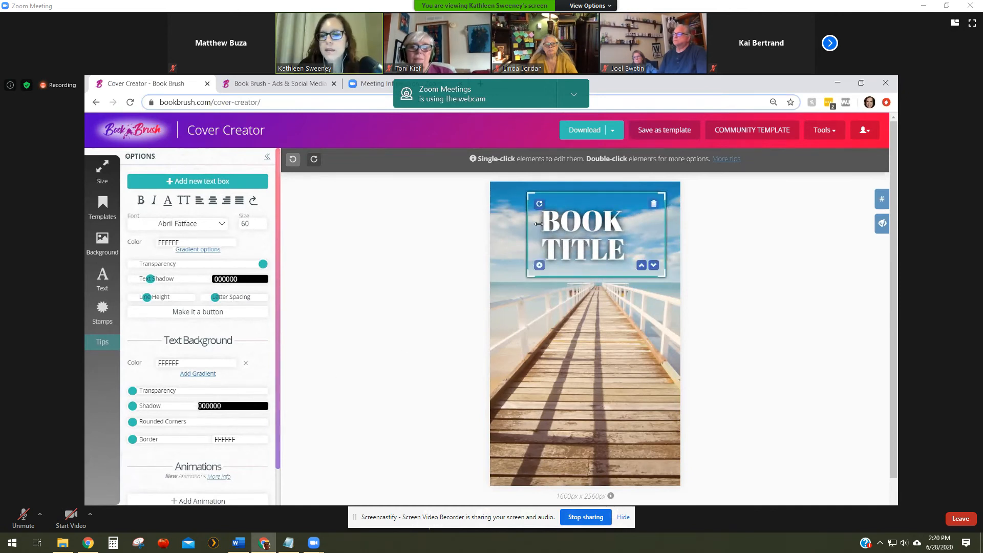
{"action": "left_click_drag", "start_coordinate": [526, 235], "coordinate": [539, 219]}
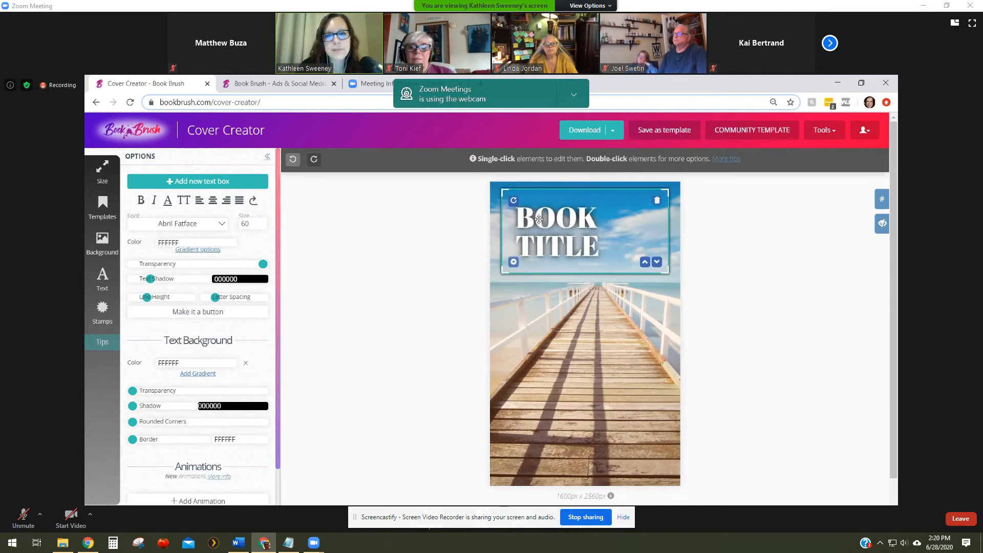
Center the title text within its box and deselect the box
{"action": "left_click", "coordinate": [212, 201]}
{"action": "left_click_drag", "start_coordinate": [607, 213], "coordinate": [607, 211]}
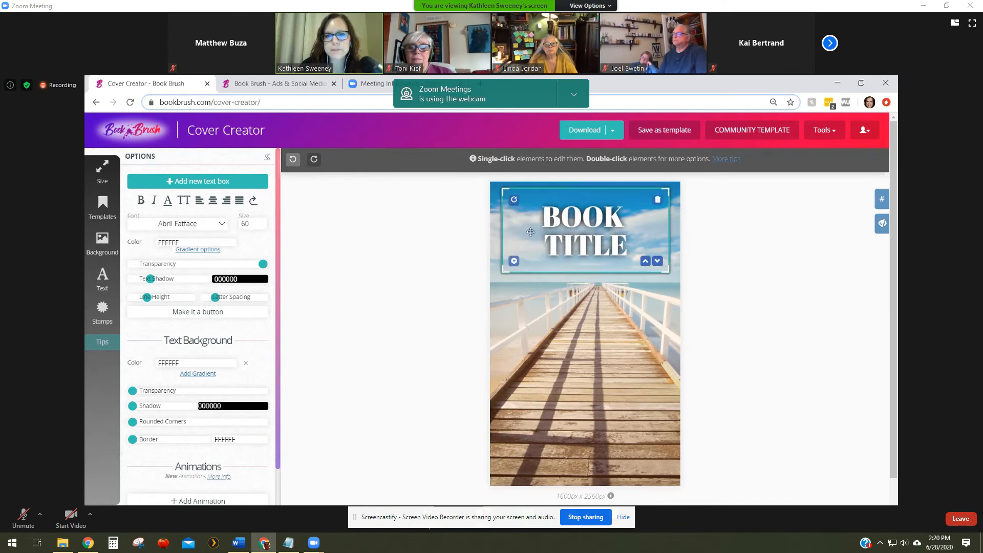
{"action": "left_click", "coordinate": [418, 246]}
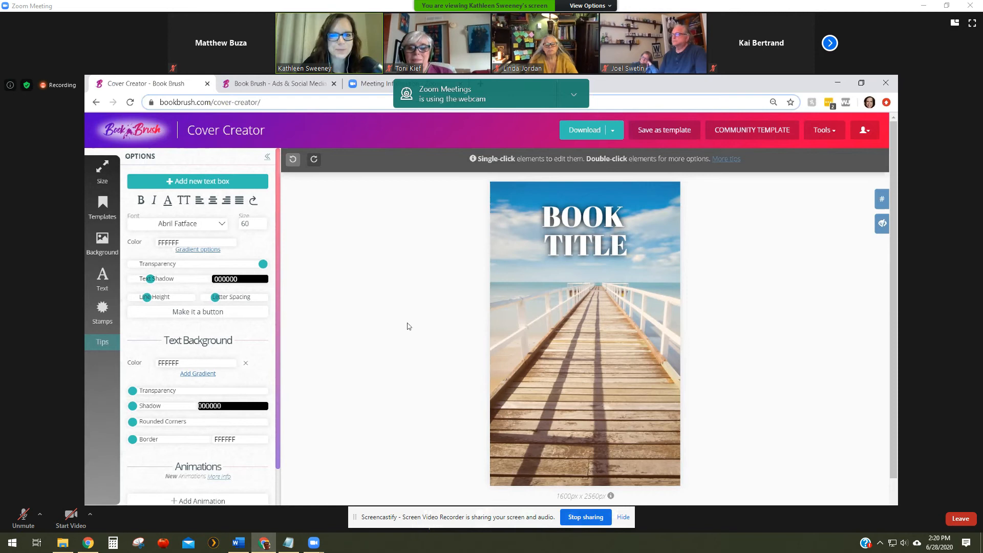
Add another text box to the cover with the text "Author Name"
{"action": "left_click", "coordinate": [200, 182]}
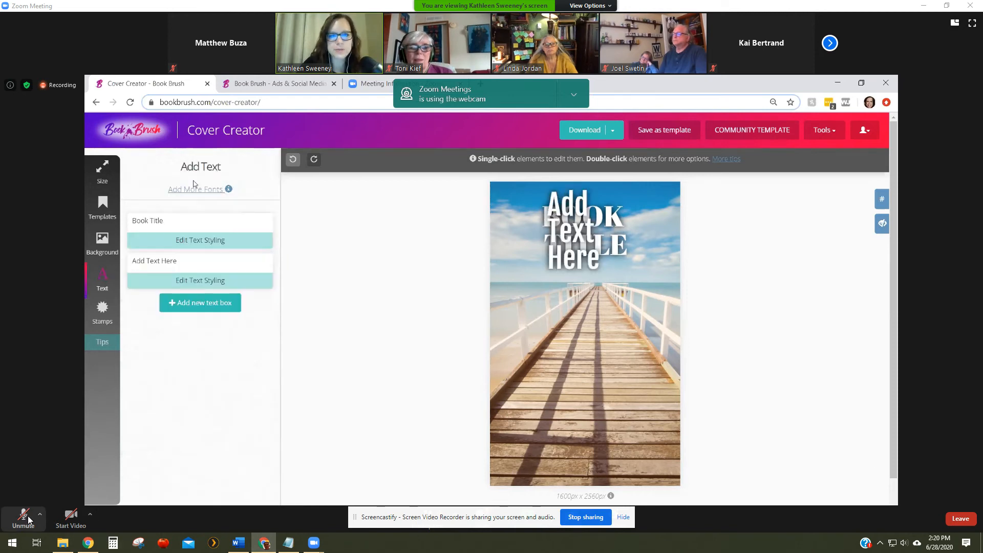
{"action": "triple_click", "coordinate": [151, 260]}
{"action": "left_click", "coordinate": [25, 519]}
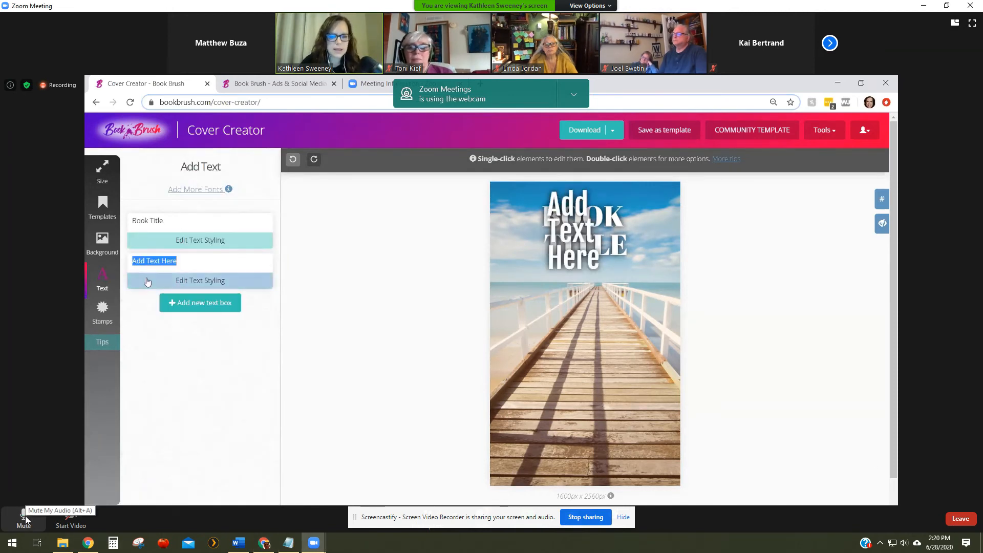
{"action": "type", "text": "Author Name"}
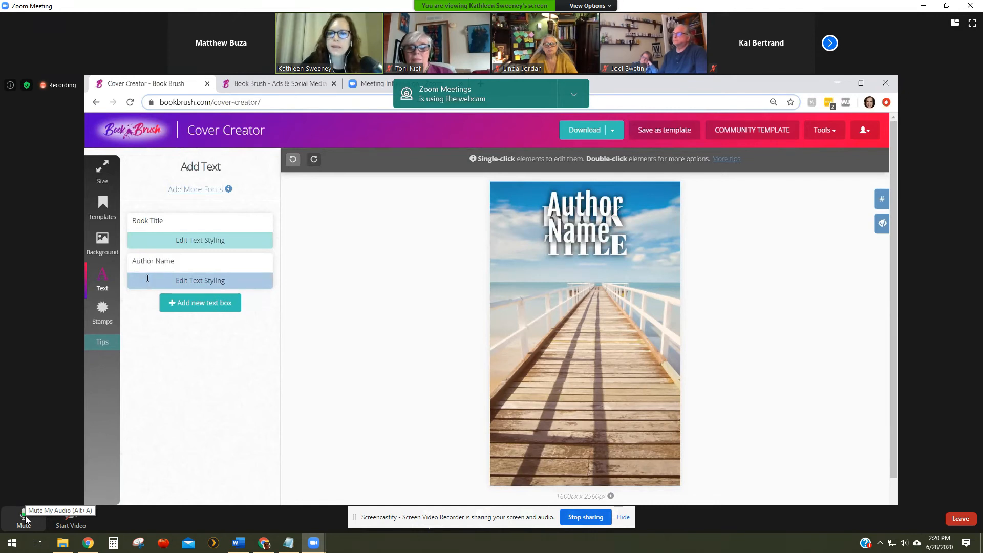
Widen the "Author Name" box to fit on one line and place it centered near the cover's bottom edge
{"action": "left_click", "coordinate": [584, 226]}
{"action": "left_click_drag", "start_coordinate": [558, 228], "coordinate": [439, 448]}
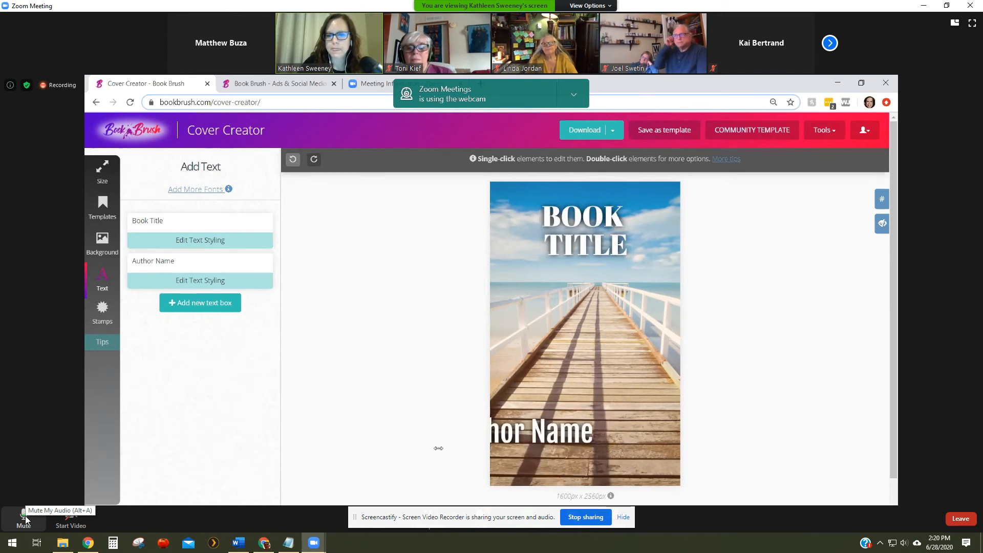
{"action": "left_click_drag", "start_coordinate": [552, 434], "coordinate": [614, 457]}
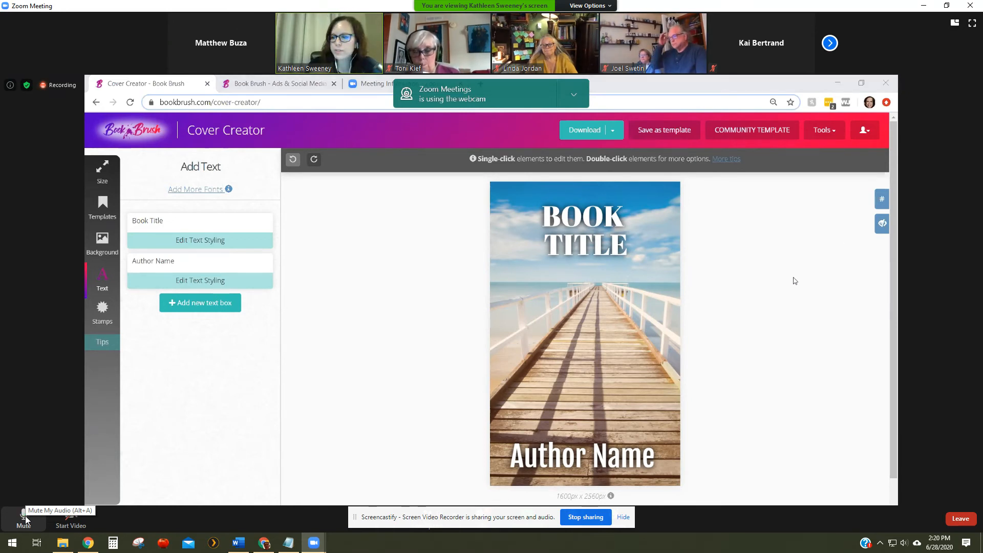
{"action": "left_click", "coordinate": [24, 519]}
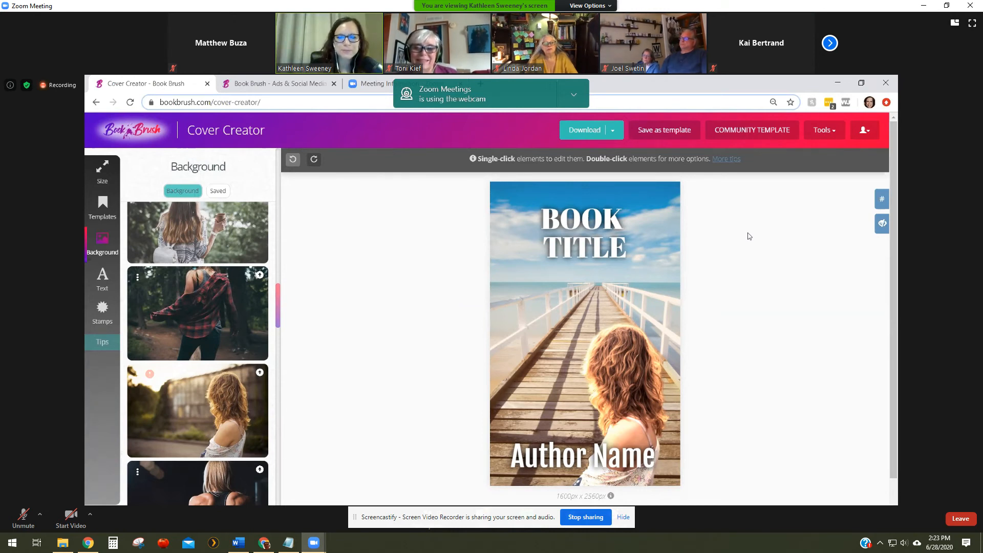
Show the uploaded images in the My Stamps collection
{"action": "left_click", "coordinate": [647, 209]}
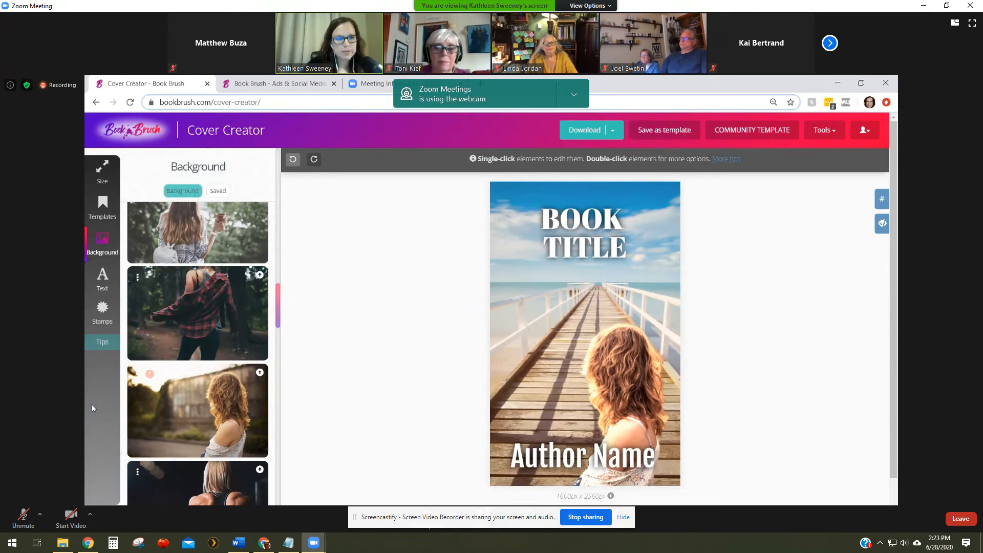
{"action": "left_click", "coordinate": [102, 310]}
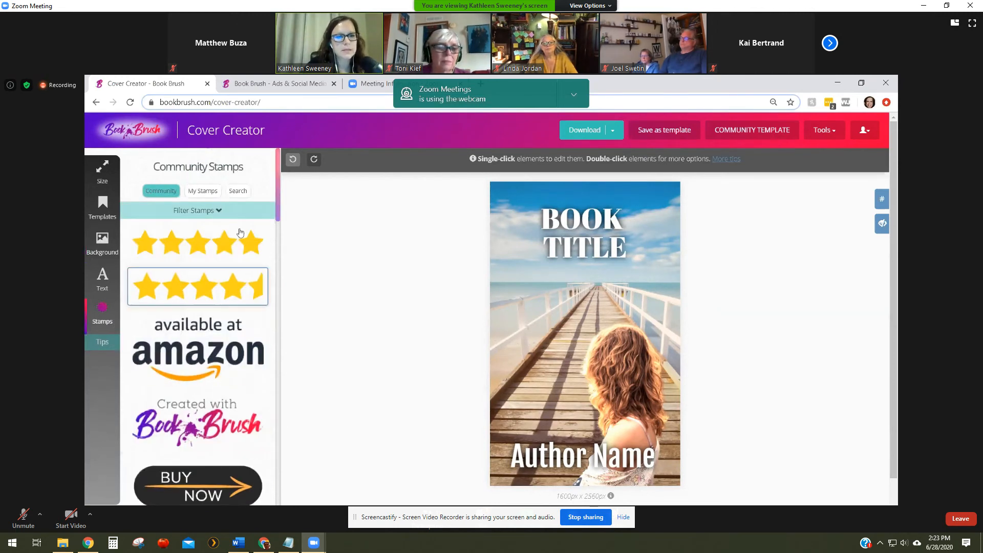
{"action": "left_click", "coordinate": [203, 190]}
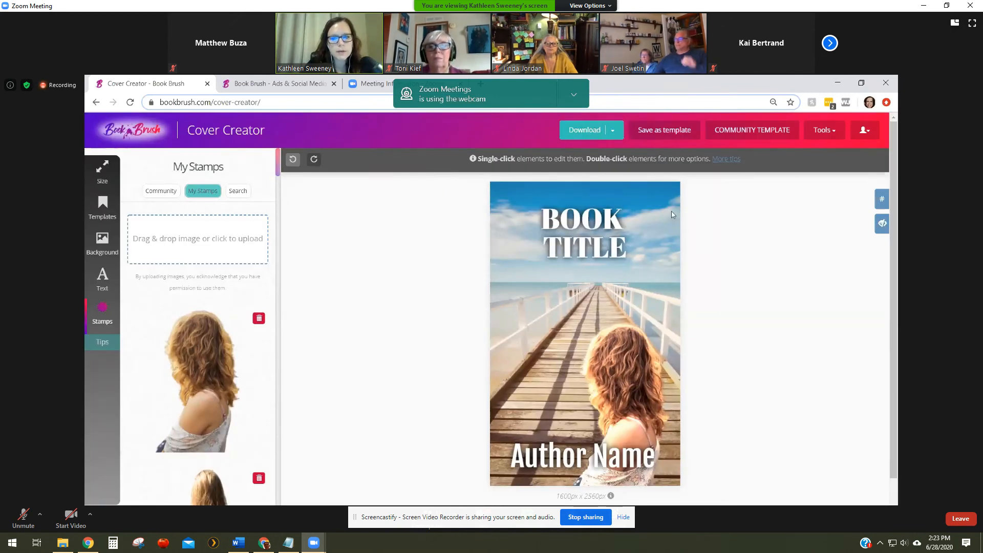
Load the "Island End" template from the second page of the Community Templates and hide the elements outside the preview area
{"action": "left_click", "coordinate": [103, 206]}
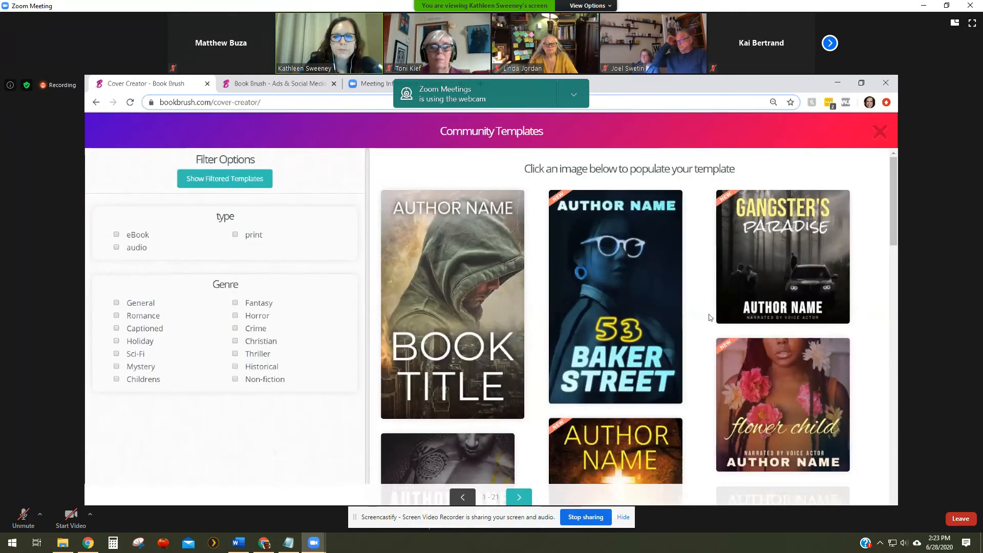
{"action": "scroll", "coordinate": [710, 317], "scroll_direction": "down", "scroll_amount": 15}
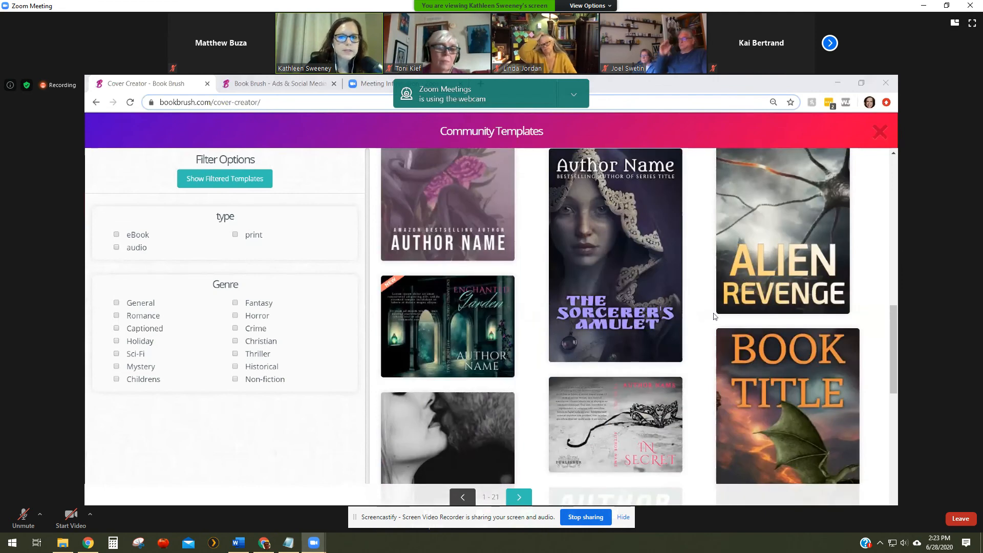
{"action": "scroll", "coordinate": [714, 316], "scroll_direction": "down", "scroll_amount": 4}
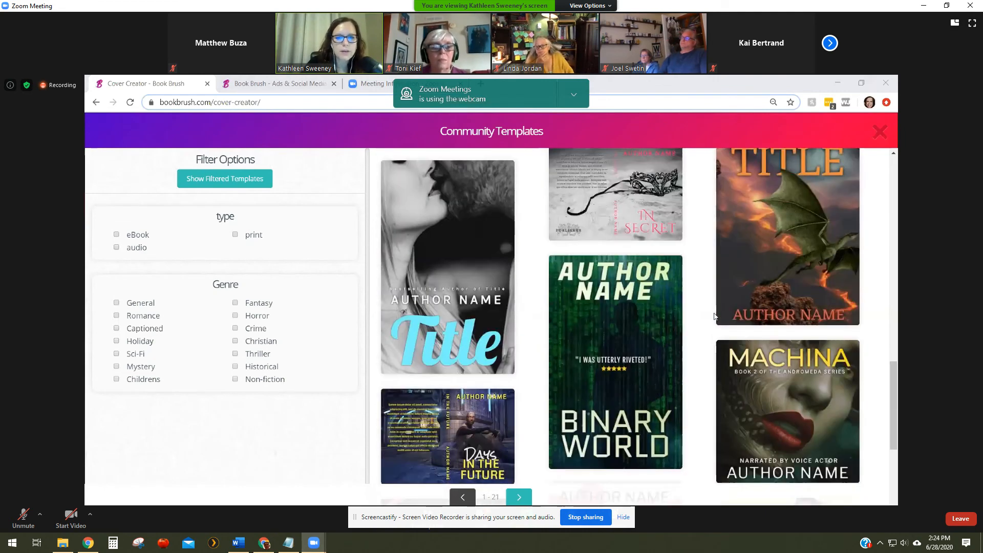
{"action": "scroll", "coordinate": [699, 324], "scroll_direction": "down", "scroll_amount": 2}
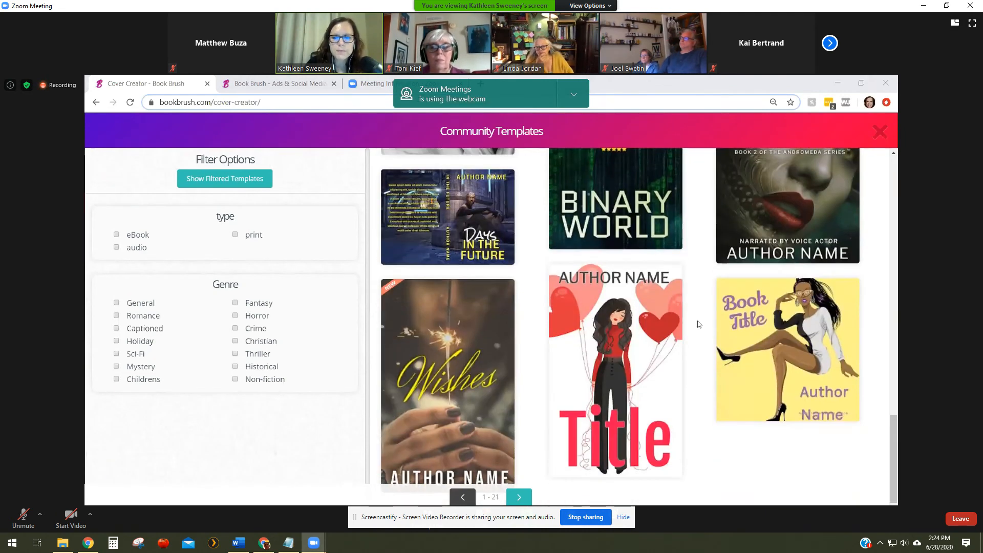
{"action": "left_click", "coordinate": [531, 500]}
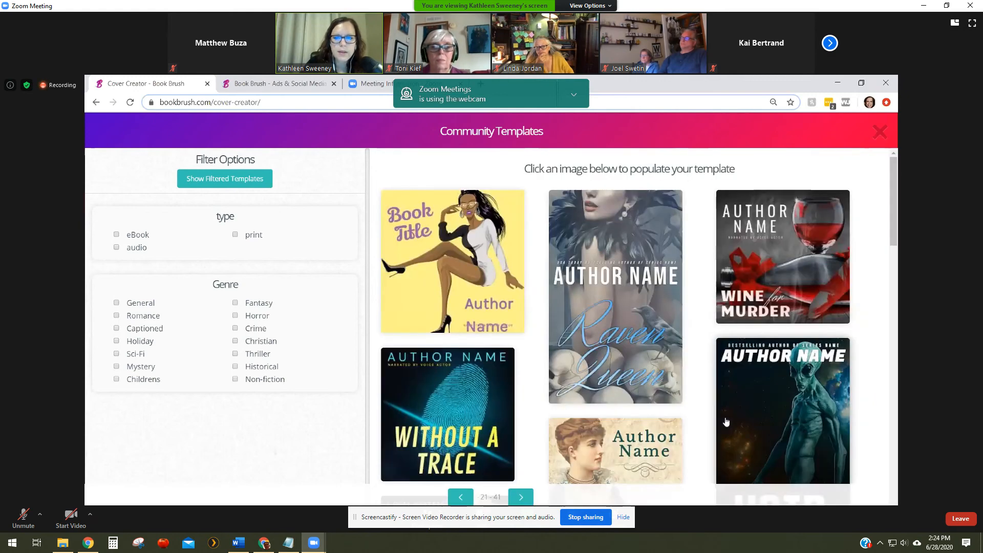
{"action": "scroll", "coordinate": [786, 380], "scroll_direction": "down", "scroll_amount": 4}
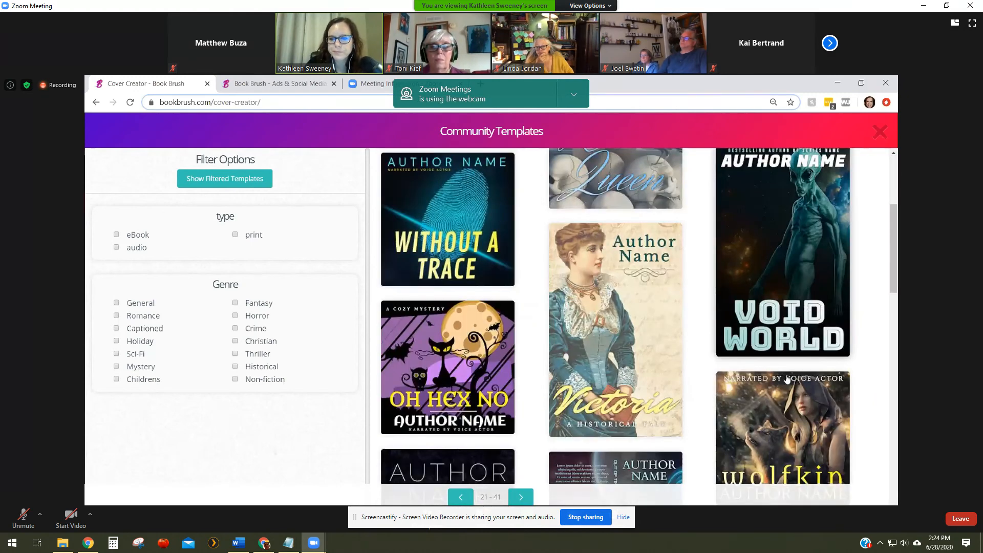
{"action": "scroll", "coordinate": [787, 380], "scroll_direction": "down", "scroll_amount": 6}
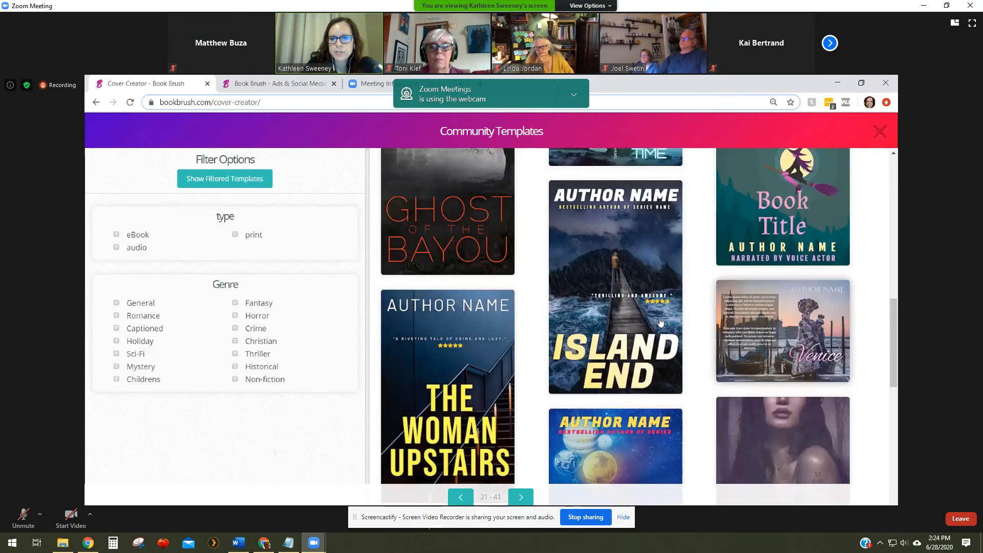
{"action": "left_click", "coordinate": [622, 299]}
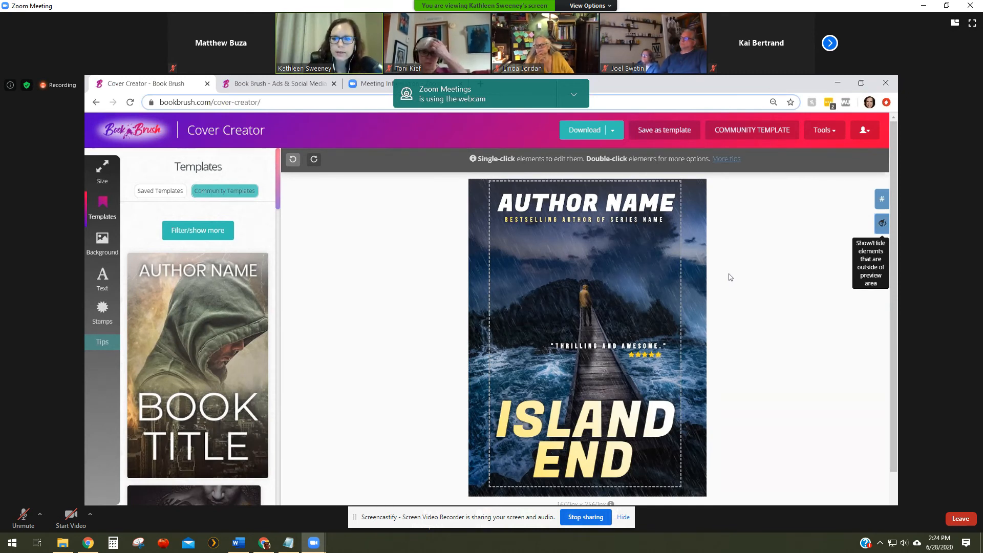
{"action": "left_click", "coordinate": [878, 226]}
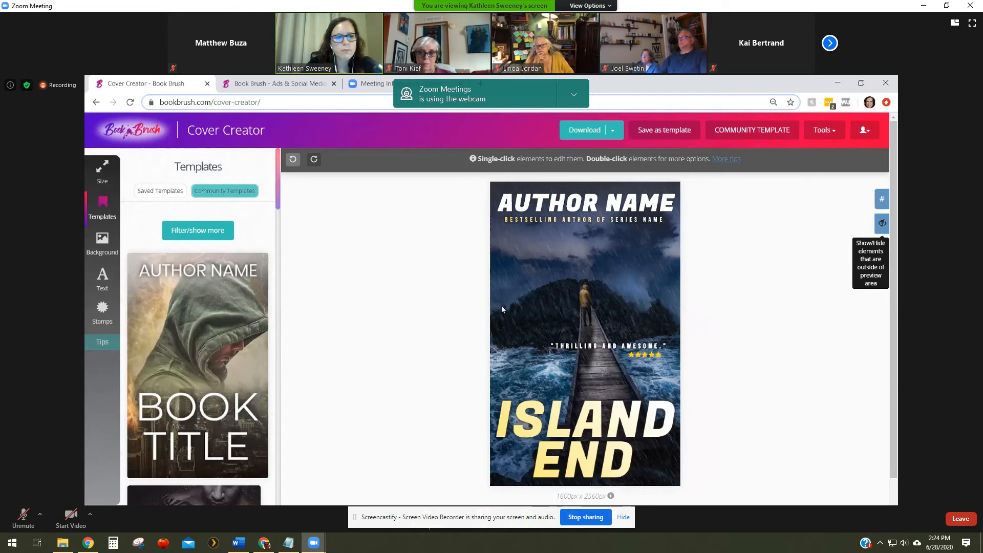
Reload the Cover Creator page to start over with a blank cover
{"action": "mouse_move", "coordinate": [99, 174]}
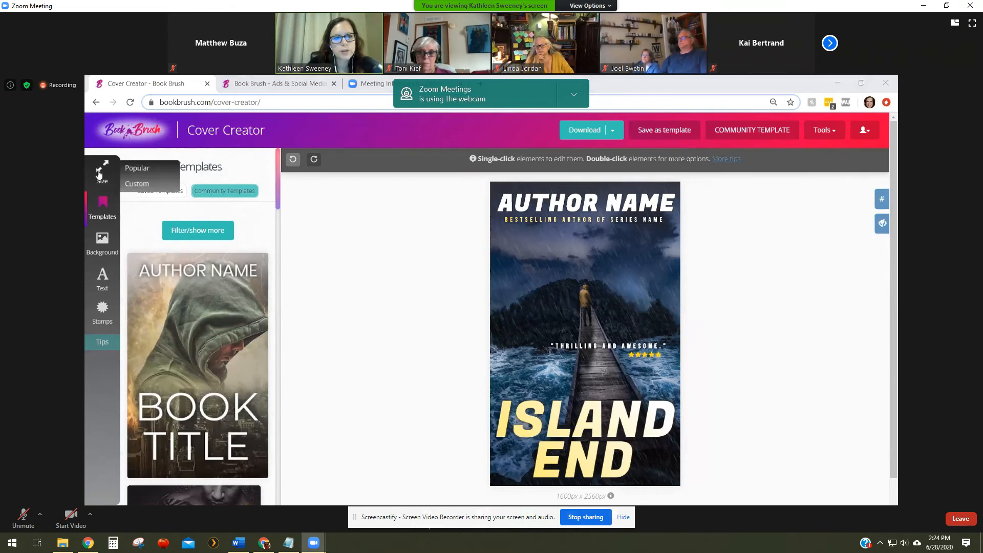
{"action": "left_click", "coordinate": [130, 103]}
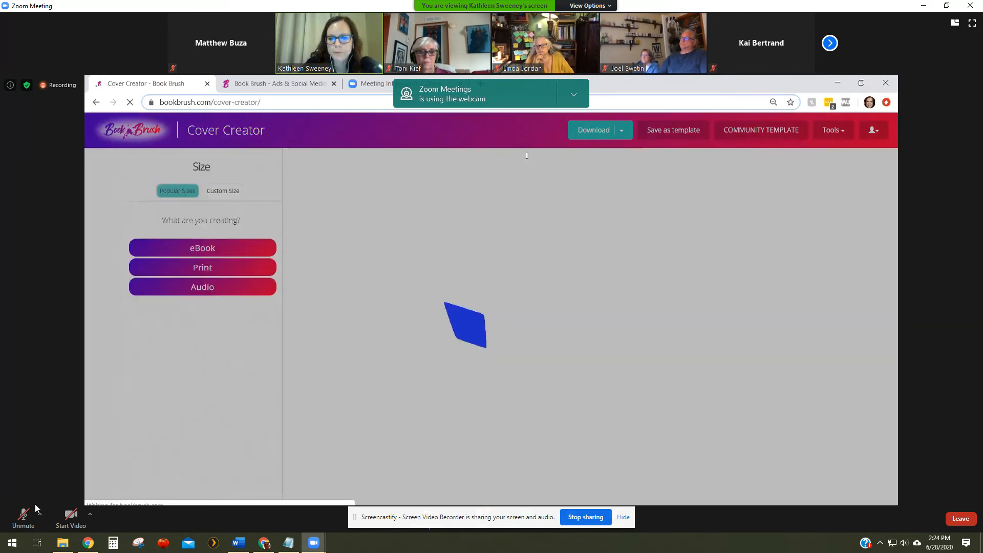
{"action": "left_click", "coordinate": [23, 516]}
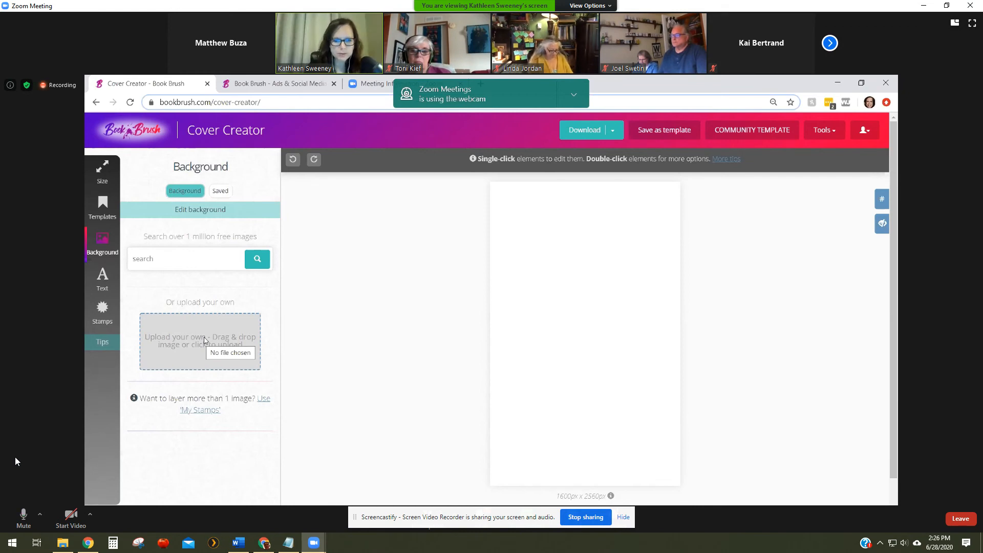
{"action": "left_click", "coordinate": [22, 517]}
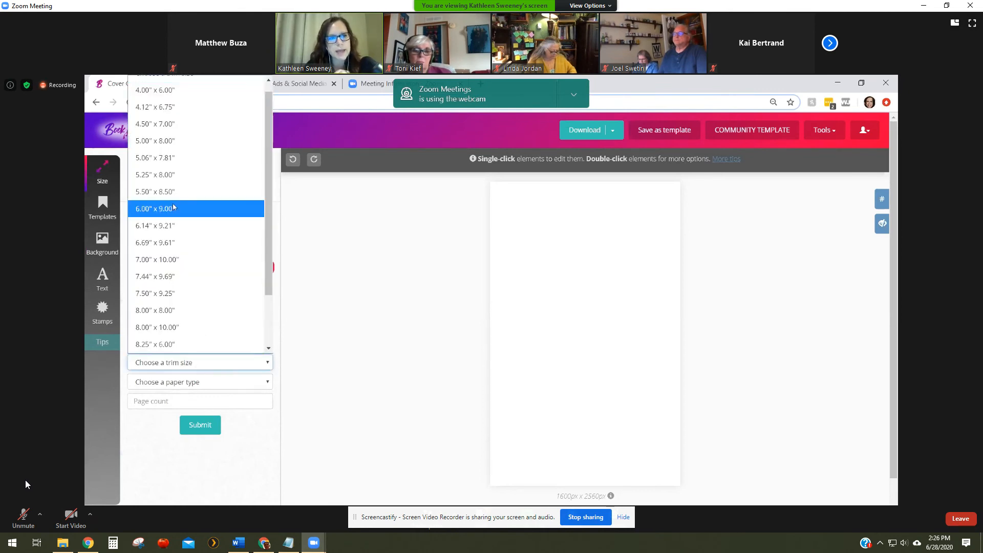
Generate a print cover layout with a 5.00" x 8.00" trim size, Cream paper and a page count of 325
{"action": "left_click", "coordinate": [162, 142]}
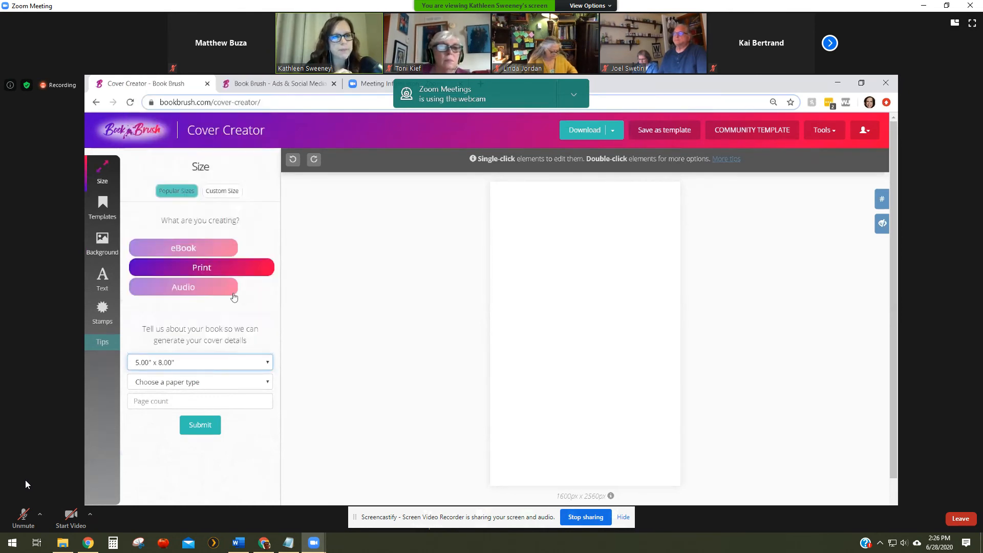
{"action": "left_click", "coordinate": [171, 384]}
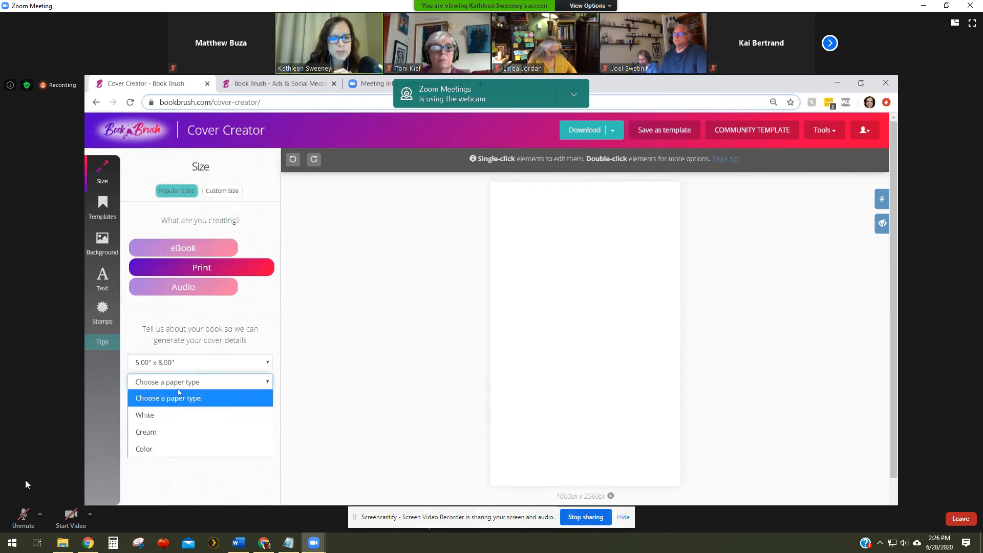
{"action": "left_click", "coordinate": [148, 434]}
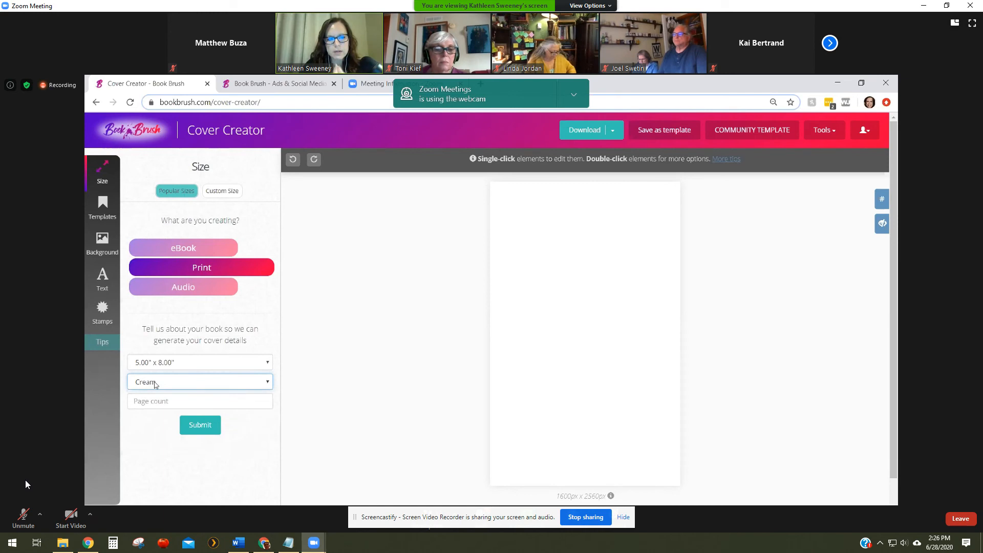
{"action": "left_click", "coordinate": [145, 401]}
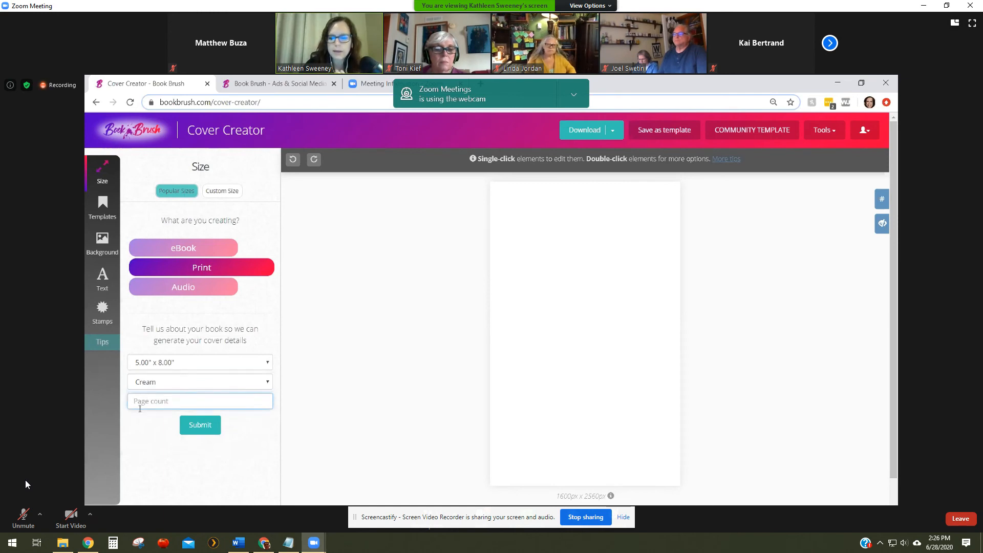
{"action": "type", "text": "325"}
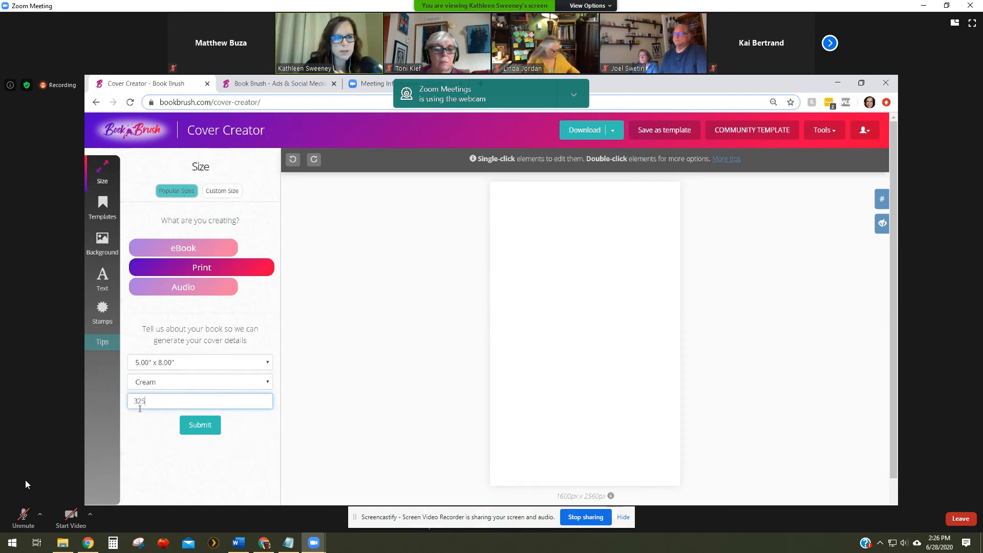
{"action": "left_click", "coordinate": [214, 422]}
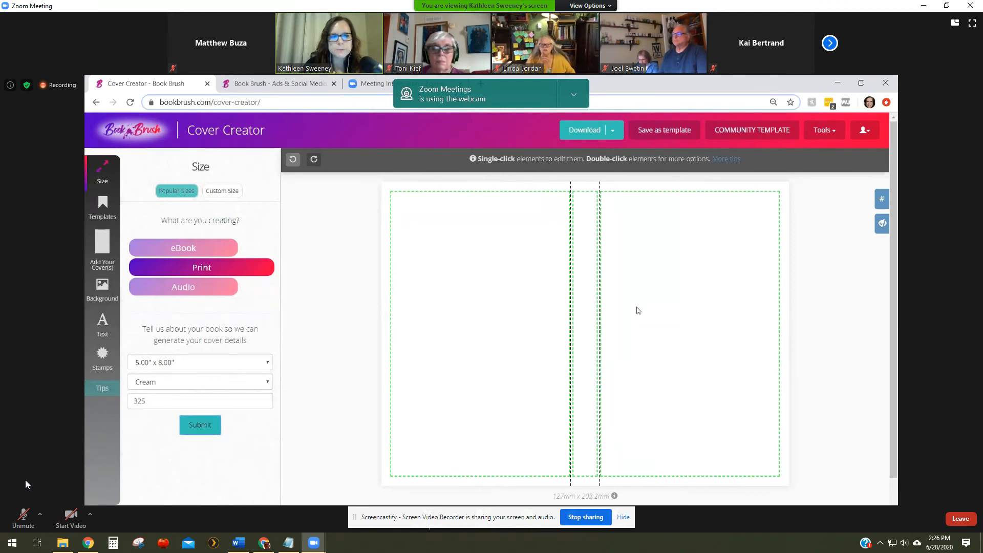
Search the free background images for "forest" and apply the one with light glowing between dark tree trunks to the print cover
{"action": "left_click", "coordinate": [102, 245]}
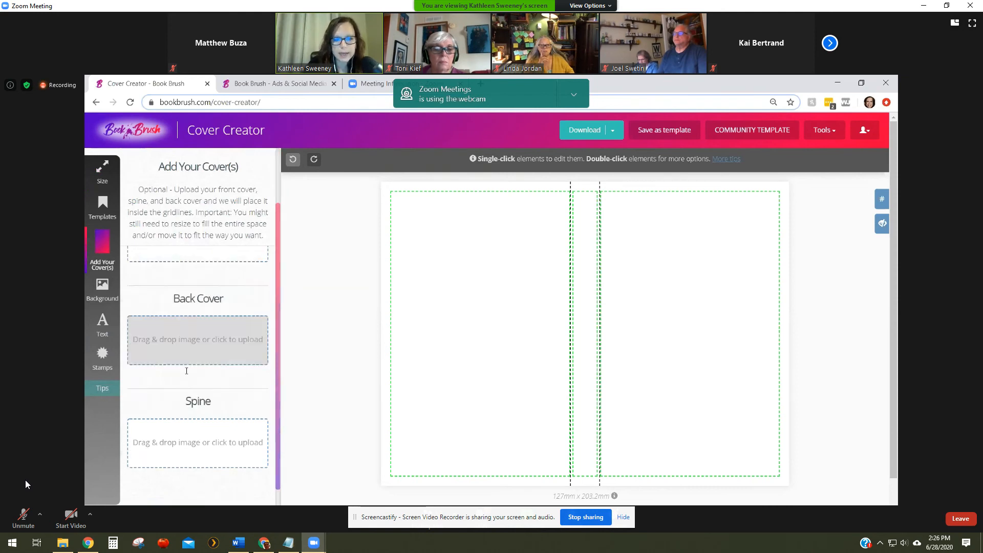
{"action": "left_click", "coordinate": [103, 288]}
{"action": "left_click", "coordinate": [178, 263]}
{"action": "type", "text": "forest"}
{"action": "left_click", "coordinate": [252, 258]}
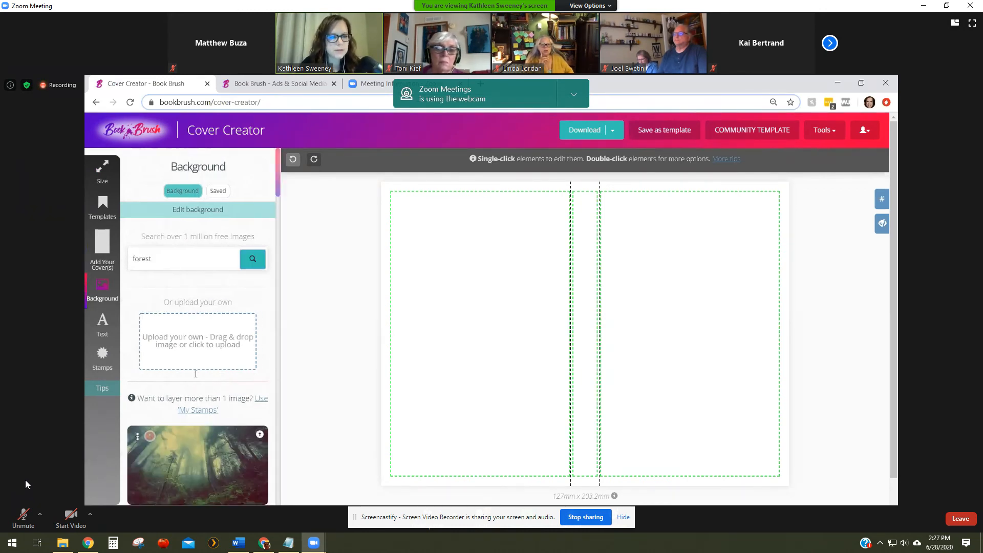
{"action": "scroll", "coordinate": [193, 401], "scroll_direction": "down", "scroll_amount": 3}
{"action": "scroll", "coordinate": [218, 397], "scroll_direction": "down", "scroll_amount": 2}
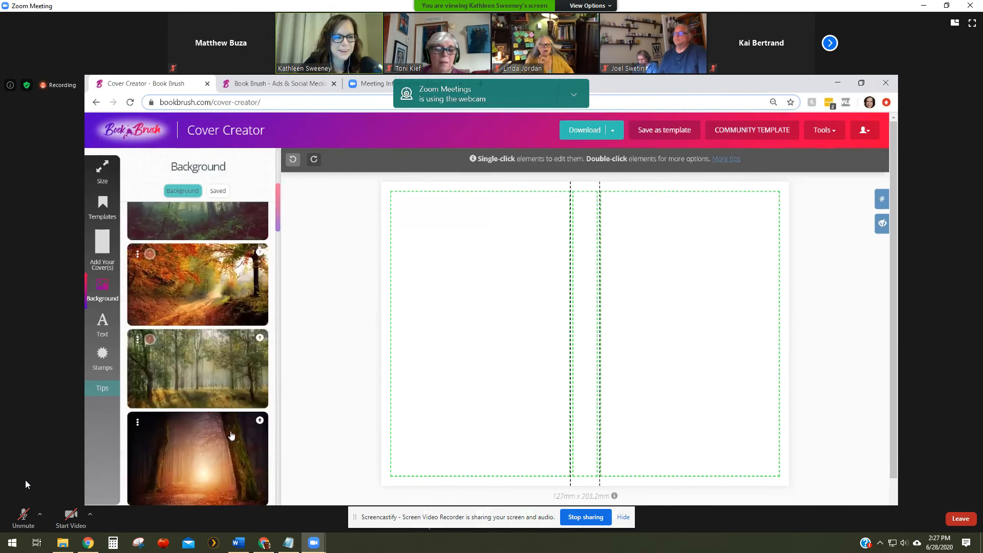
{"action": "left_click", "coordinate": [208, 461]}
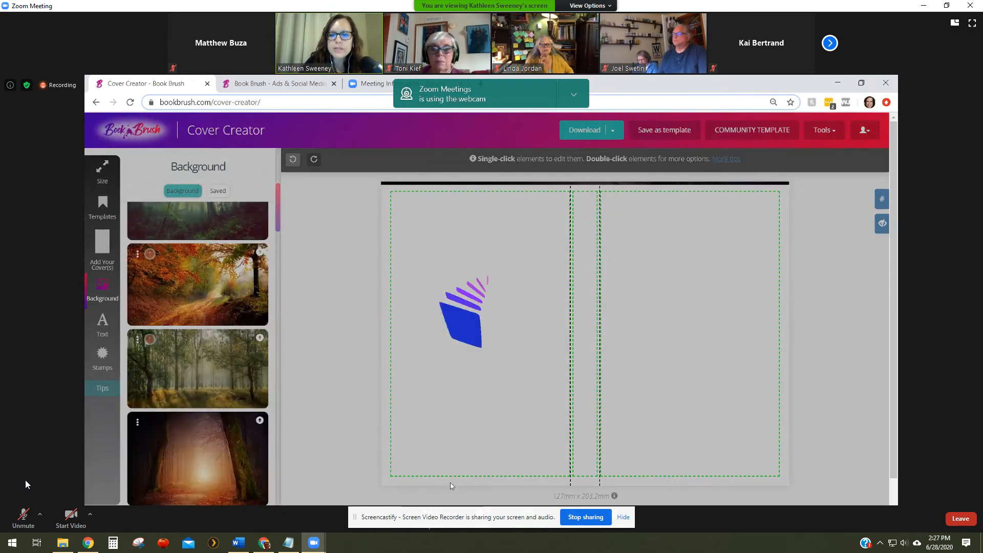
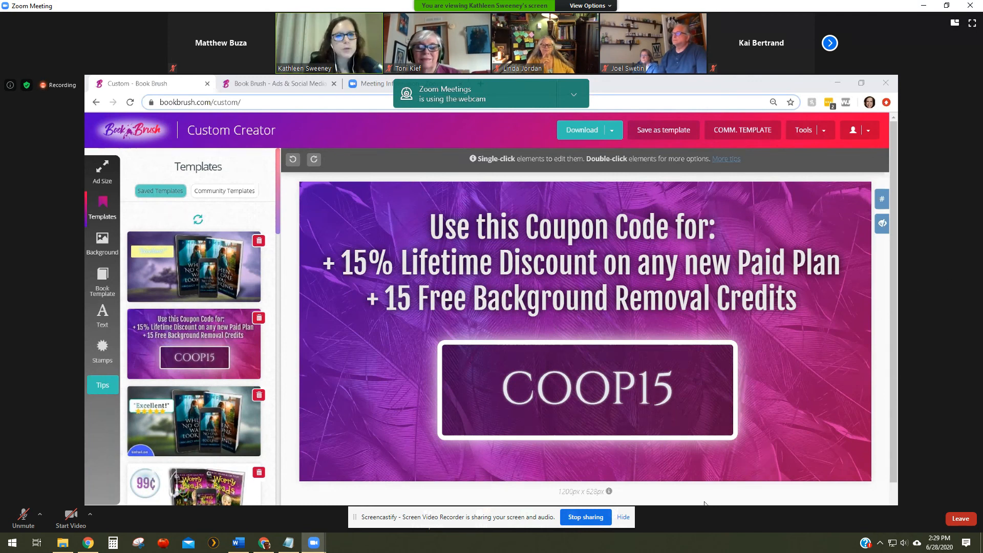
Show the pricing section of the Book Brush site and review the features of the Plus, Gold and Platinum plans
{"action": "left_click", "coordinate": [276, 85]}
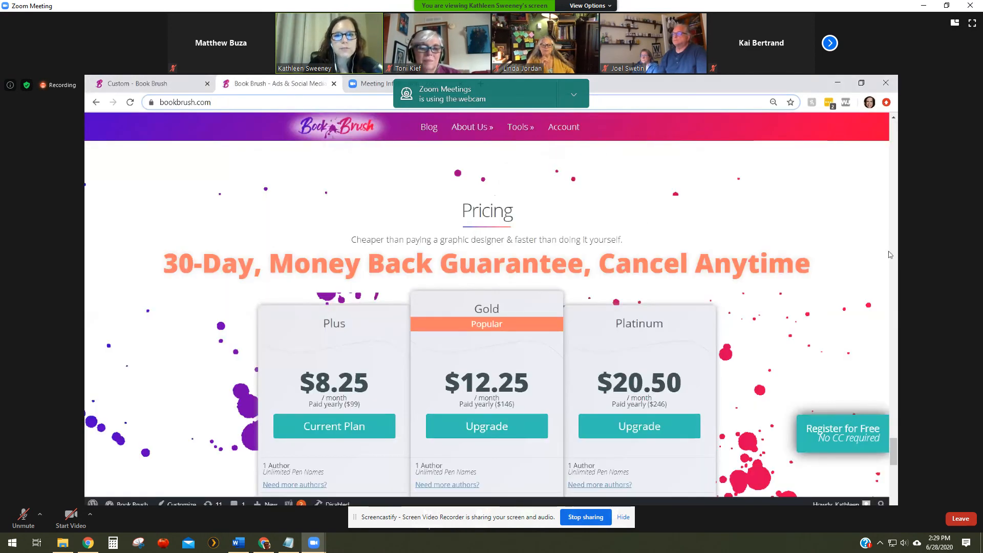
{"action": "scroll", "coordinate": [890, 252], "scroll_direction": "down", "scroll_amount": 1}
{"action": "scroll", "coordinate": [892, 255], "scroll_direction": "down", "scroll_amount": 1}
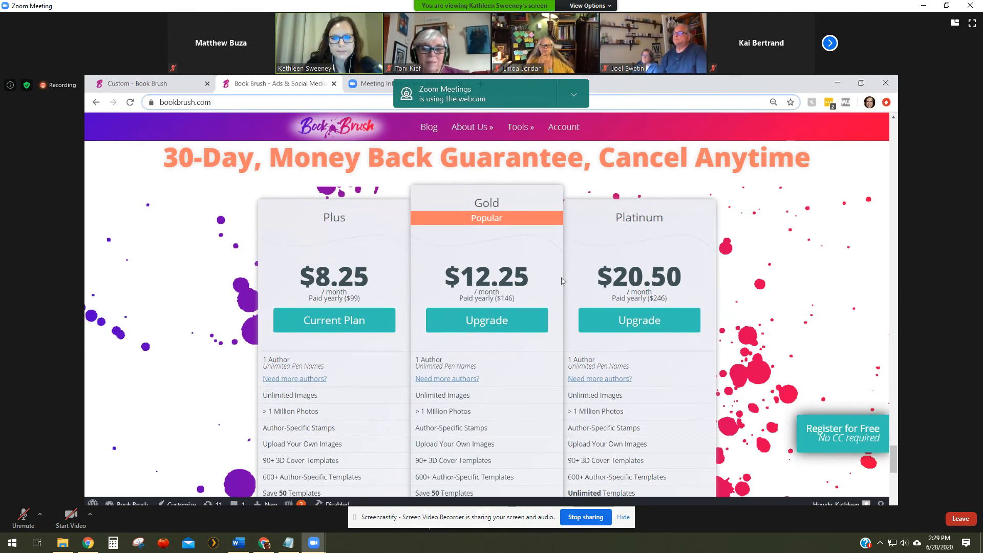
{"action": "scroll", "coordinate": [473, 281], "scroll_direction": "down", "scroll_amount": 2}
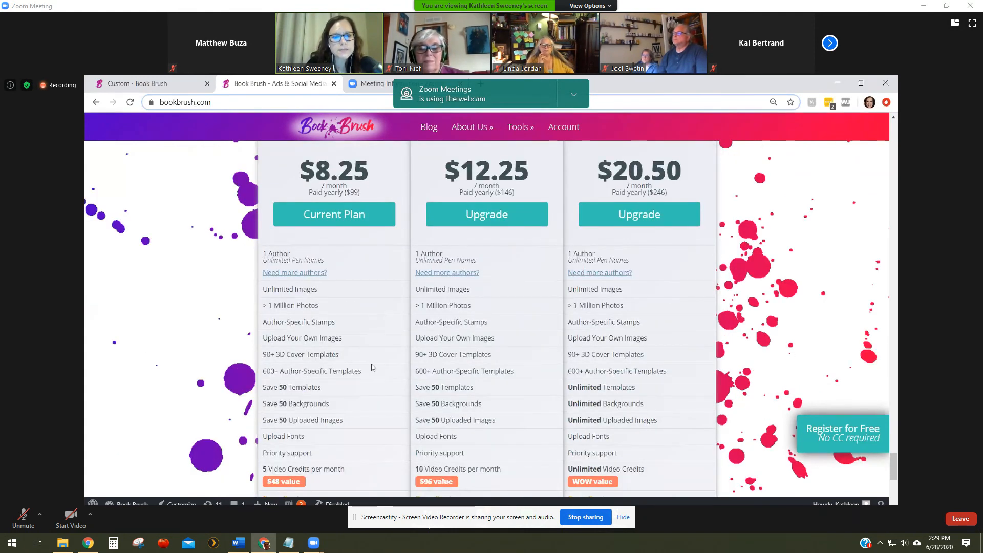
{"action": "scroll", "coordinate": [383, 353], "scroll_direction": "down", "scroll_amount": 1}
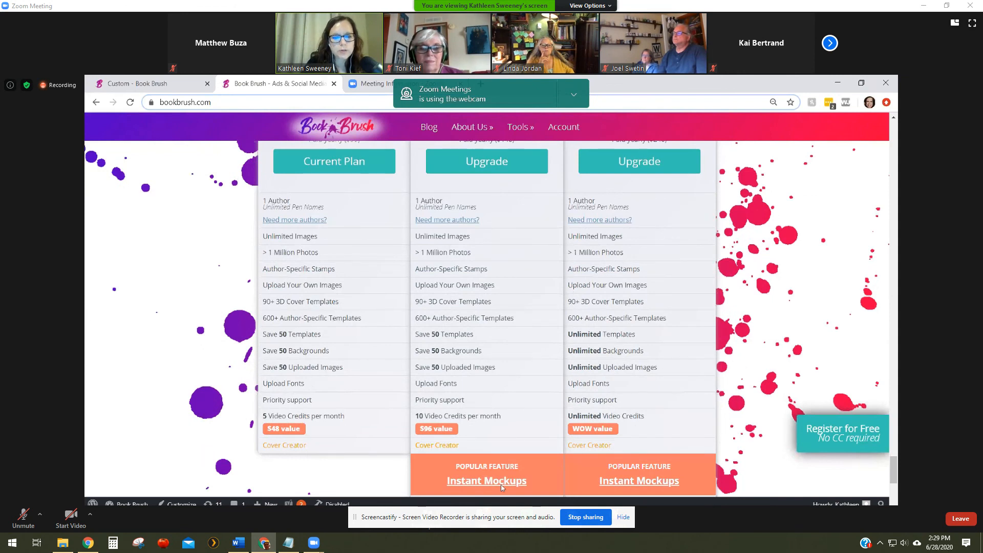
Highlight the yearly price of the Plus, Gold and Platinum plans one after another
{"action": "scroll", "coordinate": [338, 230], "scroll_direction": "up", "scroll_amount": 2}
{"action": "left_click_drag", "start_coordinate": [360, 246], "coordinate": [309, 246]}
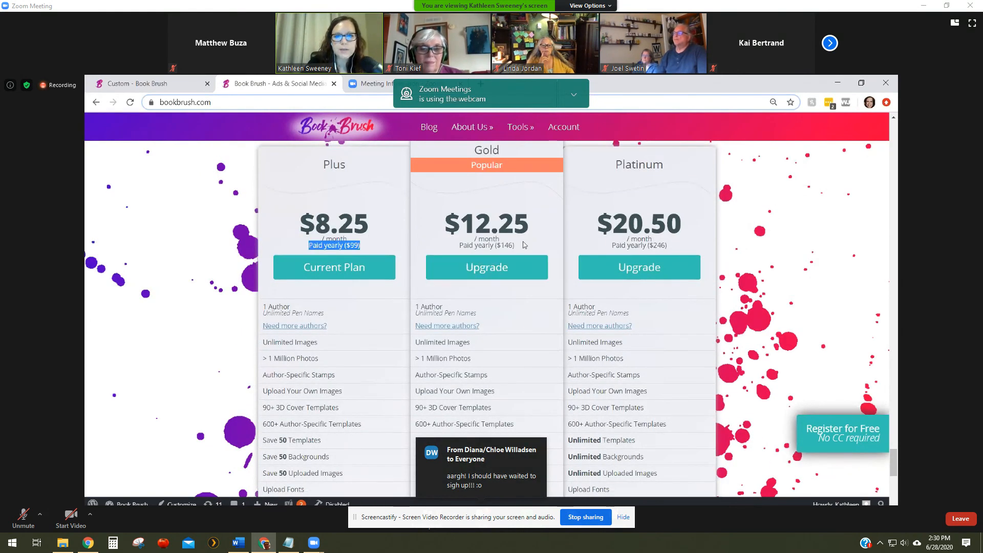
{"action": "left_click_drag", "start_coordinate": [516, 245], "coordinate": [457, 246]}
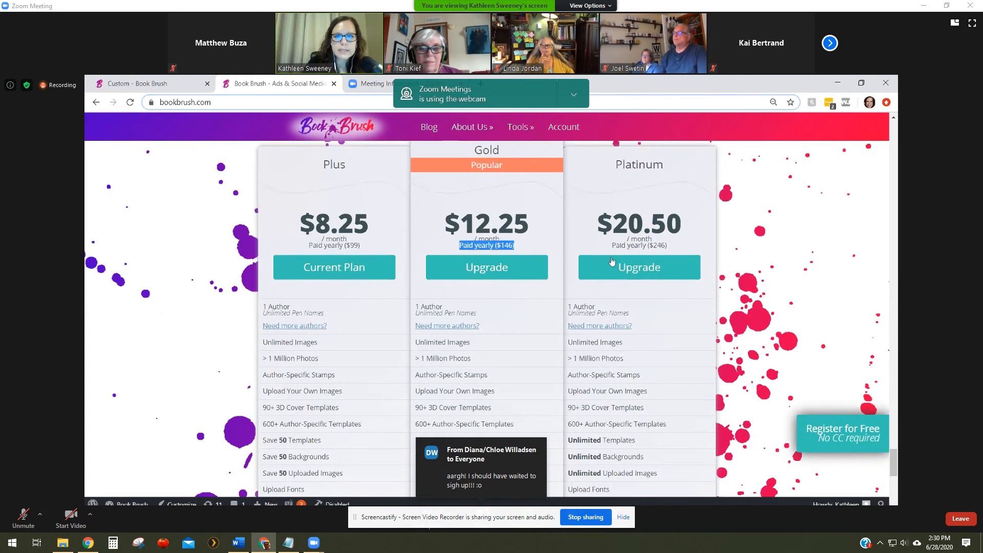
{"action": "left_click_drag", "start_coordinate": [668, 247], "coordinate": [631, 247]}
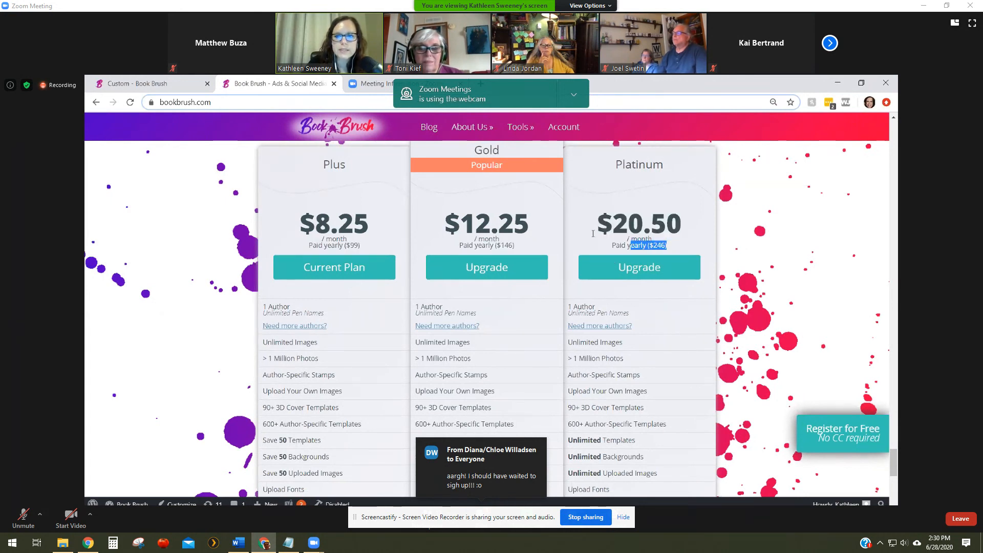
Compare the feature lists of the three plans down to the Background Removal credits, and return to the Custom Creator tab
{"action": "scroll", "coordinate": [509, 256], "scroll_direction": "down", "scroll_amount": 4}
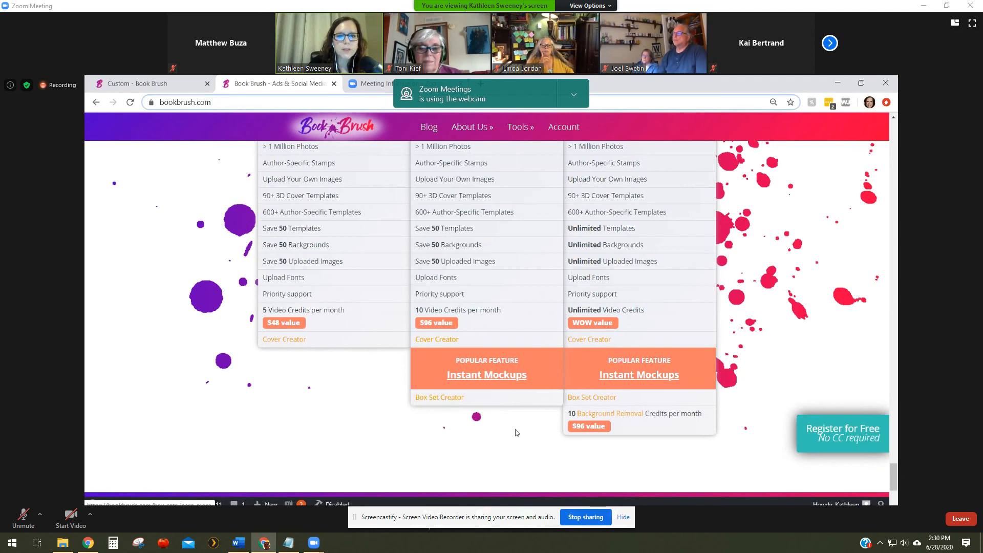
{"action": "scroll", "coordinate": [509, 401], "scroll_direction": "up", "scroll_amount": 6}
{"action": "scroll", "coordinate": [509, 401], "scroll_direction": "down", "scroll_amount": 5}
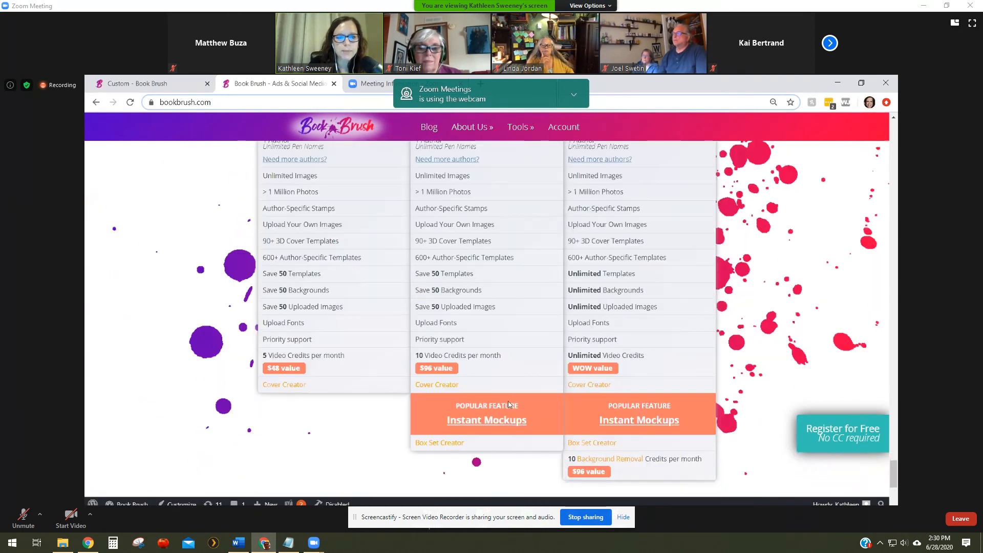
{"action": "scroll", "coordinate": [509, 404], "scroll_direction": "down", "scroll_amount": 2}
{"action": "scroll", "coordinate": [694, 374], "scroll_direction": "up", "scroll_amount": 5}
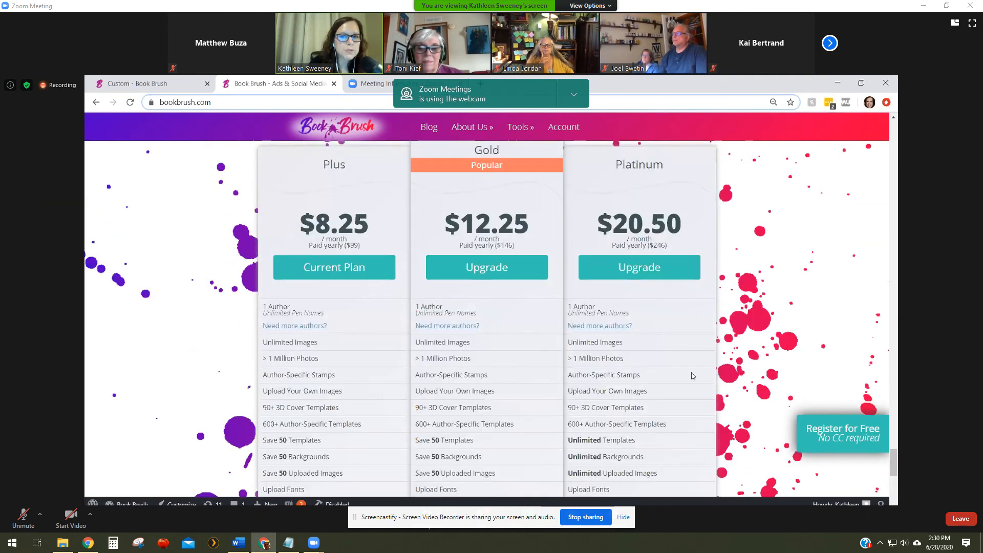
{"action": "scroll", "coordinate": [693, 374], "scroll_direction": "down", "scroll_amount": 2}
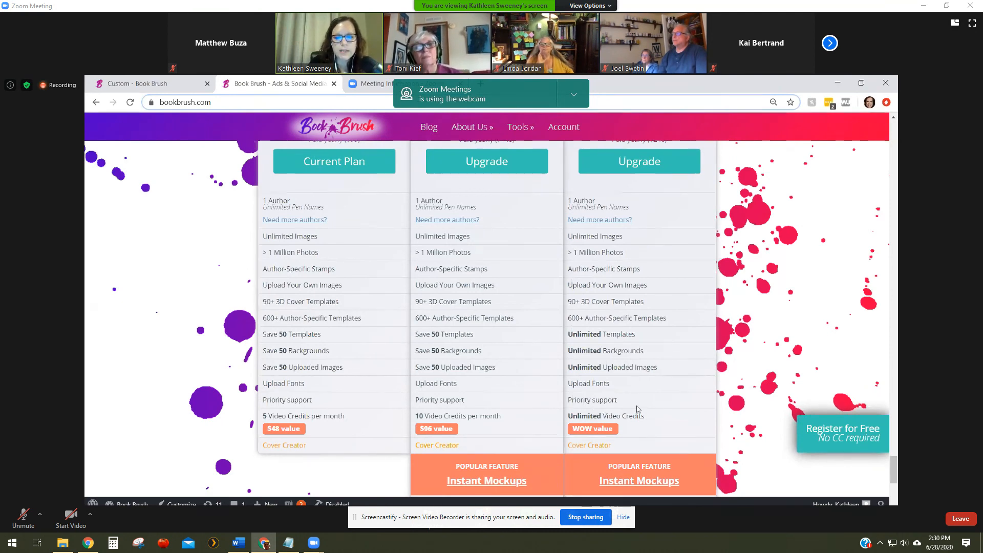
{"action": "scroll", "coordinate": [592, 411], "scroll_direction": "down", "scroll_amount": 2}
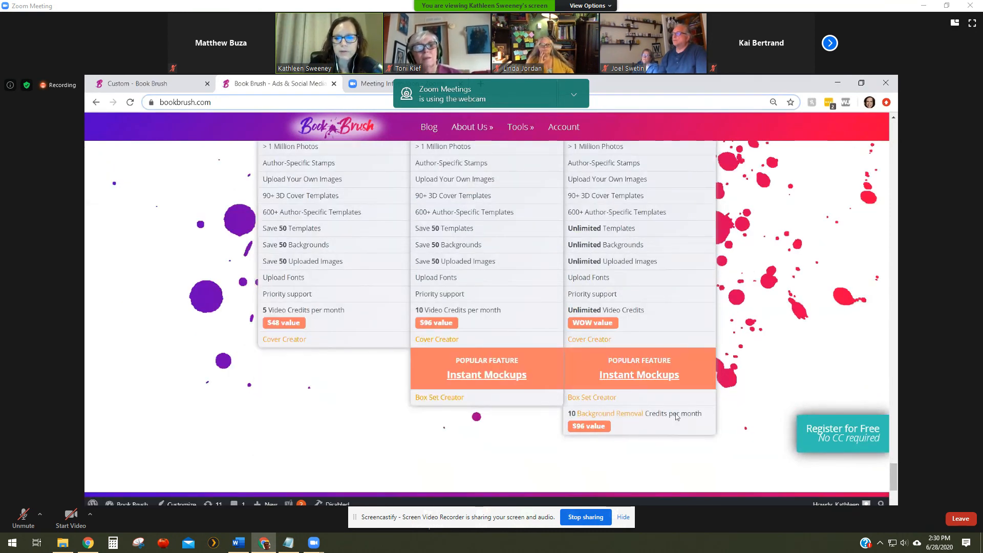
{"action": "scroll", "coordinate": [679, 452], "scroll_direction": "up", "scroll_amount": 9}
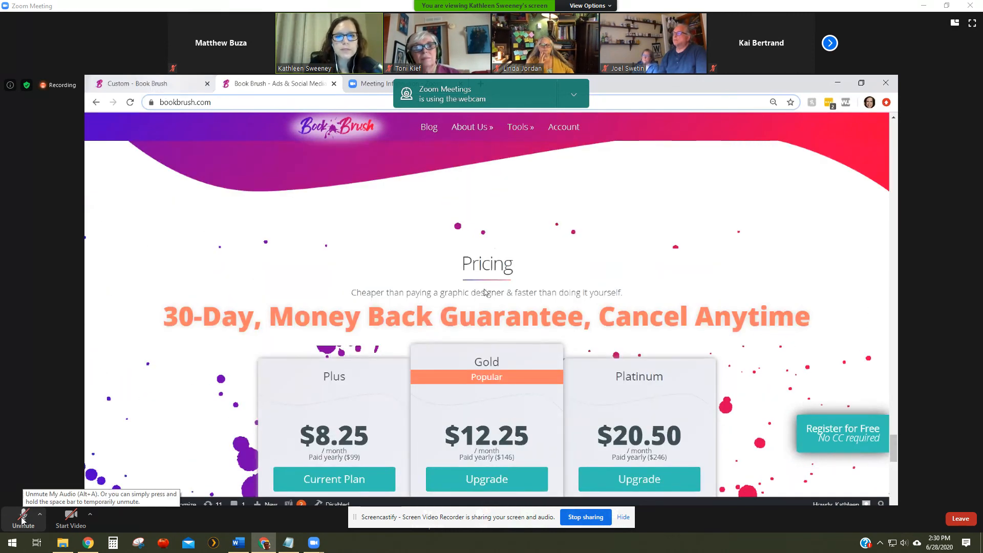
{"action": "scroll", "coordinate": [497, 293], "scroll_direction": "down", "scroll_amount": 1}
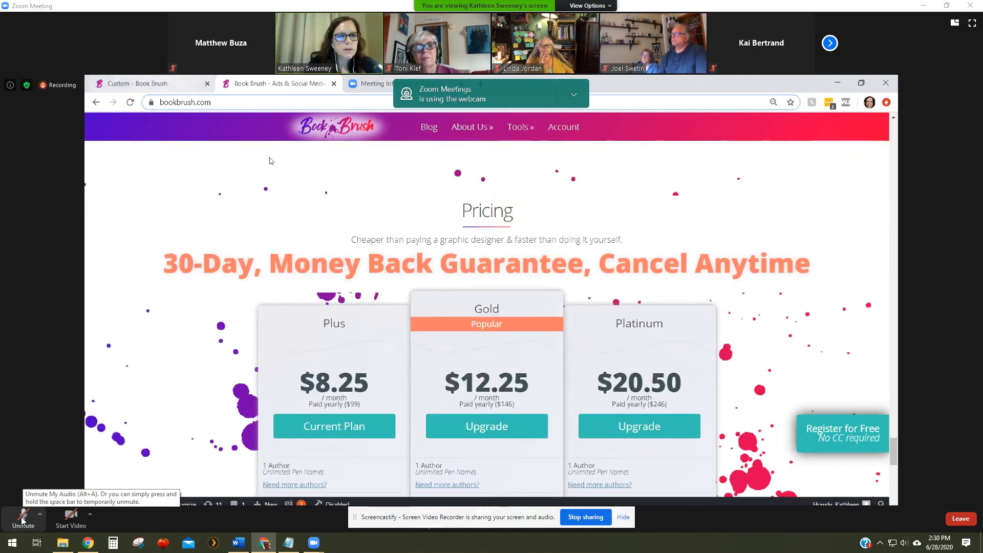
{"action": "left_click", "coordinate": [162, 86]}
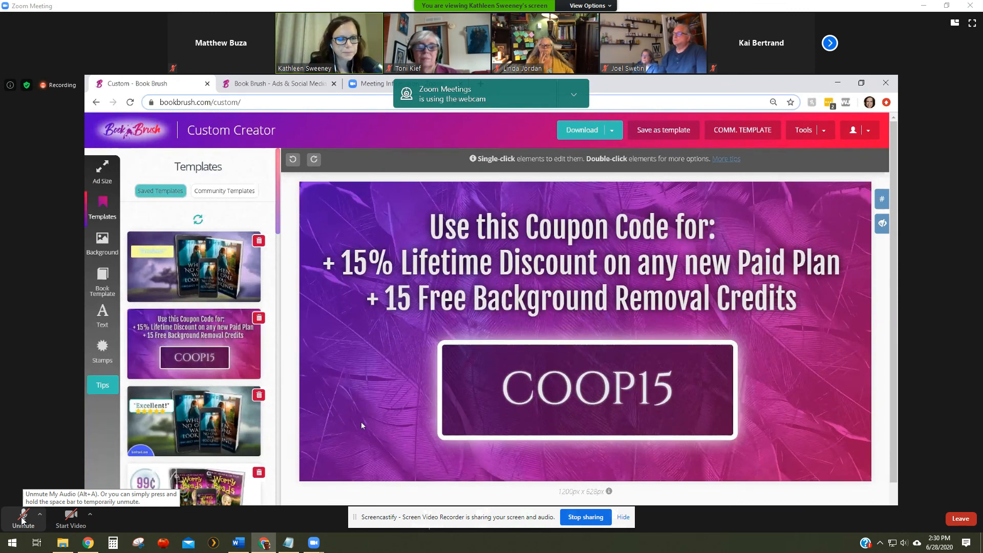
Unmute the meeting microphone and load the saved "Excellent!" template with the purple tree background and yellow quote box
{"action": "left_click", "coordinate": [22, 520]}
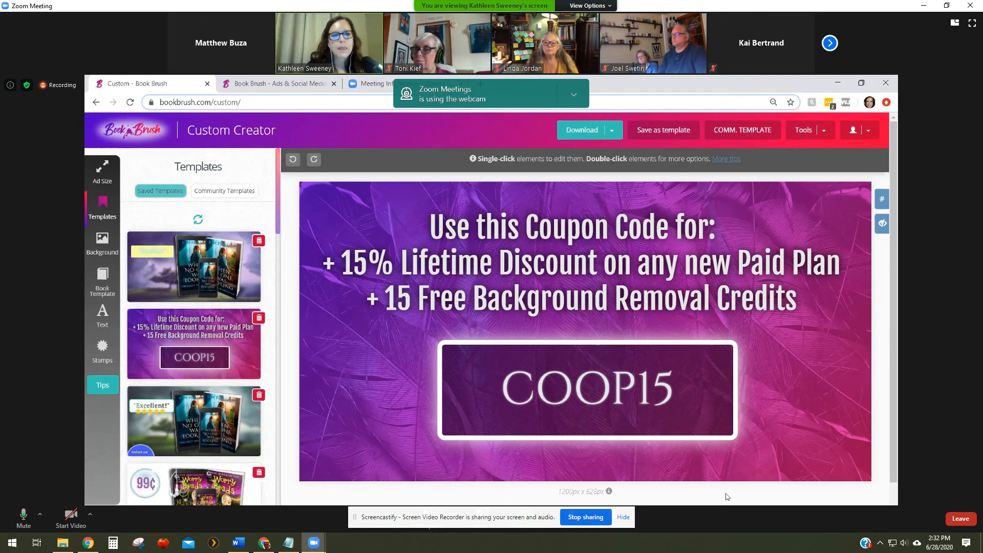
{"action": "left_click", "coordinate": [467, 350]}
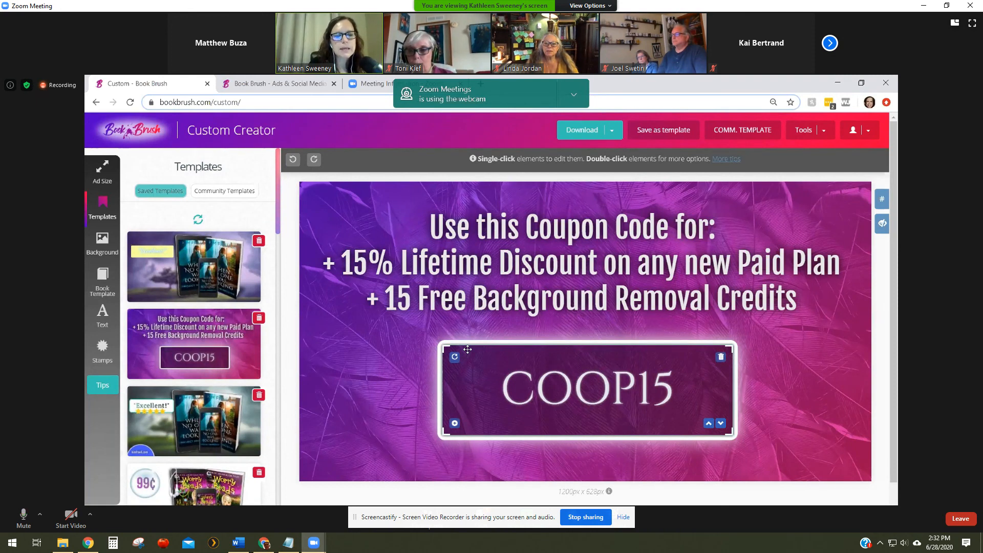
{"action": "left_click", "coordinate": [198, 264]}
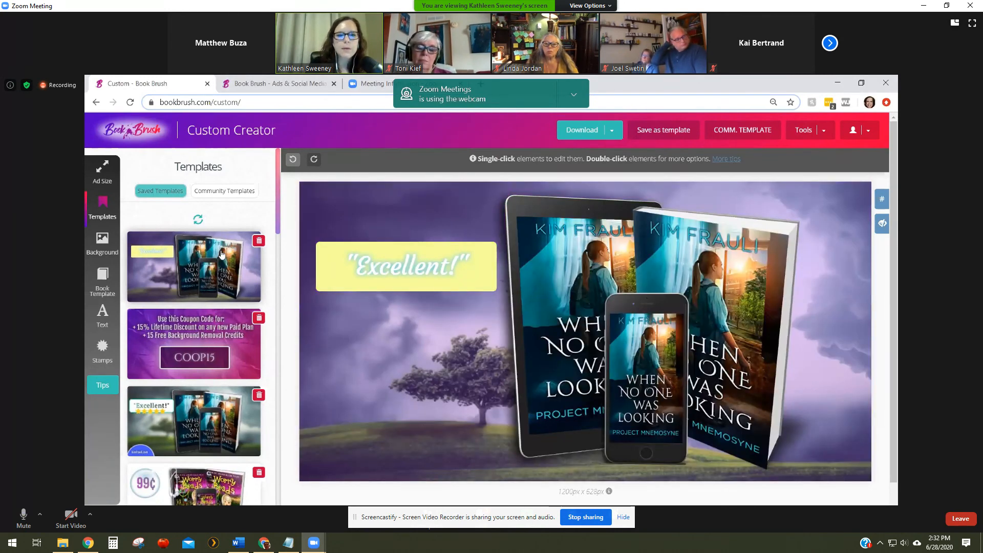
{"action": "left_click", "coordinate": [654, 387]}
{"action": "left_click", "coordinate": [630, 483]}
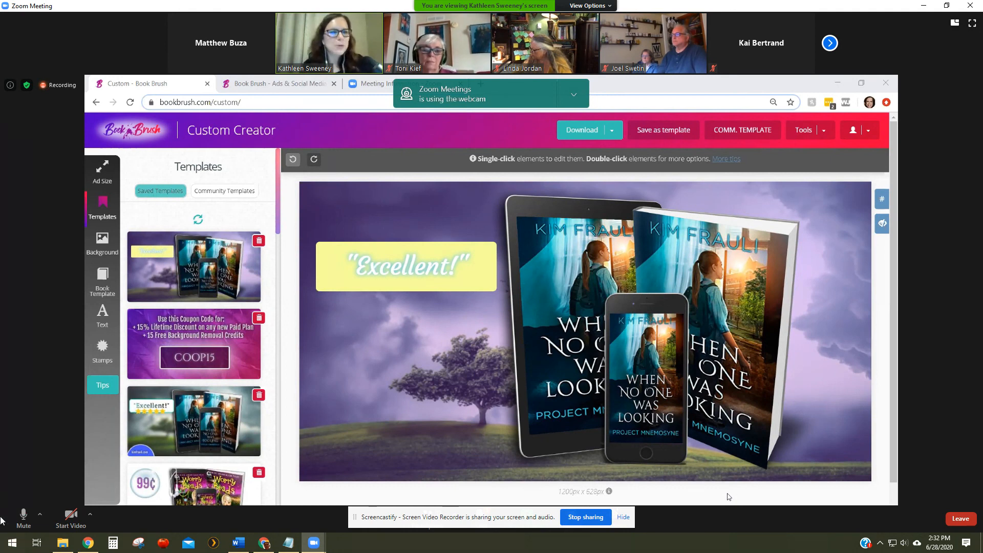
Review the plan pricing on the Book Brush site with the meeting microphone muted, and unmute it
{"action": "left_click", "coordinate": [20, 522]}
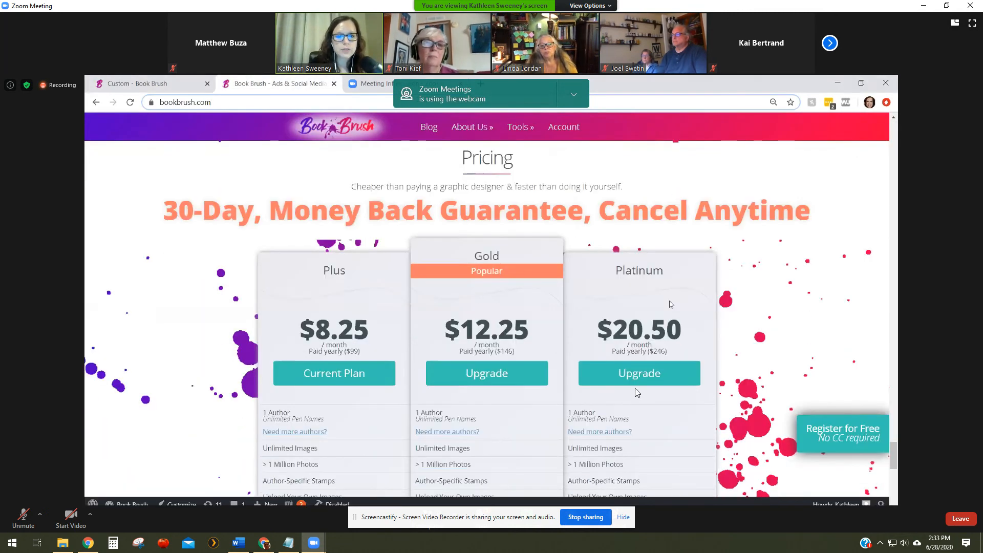
{"action": "left_click", "coordinate": [23, 516]}
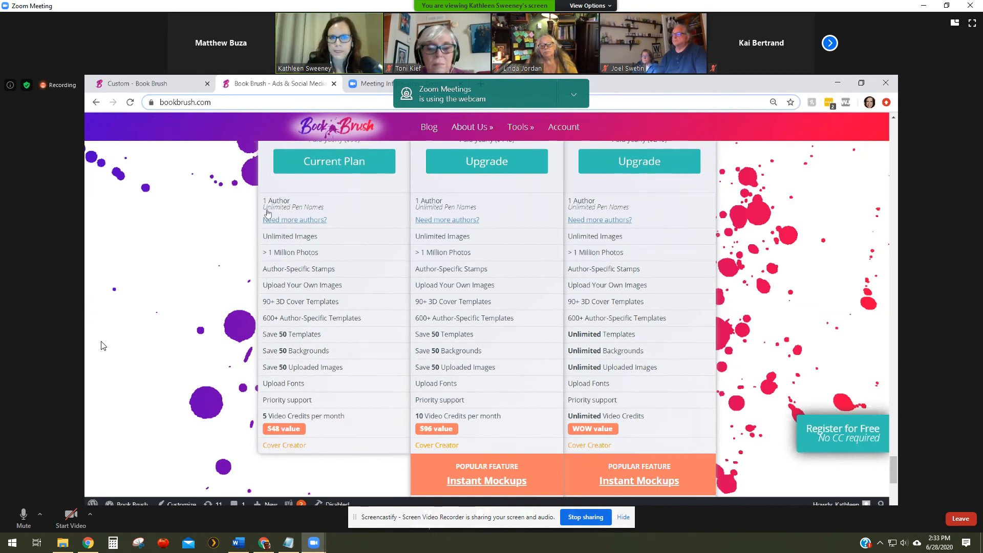
Return to the Custom Creator tab and load the saved COOP15 coupon code template
{"action": "left_click", "coordinate": [142, 84]}
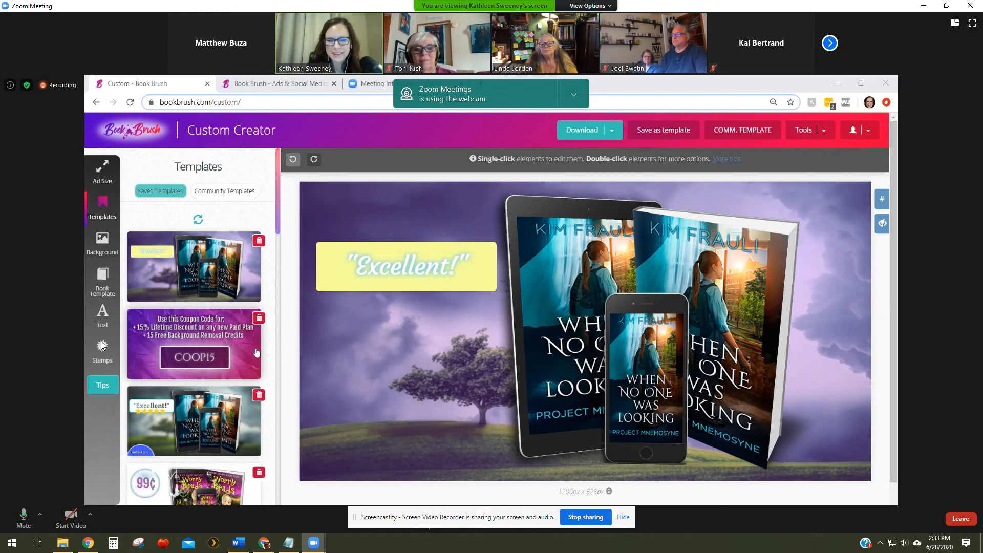
{"action": "left_click", "coordinate": [202, 353]}
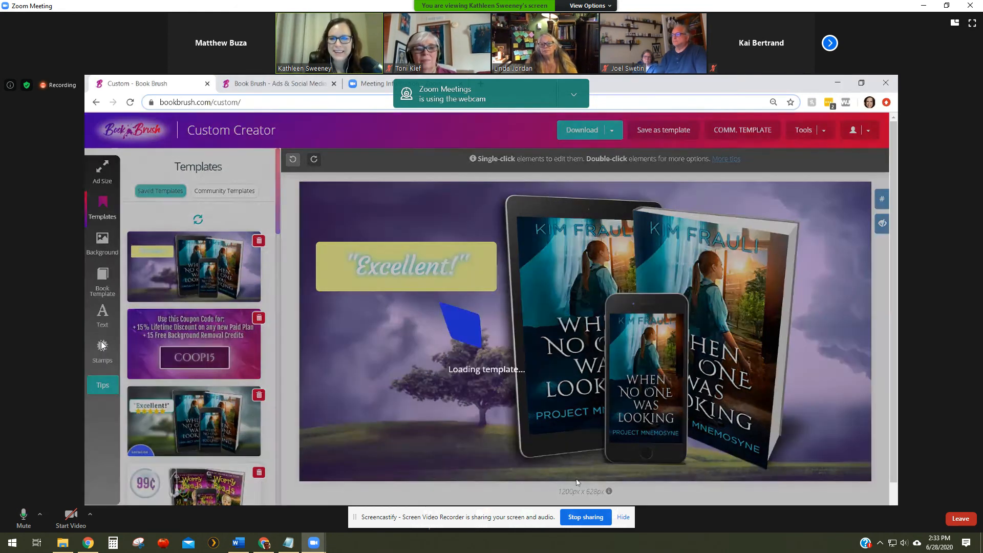